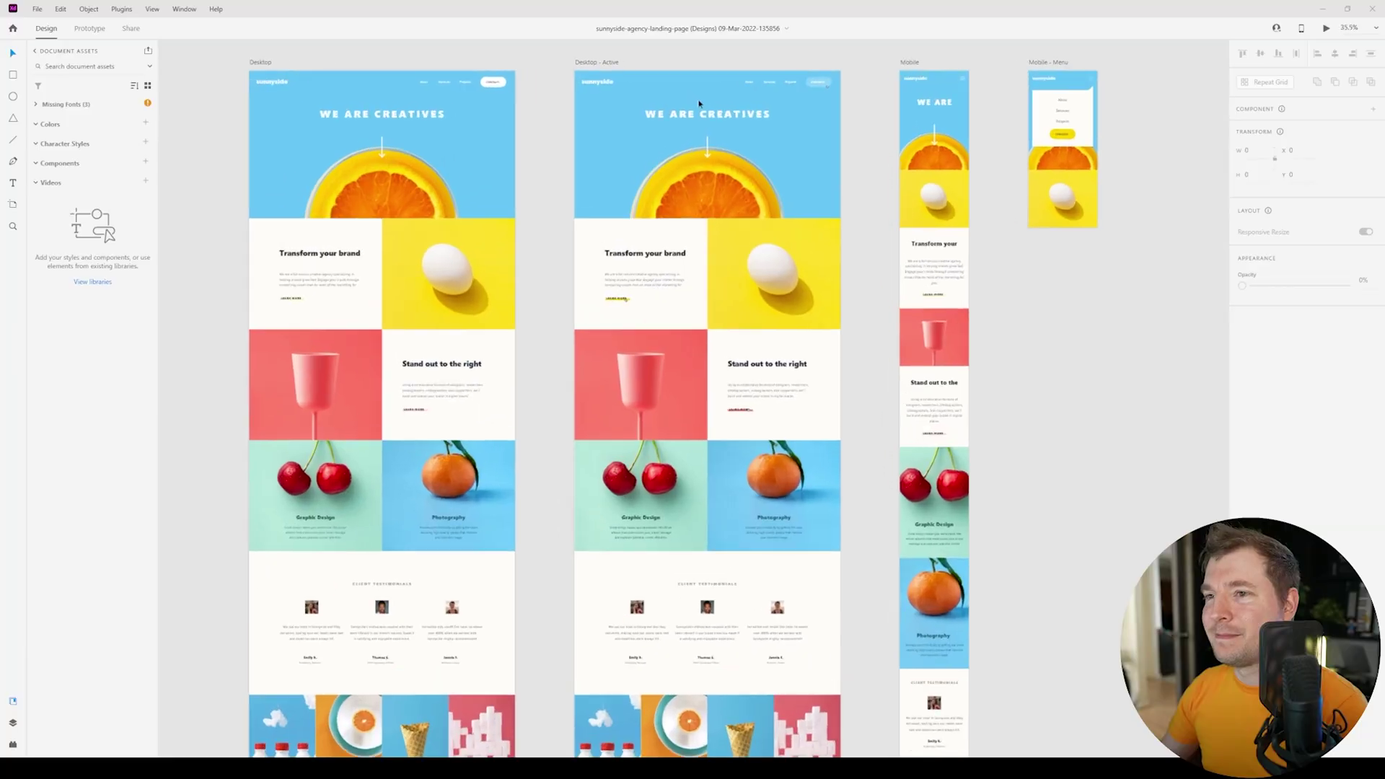
Step: Look over the desktop, active-state, mobile and mobile-menu artboards of the sunnyside landing page, including the full desktop page
scroll(699, 103, "up", 2)
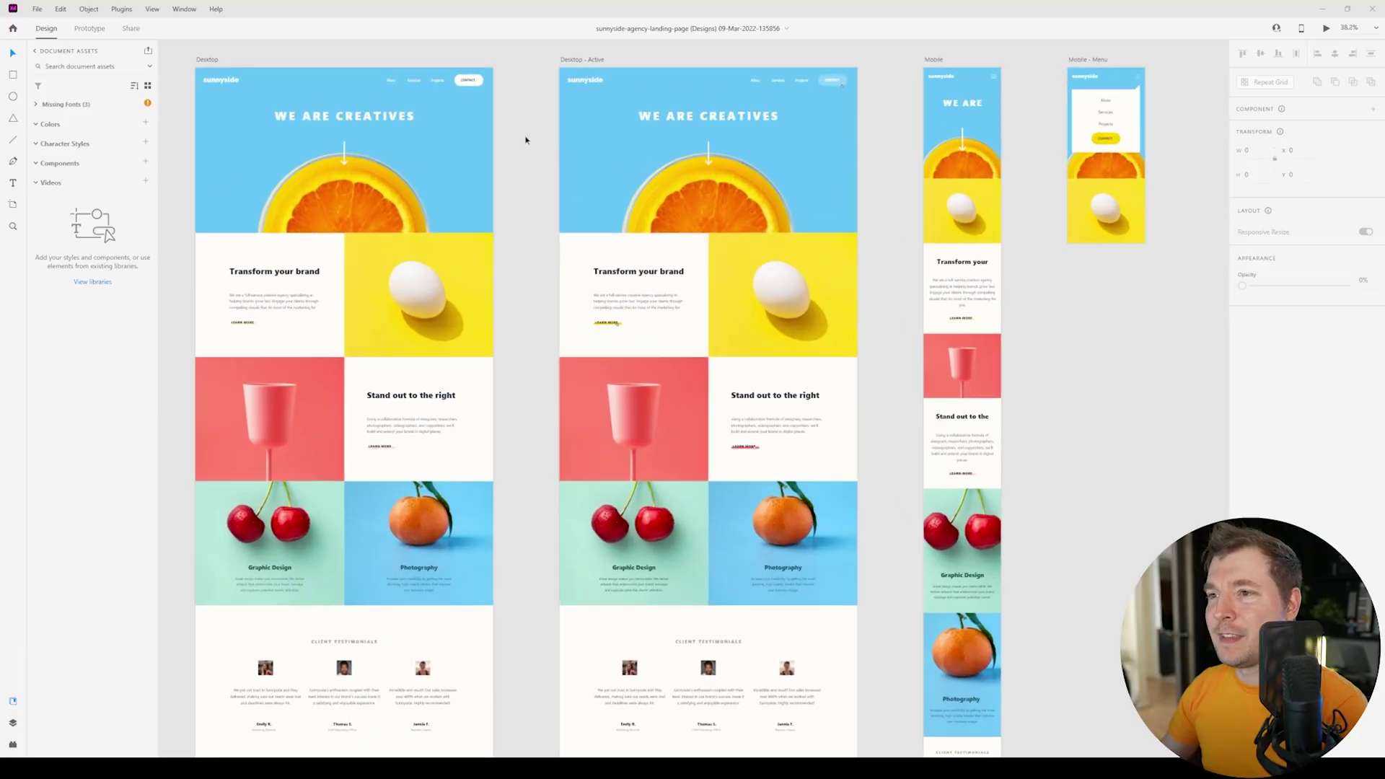
left_click_drag(529, 111, 547, 130)
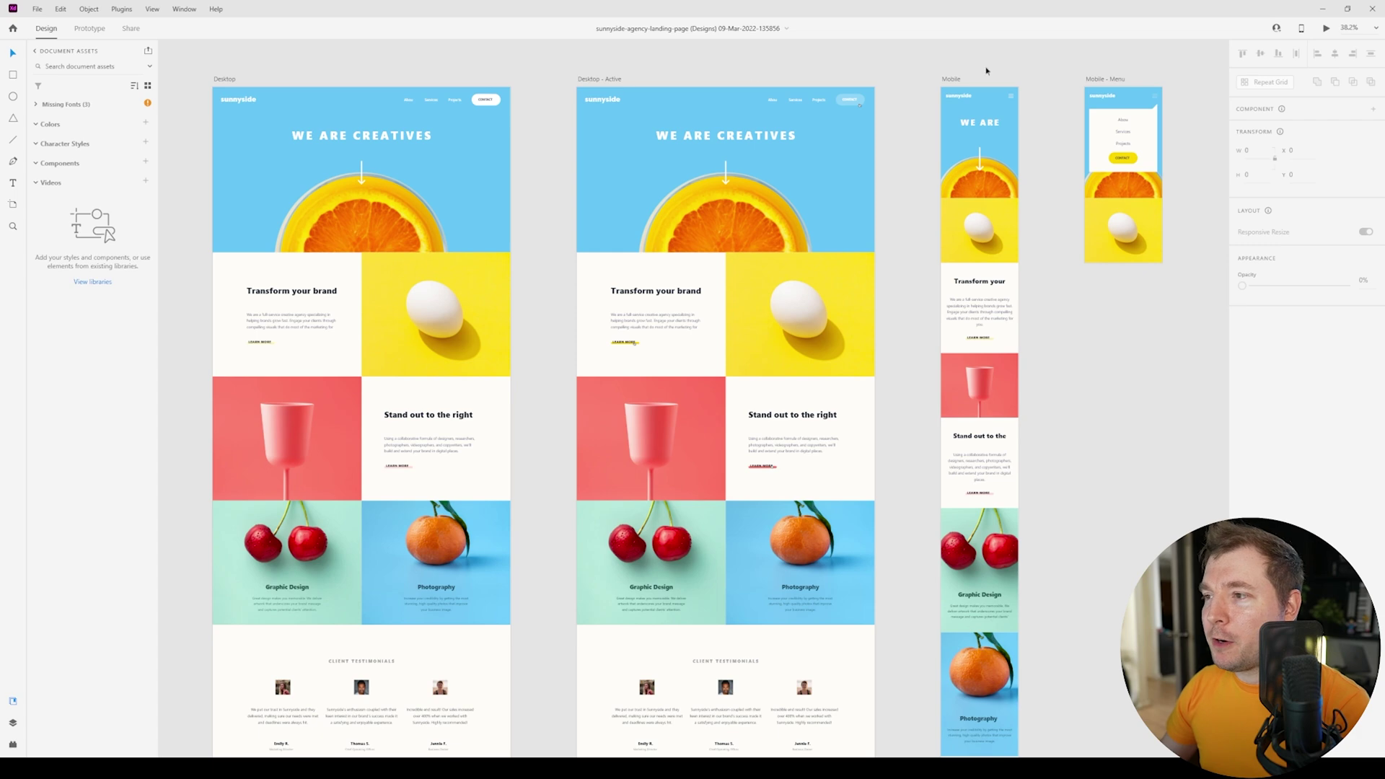
left_click(951, 77)
left_click(1099, 78)
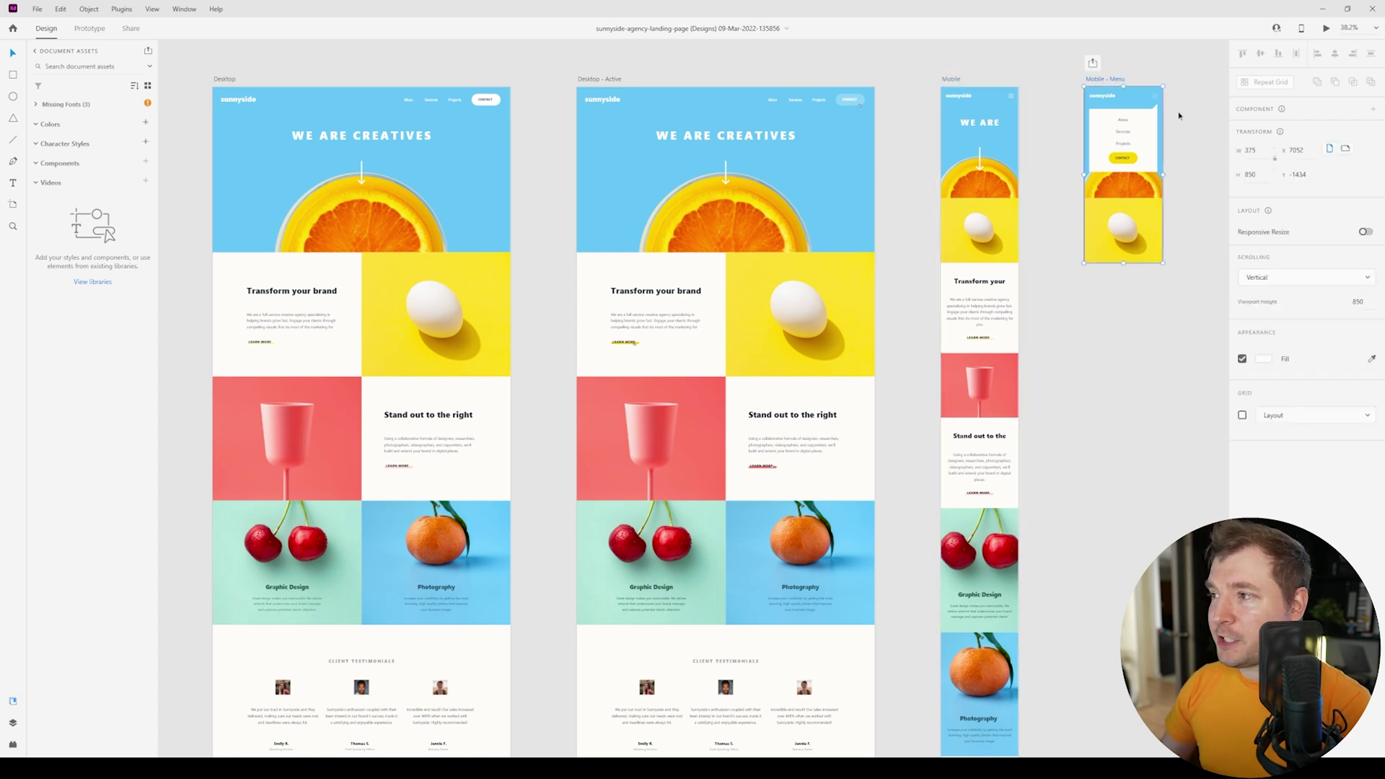
scroll(1183, 123, "up", 3)
scroll(1175, 134, "down", 3)
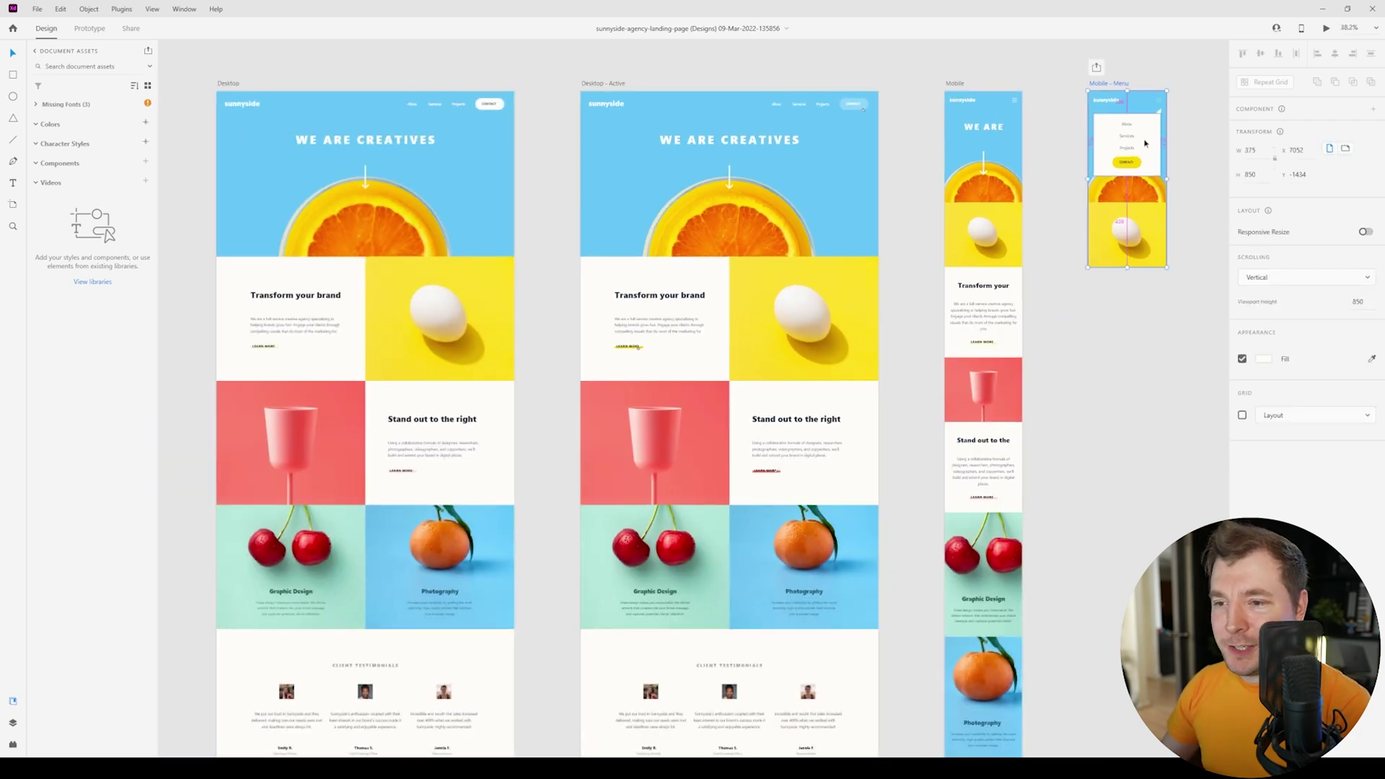
scroll(1147, 141, "down", 2)
left_click(383, 159)
scroll(532, 93, "up", 6)
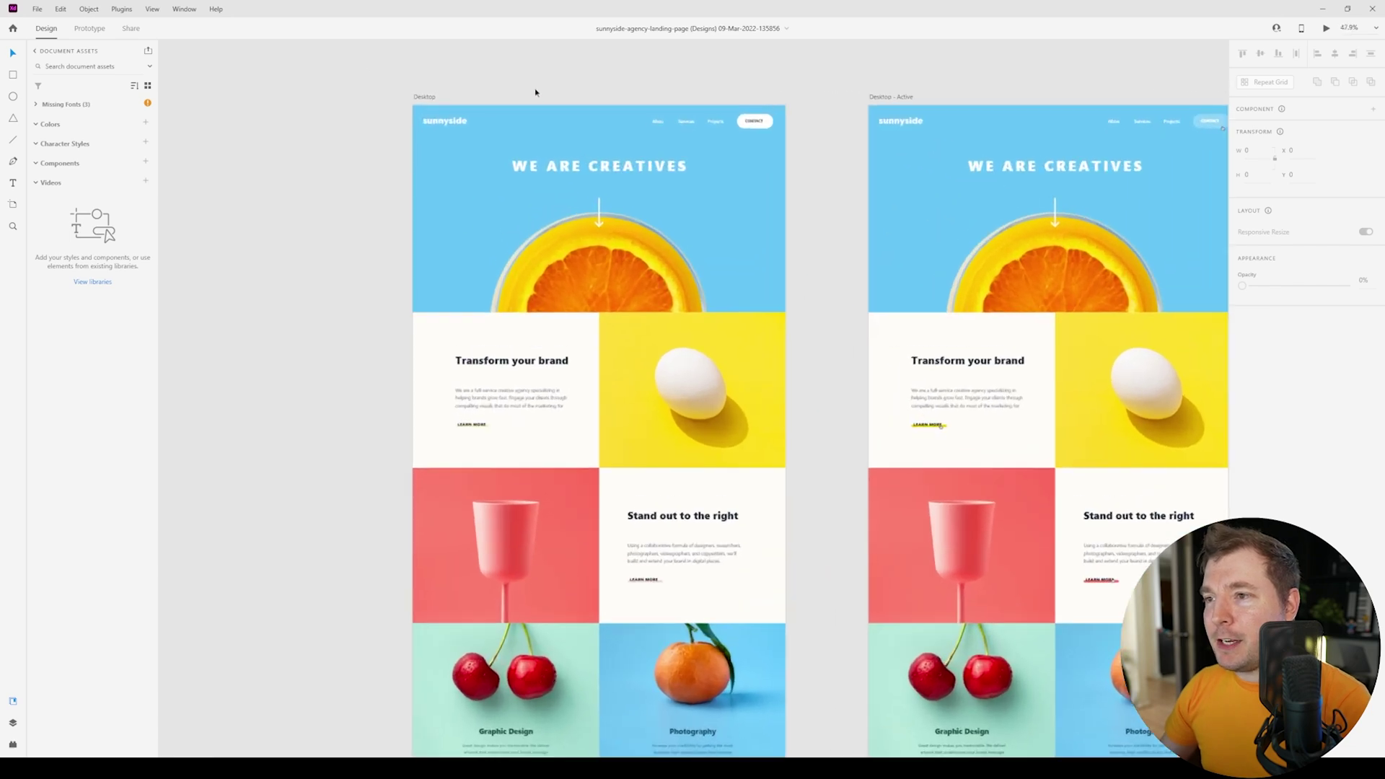
scroll(714, 321, "down", 6)
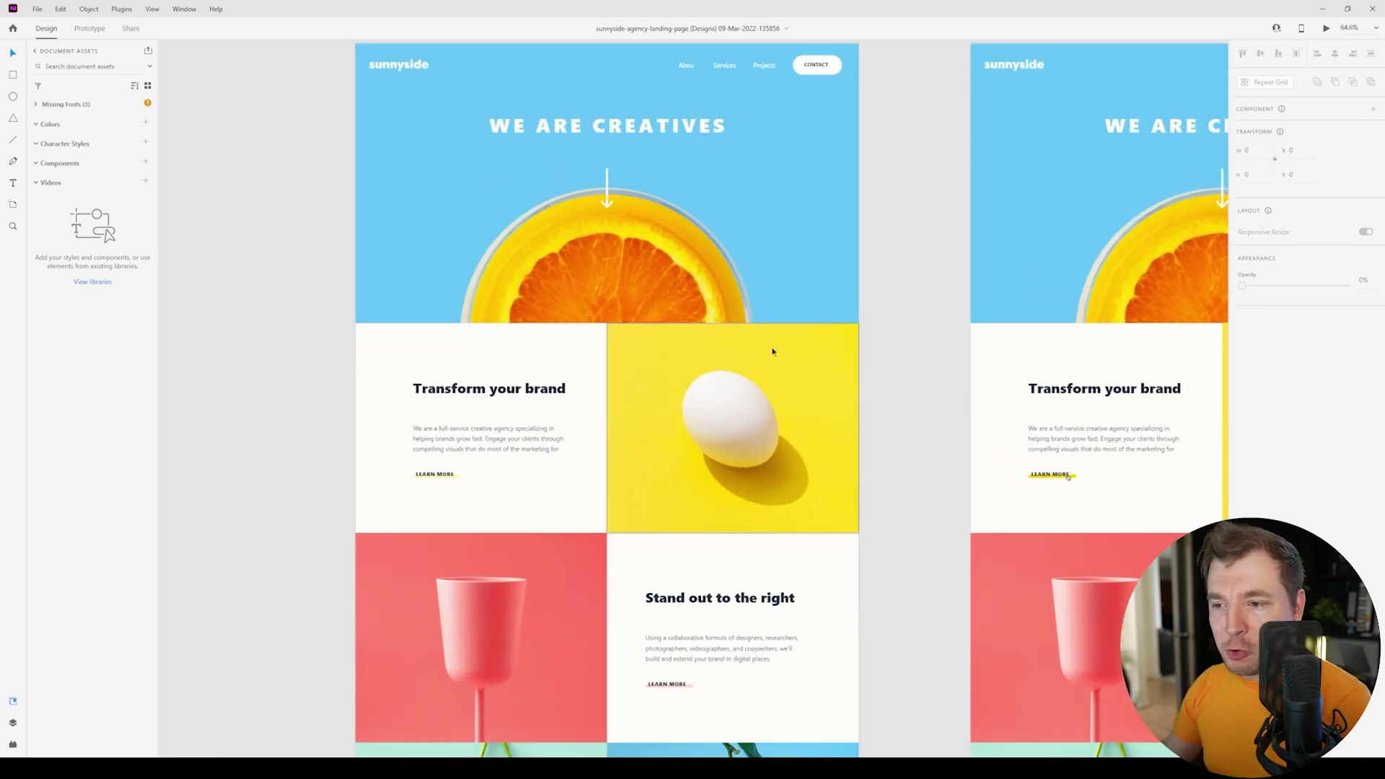
scroll(748, 338, "down", 6)
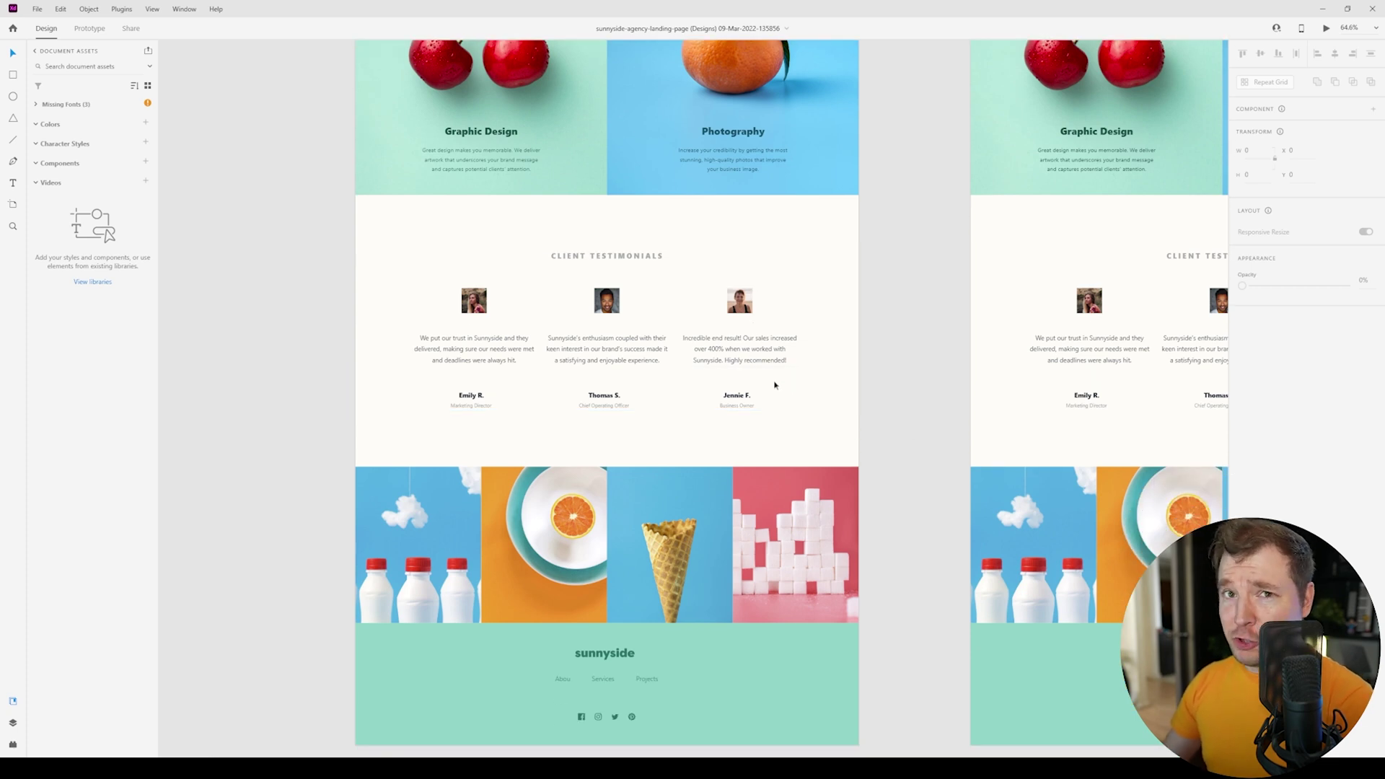
scroll(718, 426, "up", 4)
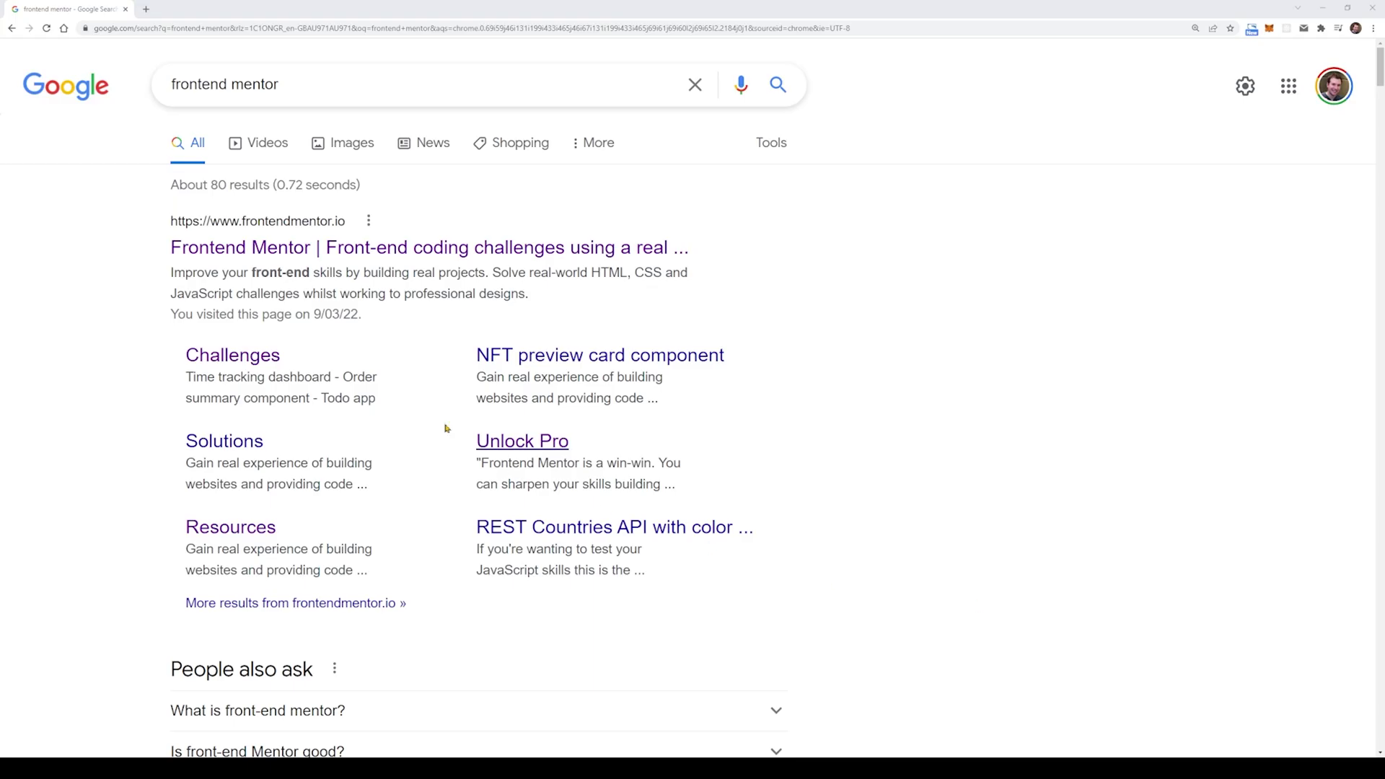
Step: Switch to the browser and open the Sunnyside agency landing page challenge on Frontend Mentor
left_click(312, 256)
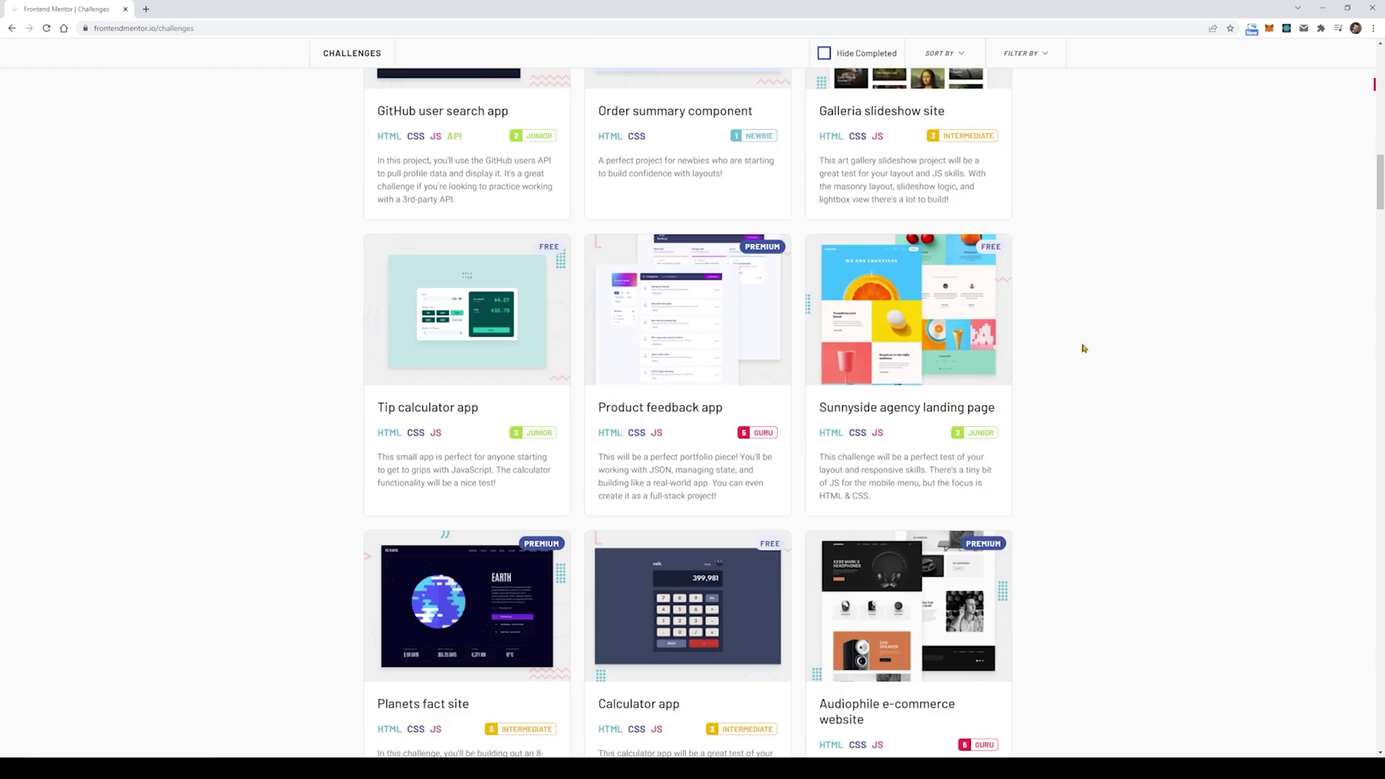
left_click(872, 409)
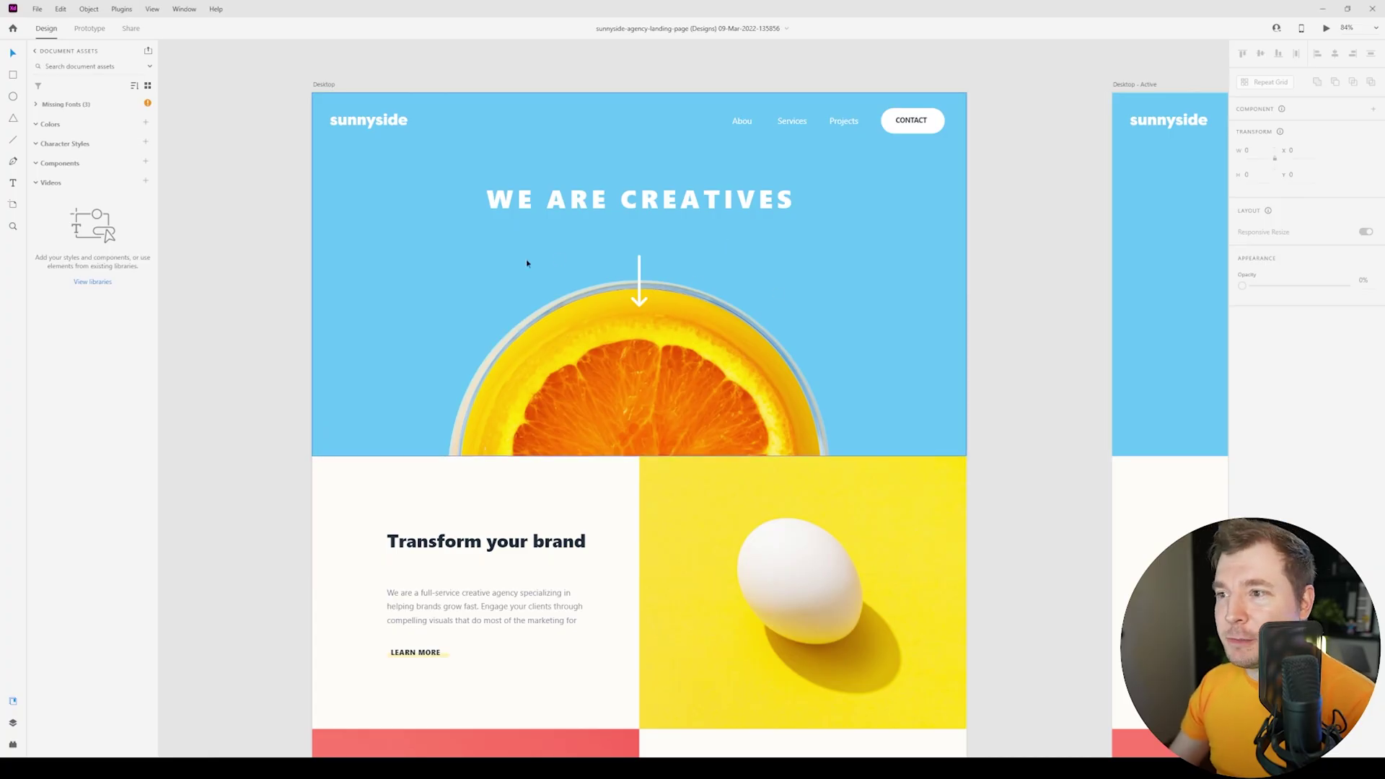
Step: Return to Adobe XD and examine the Desktop artboard's hero section, including its navigation header, heading and down arrow
scroll(558, 260, "down", 5)
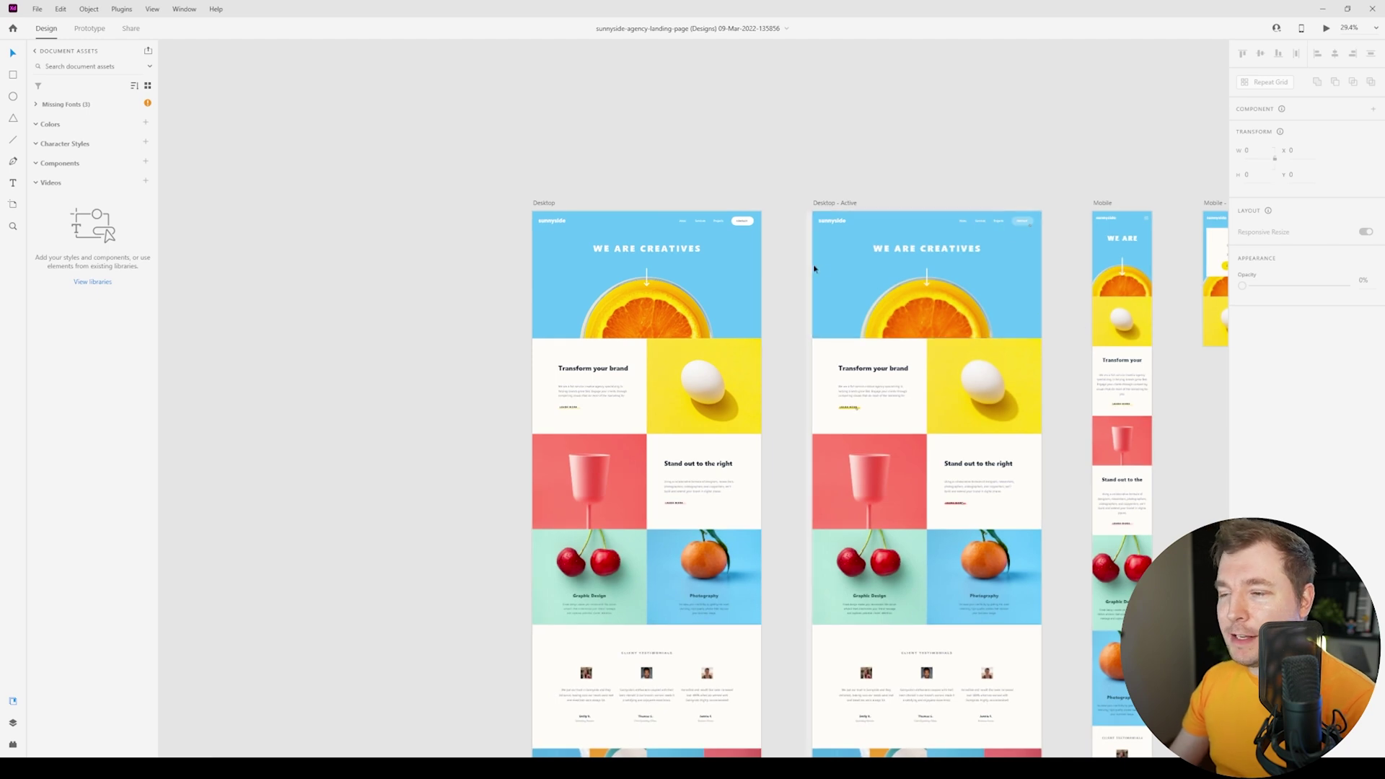
scroll(809, 262, "up", 2)
scroll(636, 287, "up", 2)
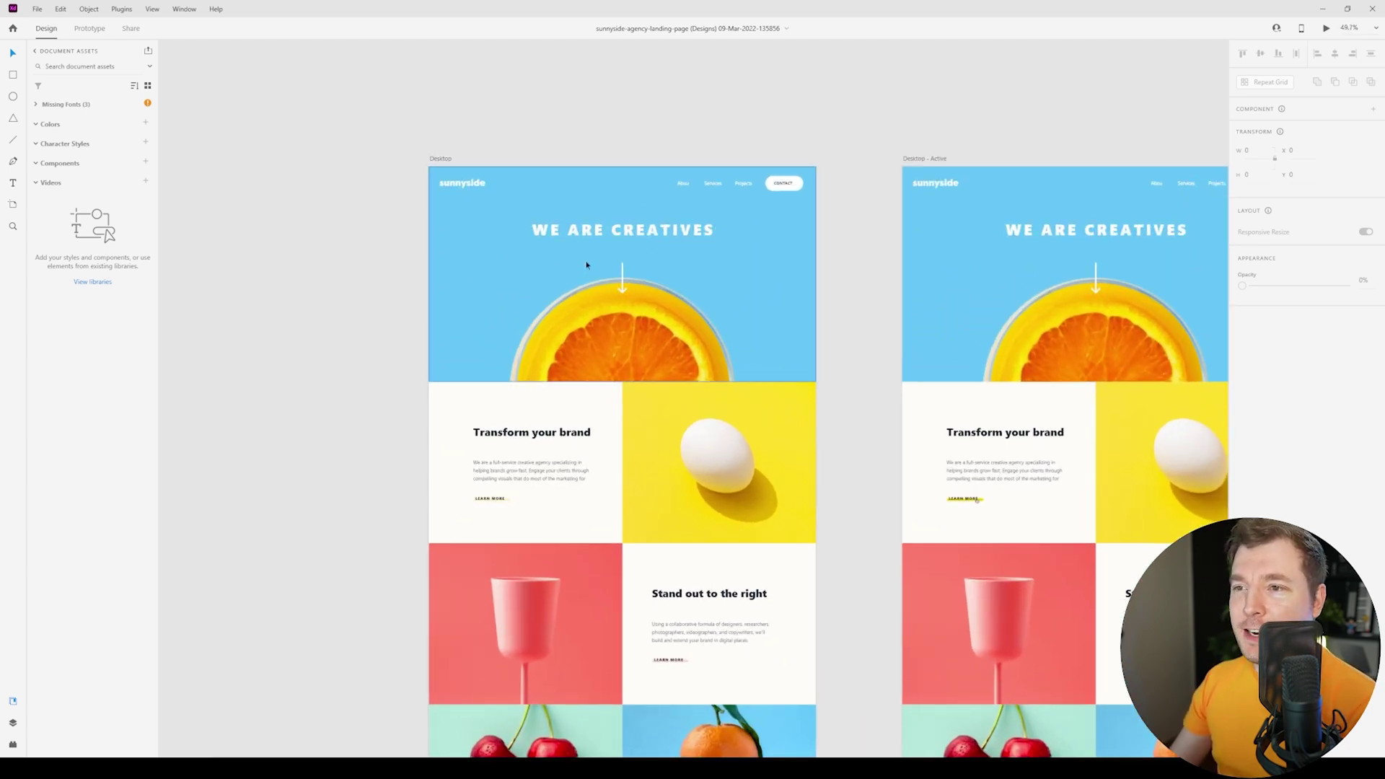
scroll(586, 261, "up", 4)
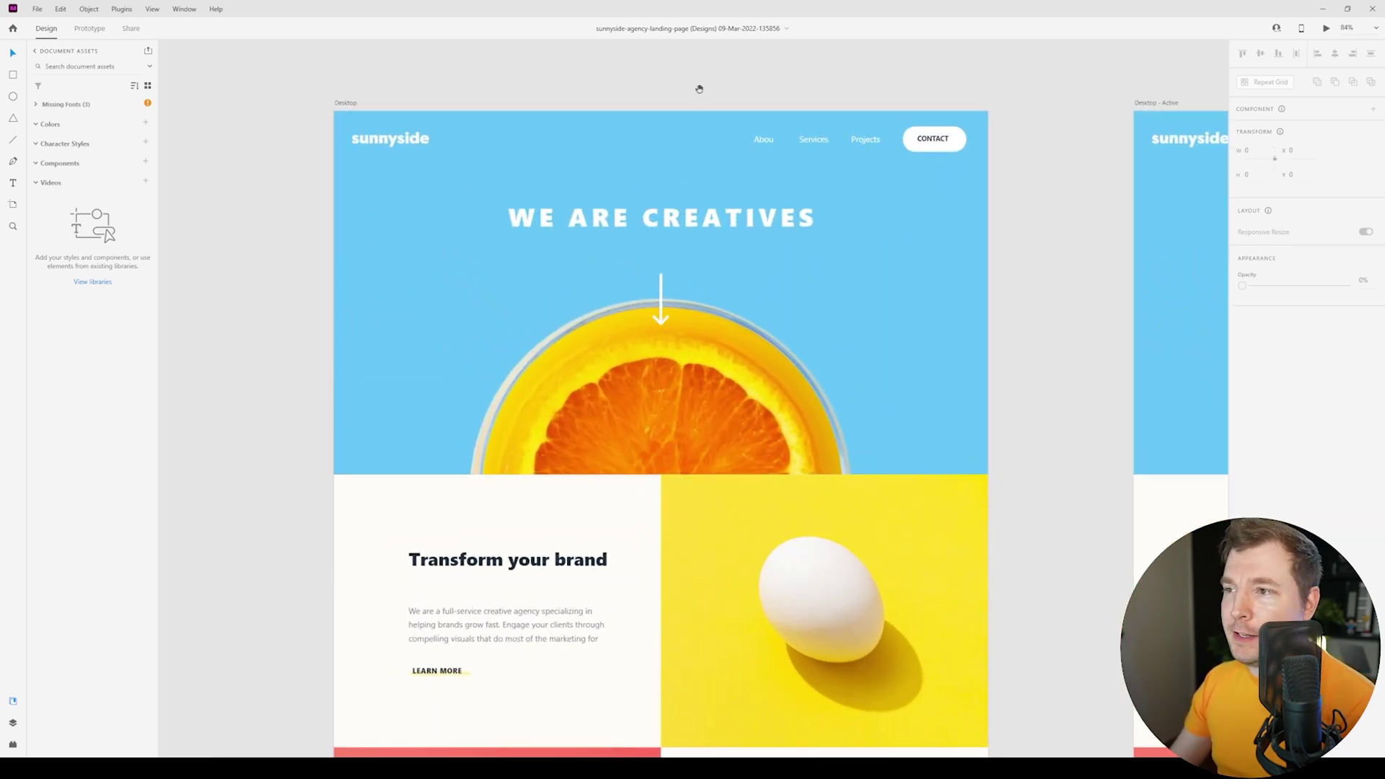
left_click_drag(699, 89, 678, 99)
scroll(549, 188, "up", 3)
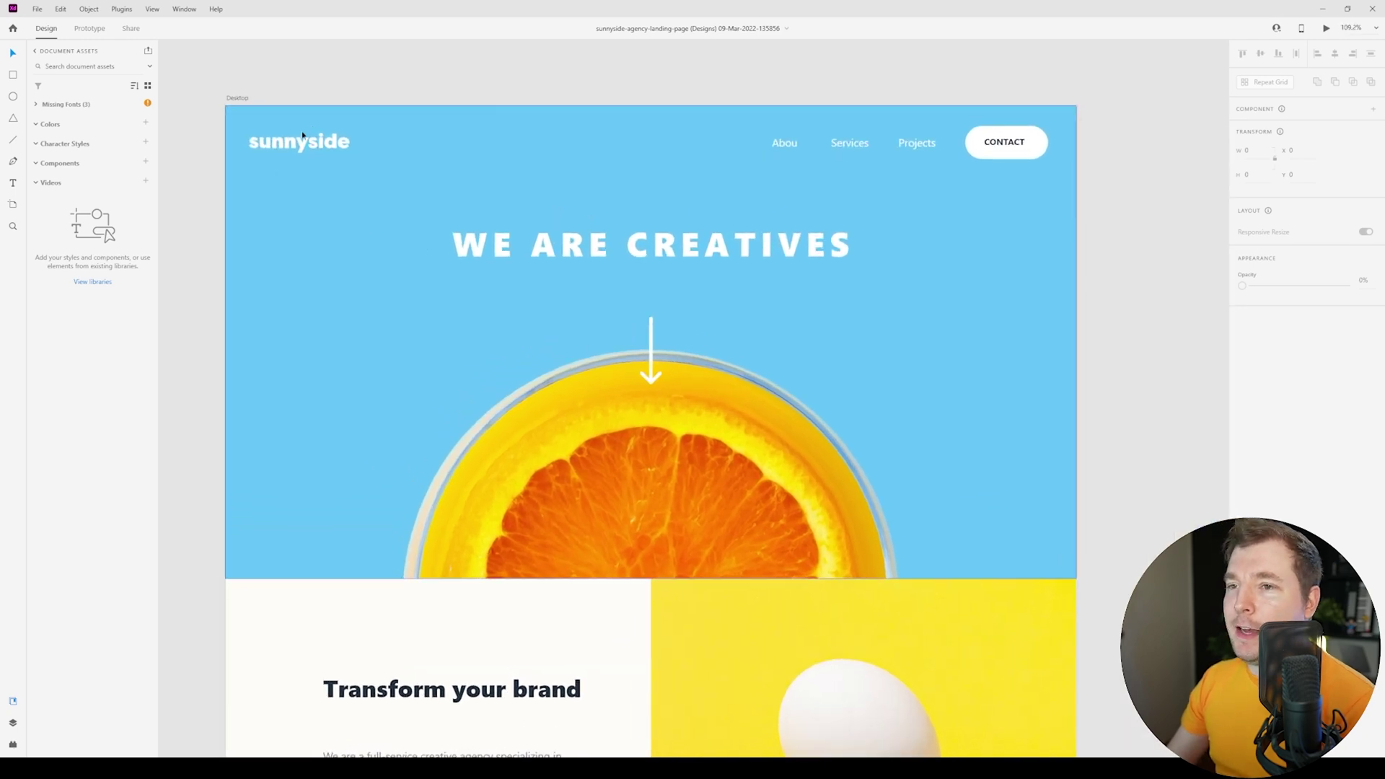
left_click(291, 155)
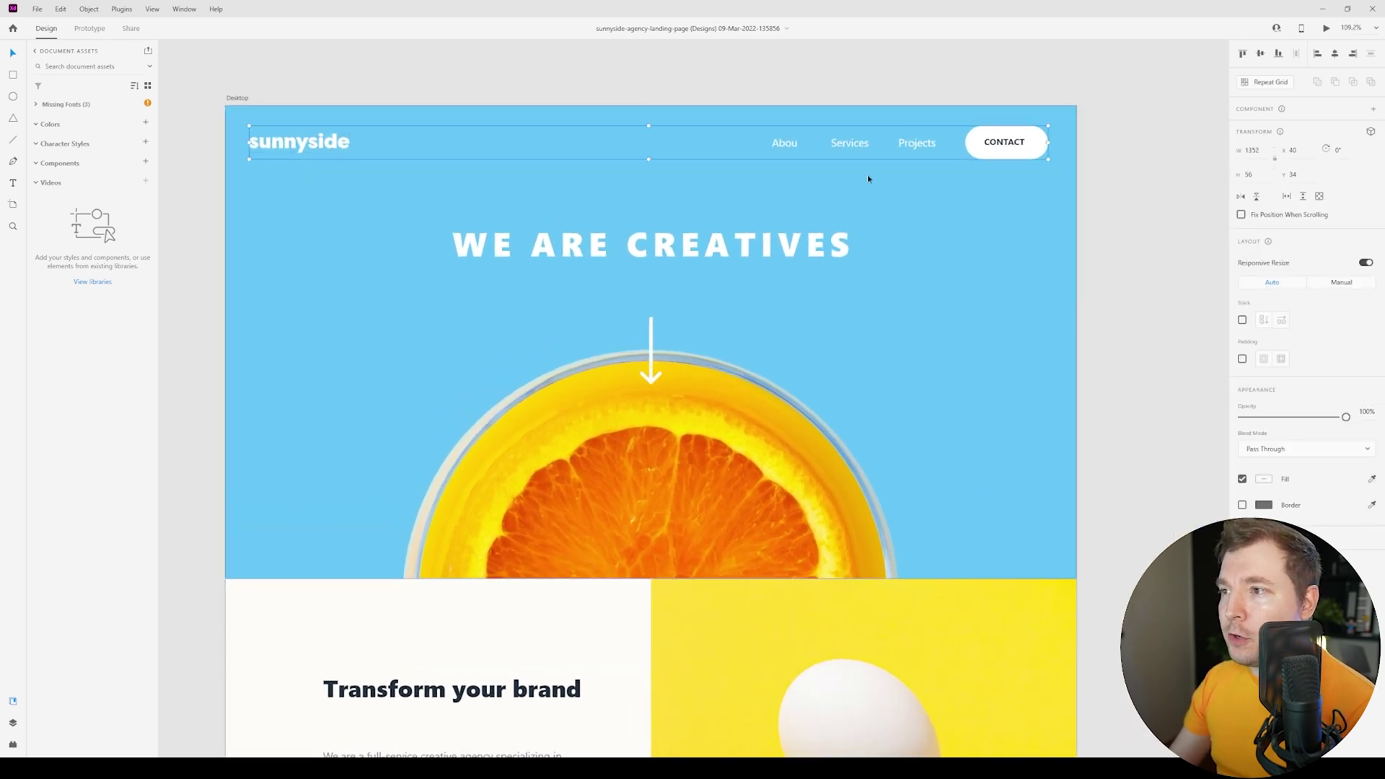
left_click(721, 256)
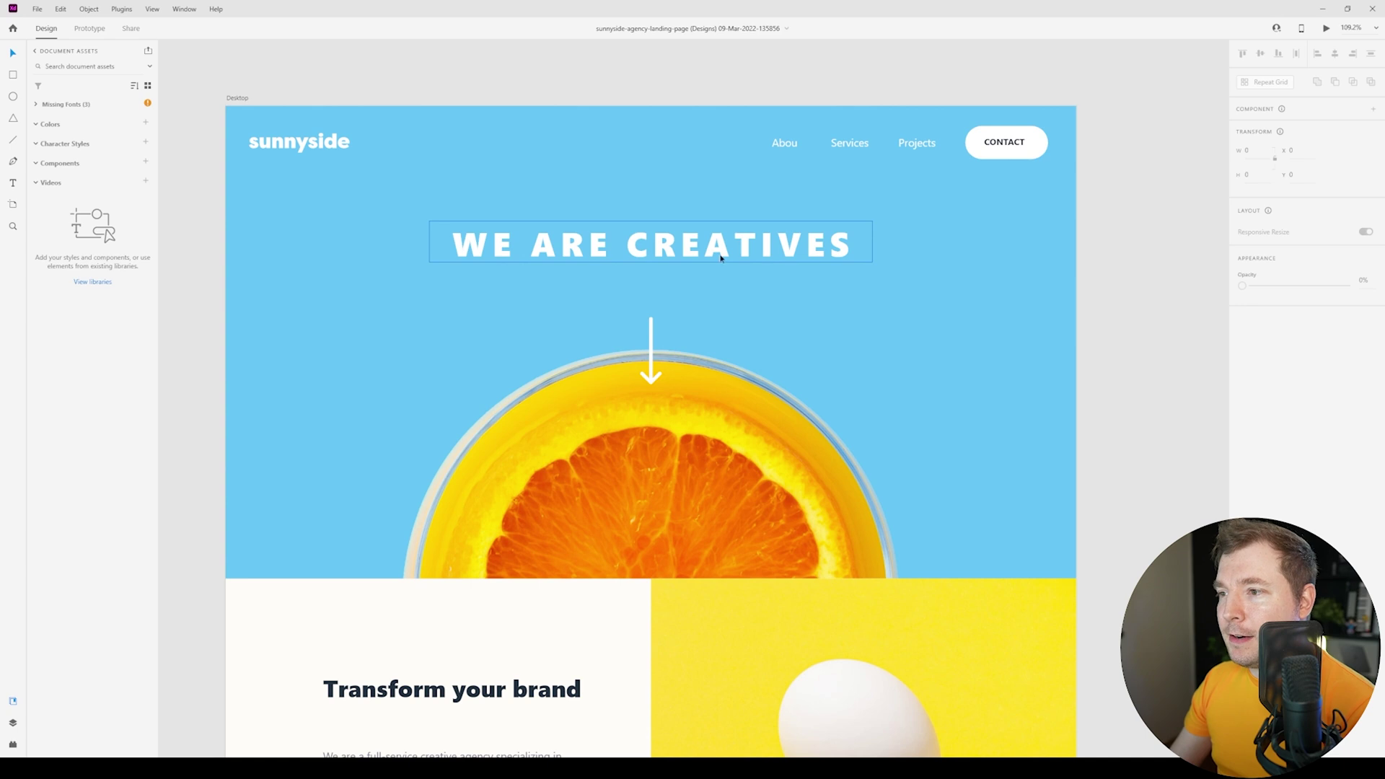
left_click(655, 381)
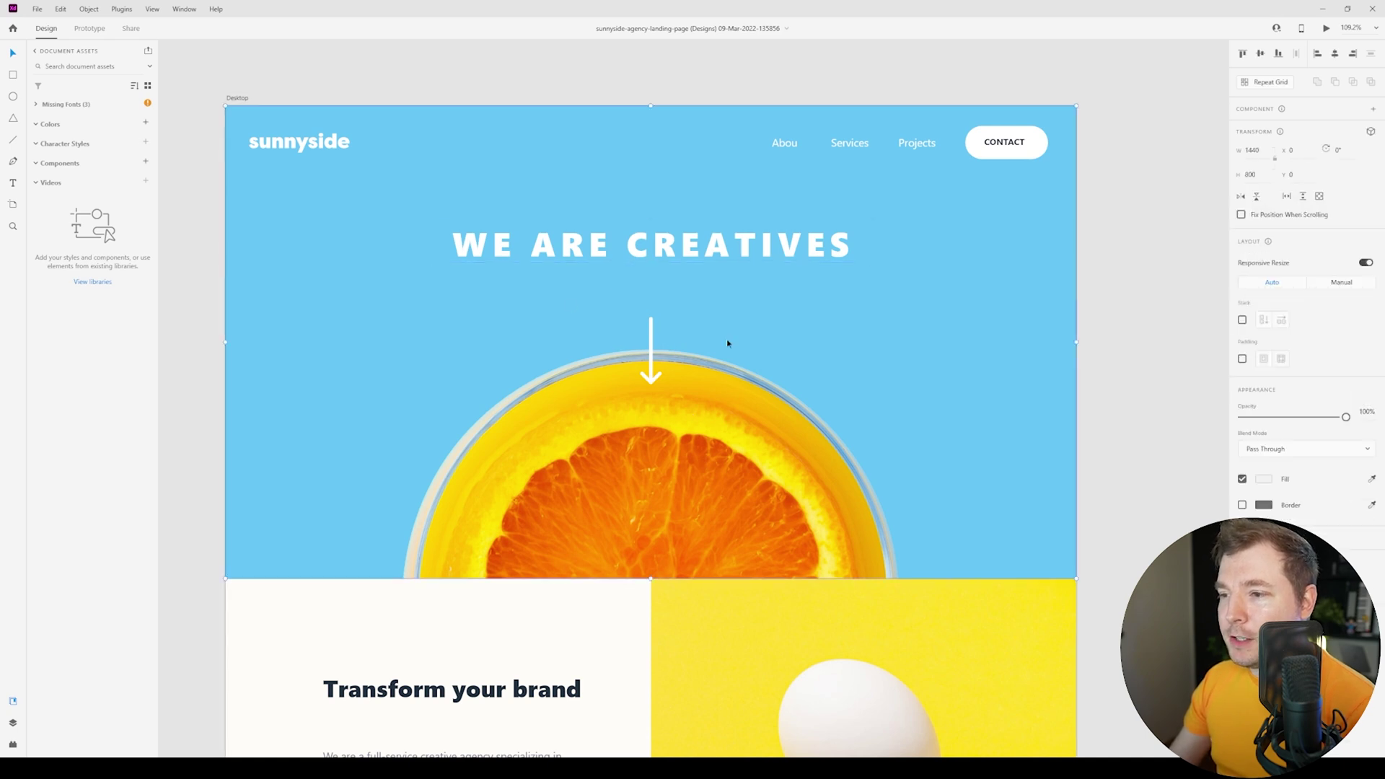
left_click(652, 327)
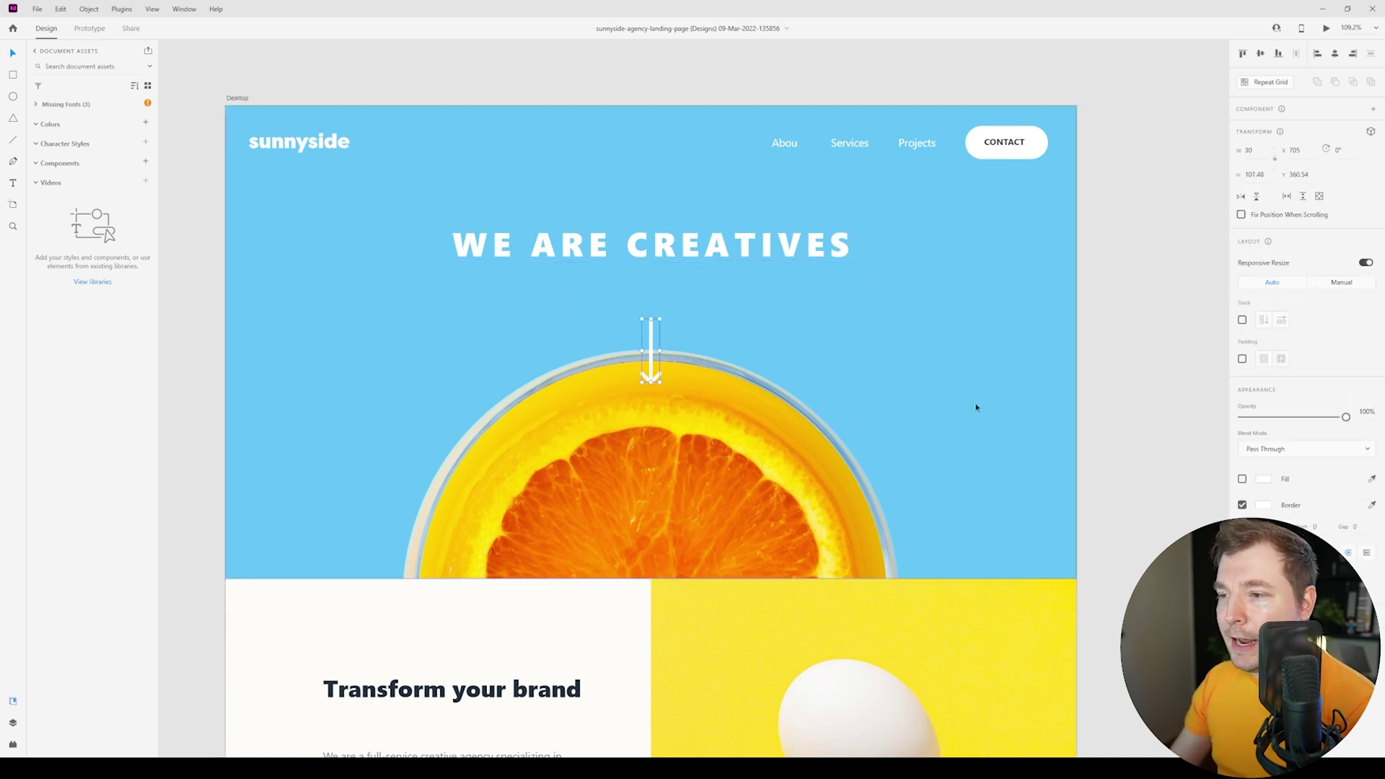
left_click(1138, 312)
Step: Examine the remaining Desktop sections, from the Transform your brand block through the services, testimonials and image gallery to the footer
scroll(1058, 405, "down", 6)
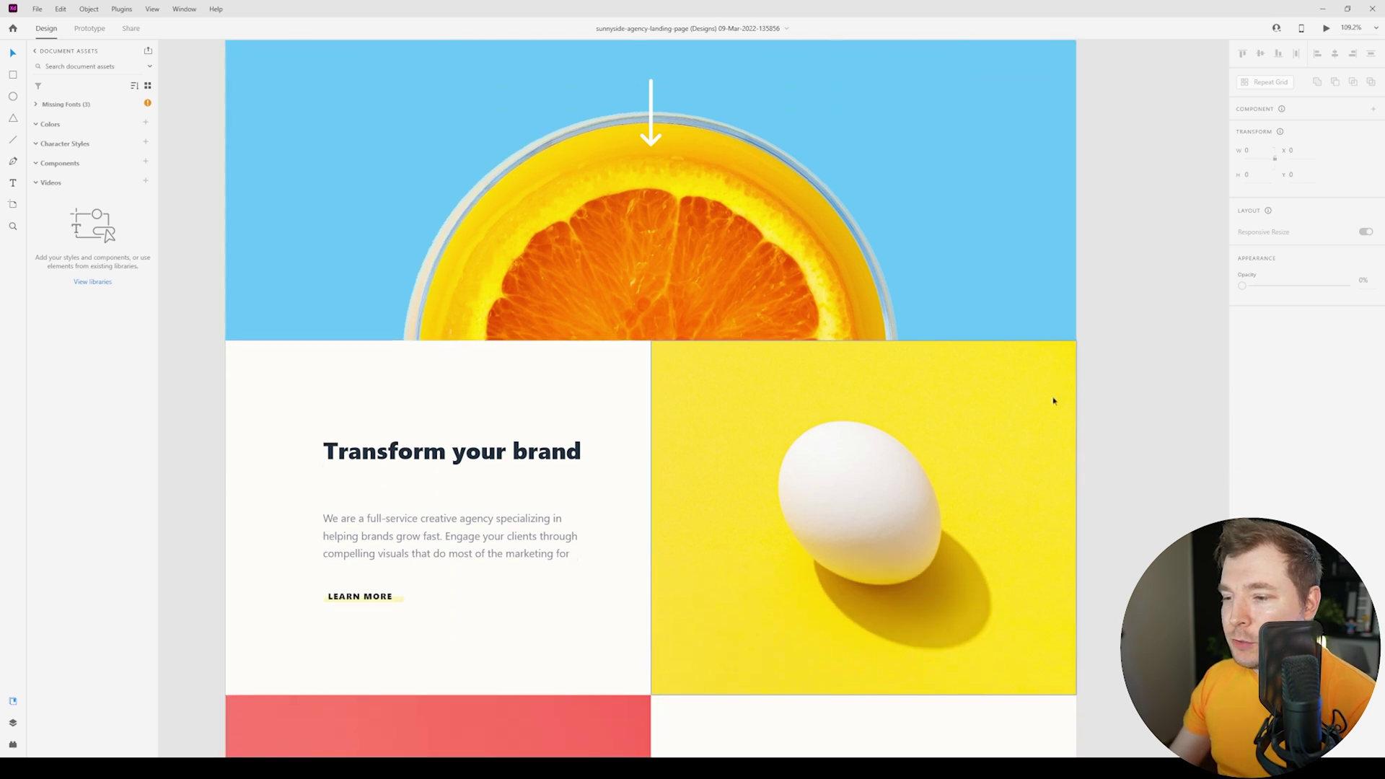
scroll(1053, 401, "down", 6)
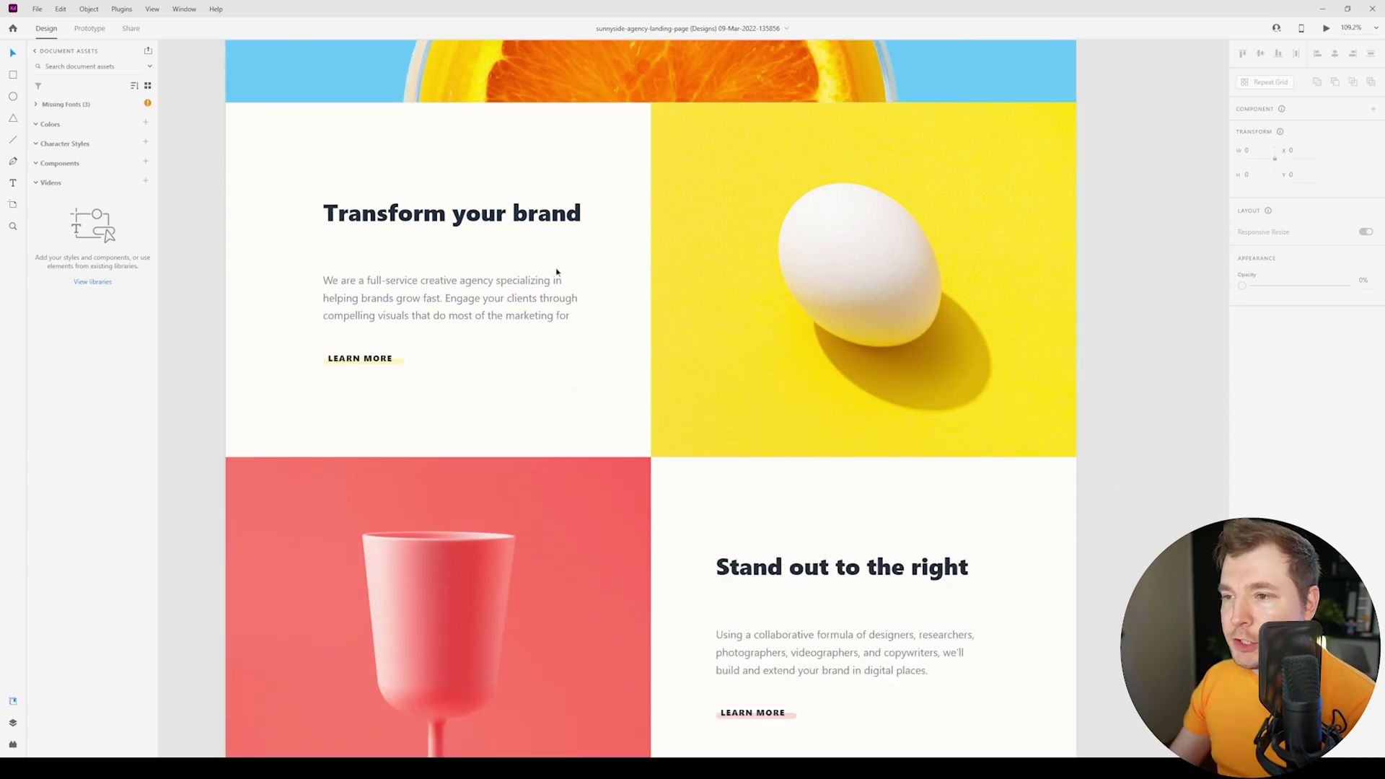
left_click(578, 253)
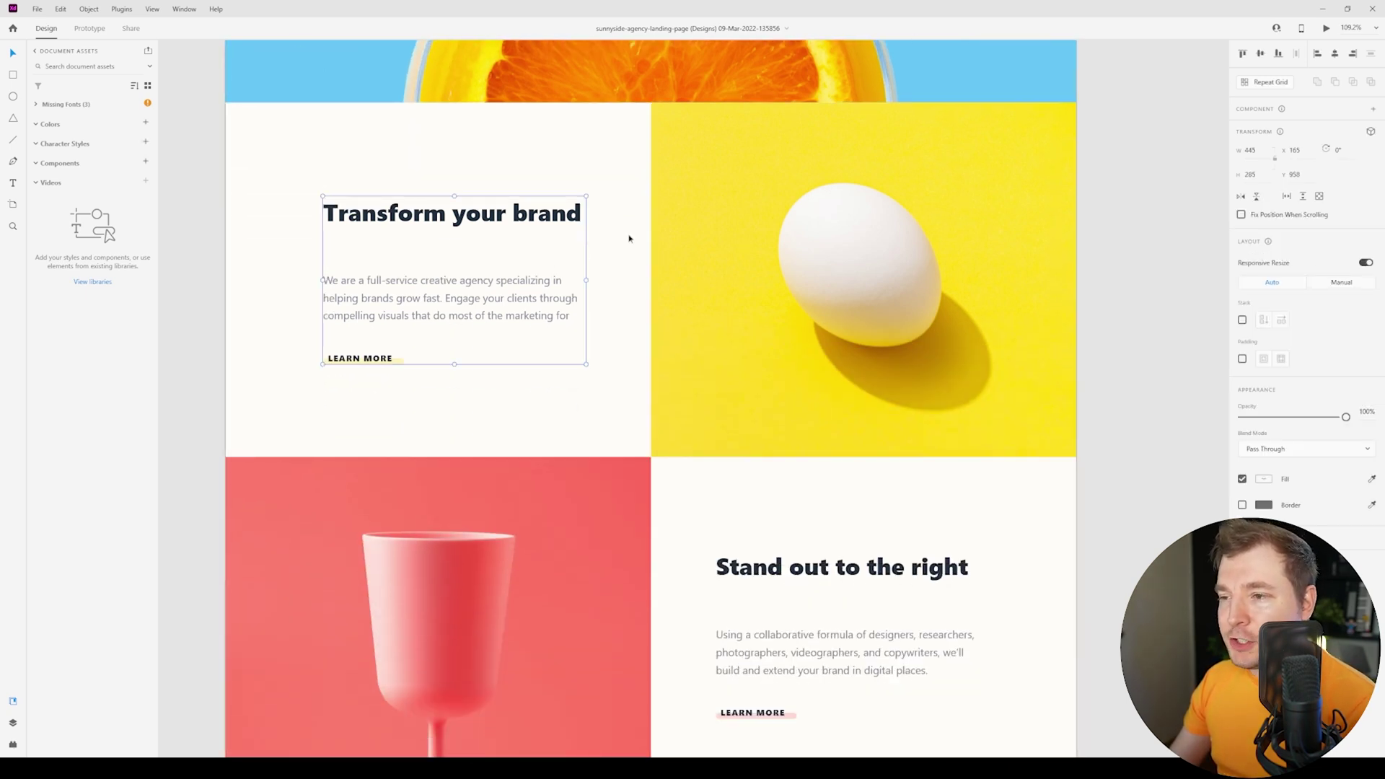
scroll(948, 440, "down", 8)
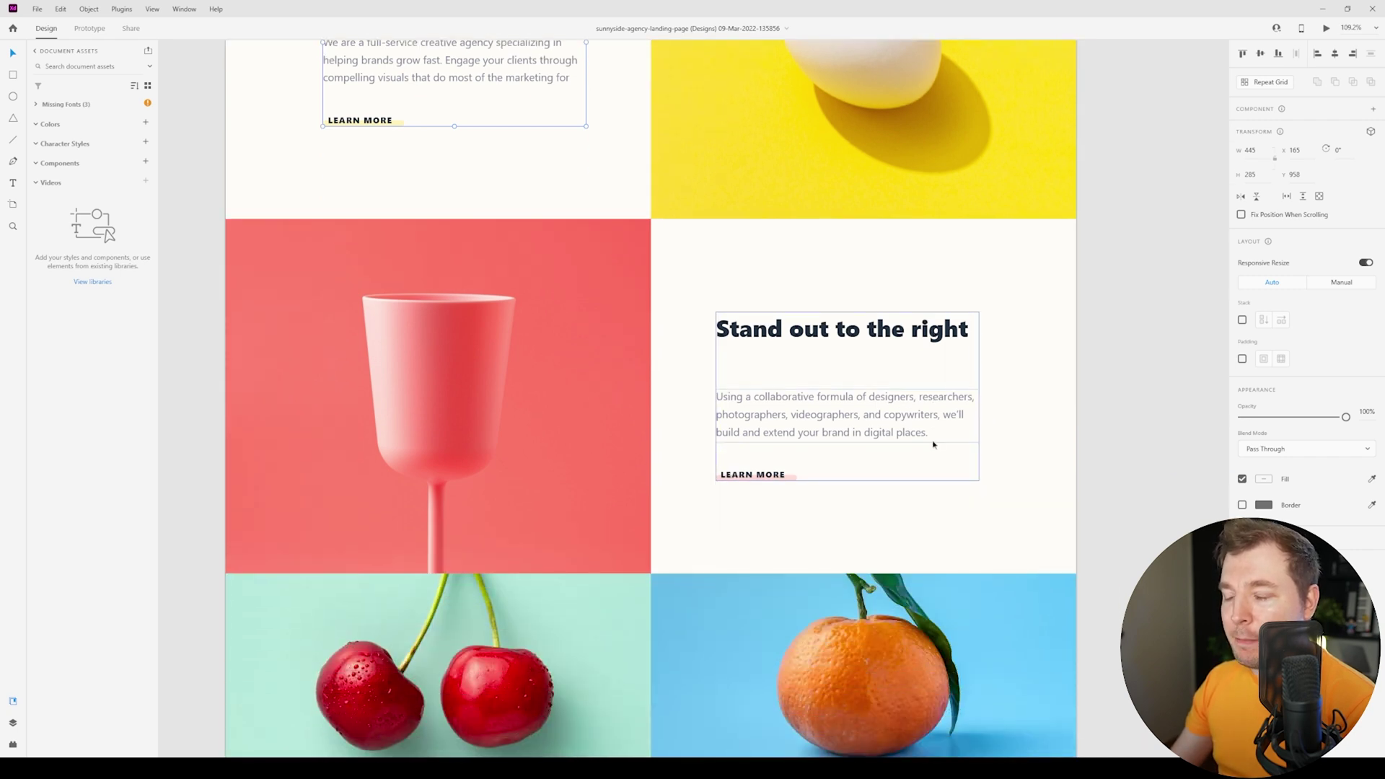
scroll(842, 285, "down", 8)
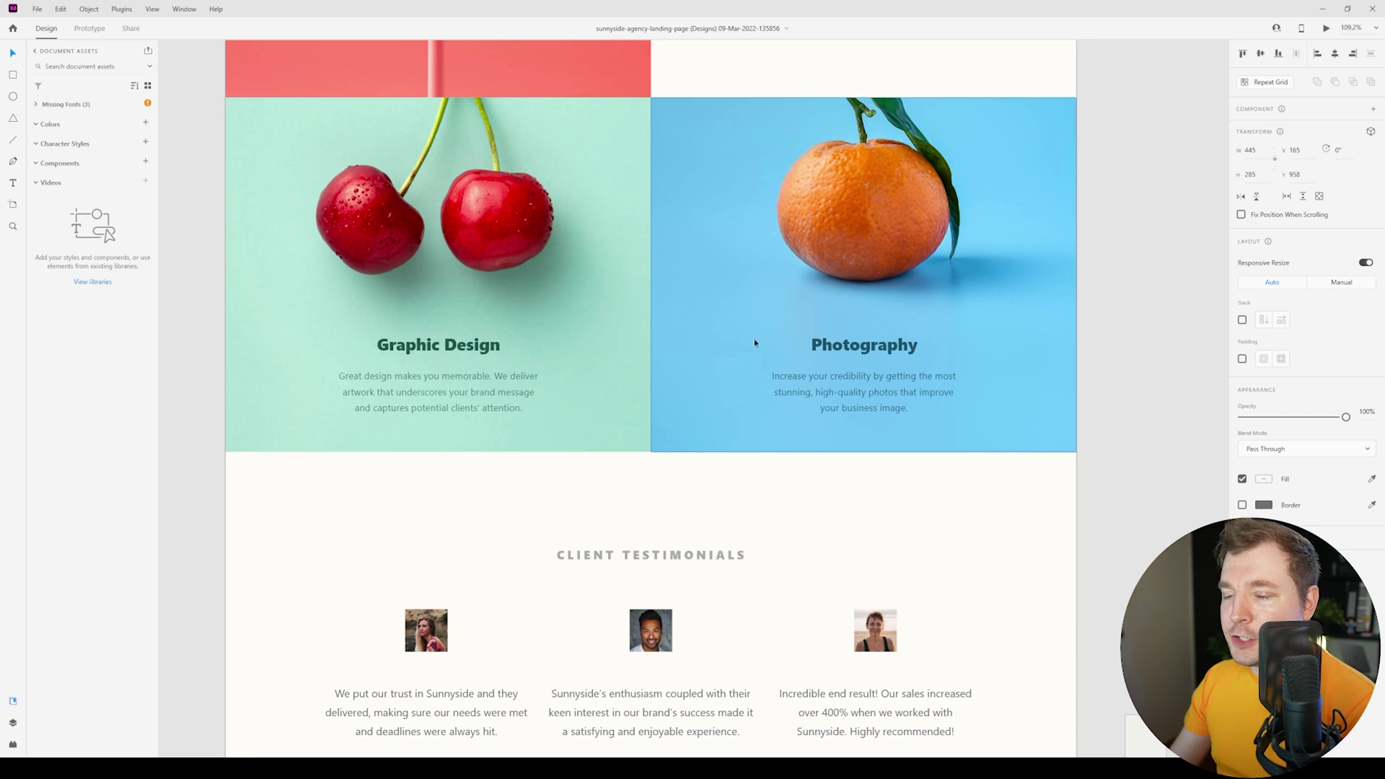
scroll(770, 437, "down", 3)
scroll(767, 438, "down", 7)
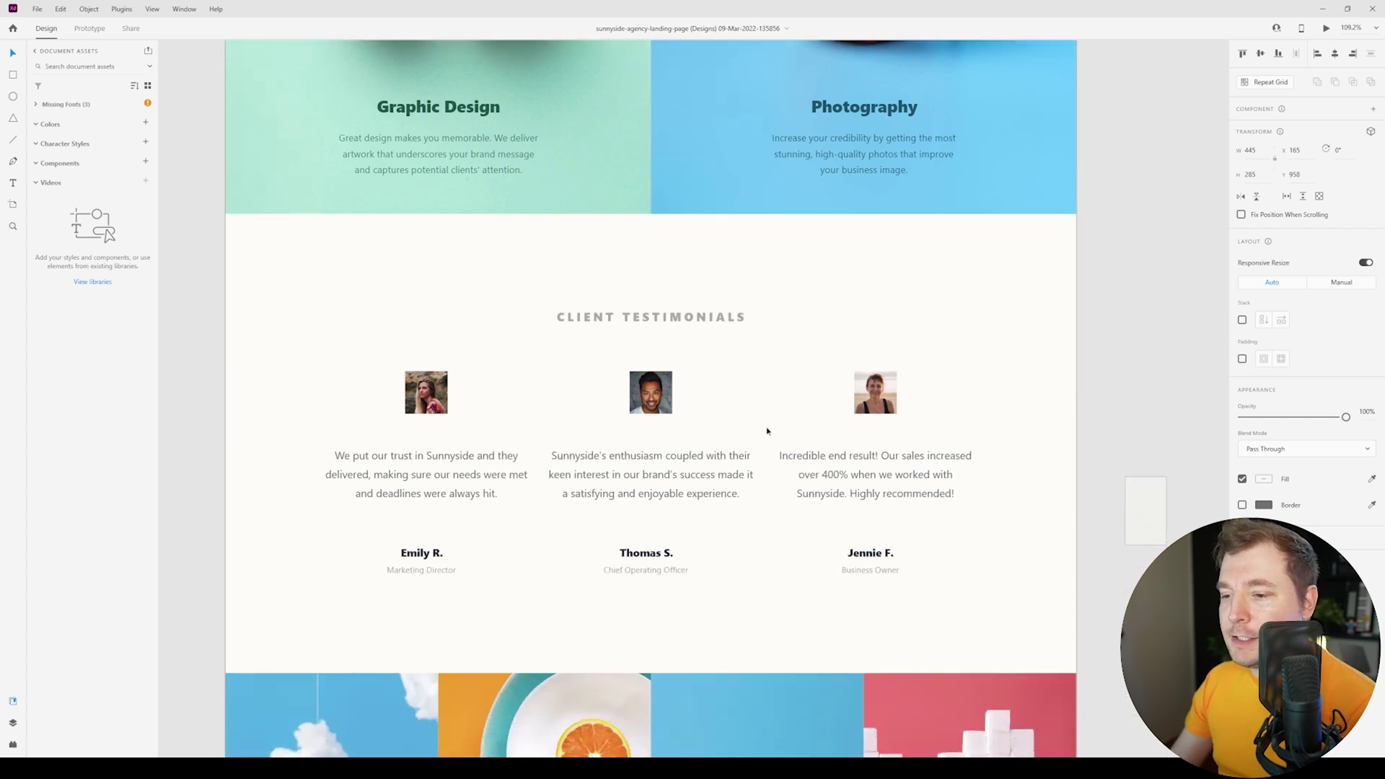
scroll(768, 431, "down", 4)
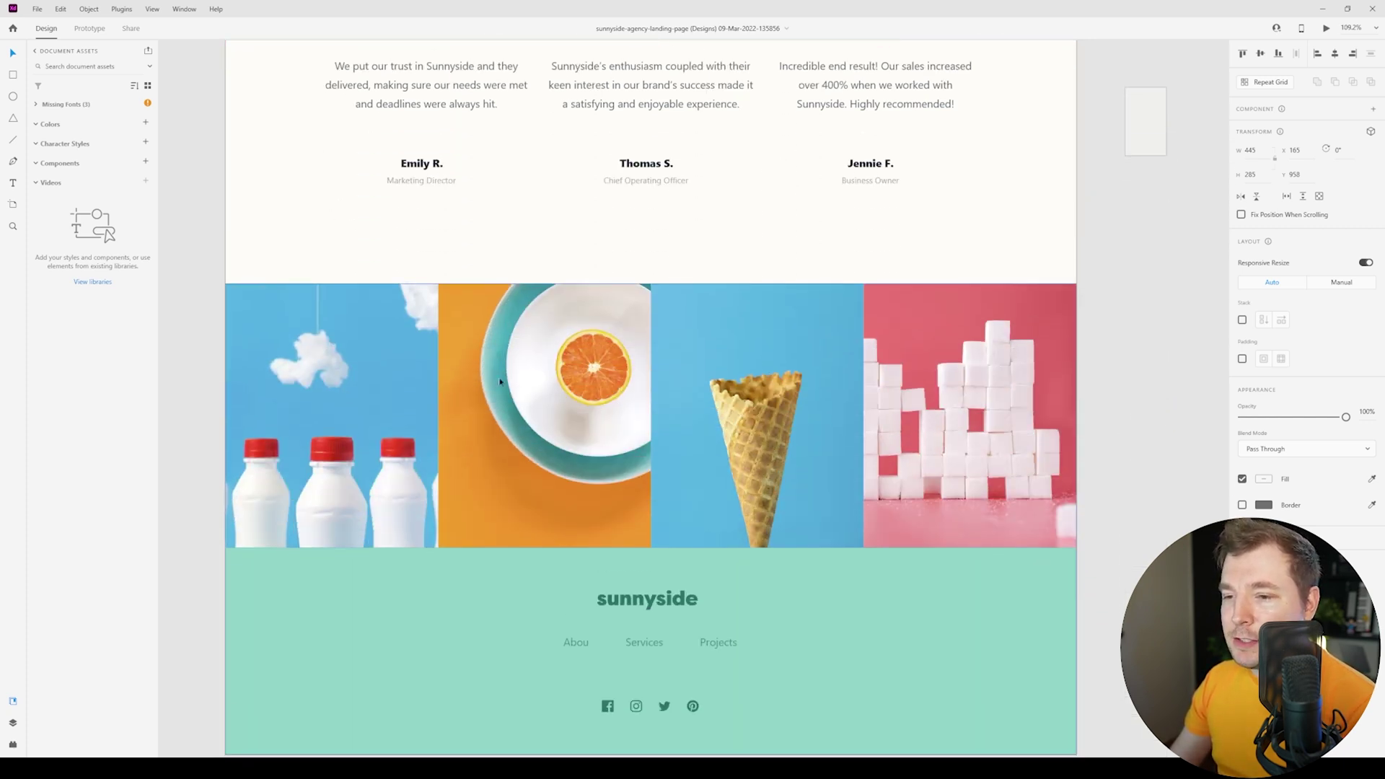
scroll(924, 426, "down", 2)
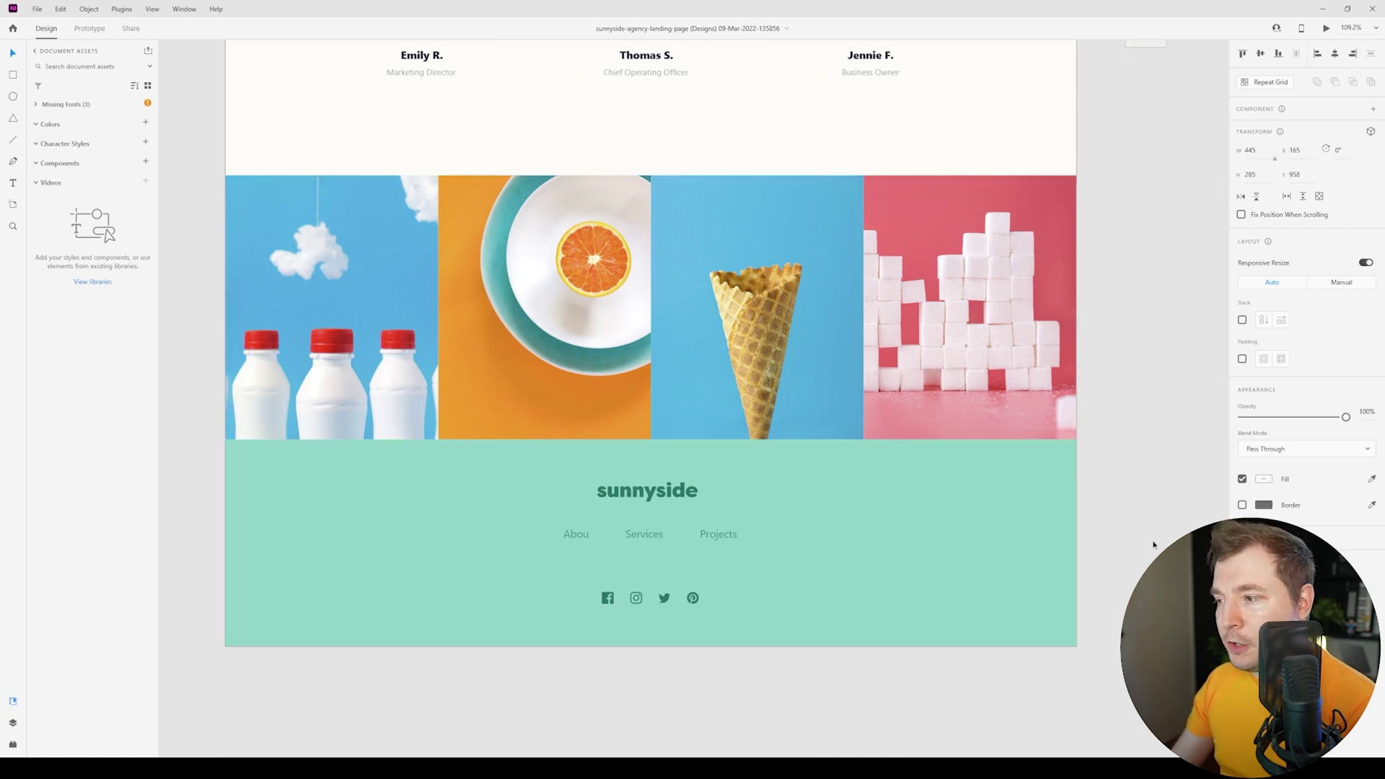
left_click(1127, 527)
scroll(1122, 305, "up", 10)
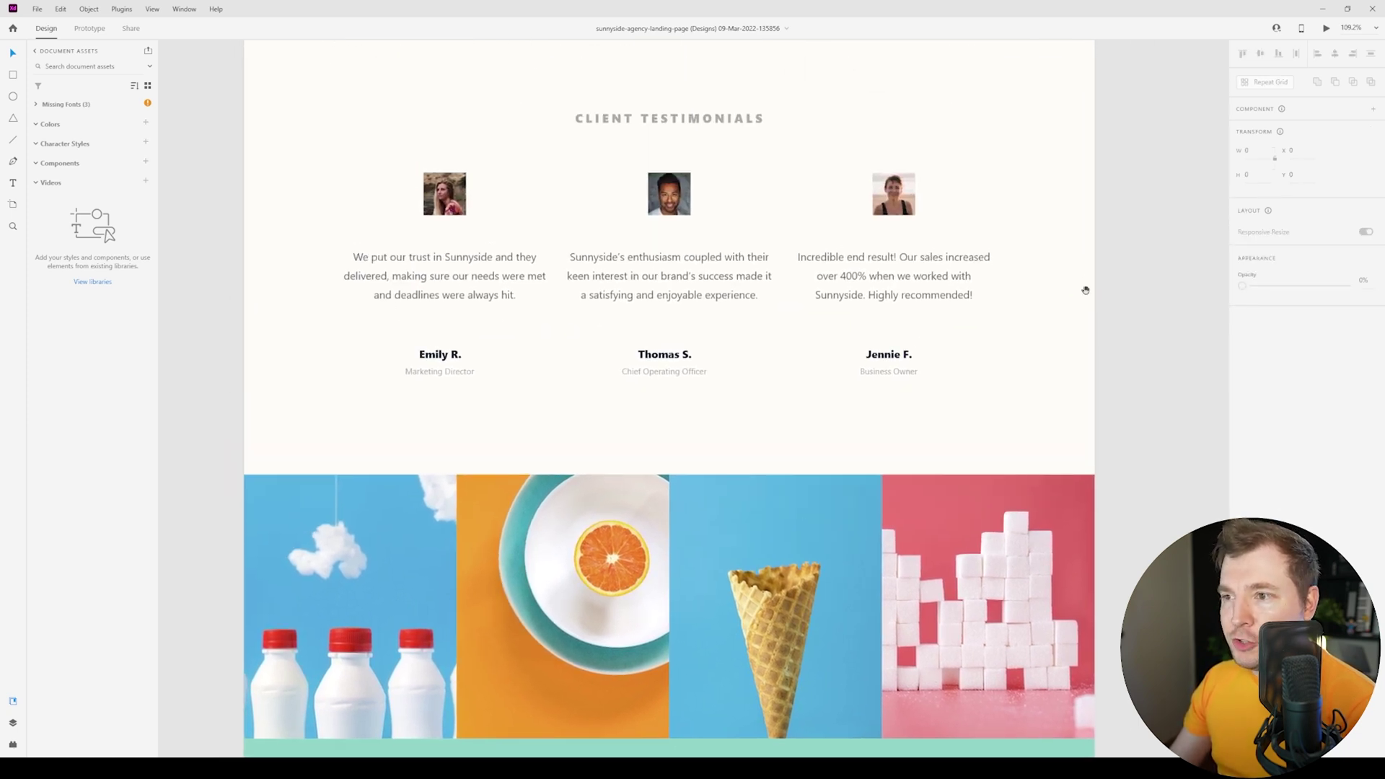
scroll(1030, 293, "up", 13)
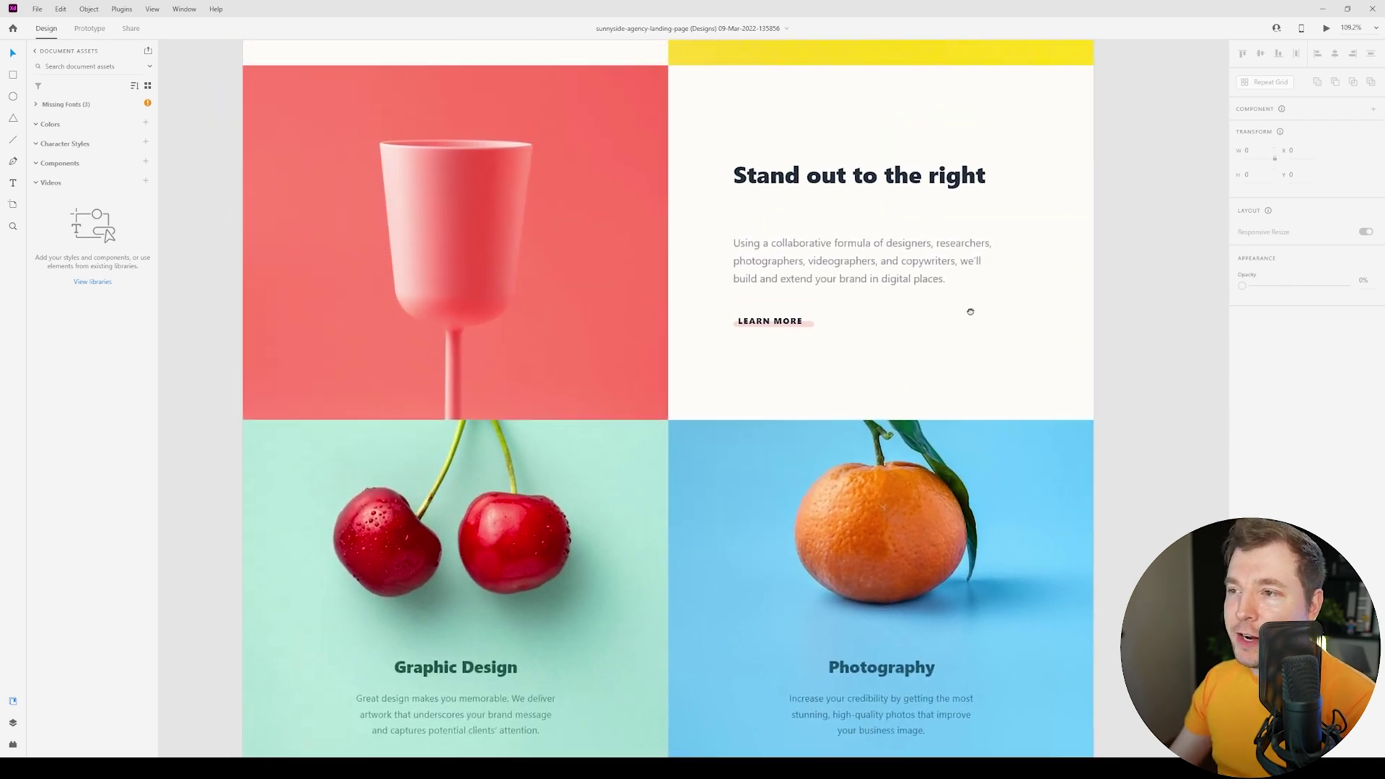
scroll(953, 317, "up", 12)
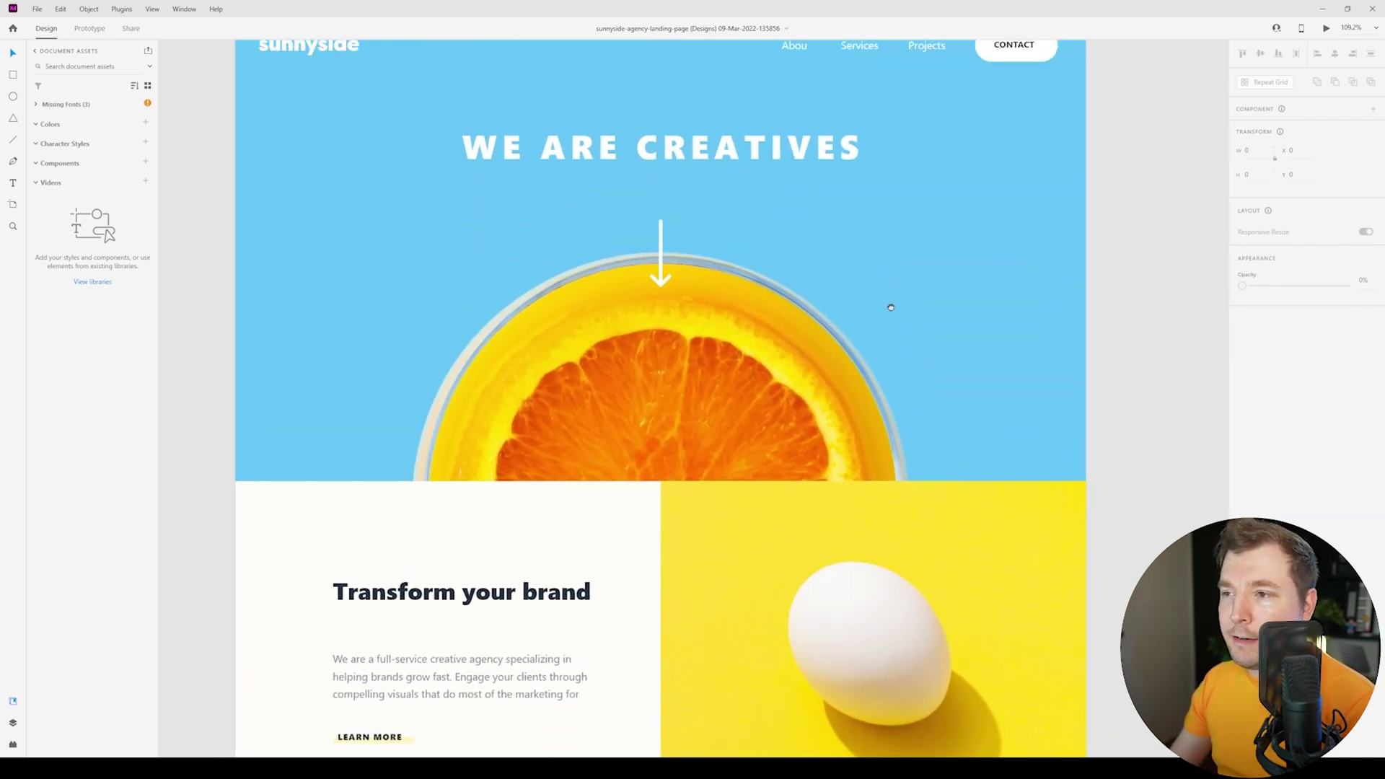
left_click_drag(962, 352, 944, 294)
key("ctrl+z")
left_click_drag(288, 82, 931, 303)
left_click_drag(930, 303, 867, 253)
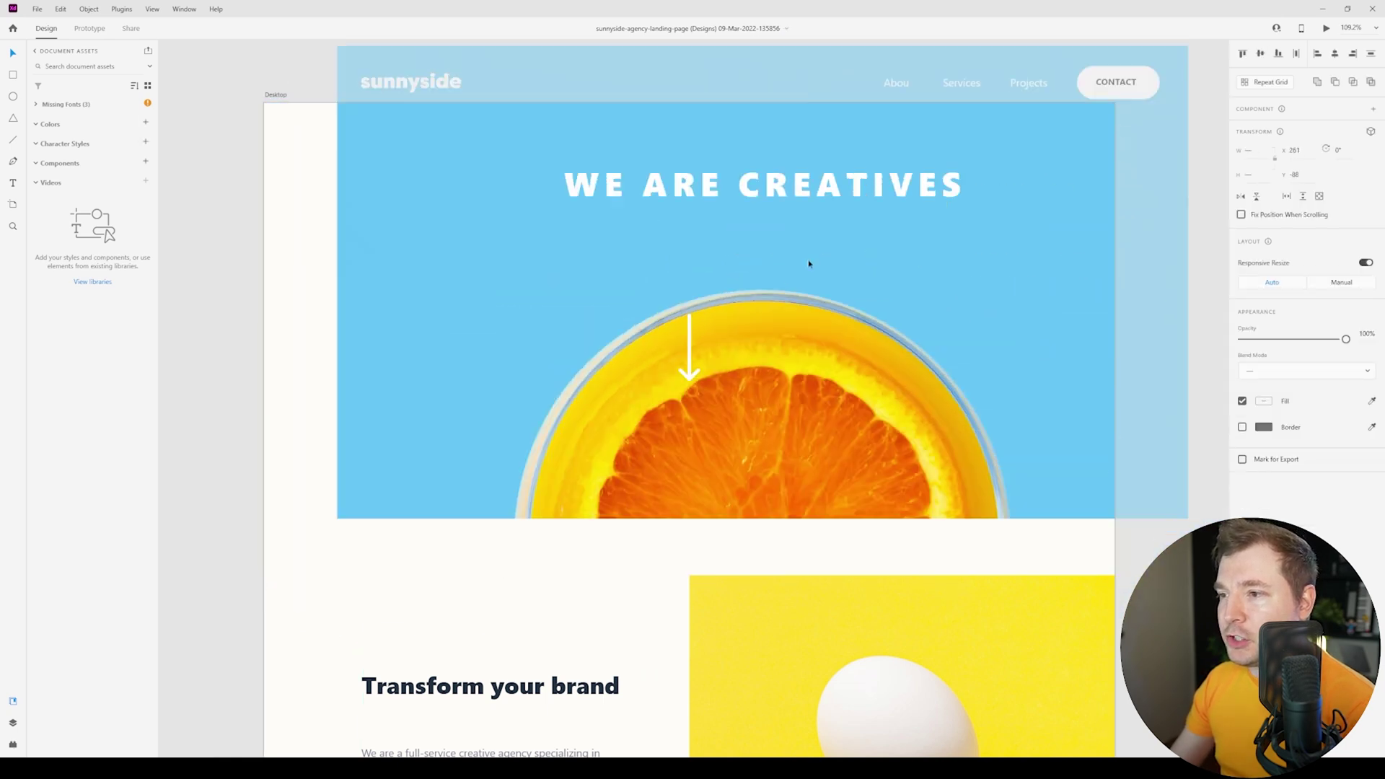
key("ctrl+z")
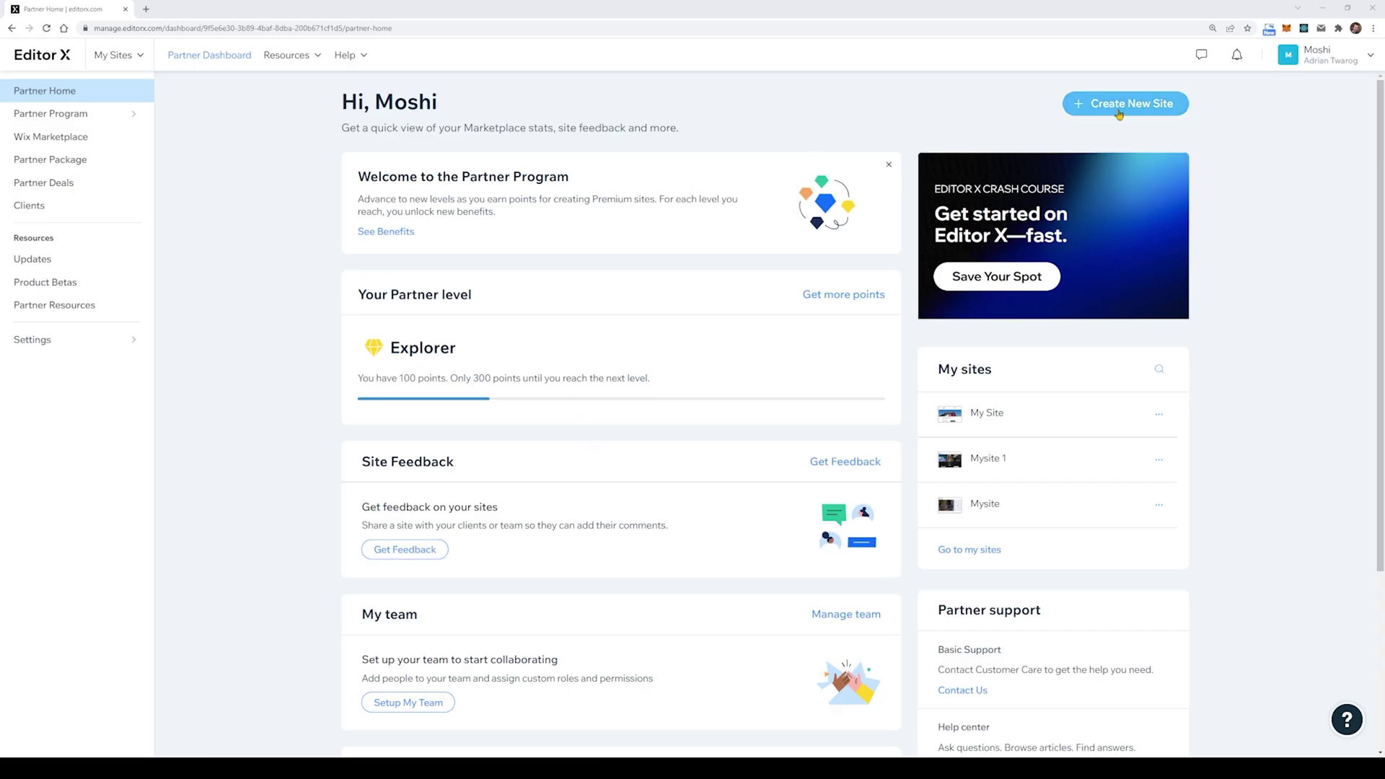
Step: Switch to the Editor X dashboard in the browser and create a new Editor X site of kind Other, starting from scratch
left_click(1119, 114)
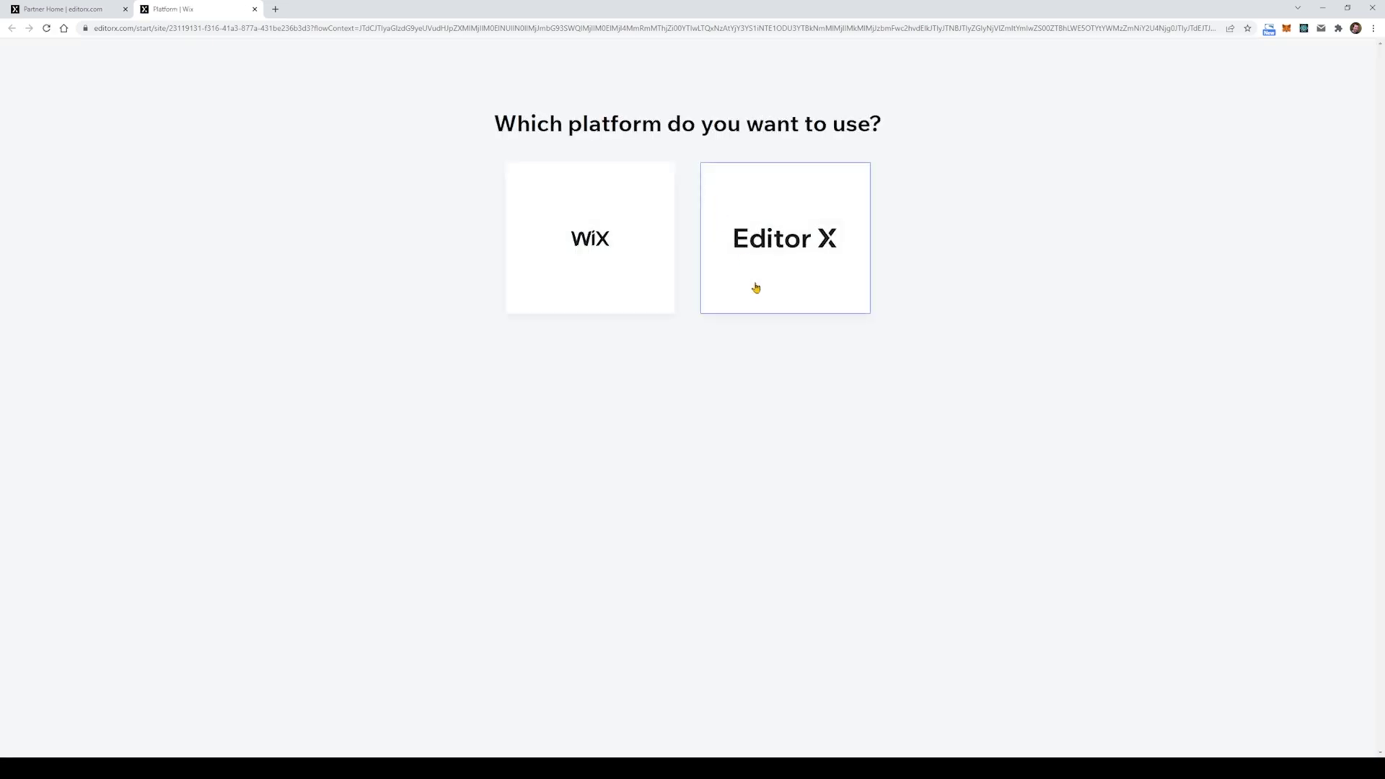
left_click(756, 287)
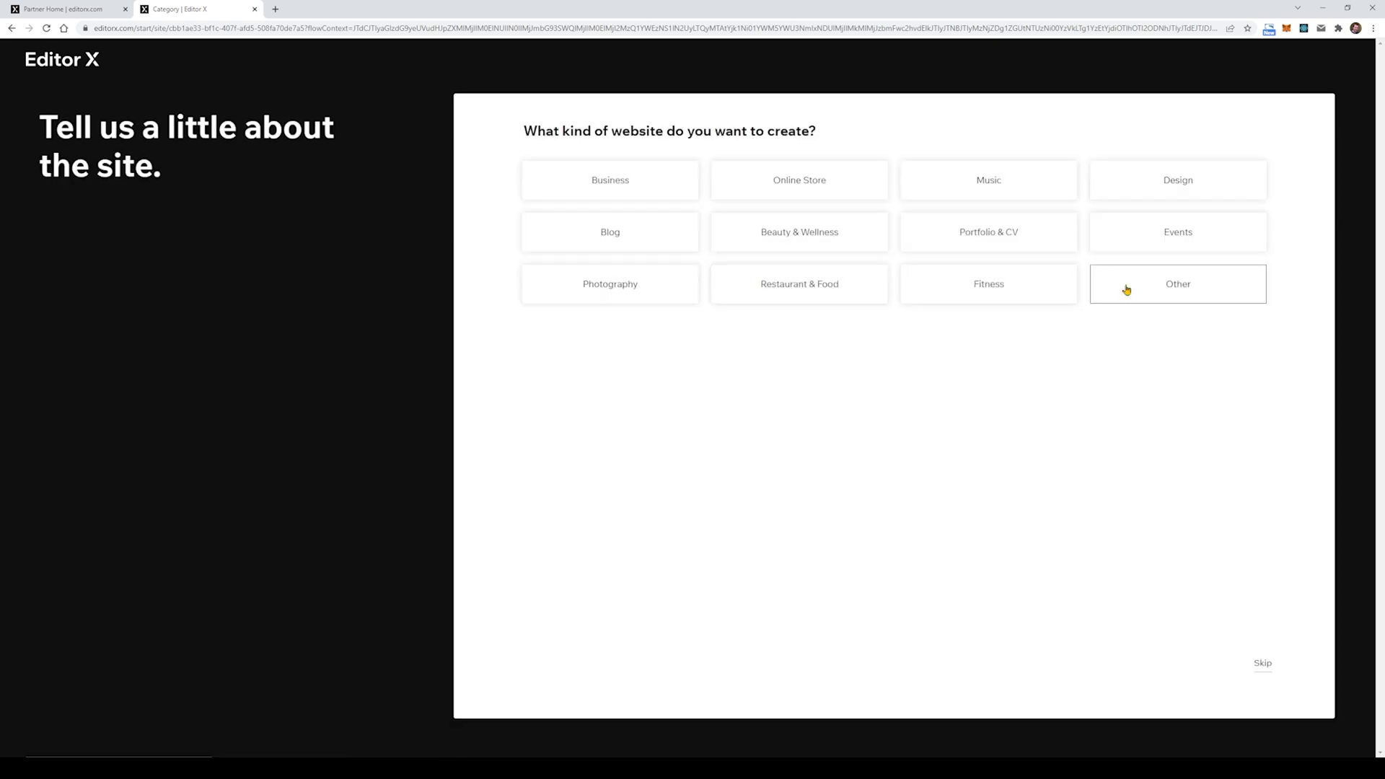
left_click(1126, 289)
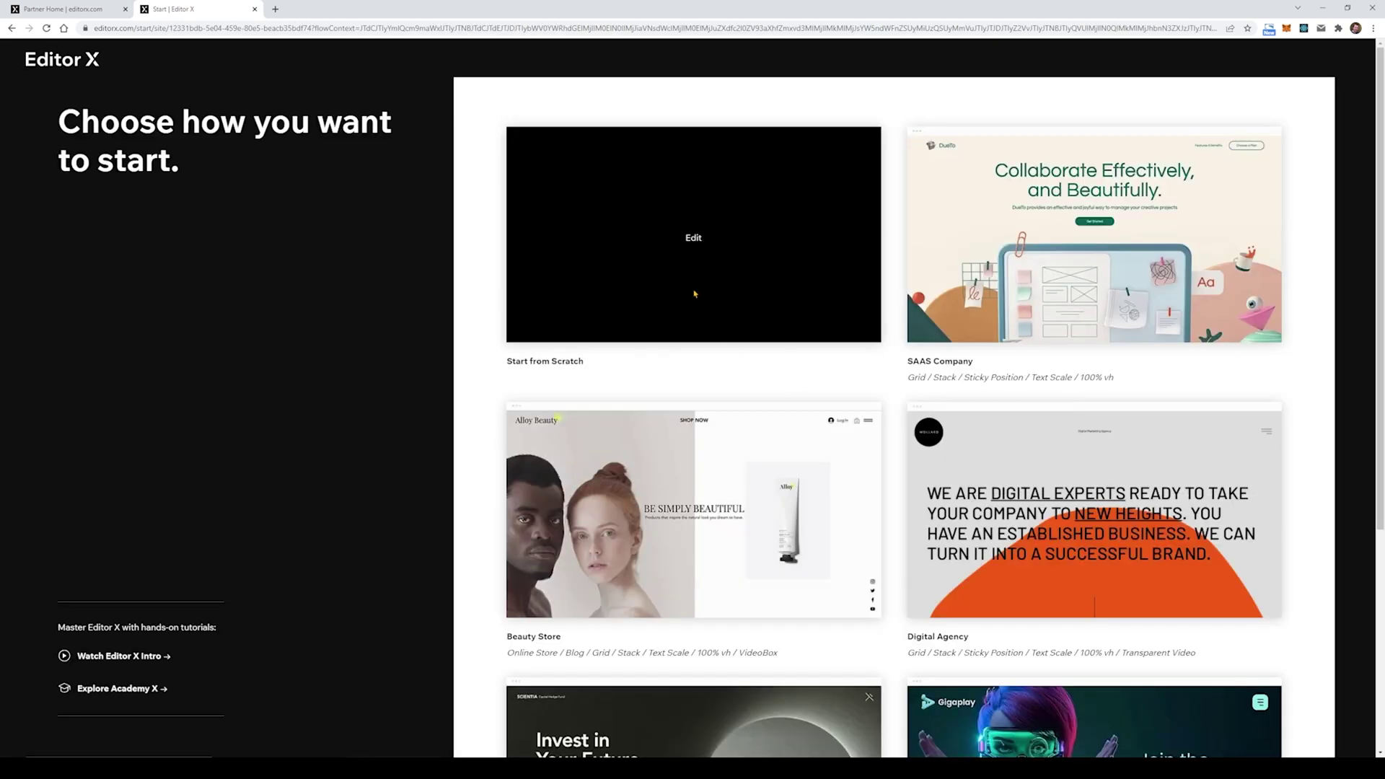
left_click(693, 240)
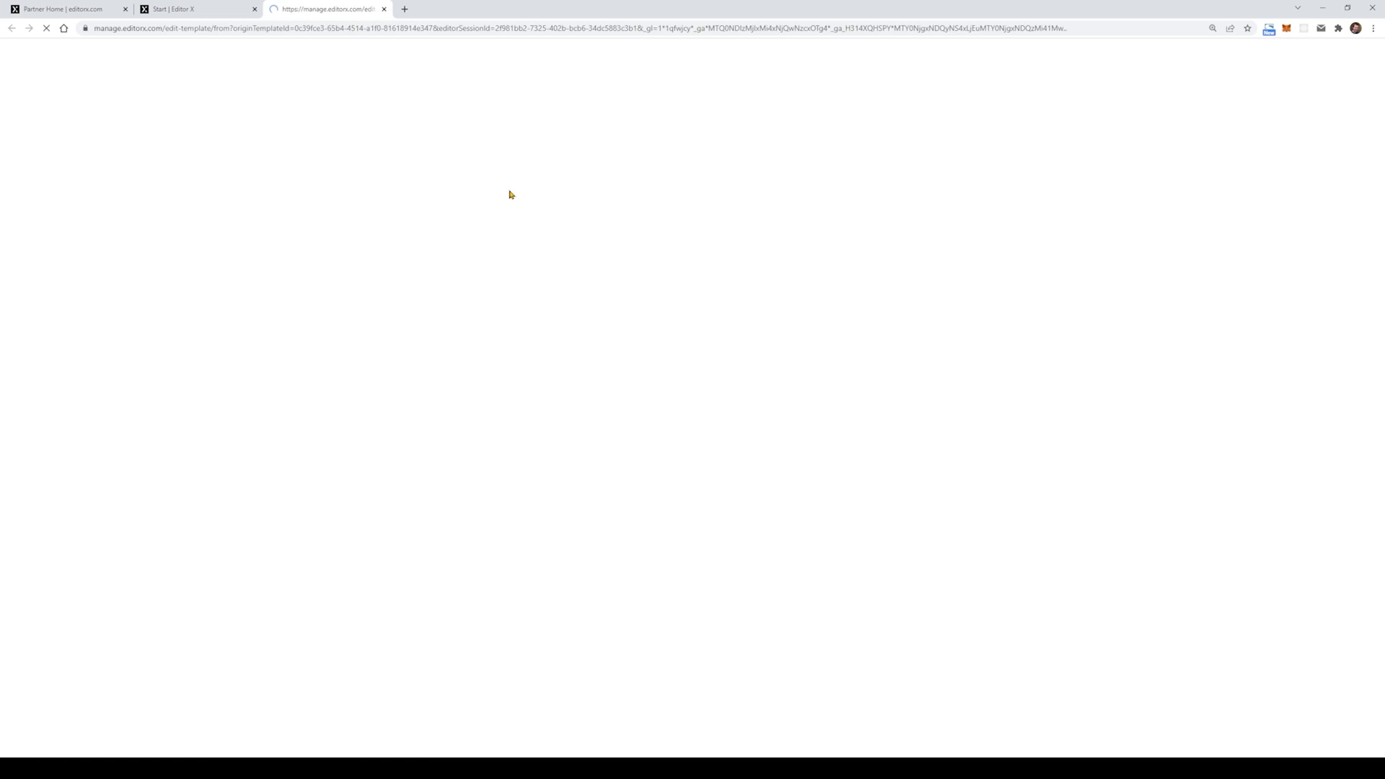
Step: Close the Partner Home and Start browser tabs, keeping only the new site's tab open
left_click(125, 8)
left_click(125, 8)
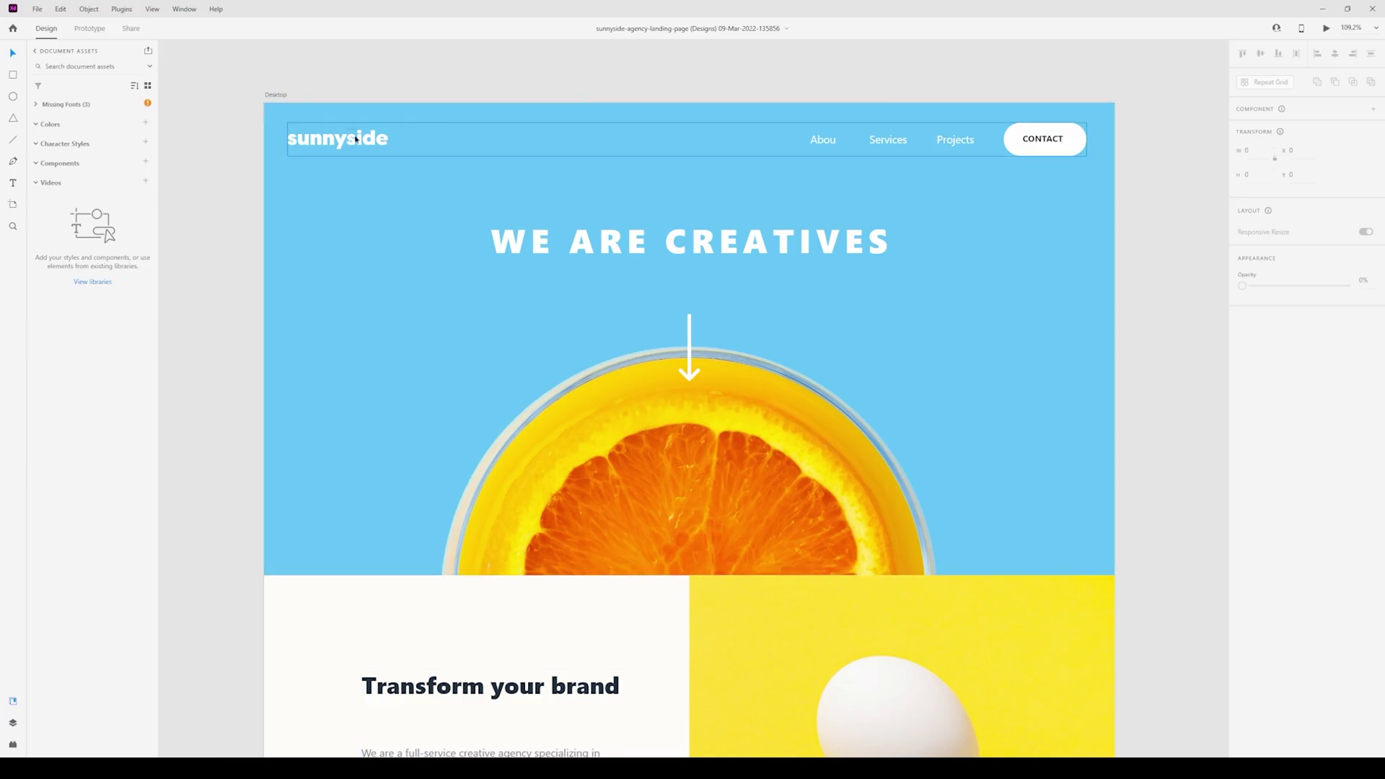
double_click(363, 139)
key("ctrl+z")
left_click(411, 218)
left_click_drag(1023, 306, 1081, 331)
key("ctrl+z")
Step: Switch to File Explorer, look into the design folder, and select image-header in the images/desktop folder
key("alt+Tab")
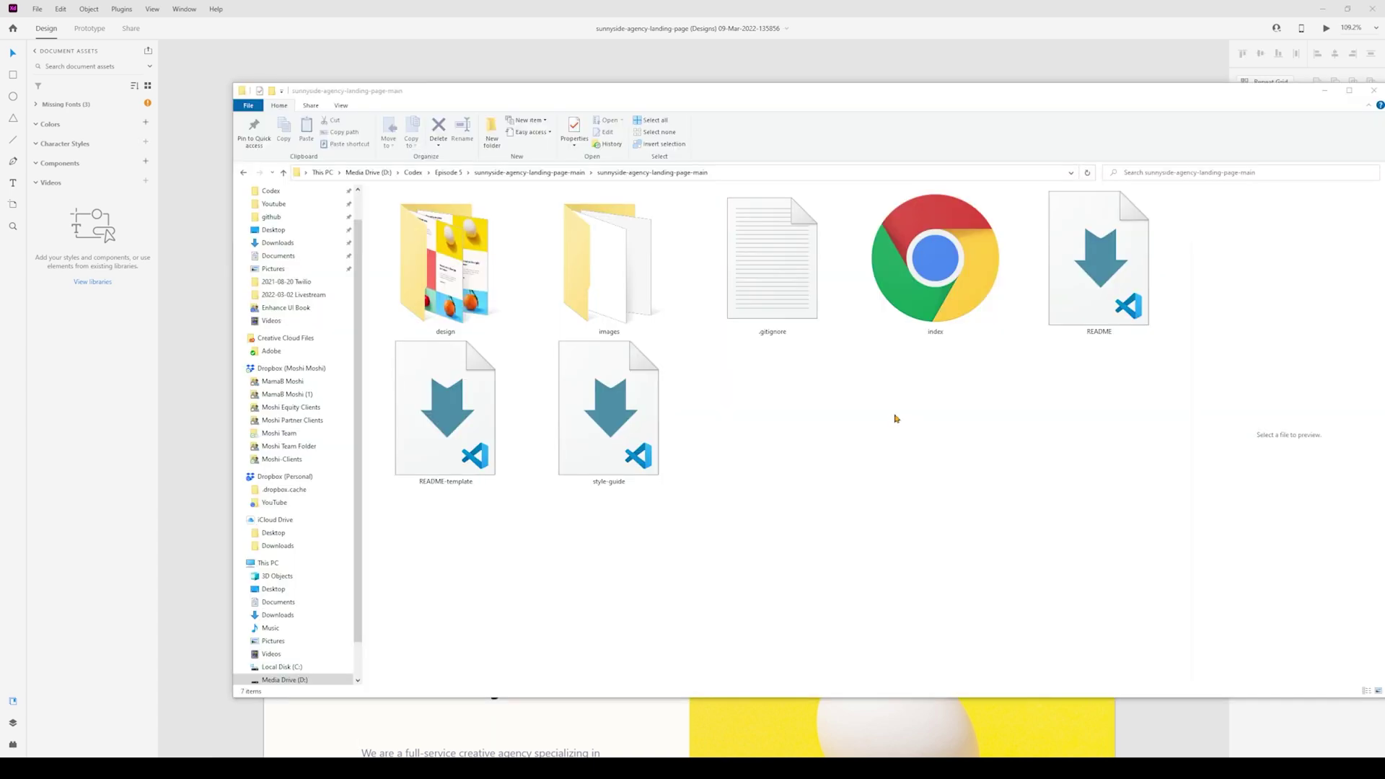
double_click(454, 272)
key("alt+Left")
double_click(608, 282)
double_click(446, 263)
left_click(431, 441)
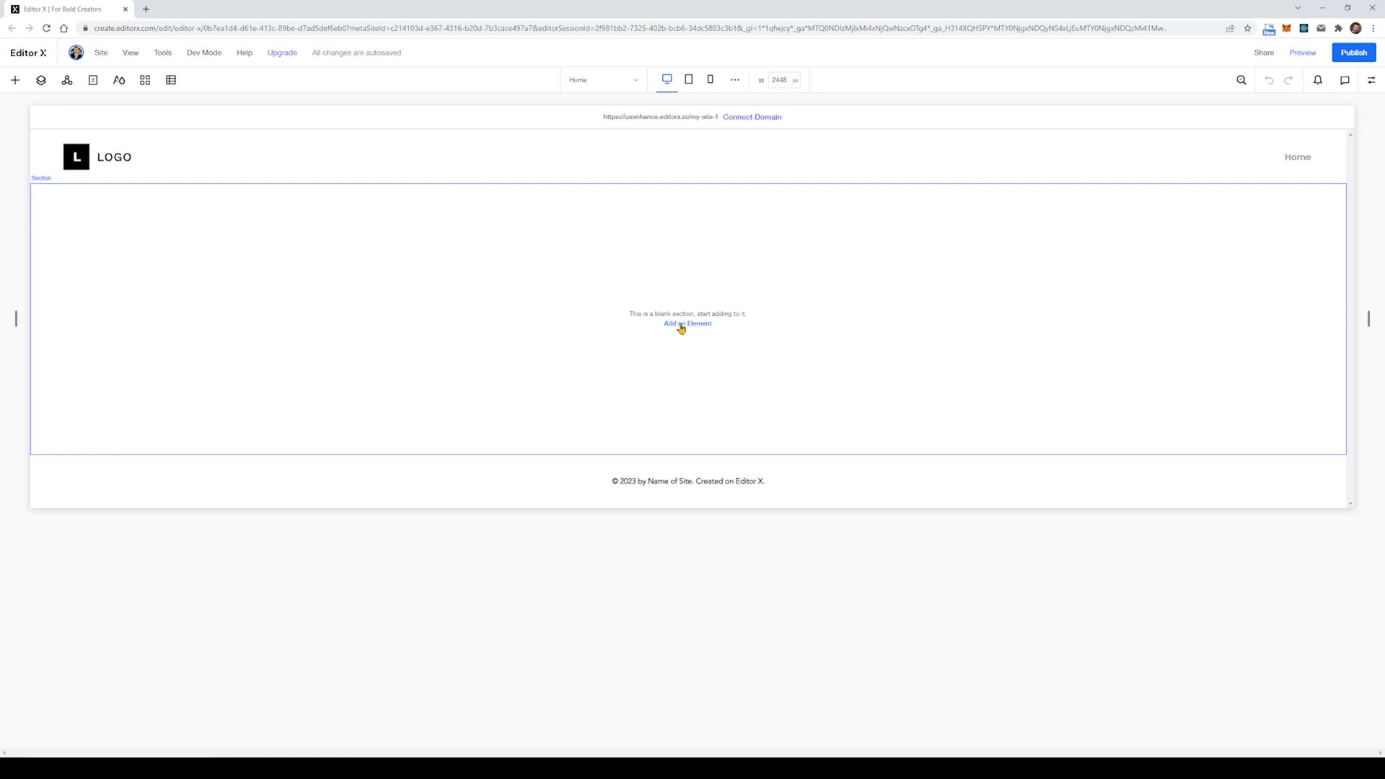
Step: In Editor X, add an image element to the blank section and replace its picture with the uploaded image-header.jpg
left_click(681, 329)
left_click(142, 231)
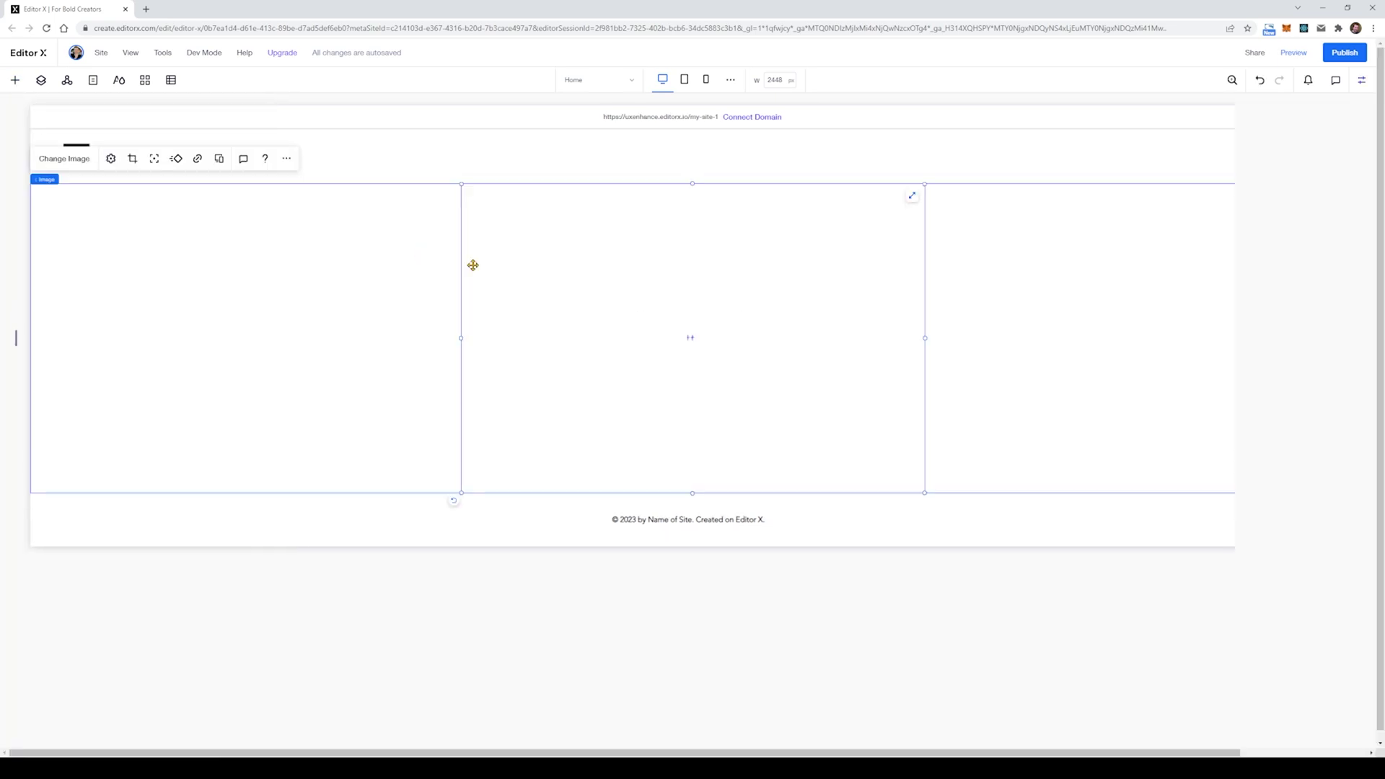
double_click(625, 331)
left_click(654, 164)
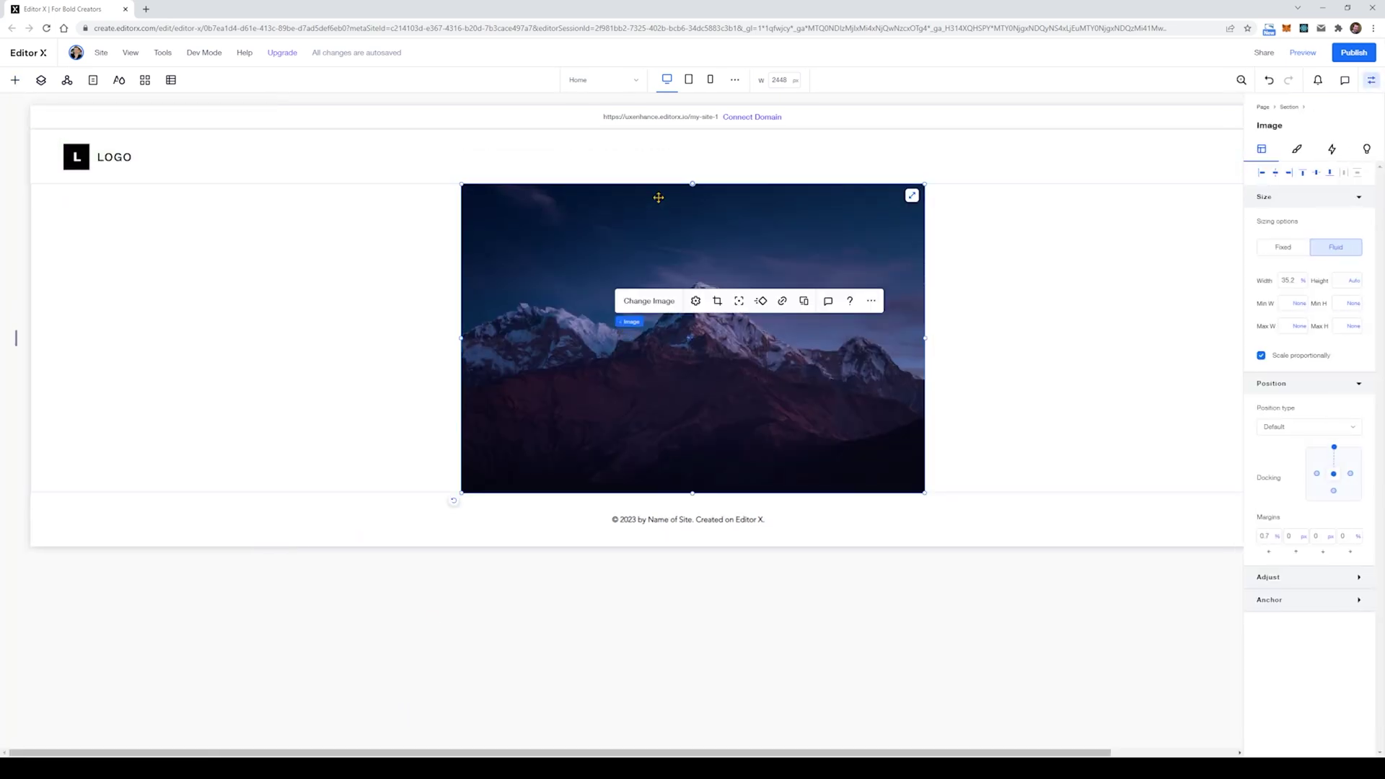
left_click(664, 302)
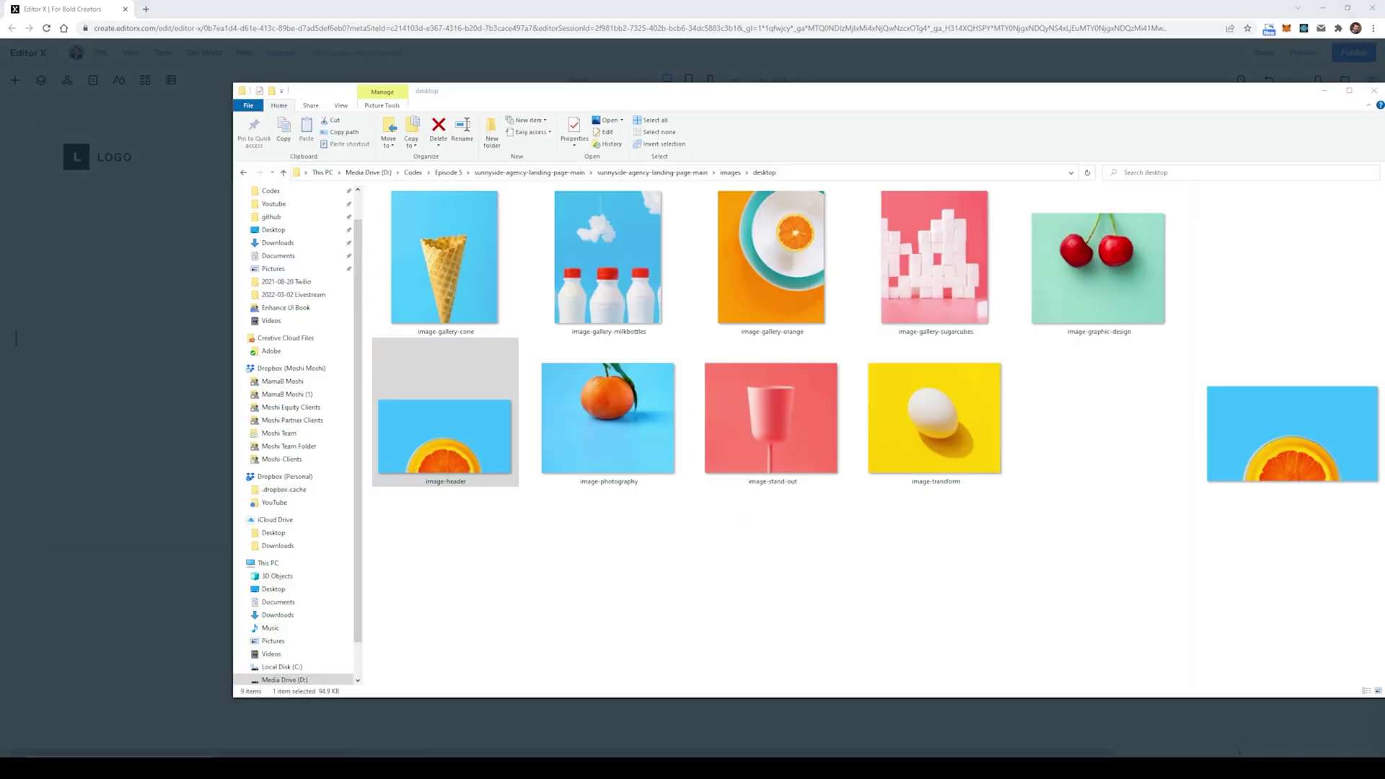
left_click_drag(1291, 433, 728, 418)
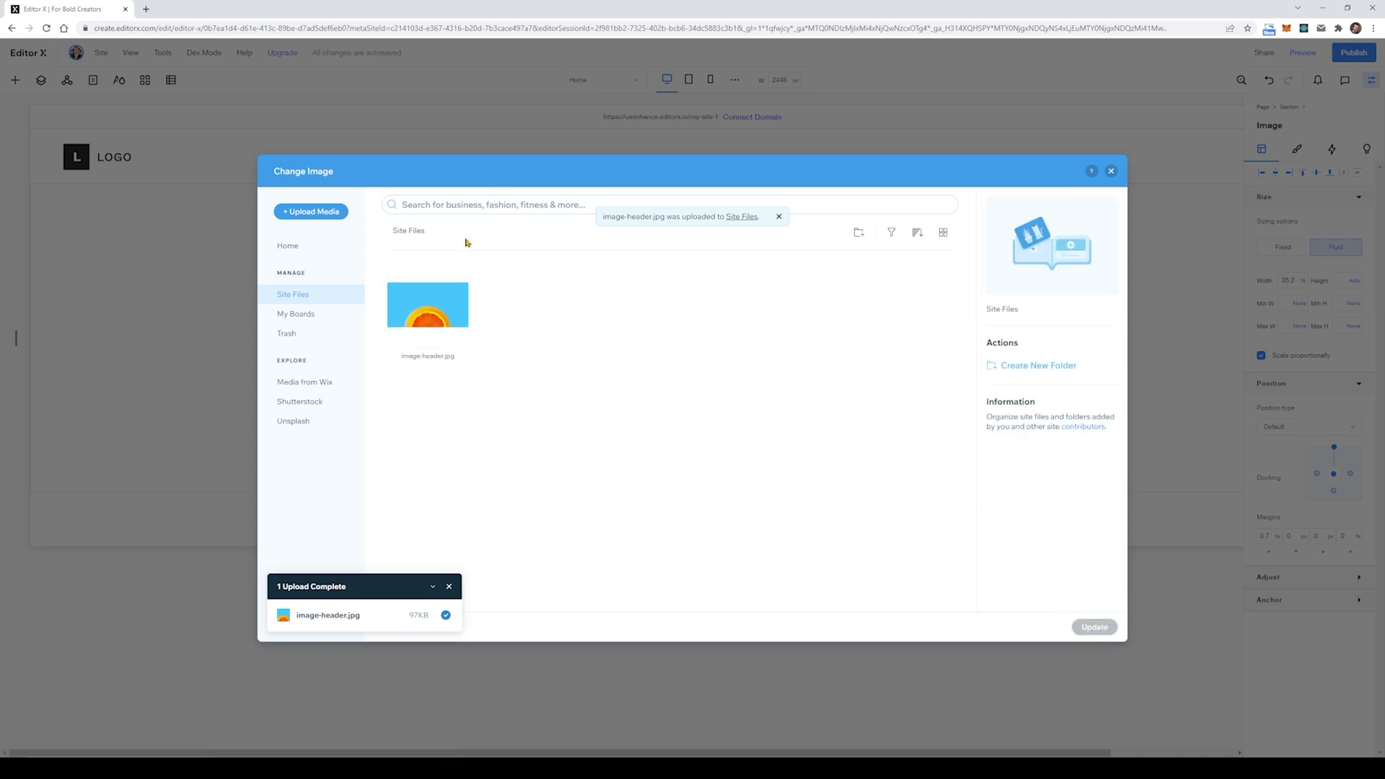
left_click(433, 303)
left_click(1093, 627)
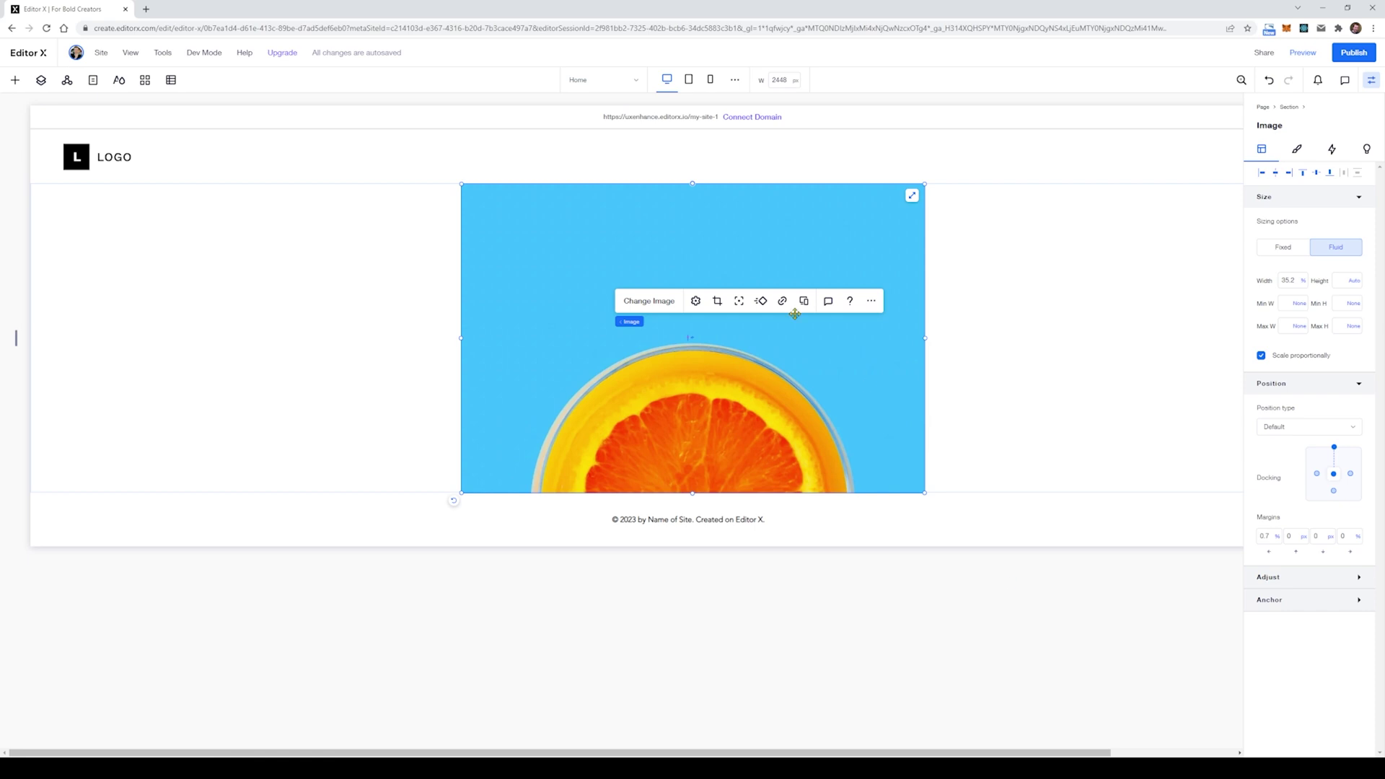
Step: Stretch the header image across the section, look through its options, and delete it
left_click(912, 197)
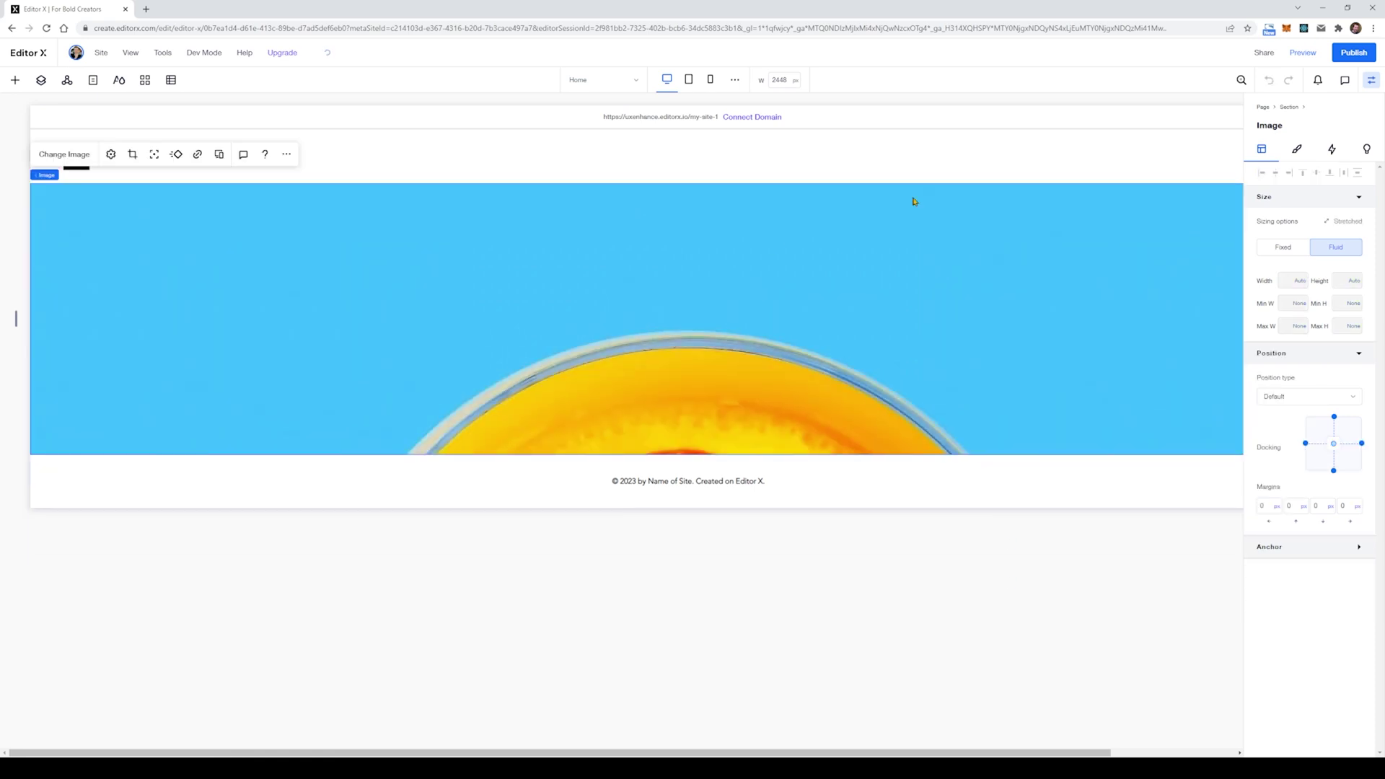
left_click(393, 137)
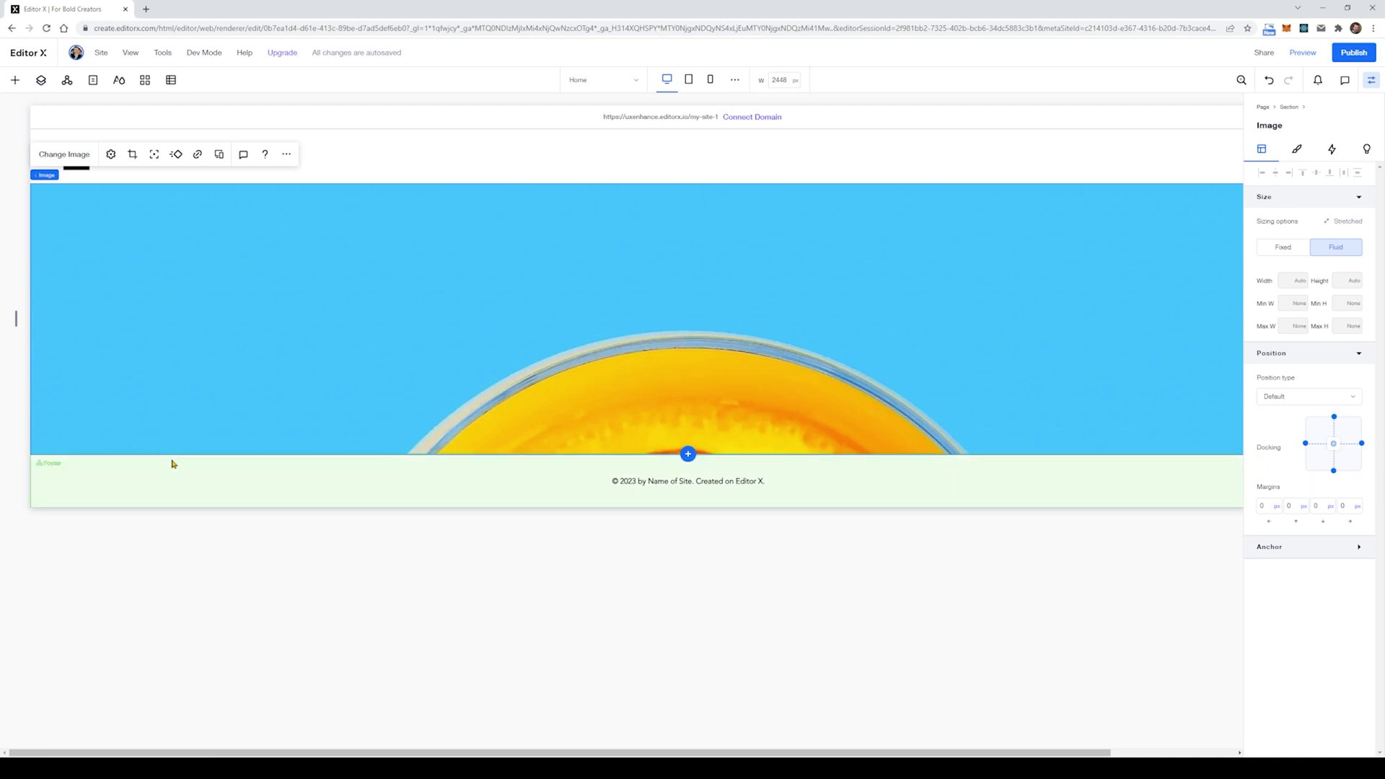
left_click(111, 155)
left_click(286, 154)
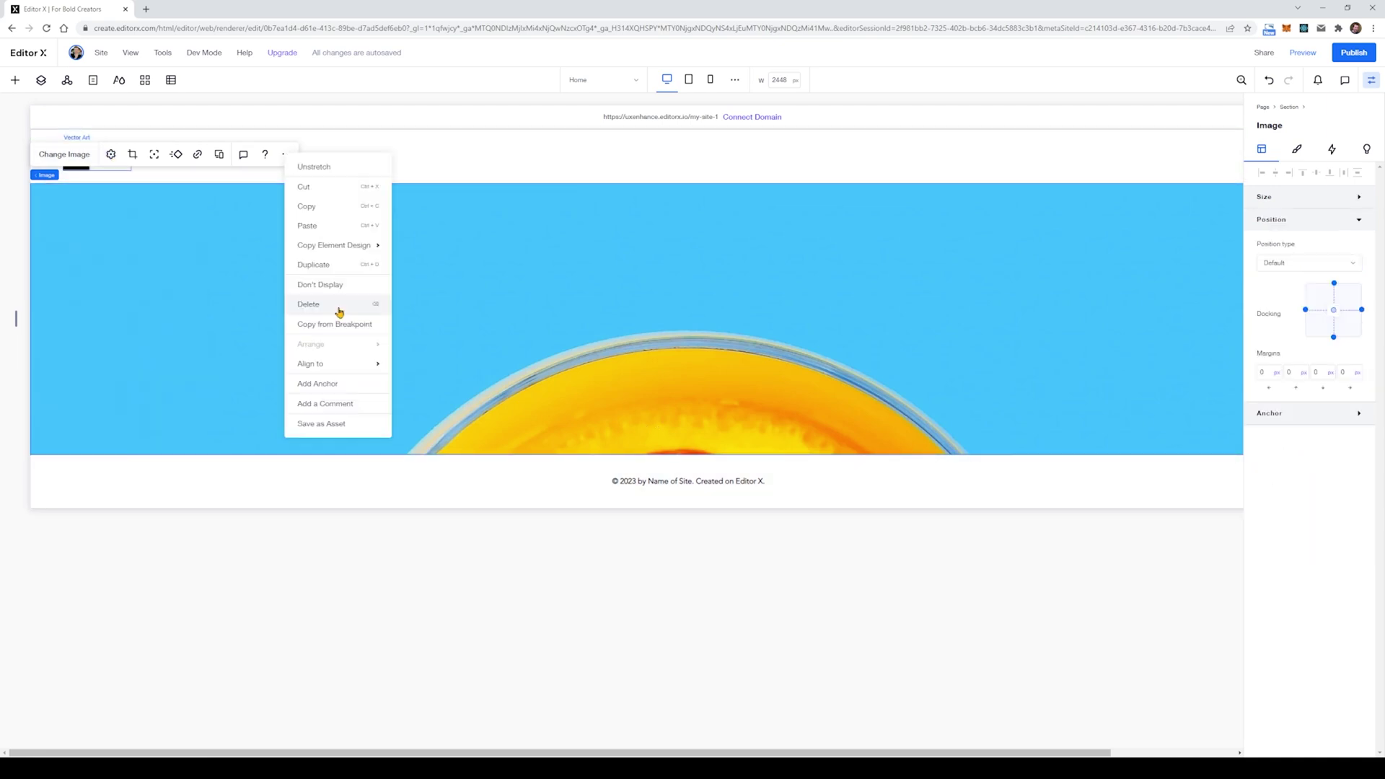
left_click(339, 310)
Step: Add a container to the blank section and stretch it to fill the whole section
left_click(688, 323)
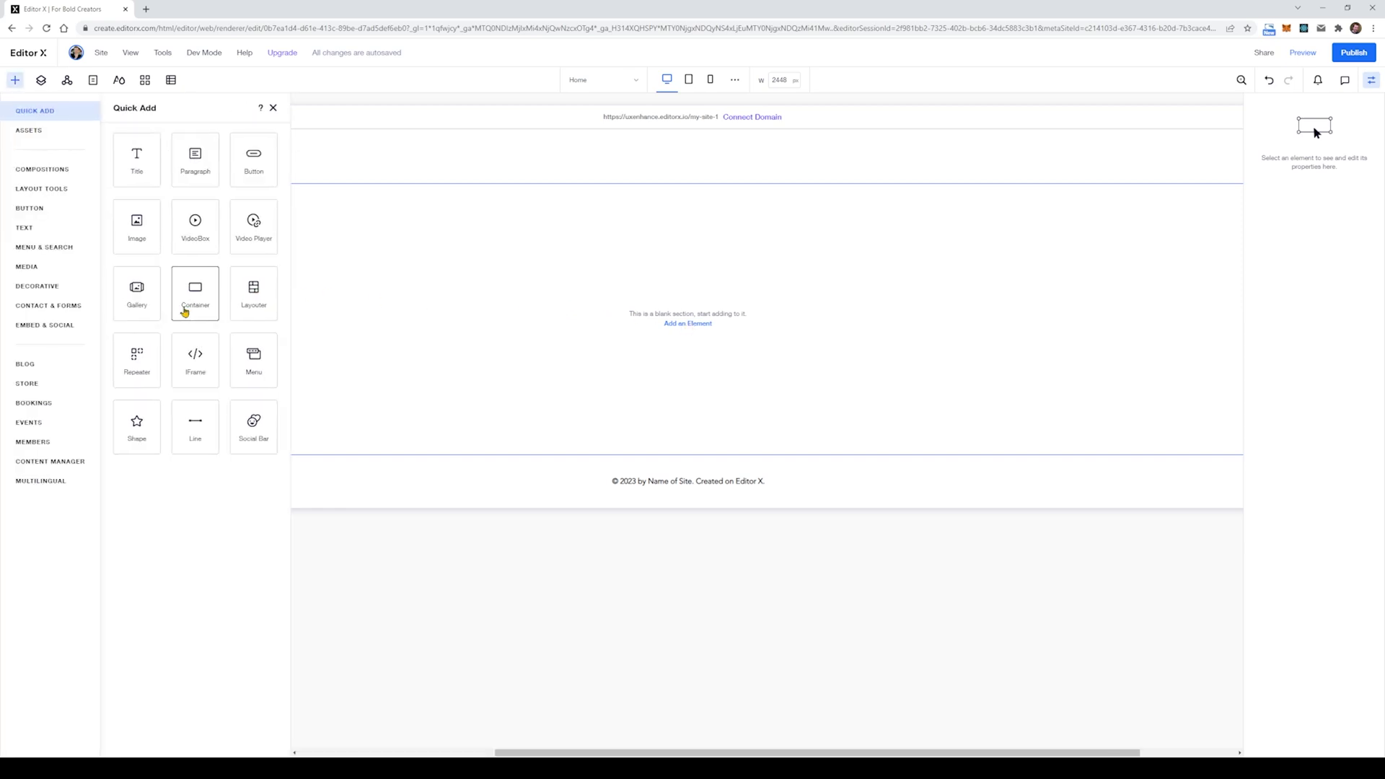
left_click(194, 310)
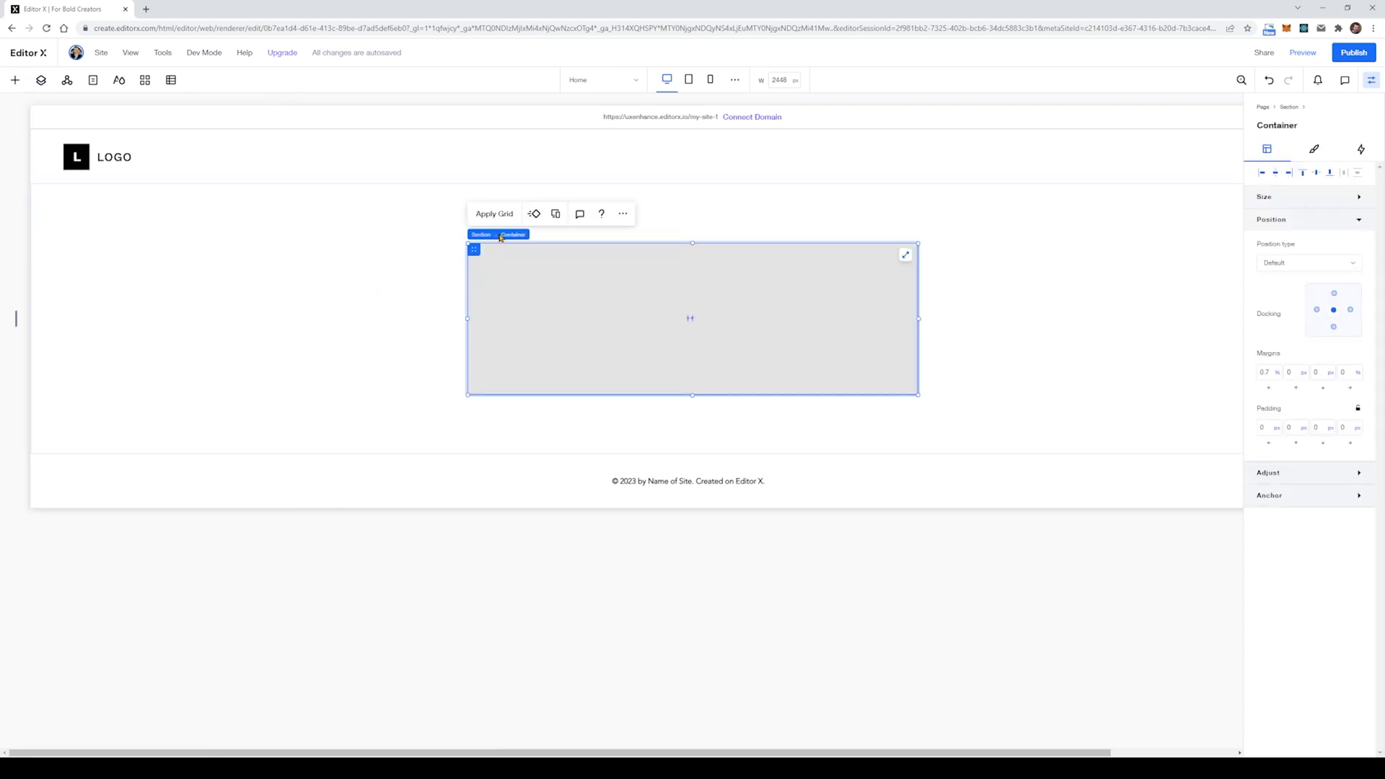
left_click(907, 255)
Step: Add an image element inside the container and change its picture to image-header.jpg from Site Files
left_click(14, 79)
left_click(136, 224)
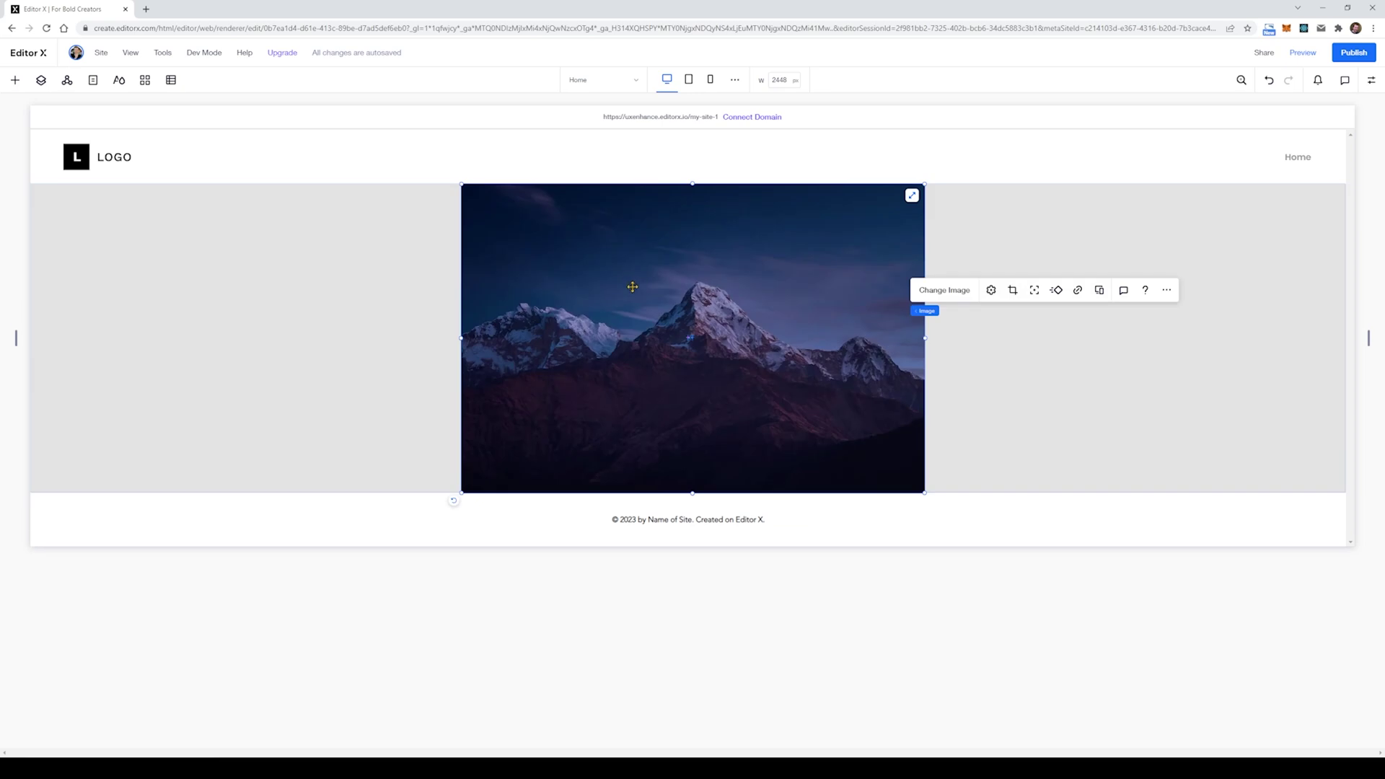
left_click(963, 290)
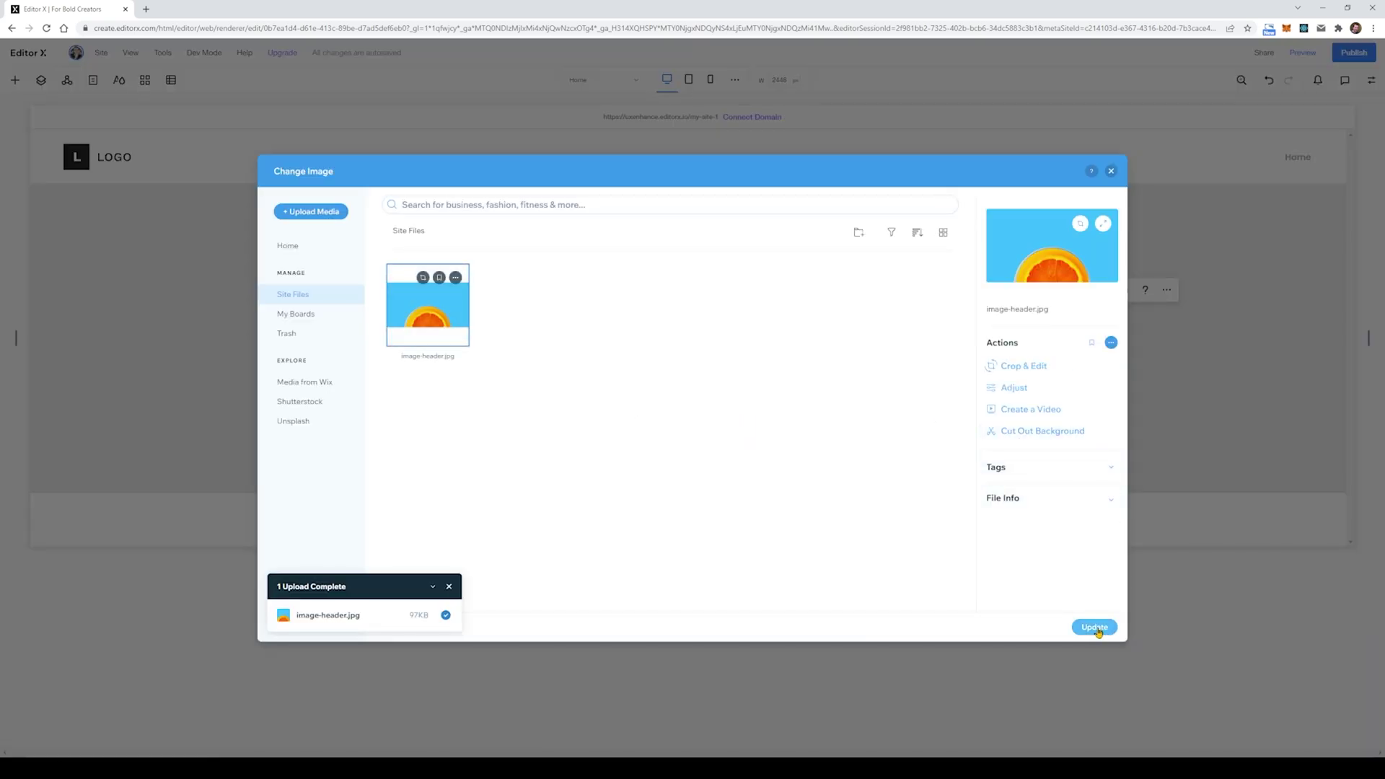
left_click(1095, 628)
Step: Make the header image span the container with 100% width and zero margins, and narrow the canvas to 1134 px
left_click_drag(461, 493, 65, 598)
scroll(1154, 257, "up", 1)
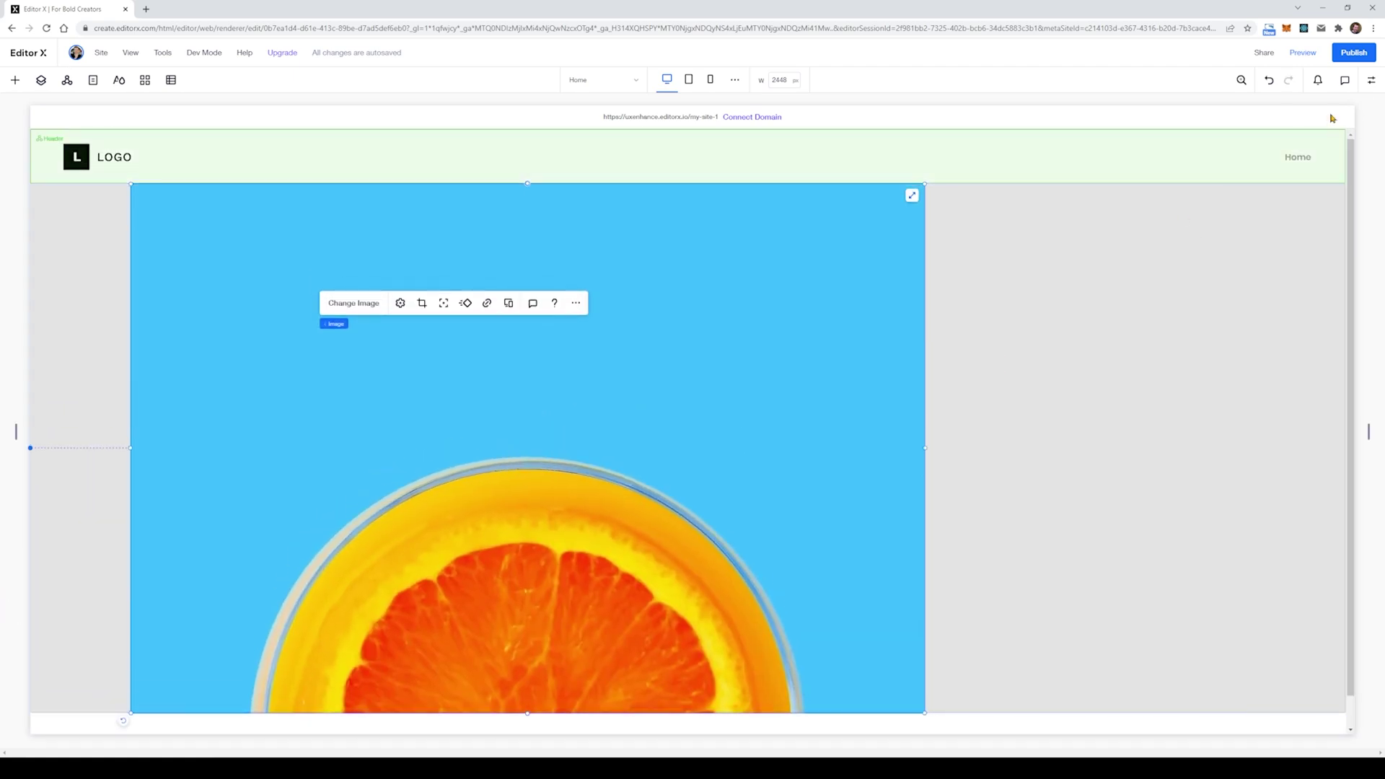
left_click(1370, 80)
left_click(1345, 198)
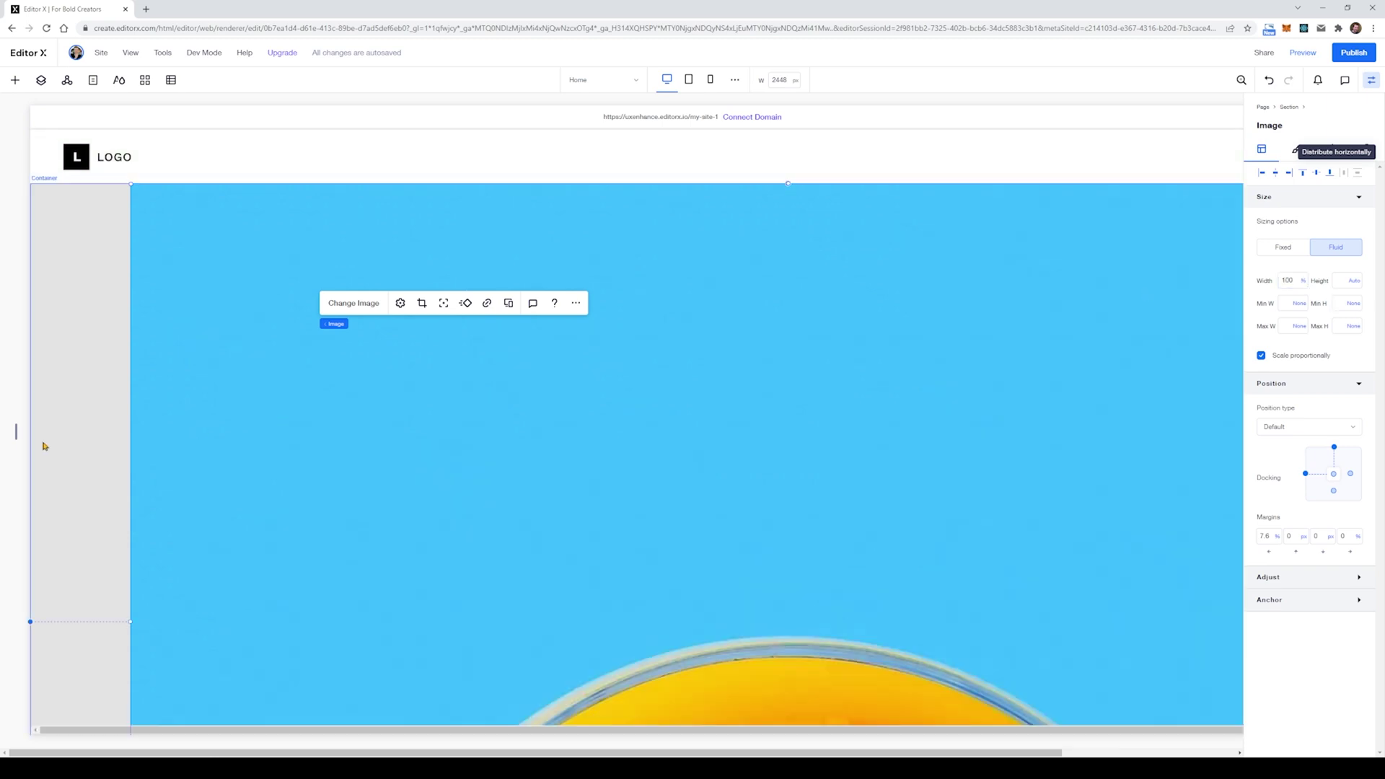
left_click_drag(16, 432, 385, 431)
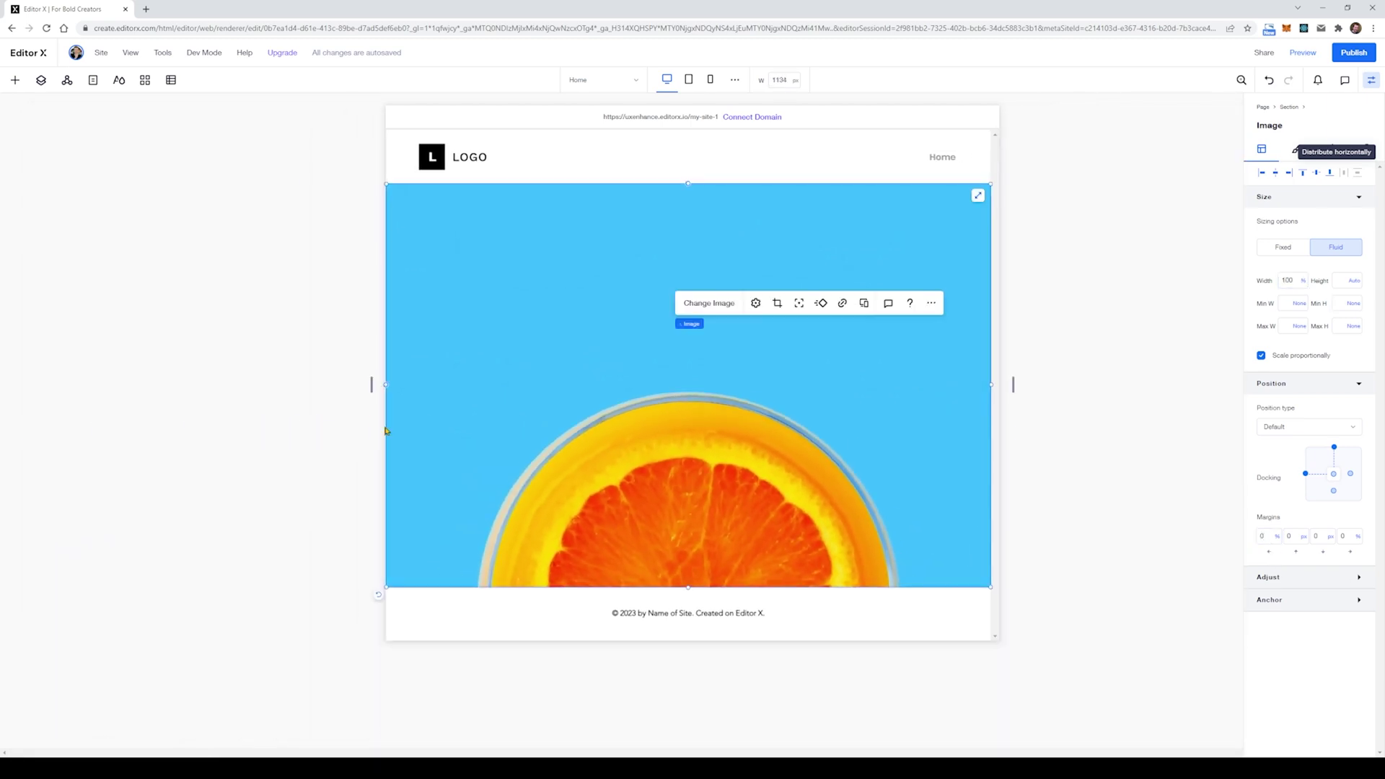
left_click(1109, 306)
Step: Set the page header's position type to Pinned and make it overlap the next section
left_click(548, 146)
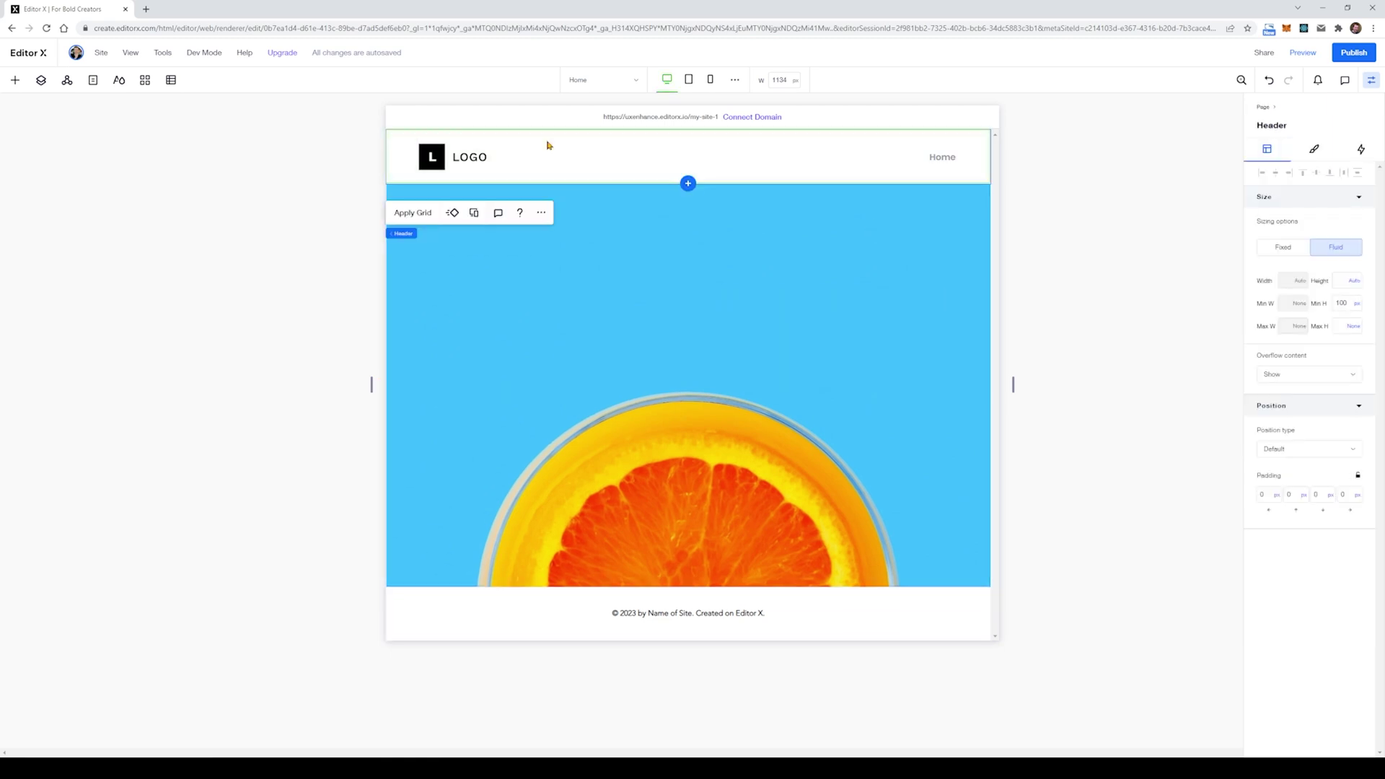
left_click(1322, 377)
left_click(1313, 449)
left_click(1322, 473)
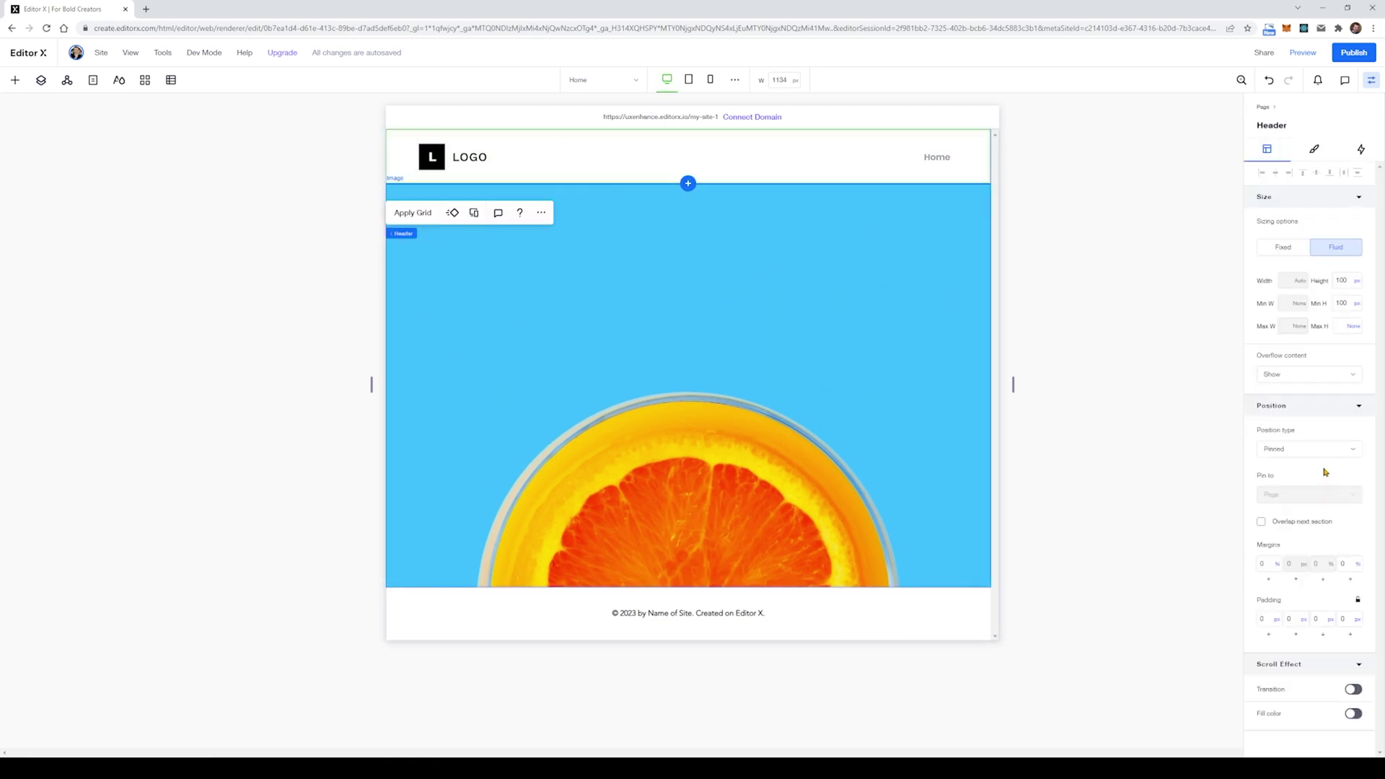
left_click(1261, 522)
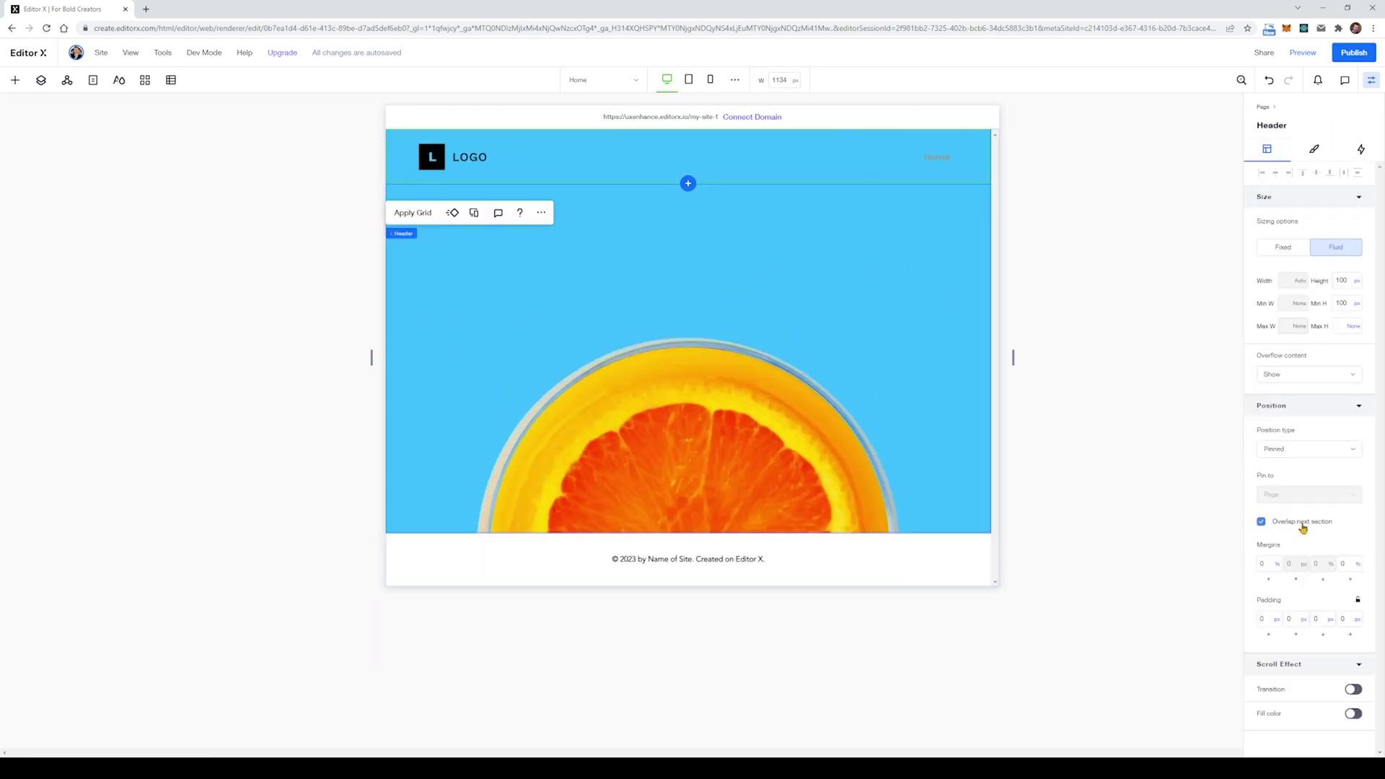
Step: Lower the header's background opacity and widen the page canvas to 1534 px
left_click(1315, 150)
left_click_drag(1315, 228, 1286, 225)
left_click(1267, 149)
left_click(1137, 205)
left_click_drag(1013, 358, 1121, 407)
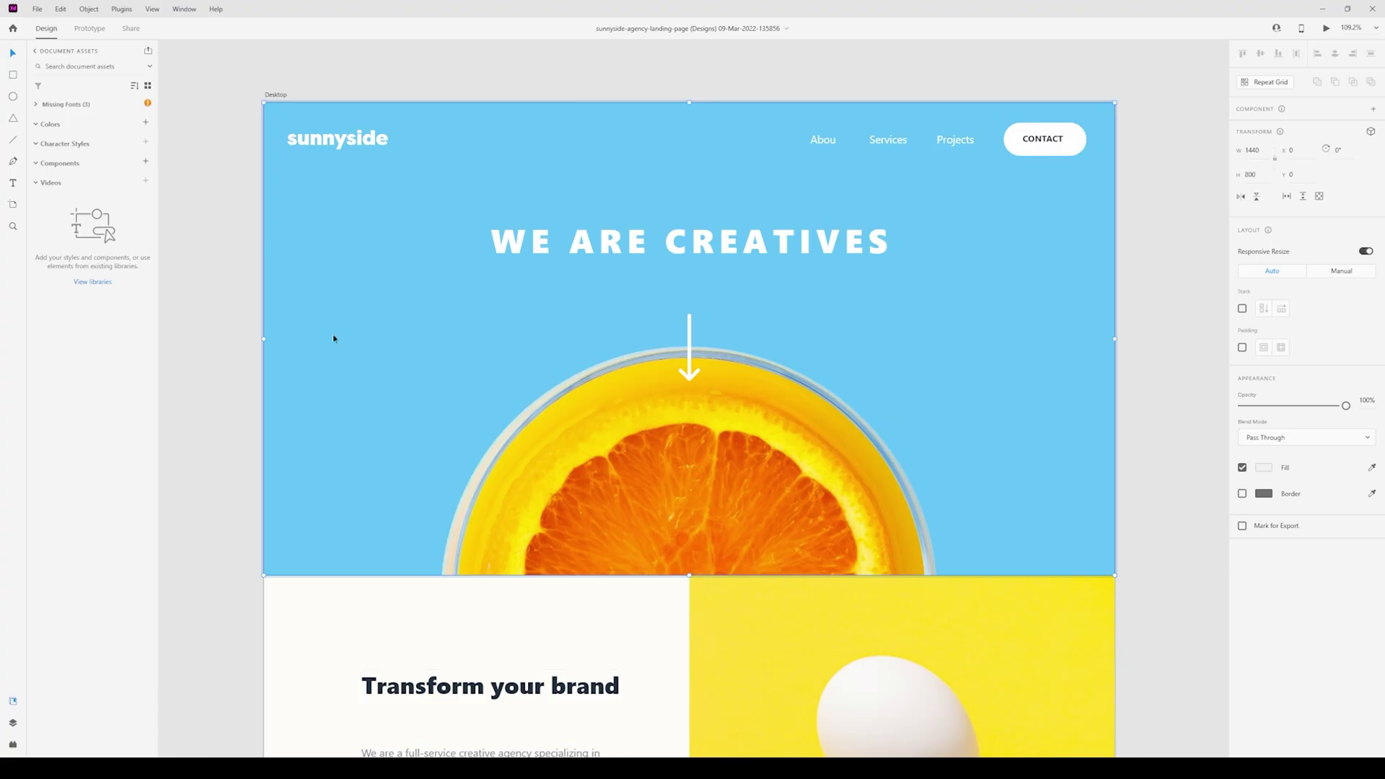
Step: Check the sunnyside logo in Adobe XD and select the matching logo file in File Explorer's images folder
double_click(333, 144)
key("alt+Tab")
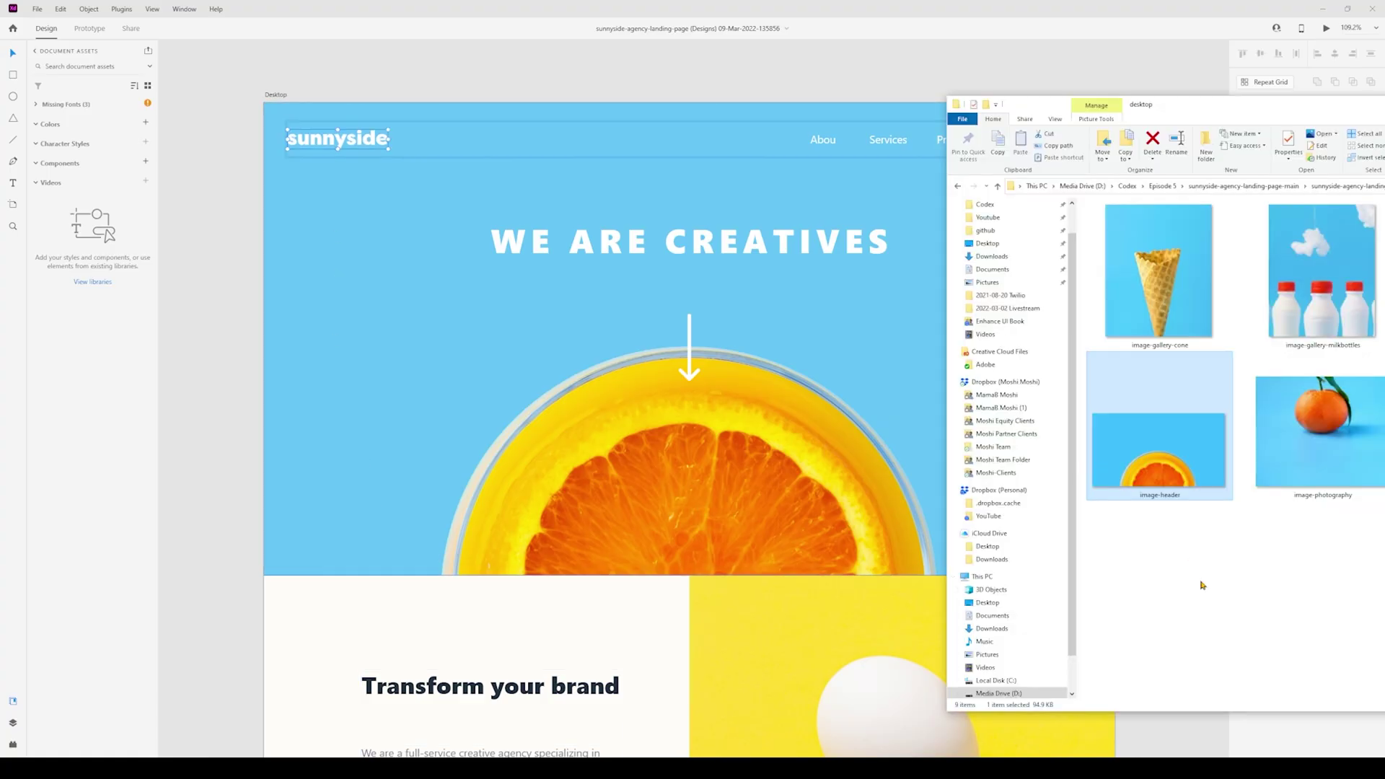
key("alt+Left")
left_click(1384, 598)
left_click_drag(1384, 104, 879, 51)
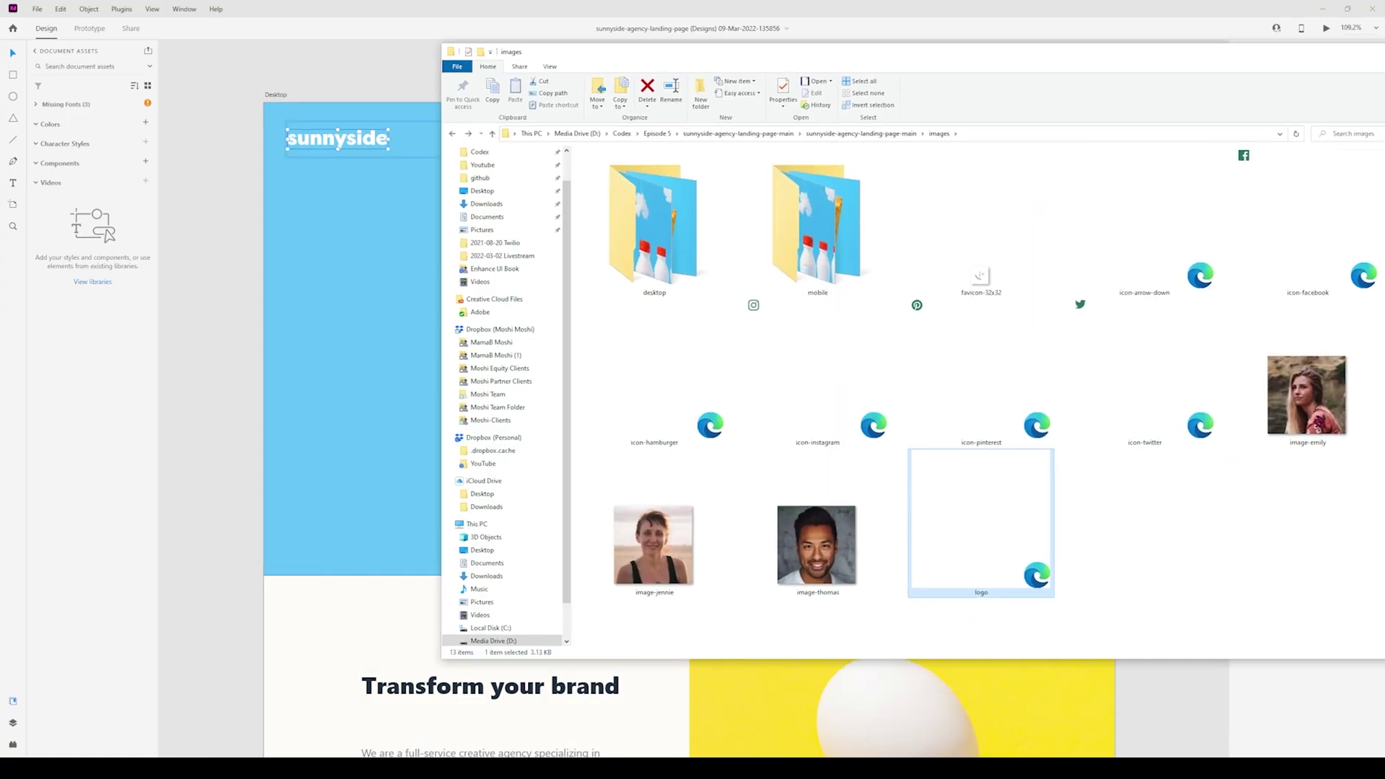
left_click_drag(1384, 658, 1248, 711)
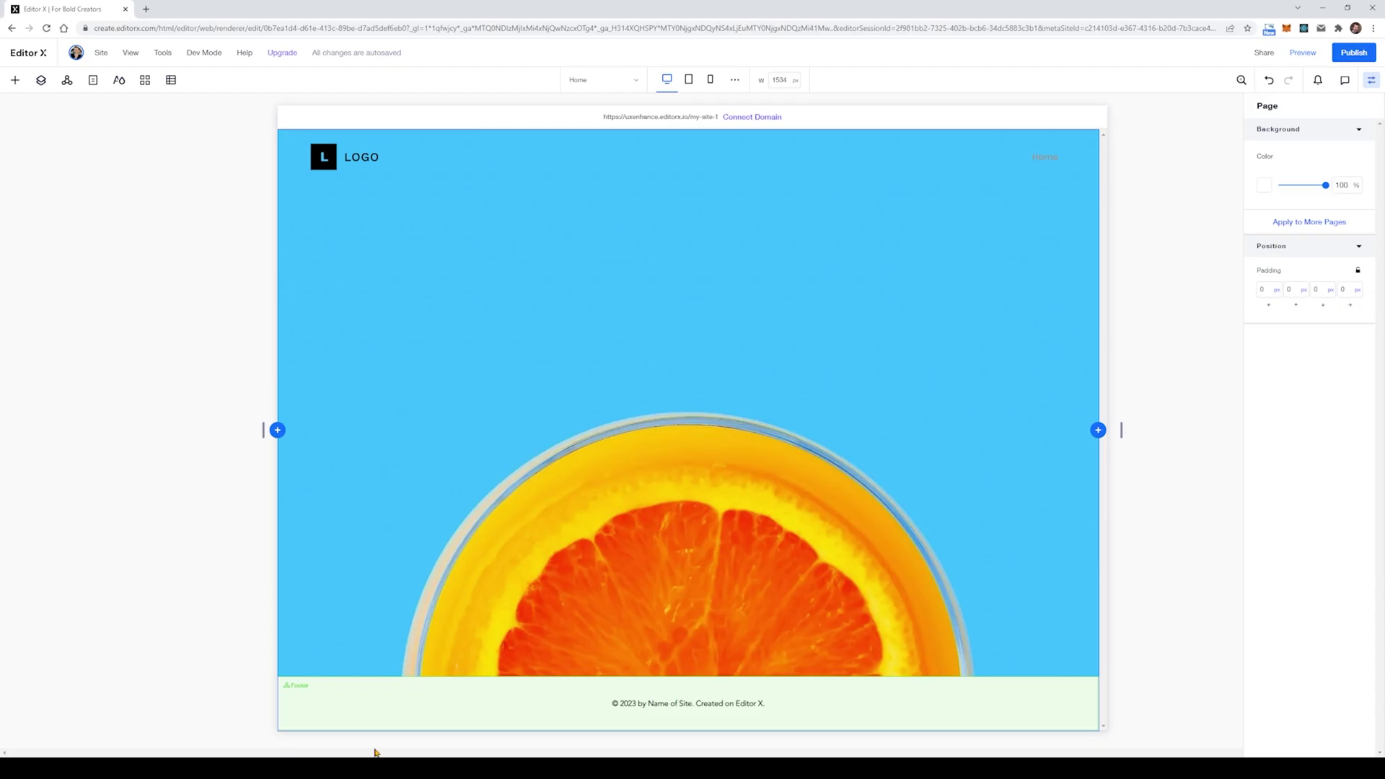
Step: Replace the placeholder logo in the Editor X header with the uploaded logo.svg and enlarge it to about 203 × 81 px
left_click(322, 150)
double_click(325, 150)
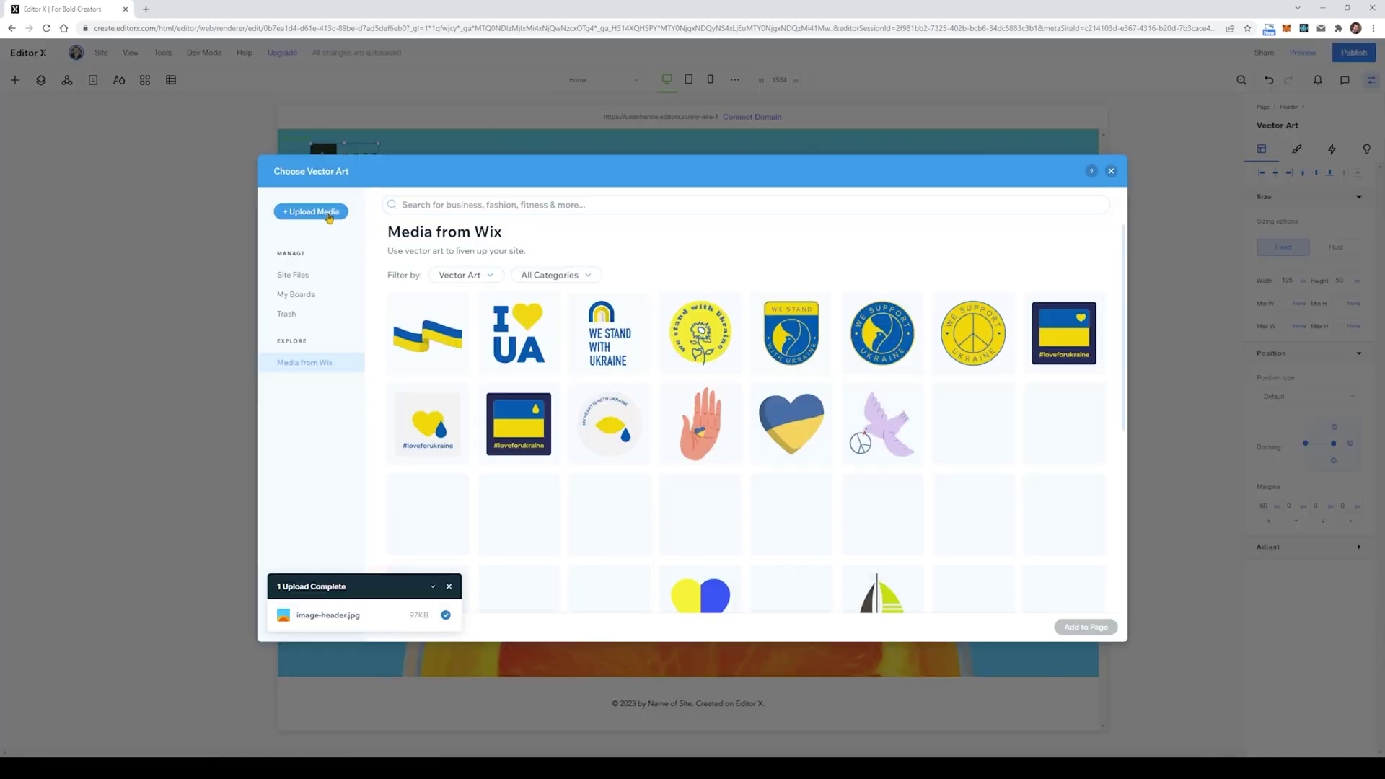
left_click(326, 214)
left_click(358, 769)
left_click_drag(696, 54, 963, 68)
left_click_drag(920, 635, 650, 422)
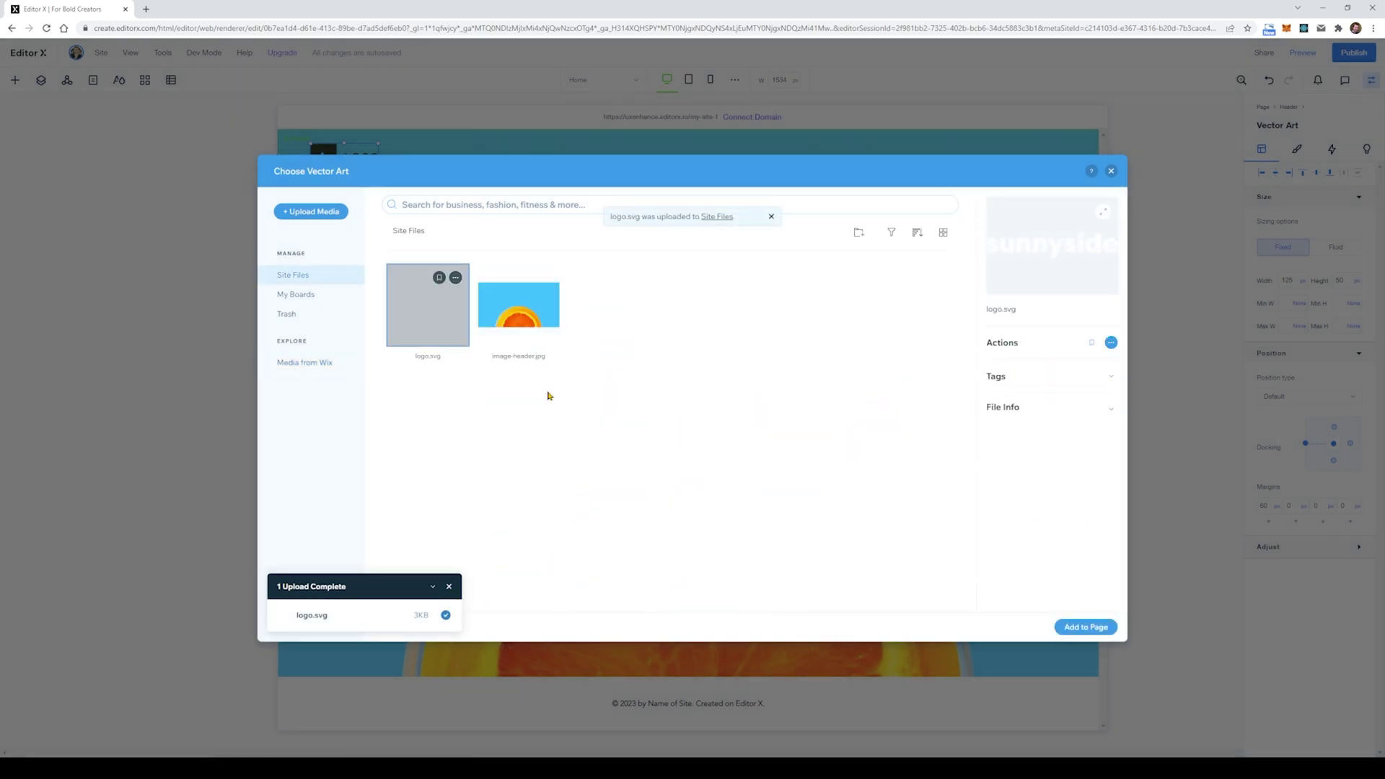
left_click(1095, 626)
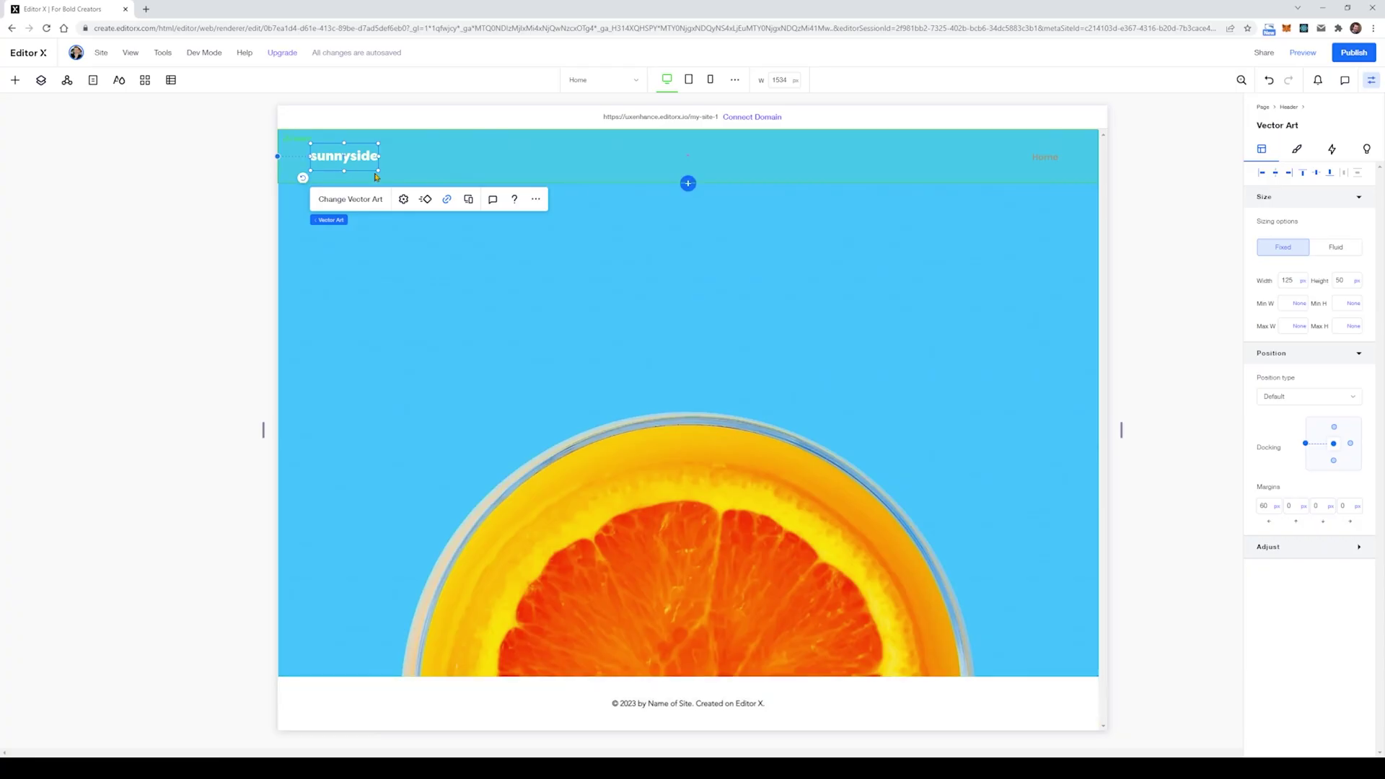
left_click_drag(378, 171, 431, 199)
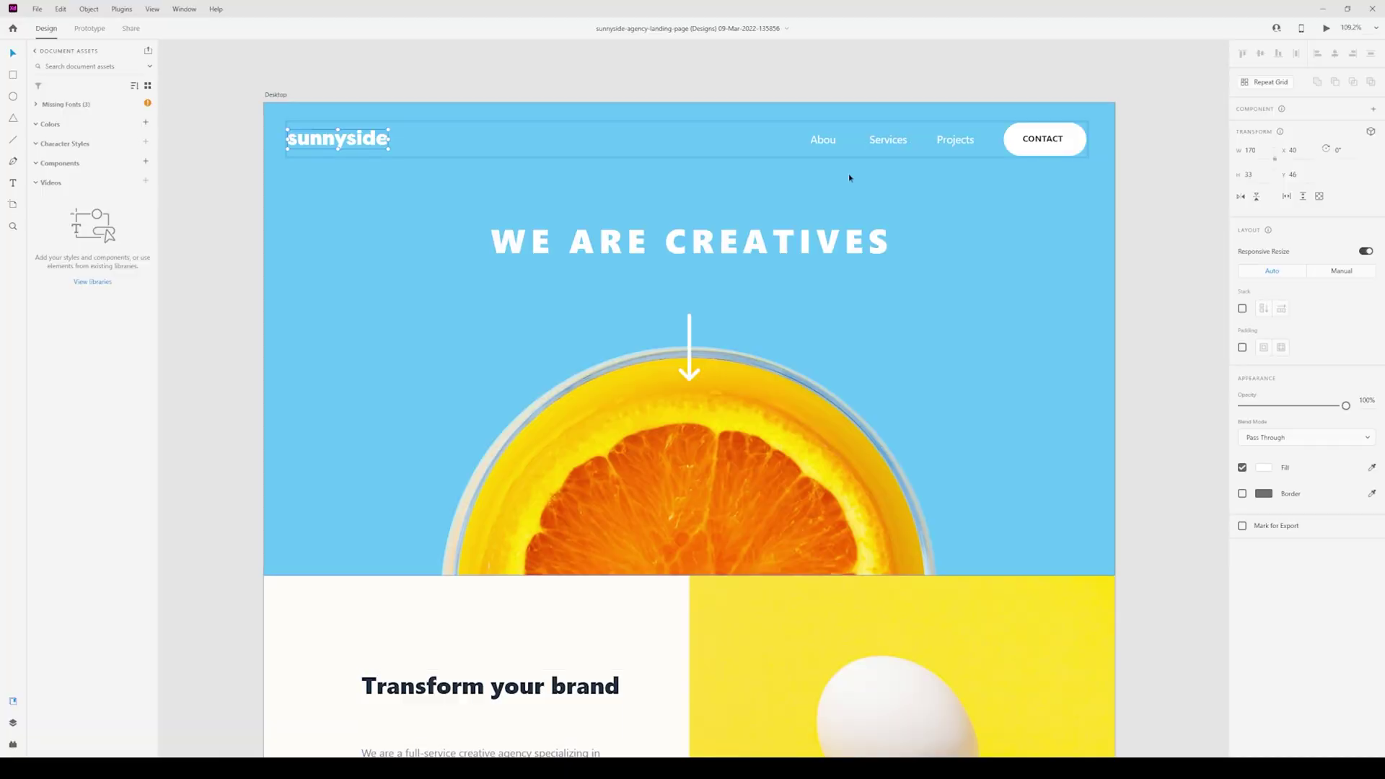
Step: Check the navigation items in the Adobe XD design and rename the Editor X menu's Home item to About
left_click(836, 143)
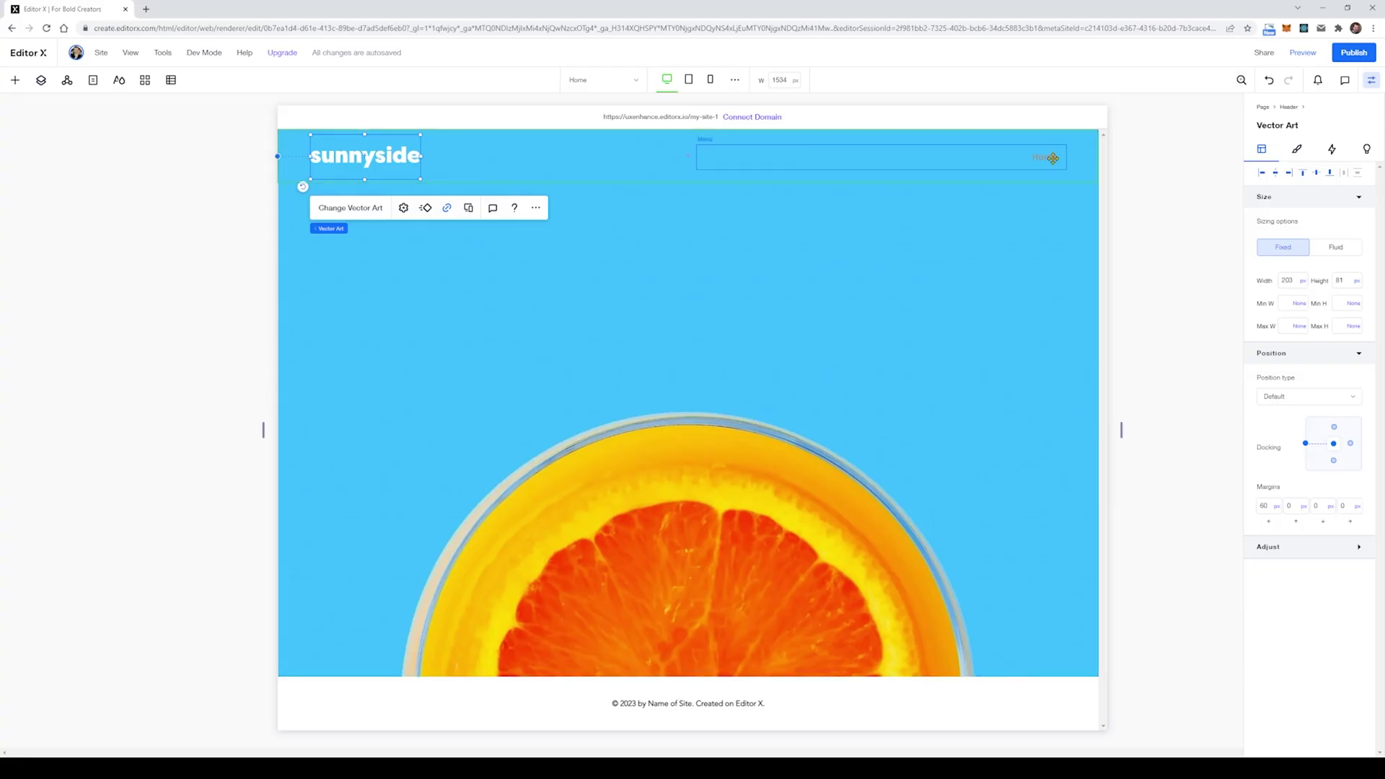
left_click(730, 198)
left_click(653, 240)
left_click(689, 273)
type("Abou")
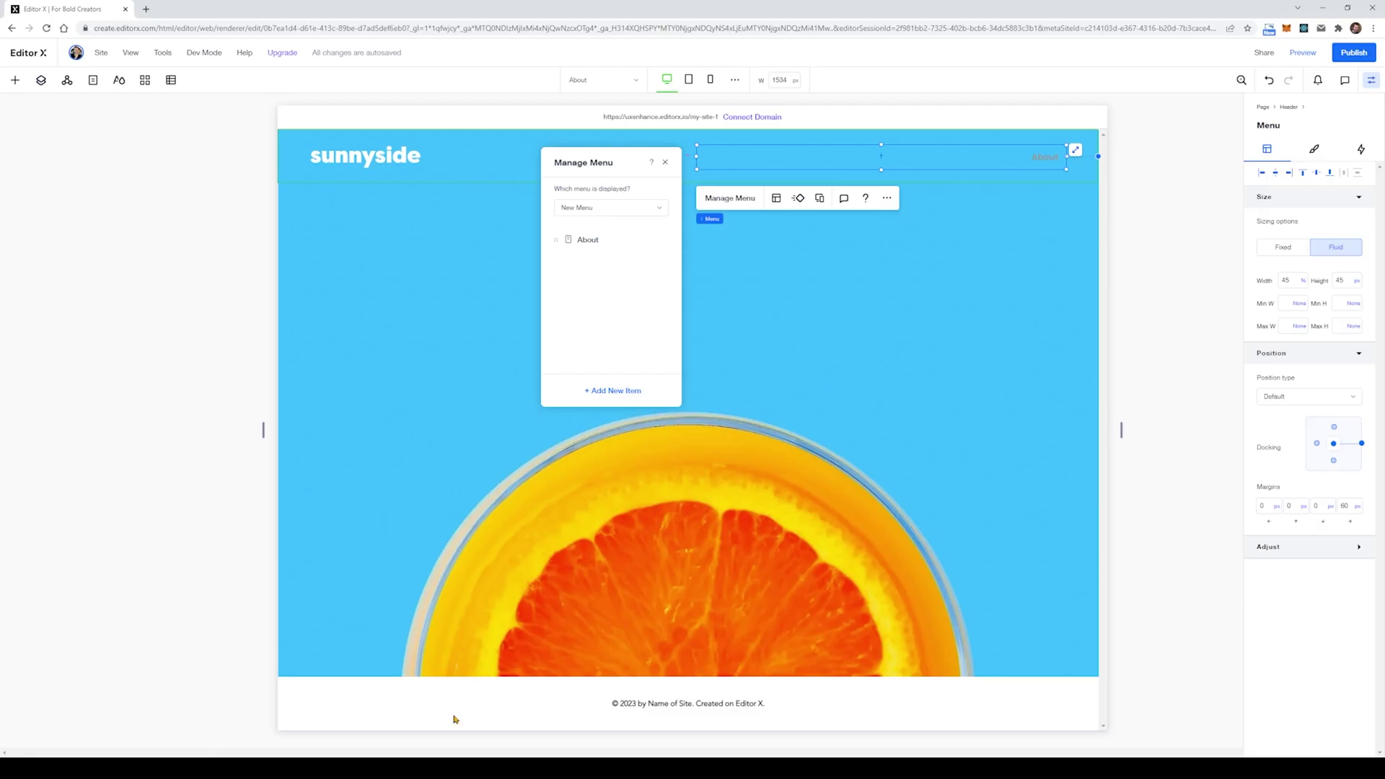
Step: Add a link item to the header menu, going through the link types and trying web address # opening in the current window
left_click(613, 390)
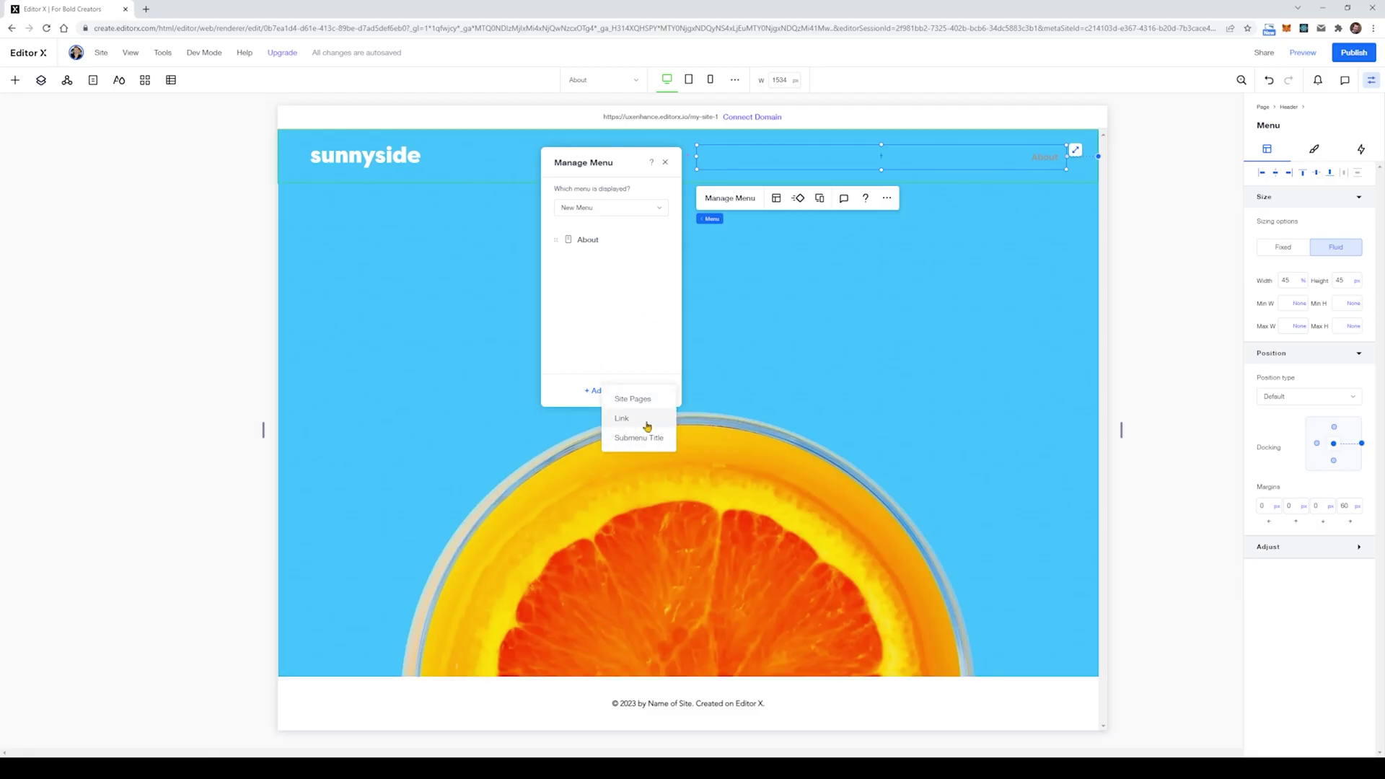
left_click(648, 420)
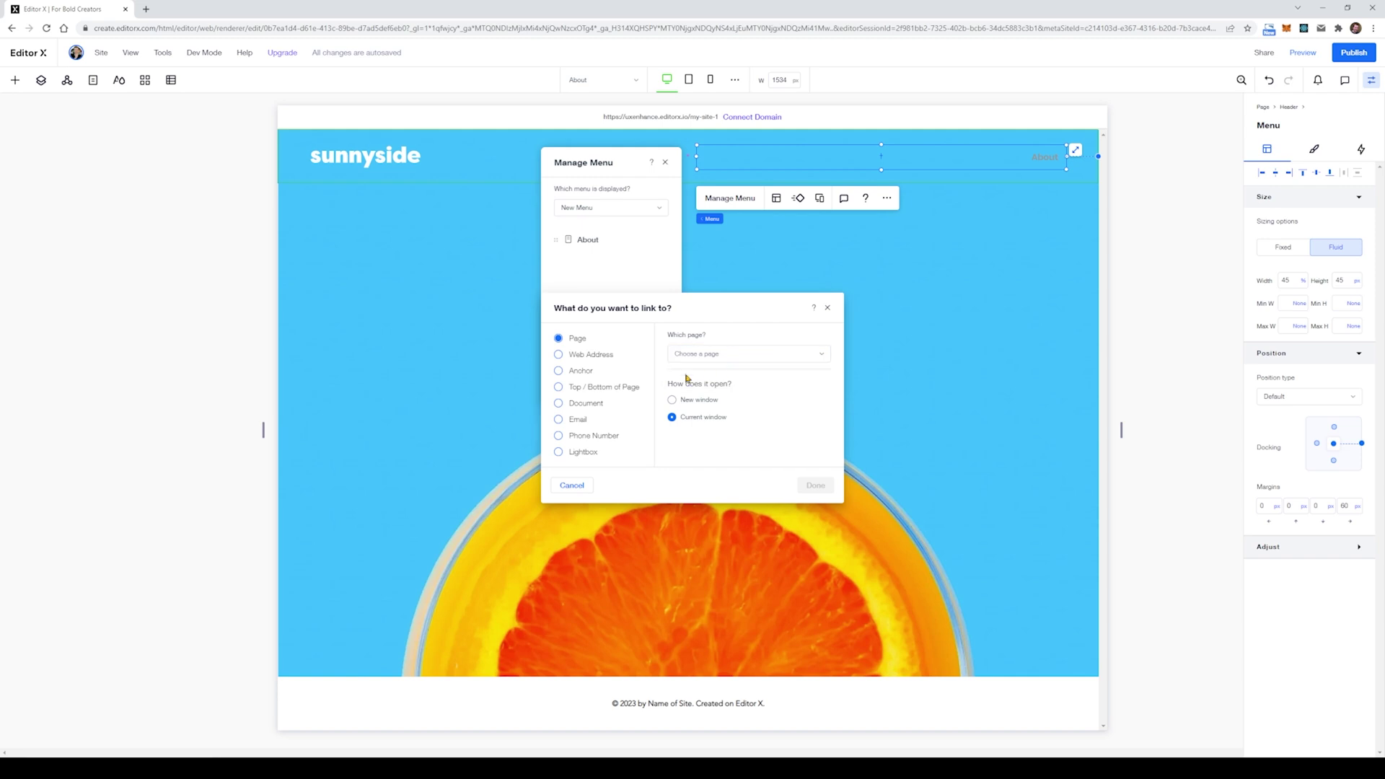
left_click(584, 450)
left_click(584, 436)
left_click(585, 422)
left_click(586, 387)
left_click(586, 371)
left_click(586, 354)
type("#")
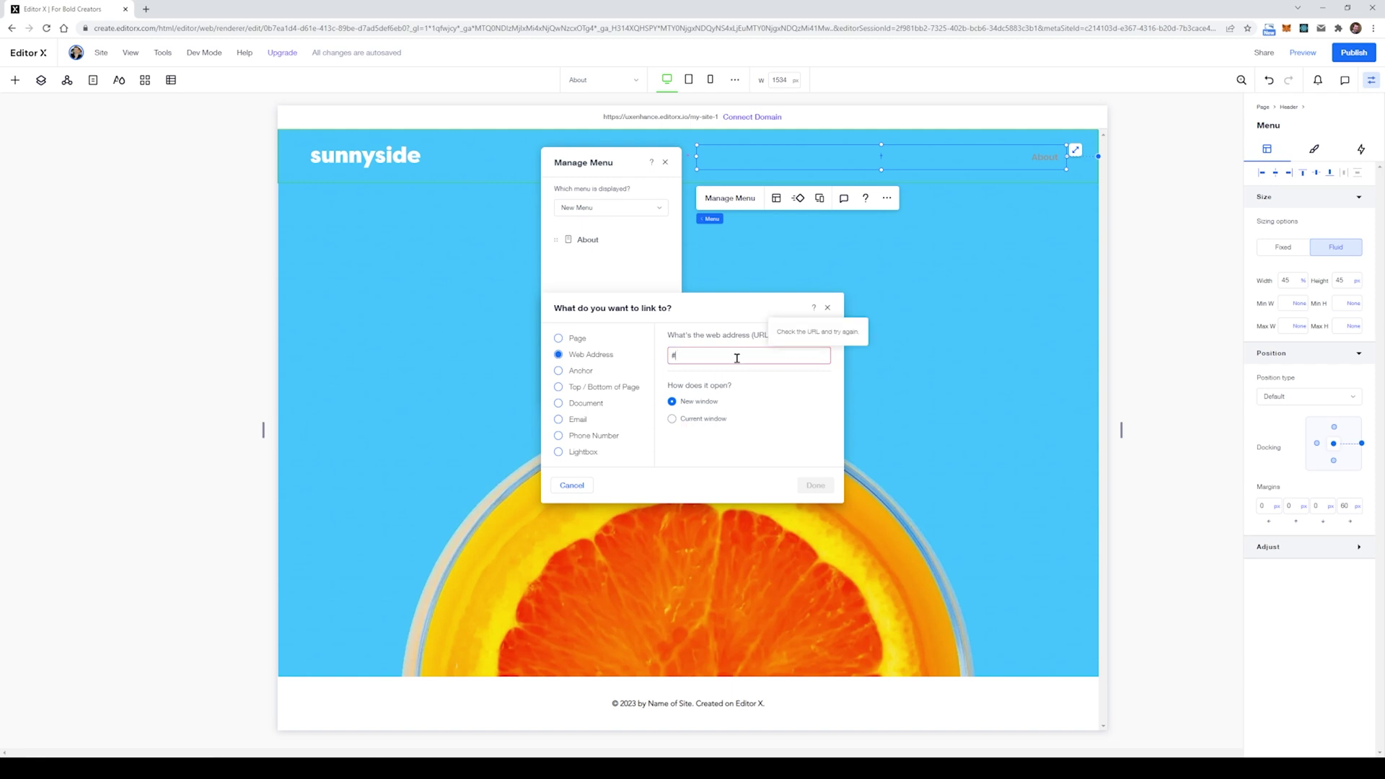
left_click(690, 421)
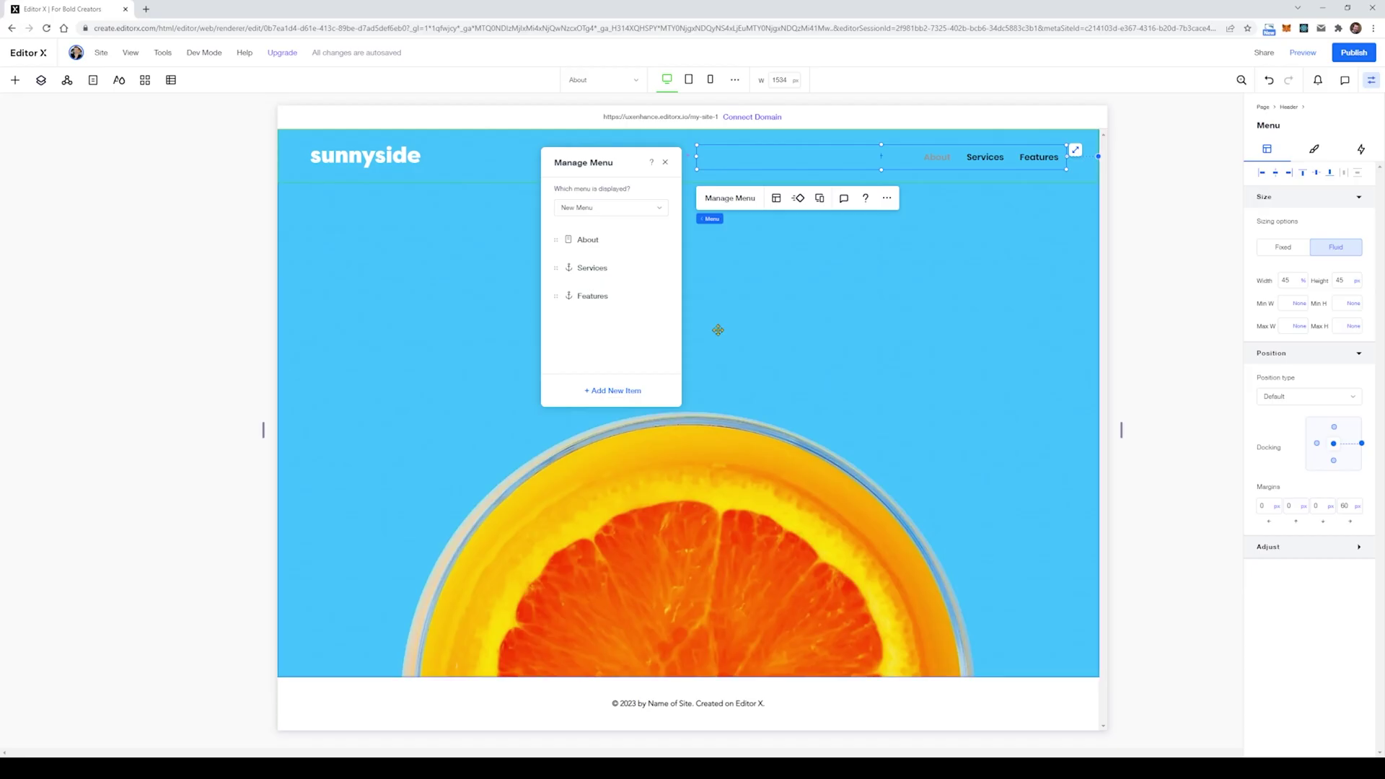
Step: Close the menu item manager and move the navigation menu inward from the header's right edge, leaving room beside it
left_click(857, 253)
left_click(1066, 157)
left_click_drag(1066, 156, 977, 156)
Step: Set the navigation menu's text color to white (#FFFFFF) for both the regular and clicked states
left_click(1314, 148)
left_click(1257, 277)
left_click(1354, 229)
left_click(1291, 285)
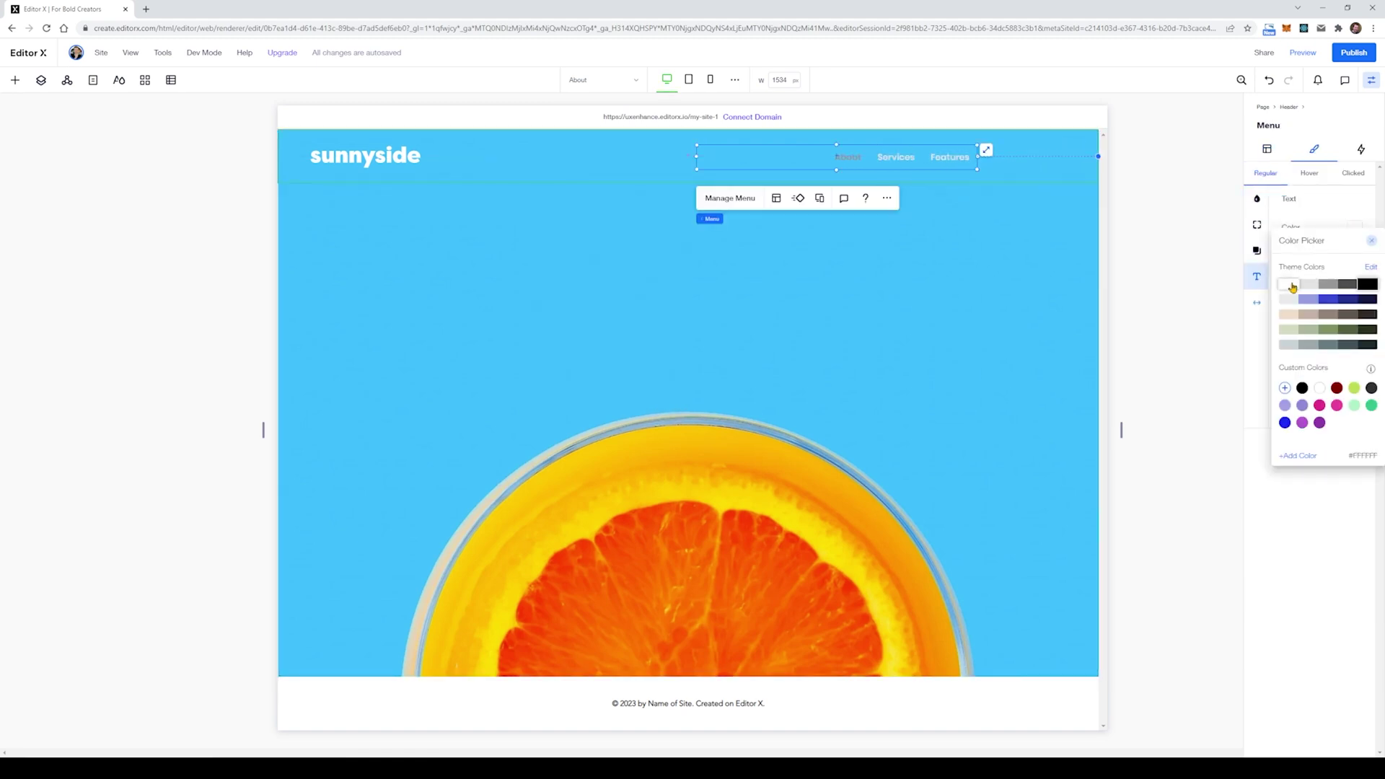
left_click(1371, 241)
left_click(1353, 173)
left_click(1354, 227)
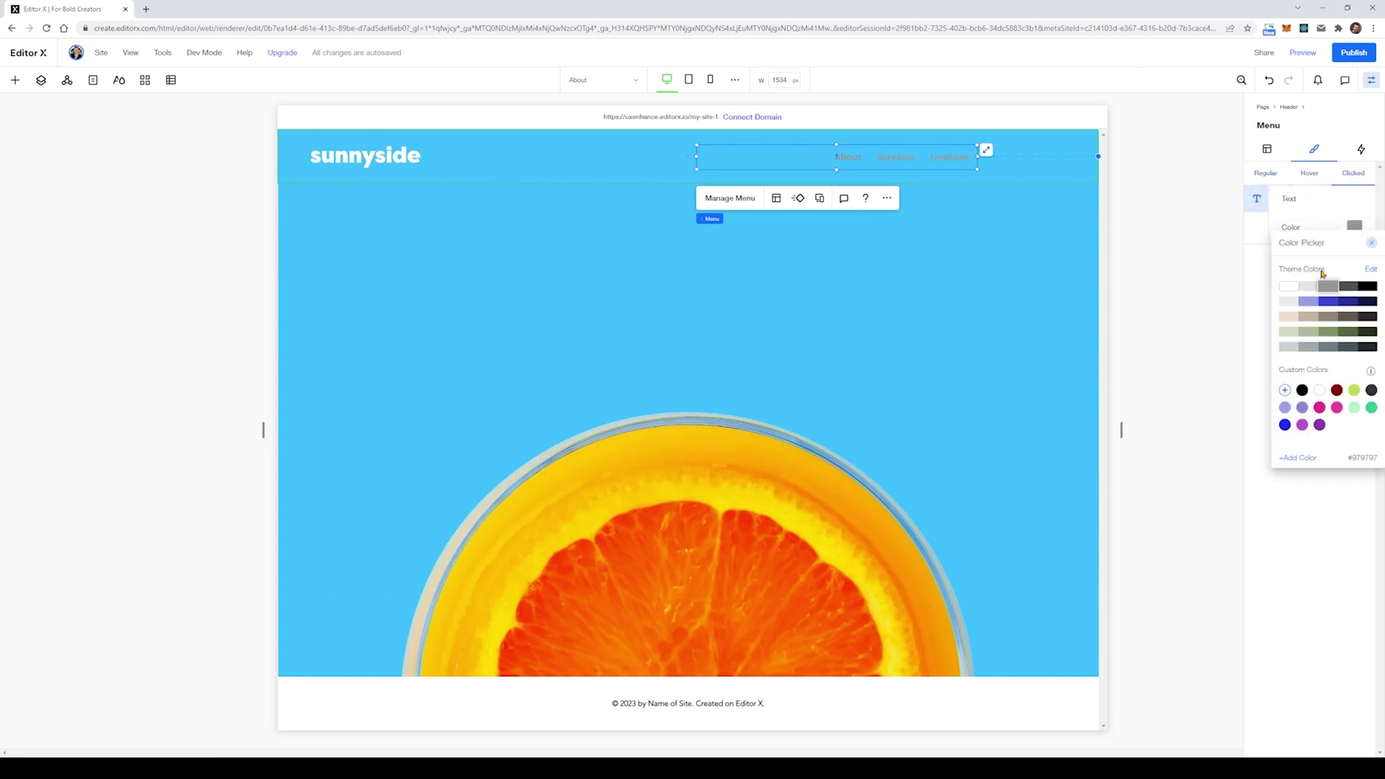
left_click(1352, 227)
left_click(1354, 226)
left_click(1004, 225)
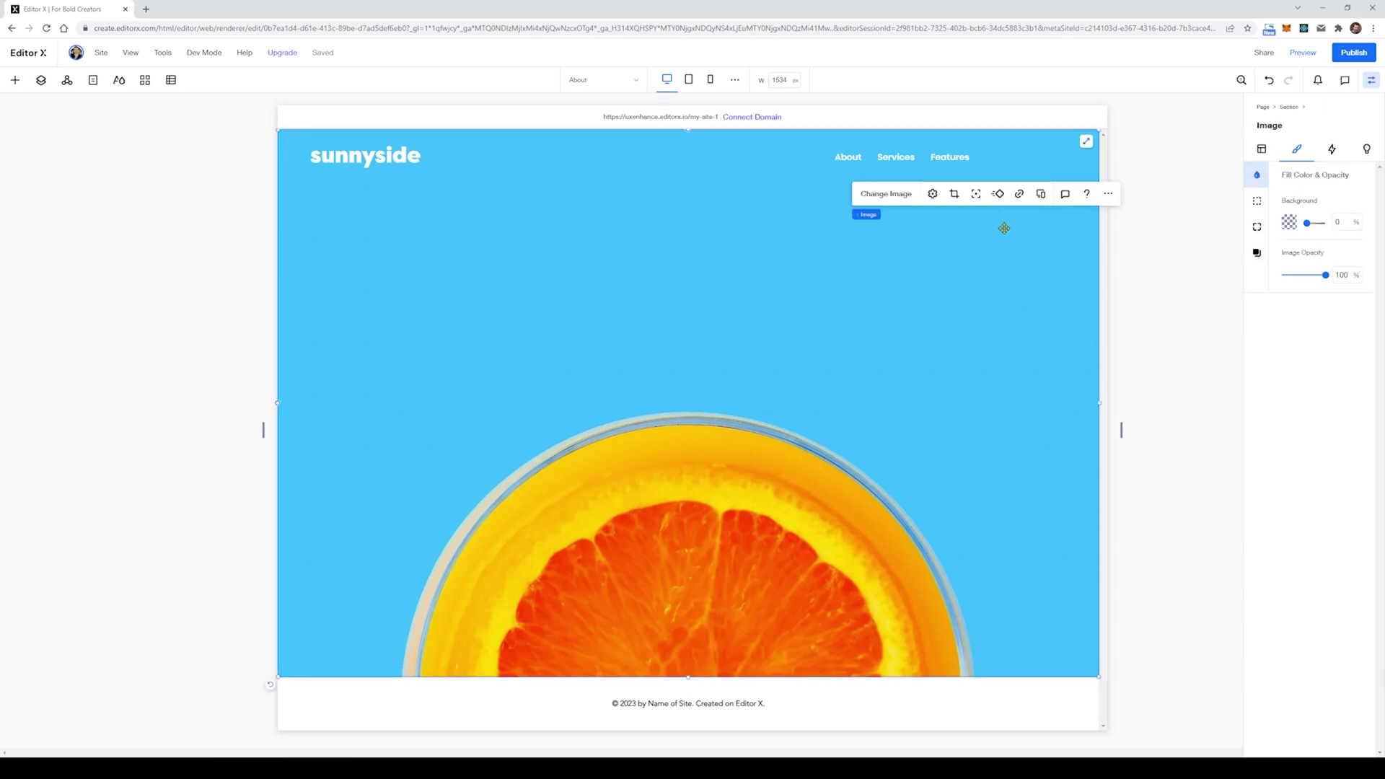
Step: Add a button to the header beside the navigation menu and change its label to Contact
left_click(16, 80)
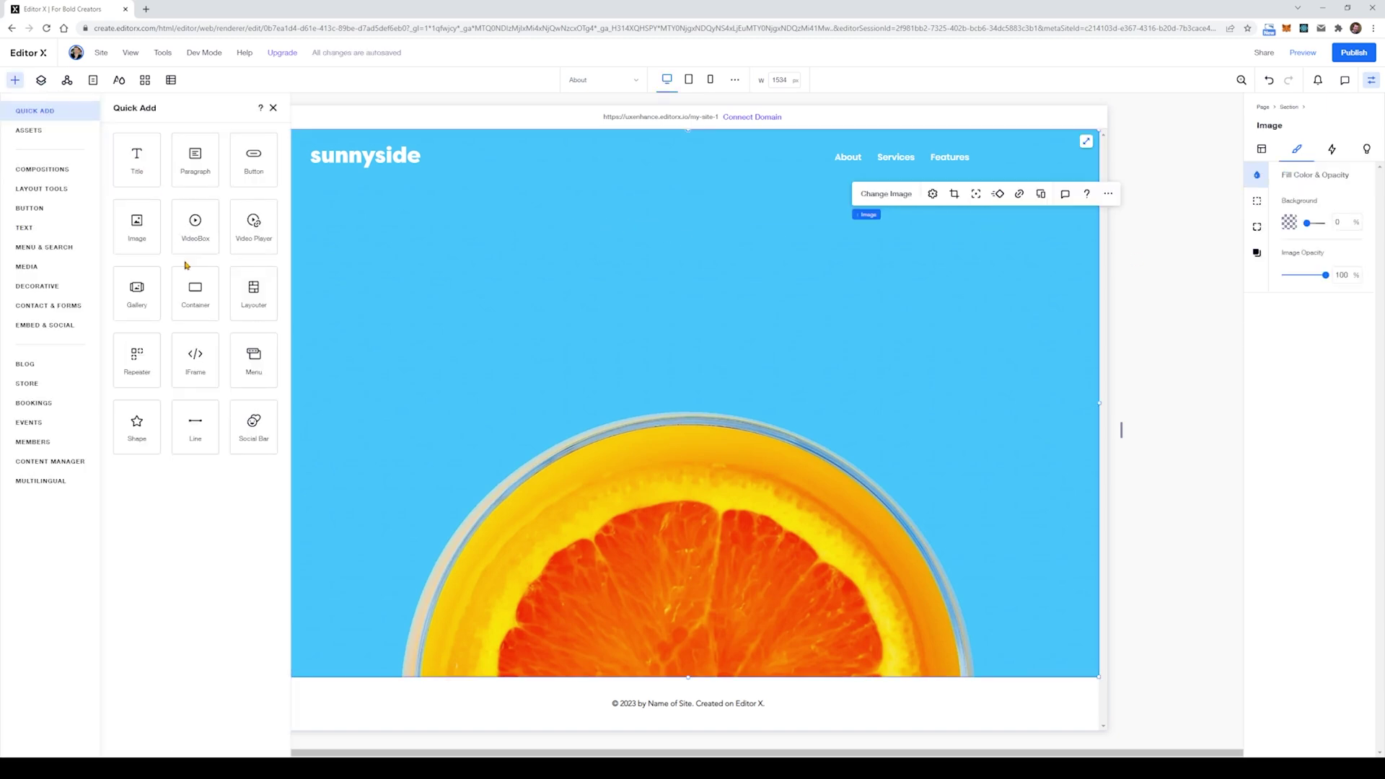
left_click(252, 160)
left_click_drag(677, 421, 1017, 146)
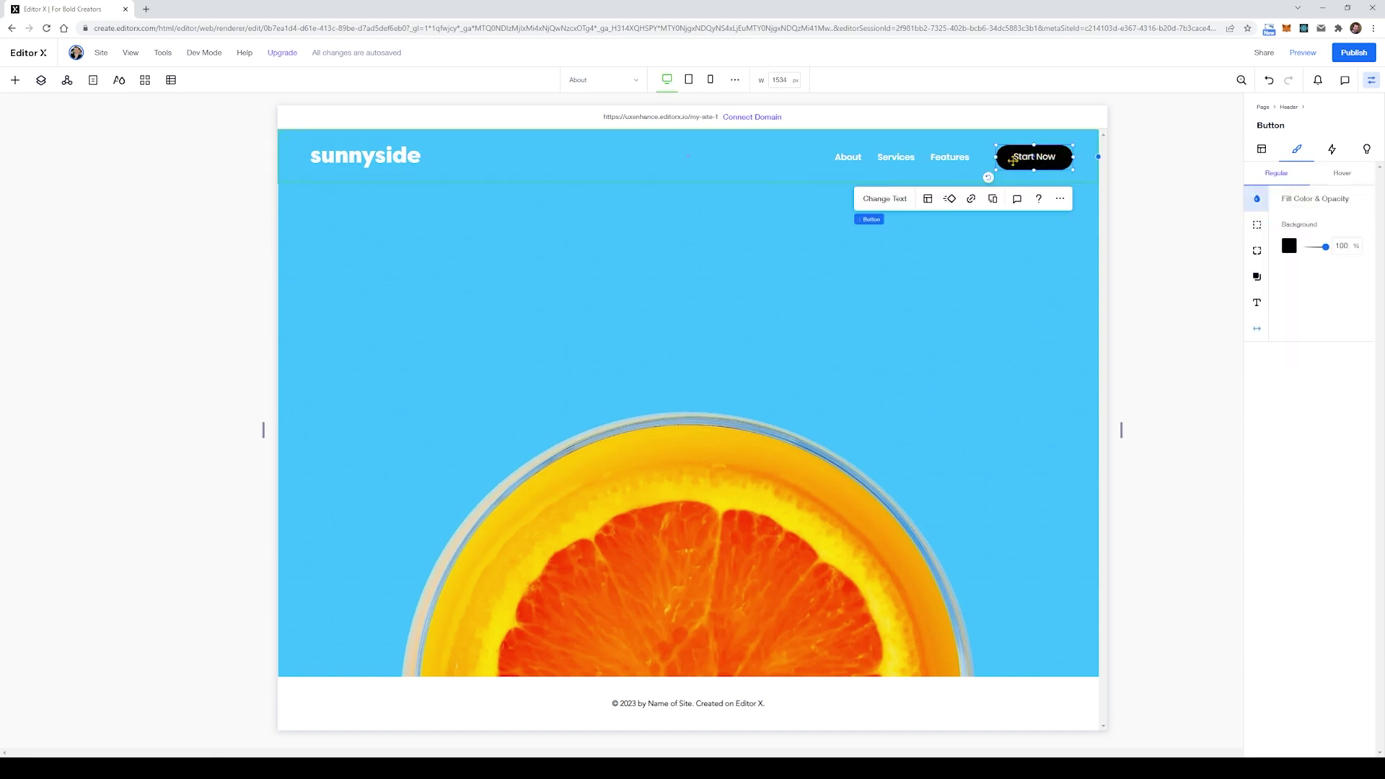
left_click(885, 199)
type("Contact")
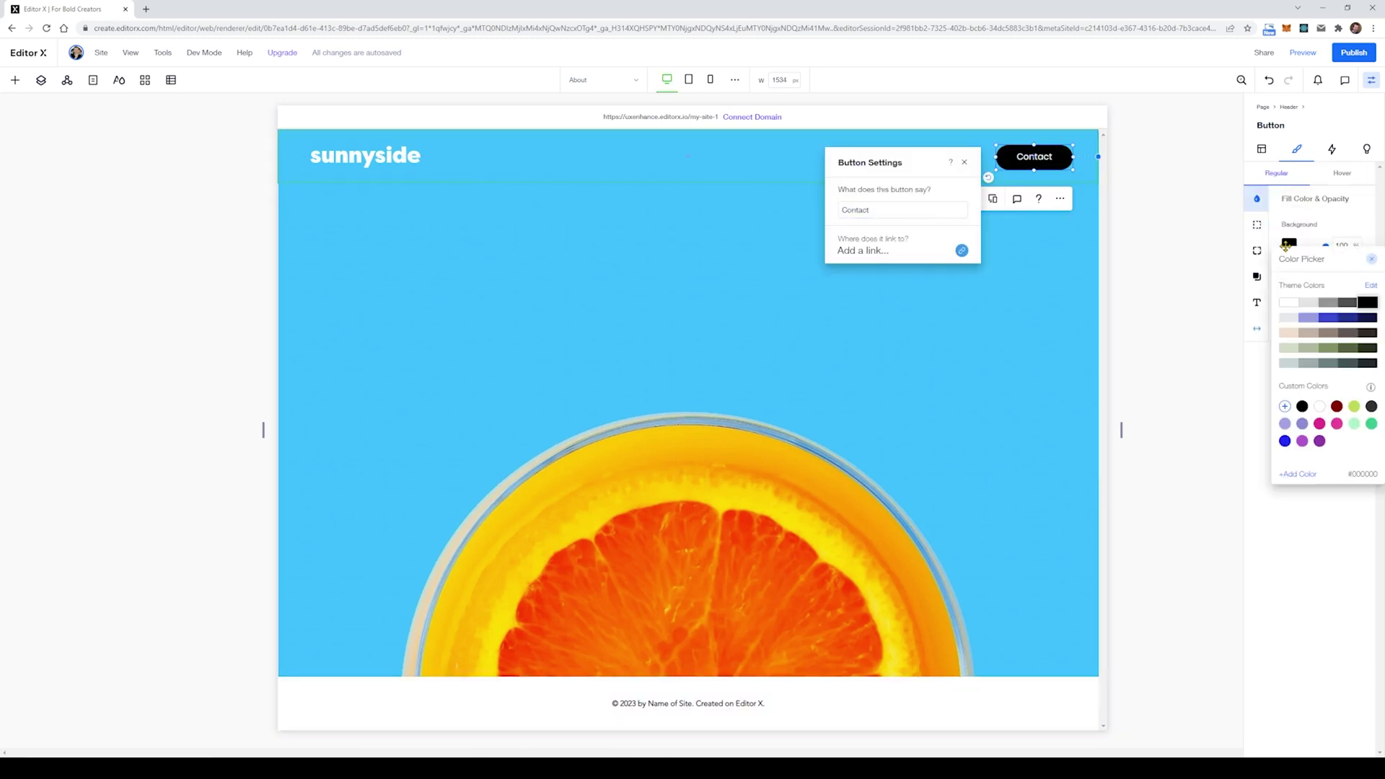
Step: Give the Contact button a white fill and set its label in bold Poppins Semi Bold
left_click(1369, 286)
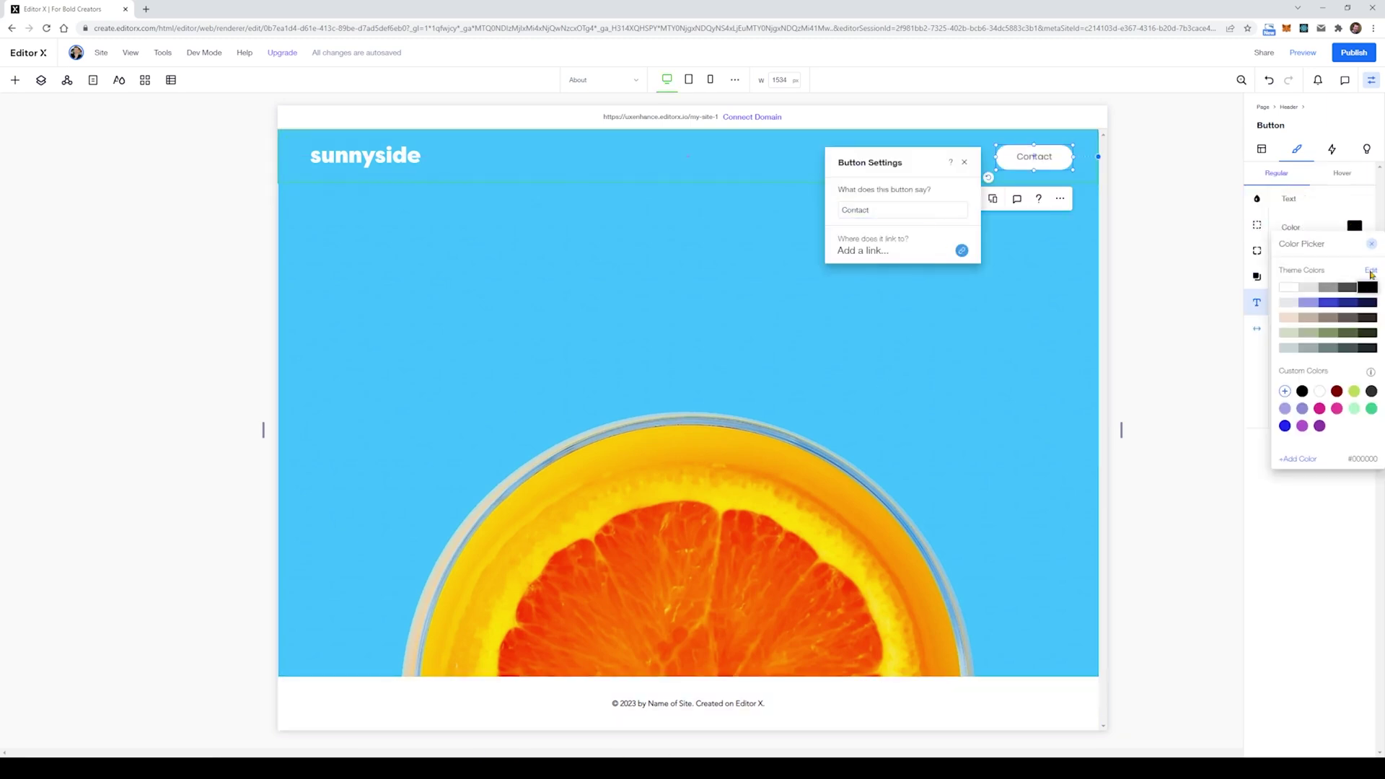
left_click(1370, 244)
left_click(1349, 321)
left_click(1281, 363)
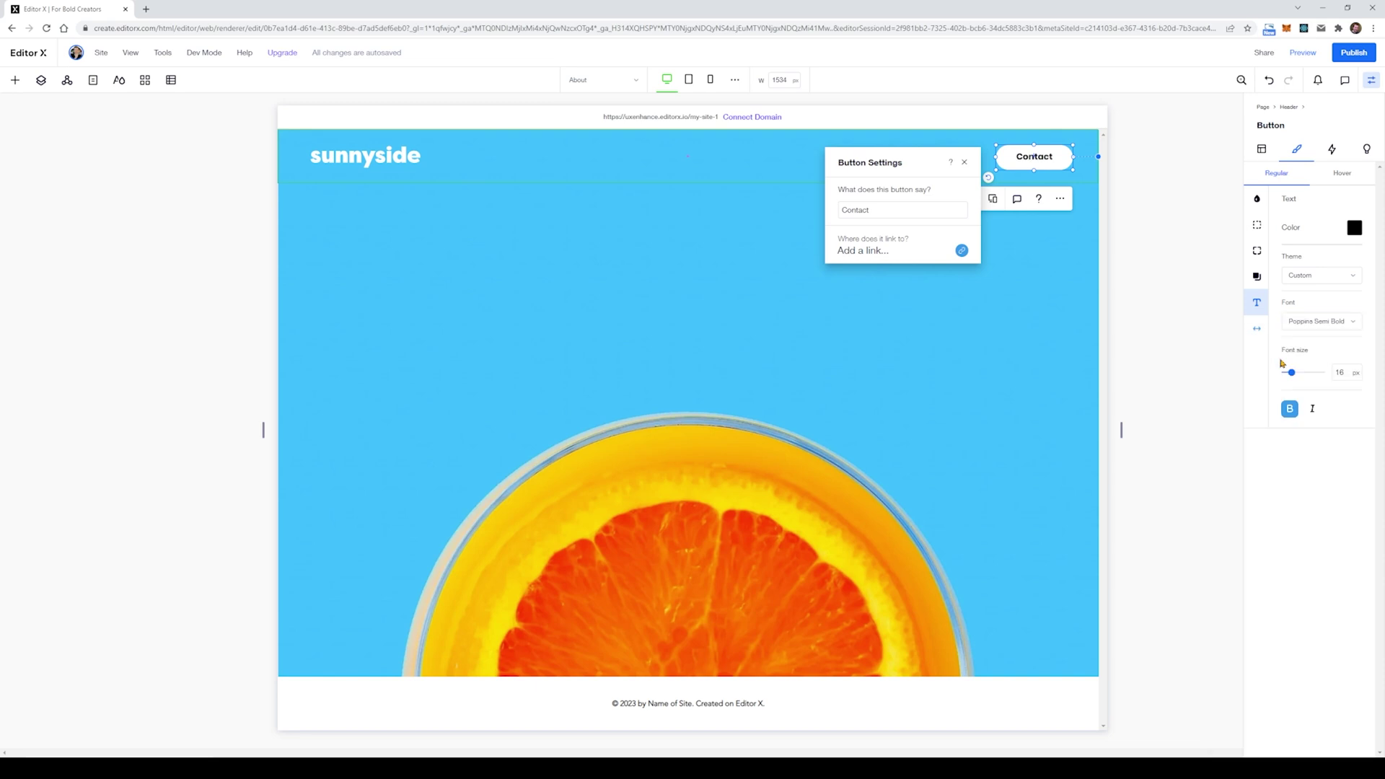
left_click(964, 164)
left_click(992, 282)
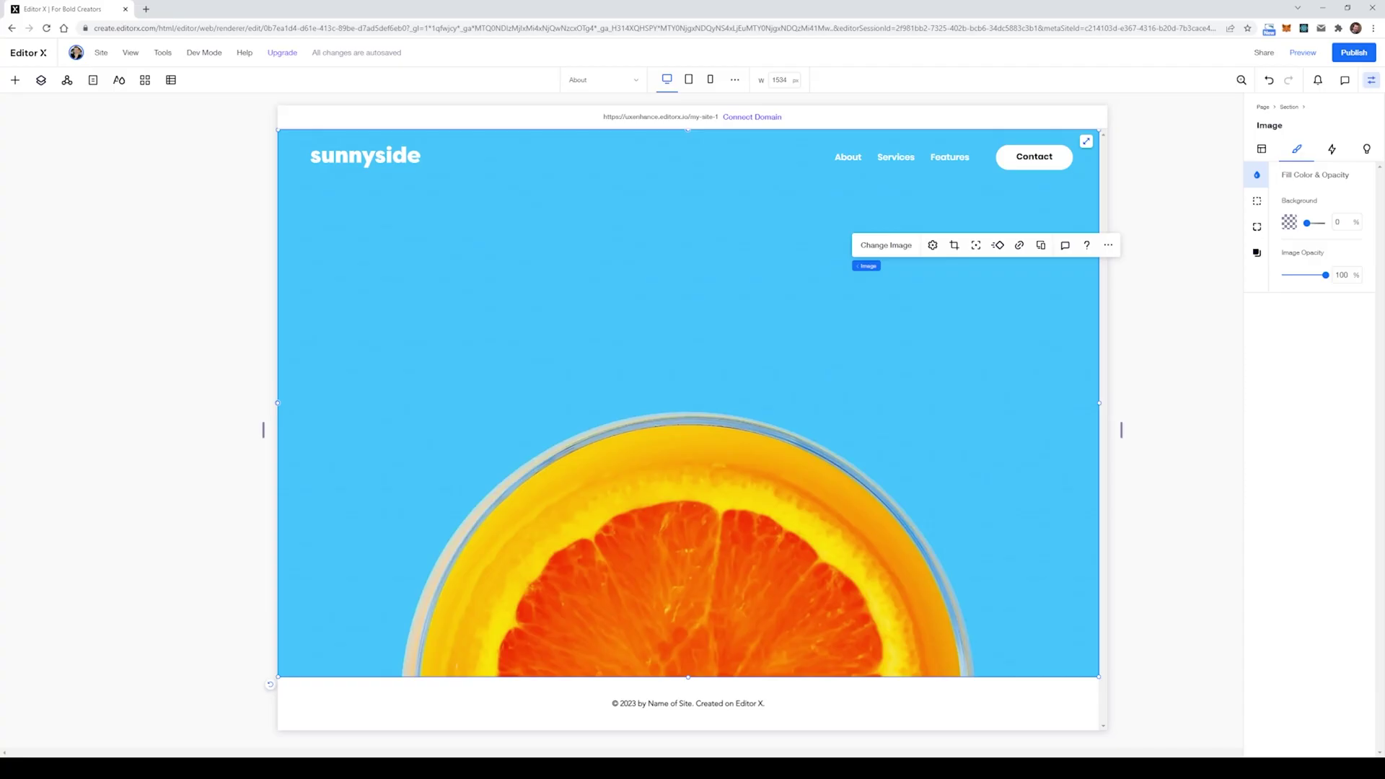
Step: Switch to the Adobe XD design and examine the hero heading's wording and text settings
left_click(1067, 313)
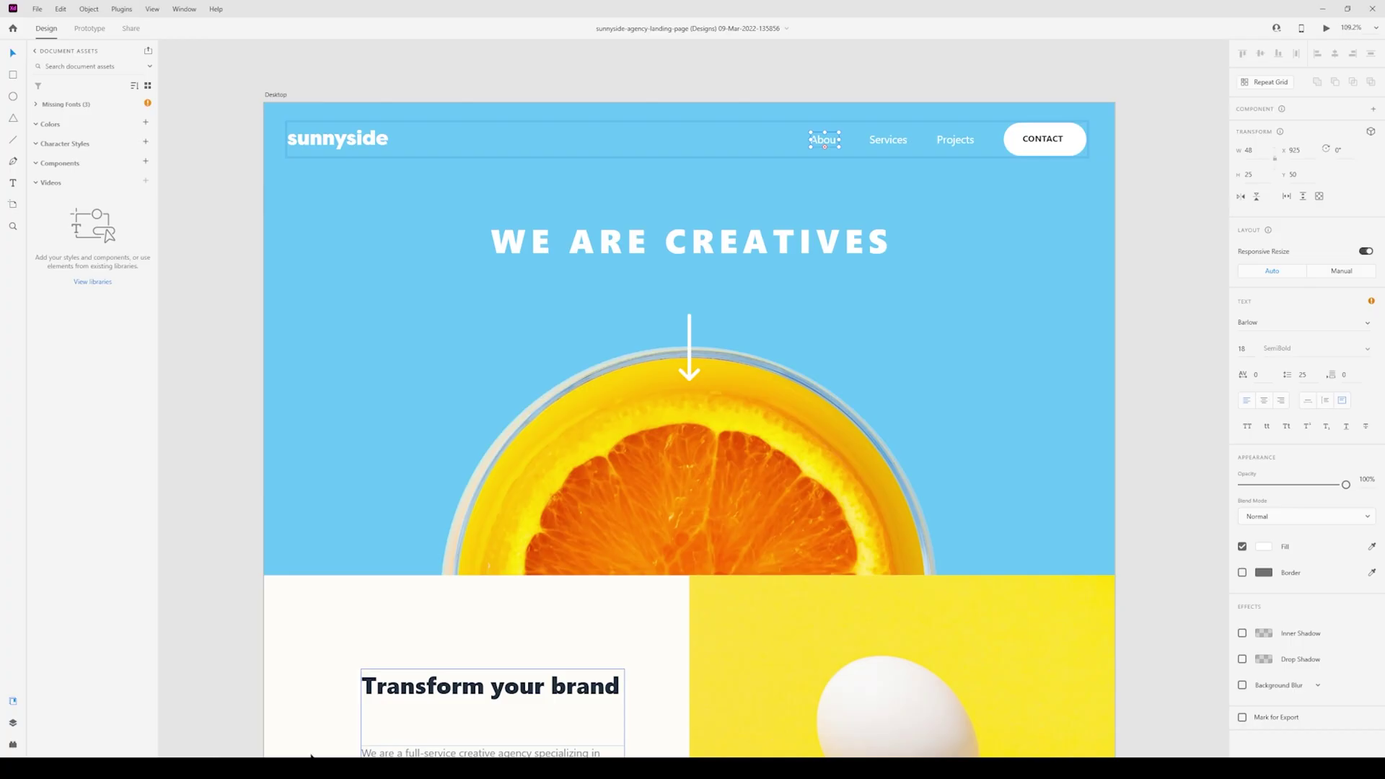
double_click(617, 242)
left_click(895, 237)
left_click_drag(894, 236, 480, 240)
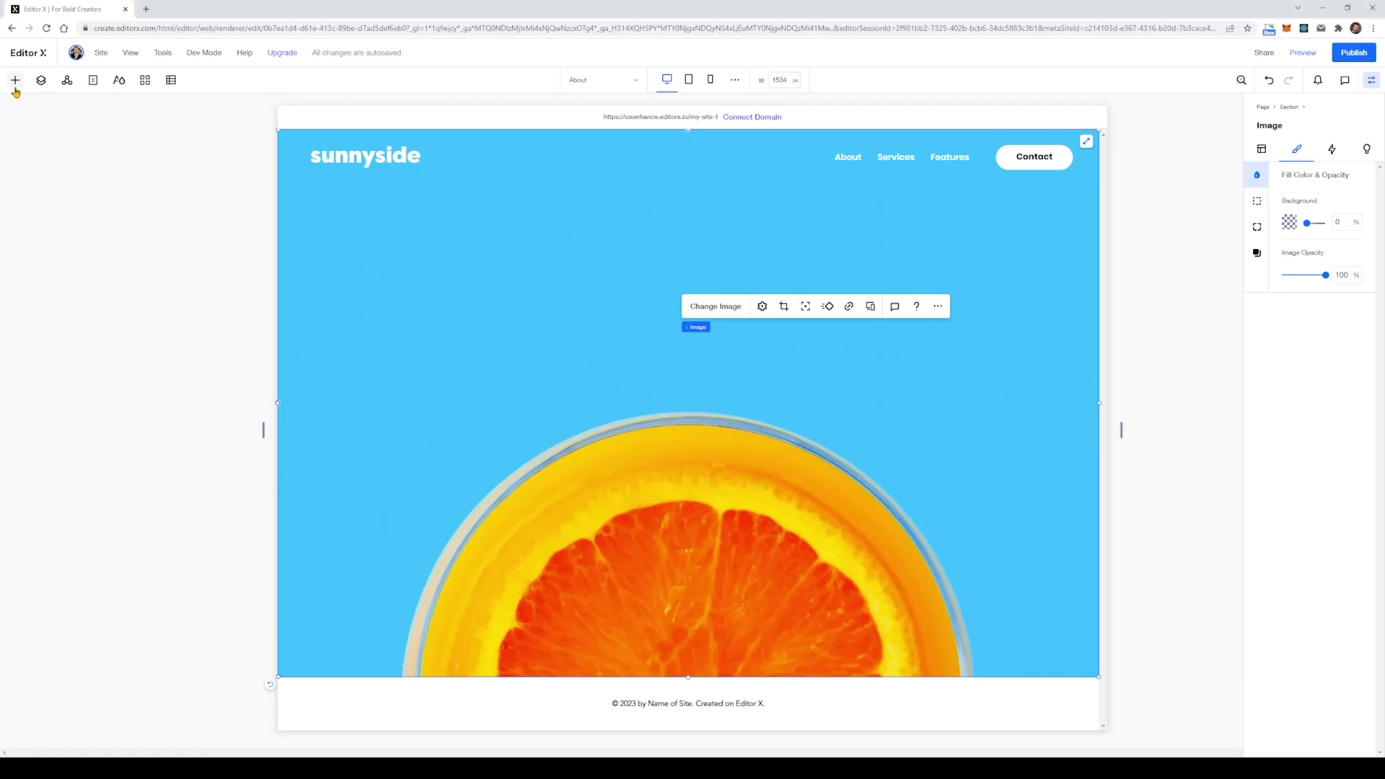
Step: Add a title to the hero section in Editor X reading "We are creatives" and center its text
left_click(14, 85)
left_click(134, 167)
double_click(586, 430)
type("We are creatives")
left_click(589, 390)
type("v")
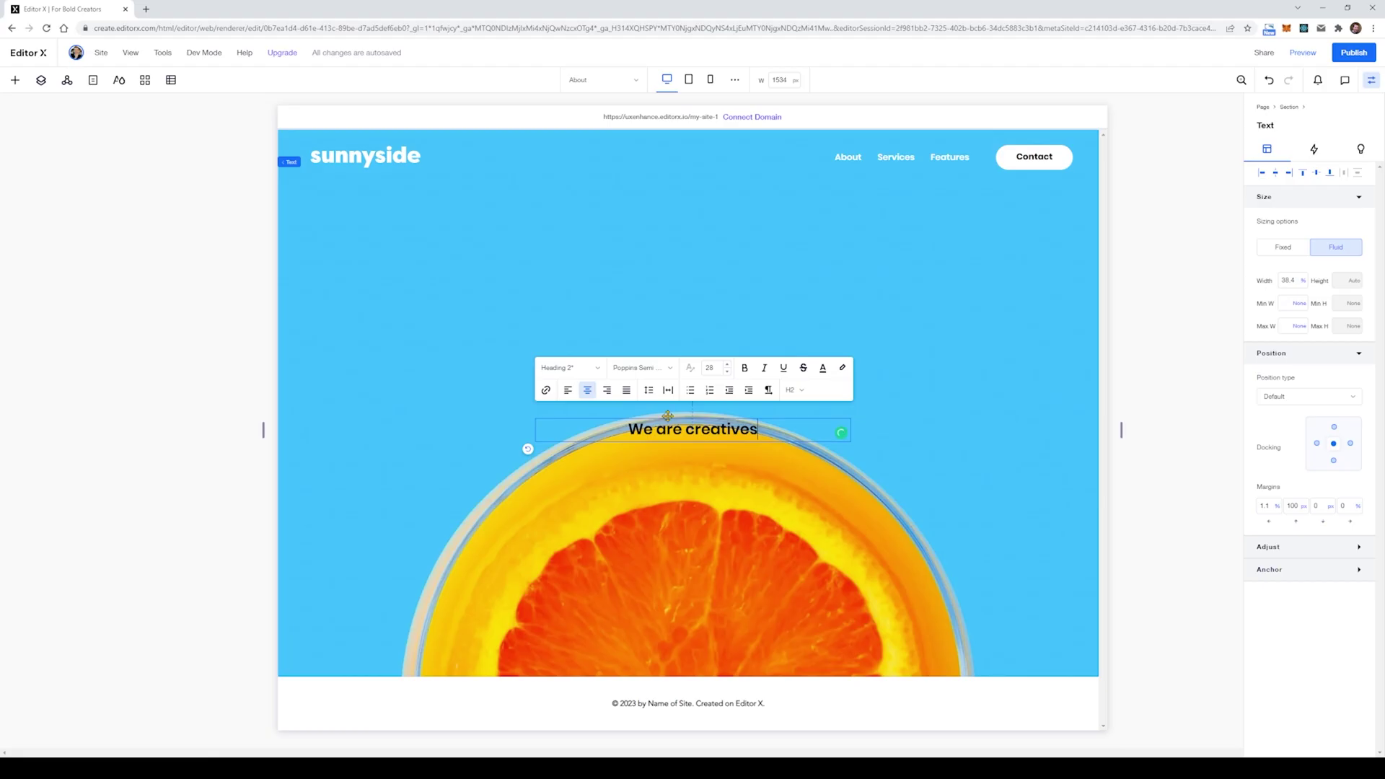
Step: Retype the hero title as WE ARE CREATIVES, color it white and move it up above the orange
key("ctrl+a")
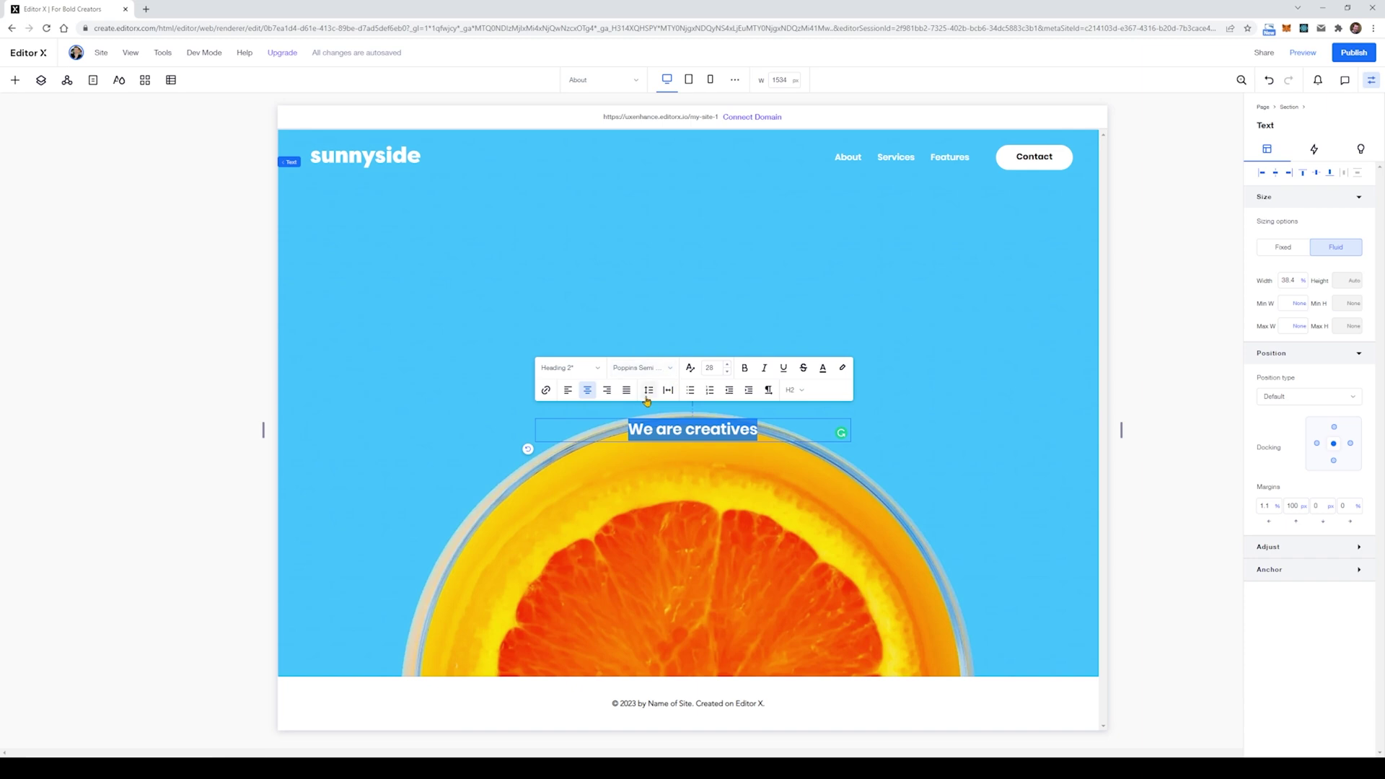
type("WE ARE CREATIVES")
key("ctrl+a")
left_click(823, 368)
left_click(779, 437)
left_click_drag(722, 432, 722, 360)
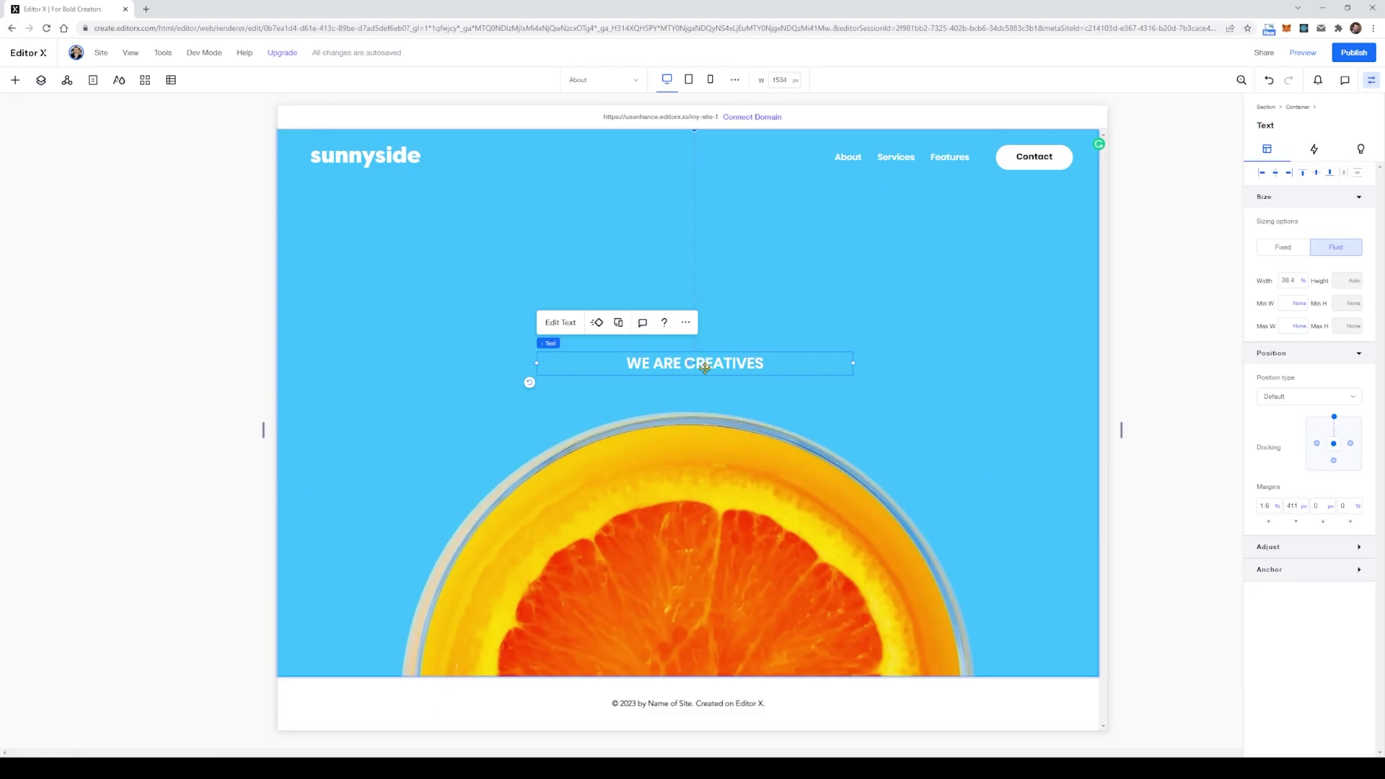
Step: Set the WE ARE CREATIVES heading's font size to 56 and move it higher above the orange
left_click(714, 302)
type("56")
key("Return")
left_click(754, 425)
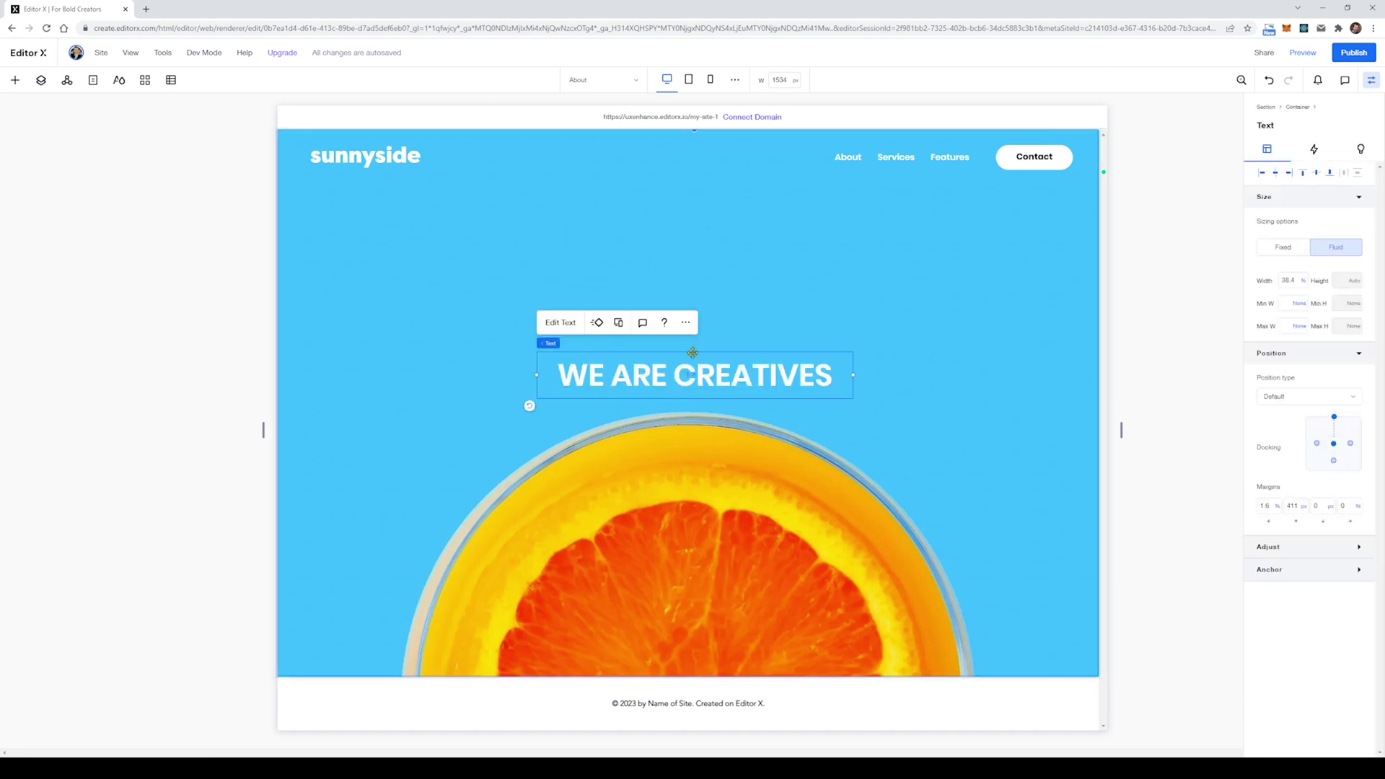
left_click_drag(691, 374, 690, 330)
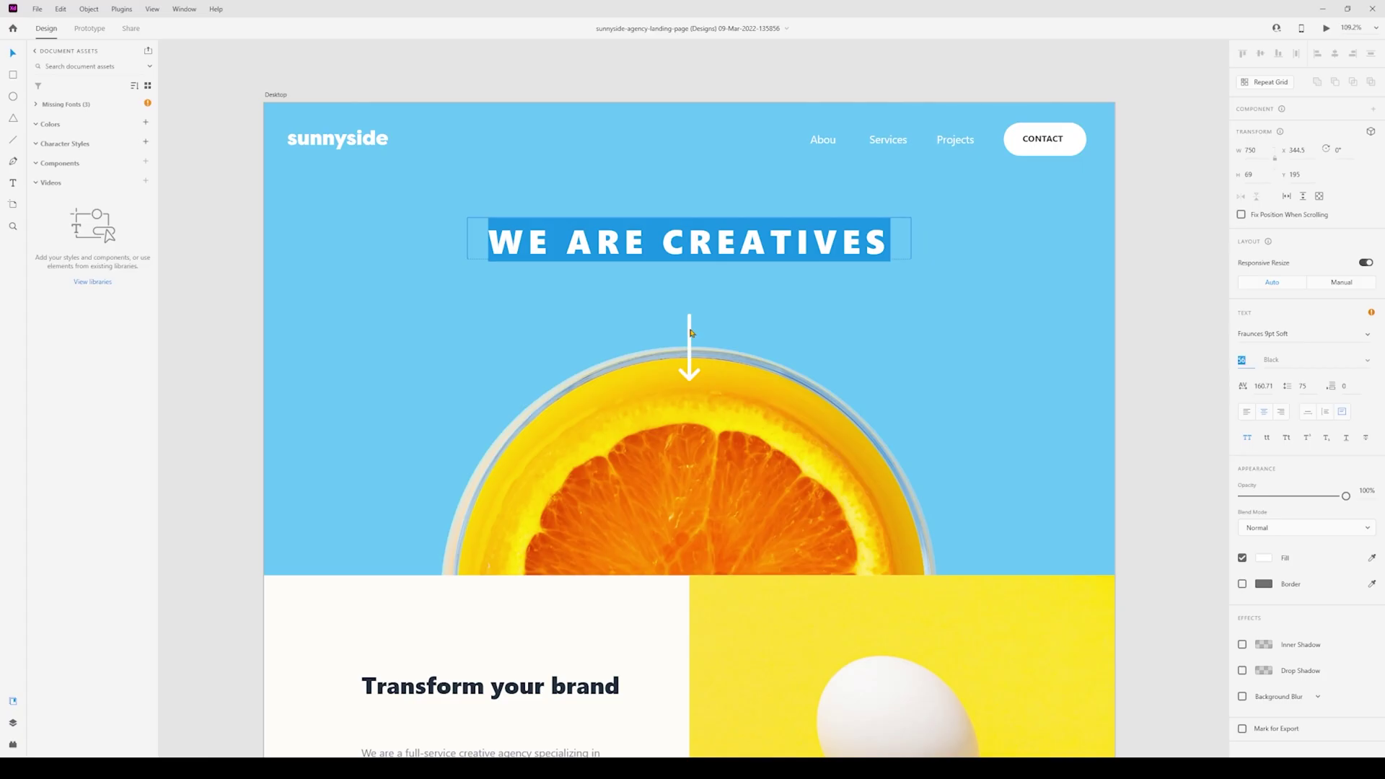
Step: Examine the arrow below the hero heading in the Adobe XD design, and return to Editor X
left_click(684, 331)
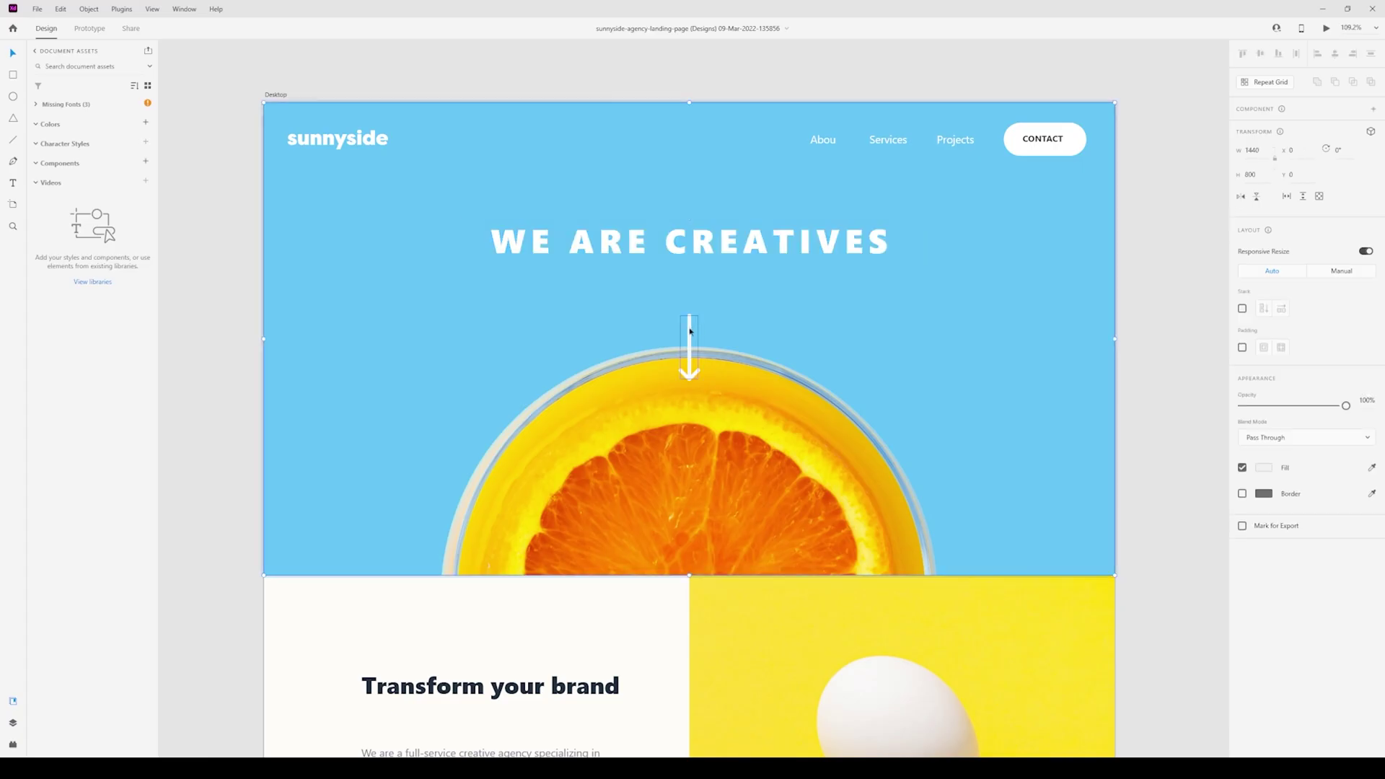
double_click(683, 331)
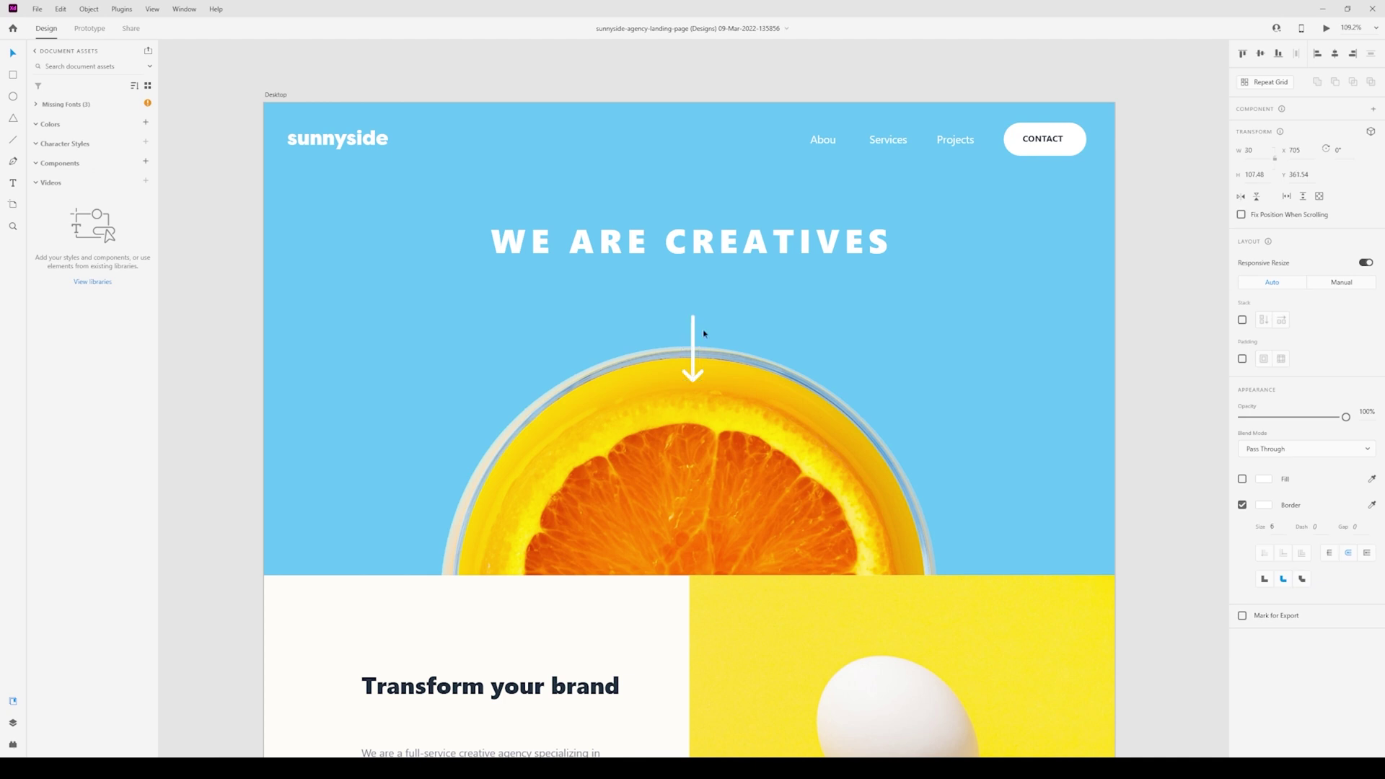
key("alt+Tab")
scroll(922, 411, "up", 2)
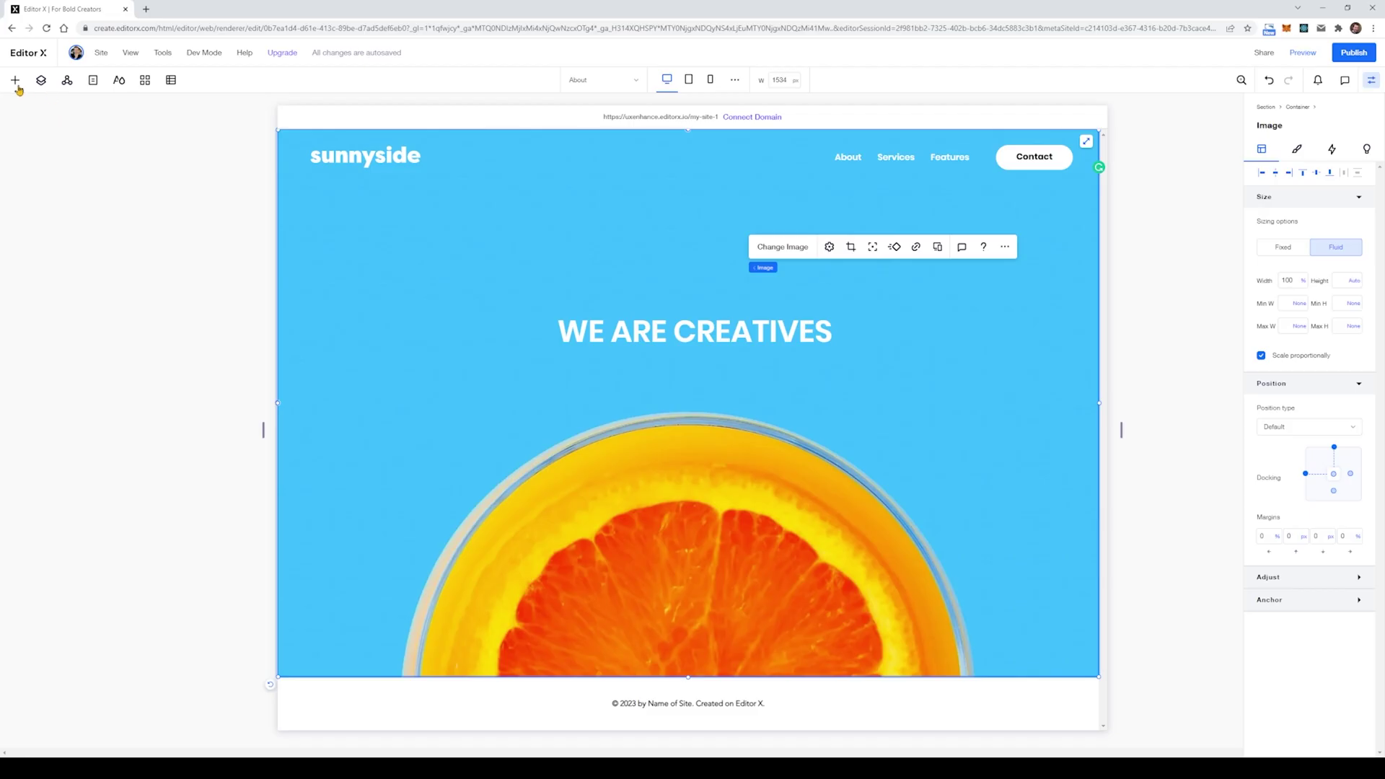
Step: Add a shape to the hero, replace it with an uploaded icon-arrow-down.svg and place it just below the heading
left_click(15, 80)
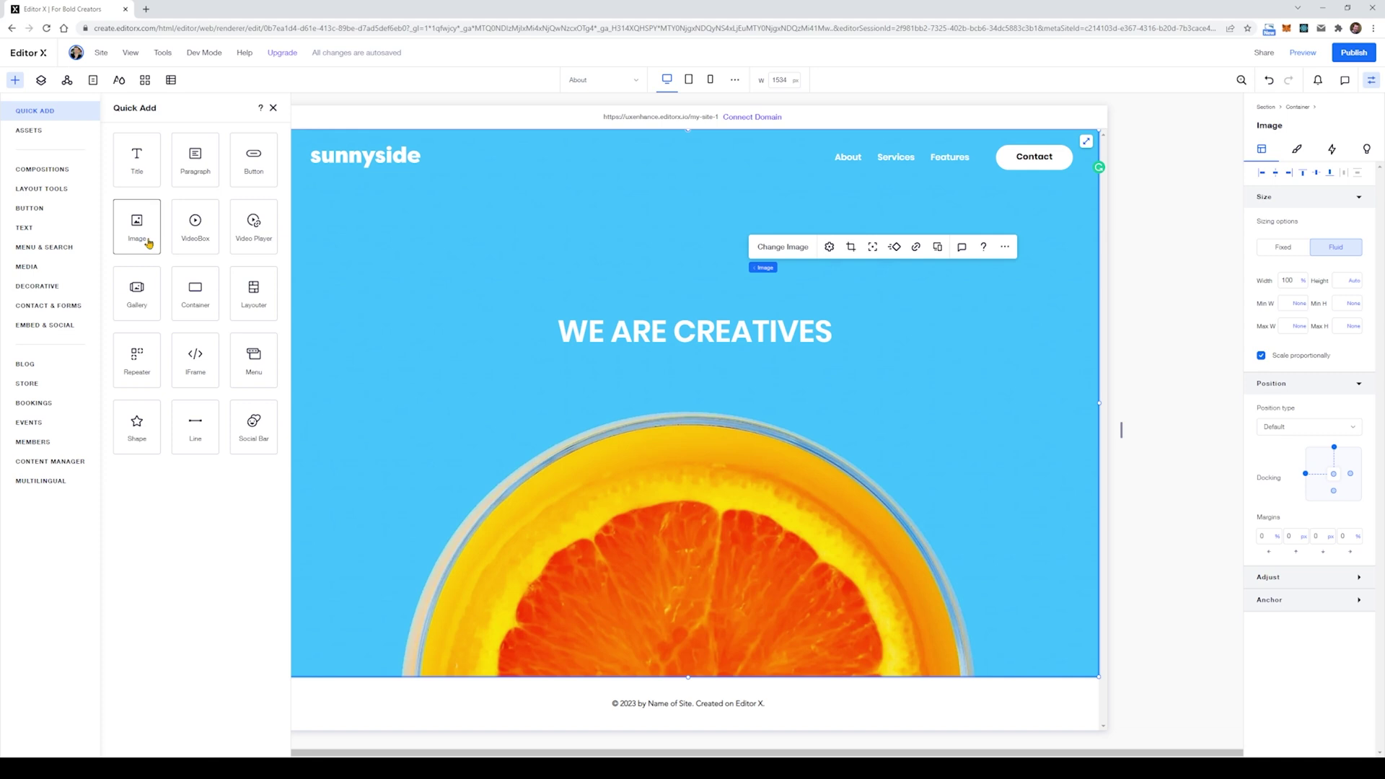
left_click(145, 414)
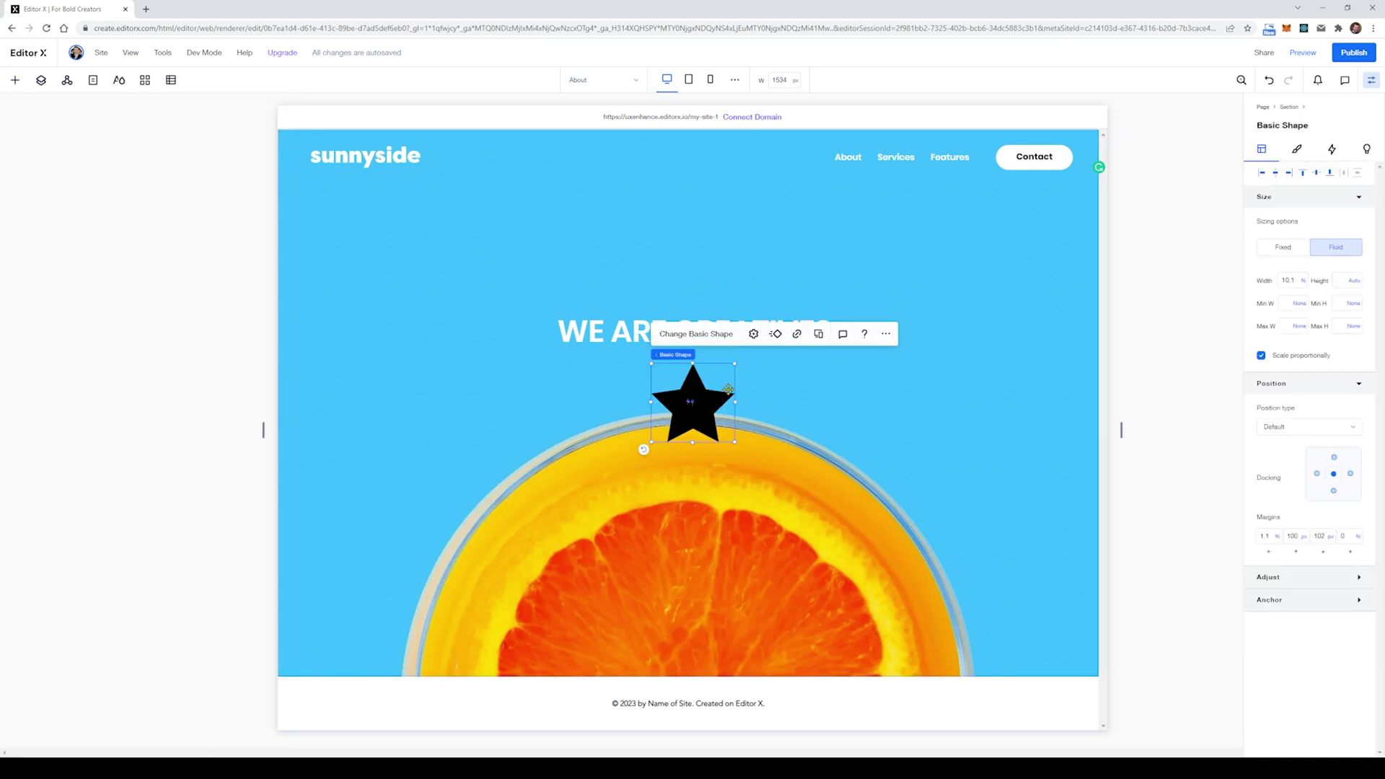
left_click(721, 347)
left_click(332, 217)
left_click(414, 765)
left_click_drag(940, 368, 653, 399)
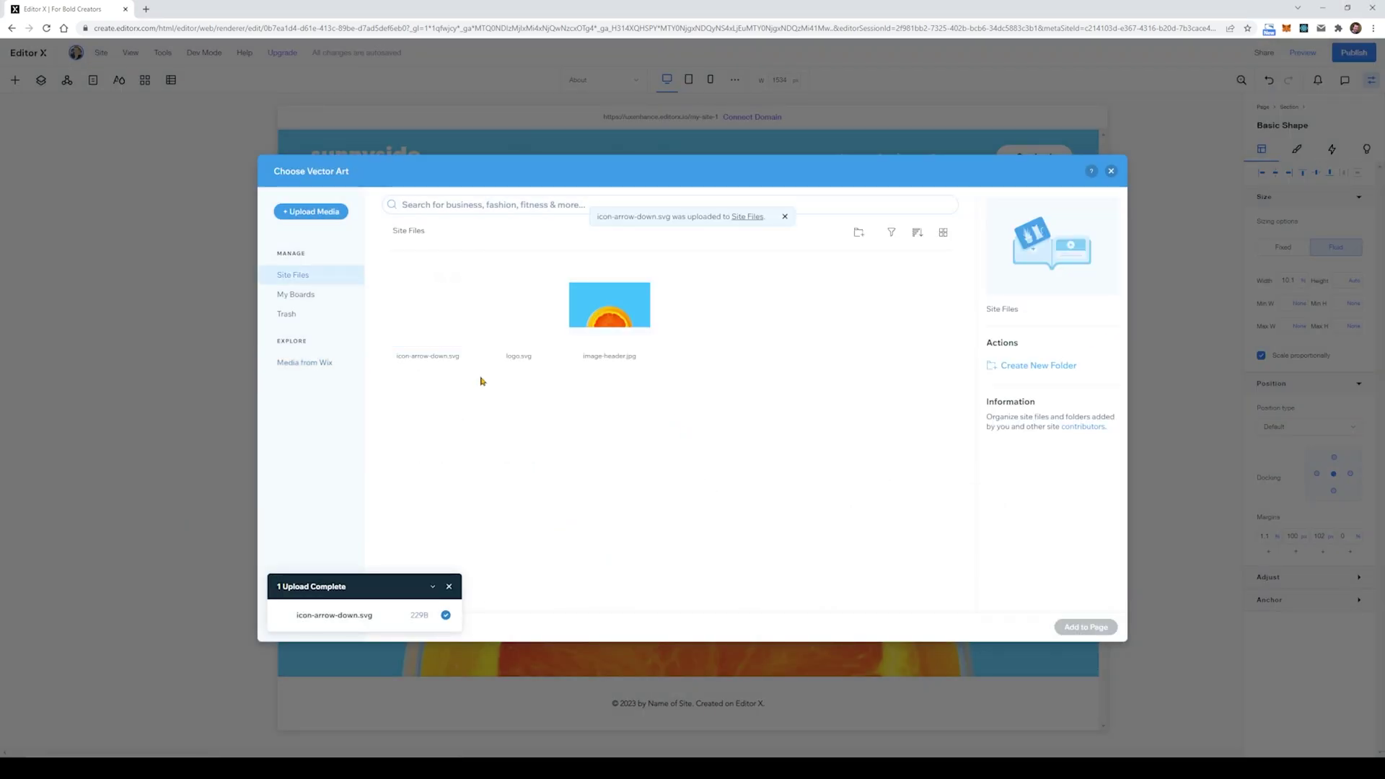
left_click(428, 305)
left_click(1075, 626)
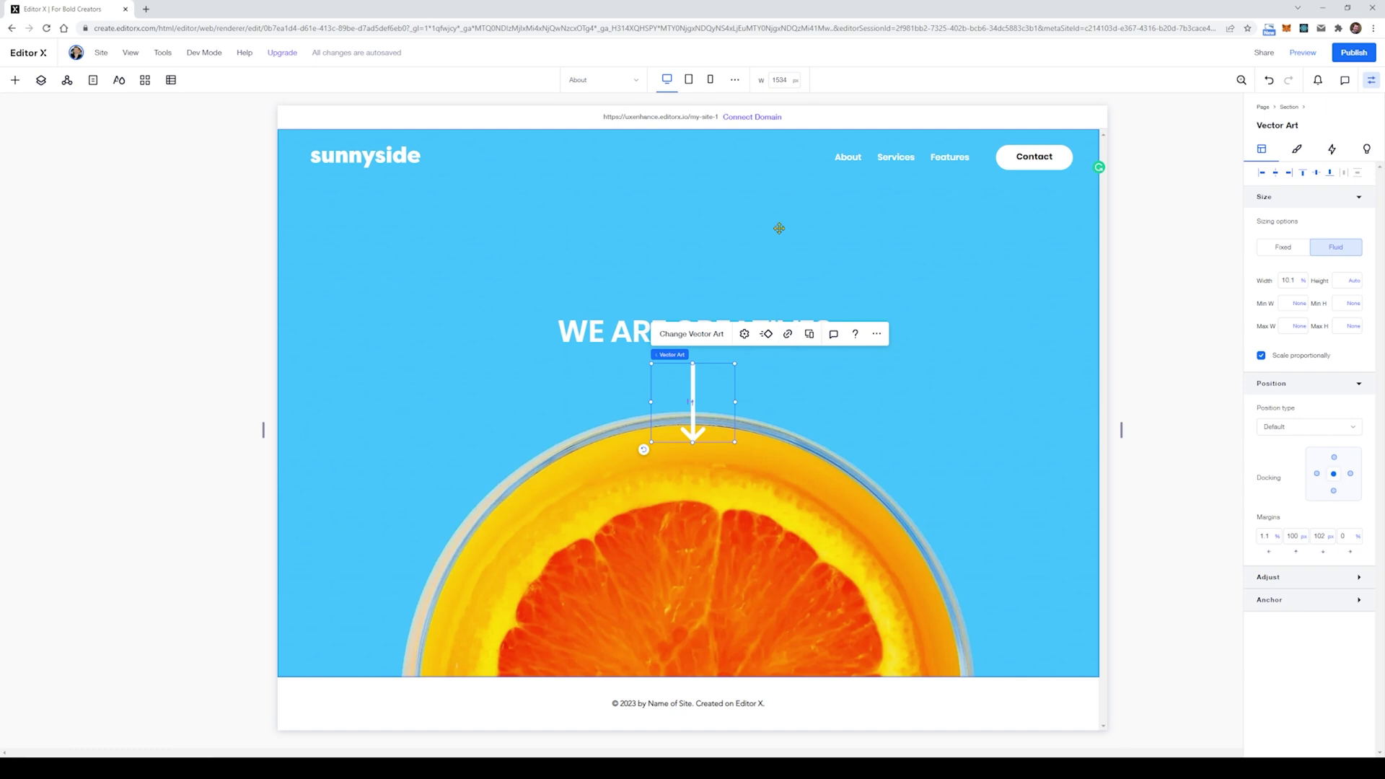
left_click_drag(693, 399, 694, 380)
left_click(767, 258)
Step: Make the WE ARE CREATIVES heading bold and move it slightly higher in the hero
left_click(715, 333)
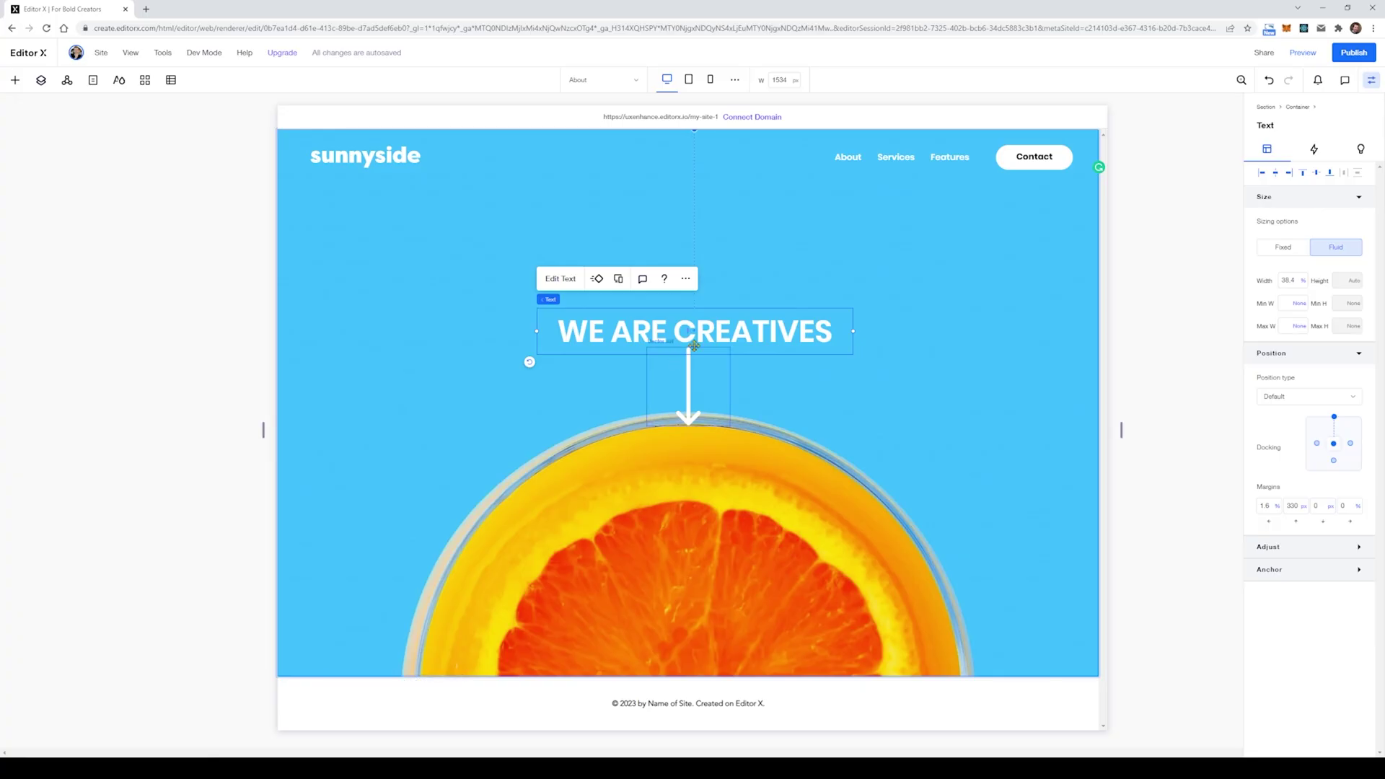
left_click(561, 278)
left_click(889, 337)
left_click_drag(757, 334, 758, 312)
Step: Lower the down arrow beneath the heading so that it overlaps the upper part of the orange
left_click(686, 377)
left_click_drag(685, 369, 686, 408)
left_click(833, 409)
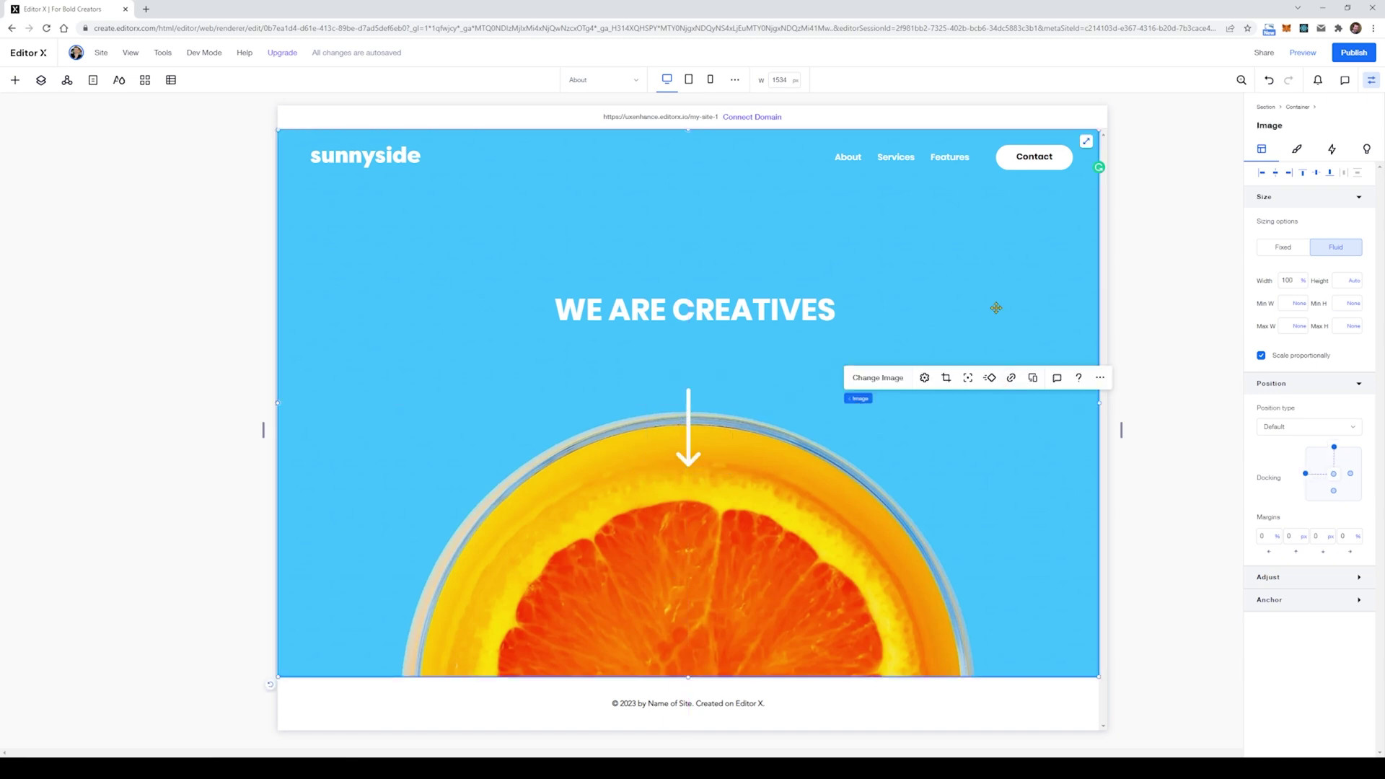
Step: Dock the heading to the top and both sides with margins of 31.6% left, 18.9% top and 30% right, testing wider page widths
left_click(1159, 378)
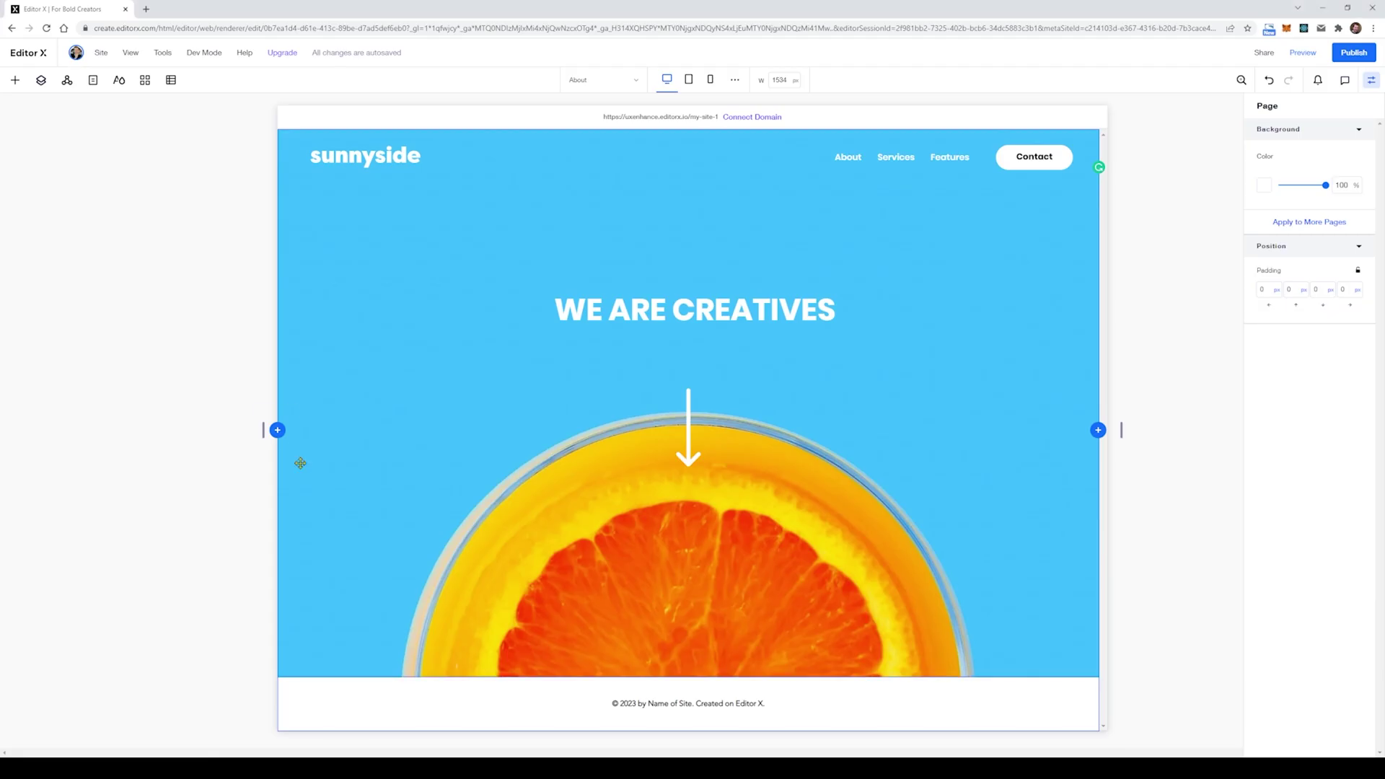
mouse_move(263, 431)
left_mouse_down()
mouse_move(291, 433)
mouse_move(259, 432)
left_mouse_up()
left_click(697, 309)
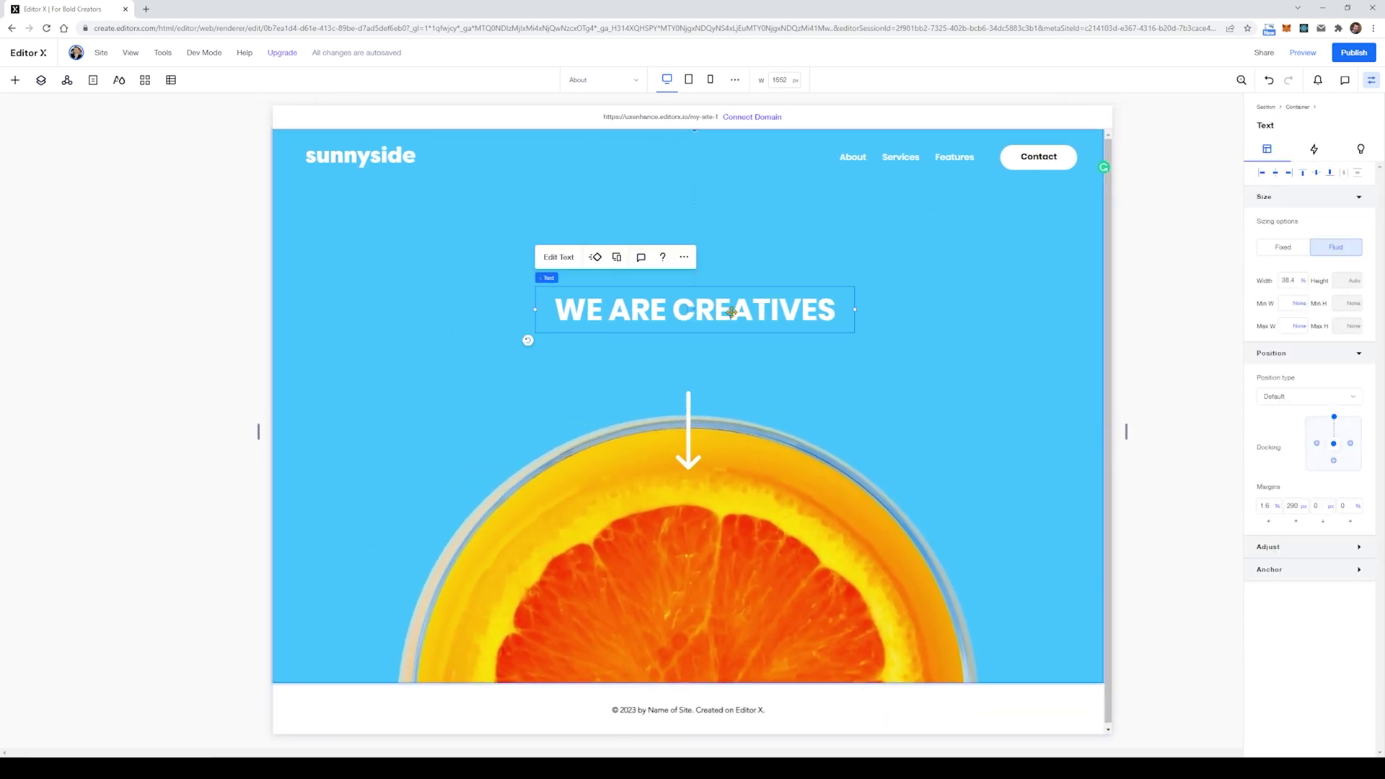
left_click(1305, 508)
left_click(1281, 500)
left_click_drag(259, 432, 216, 433)
left_click(376, 401)
left_click(235, 437)
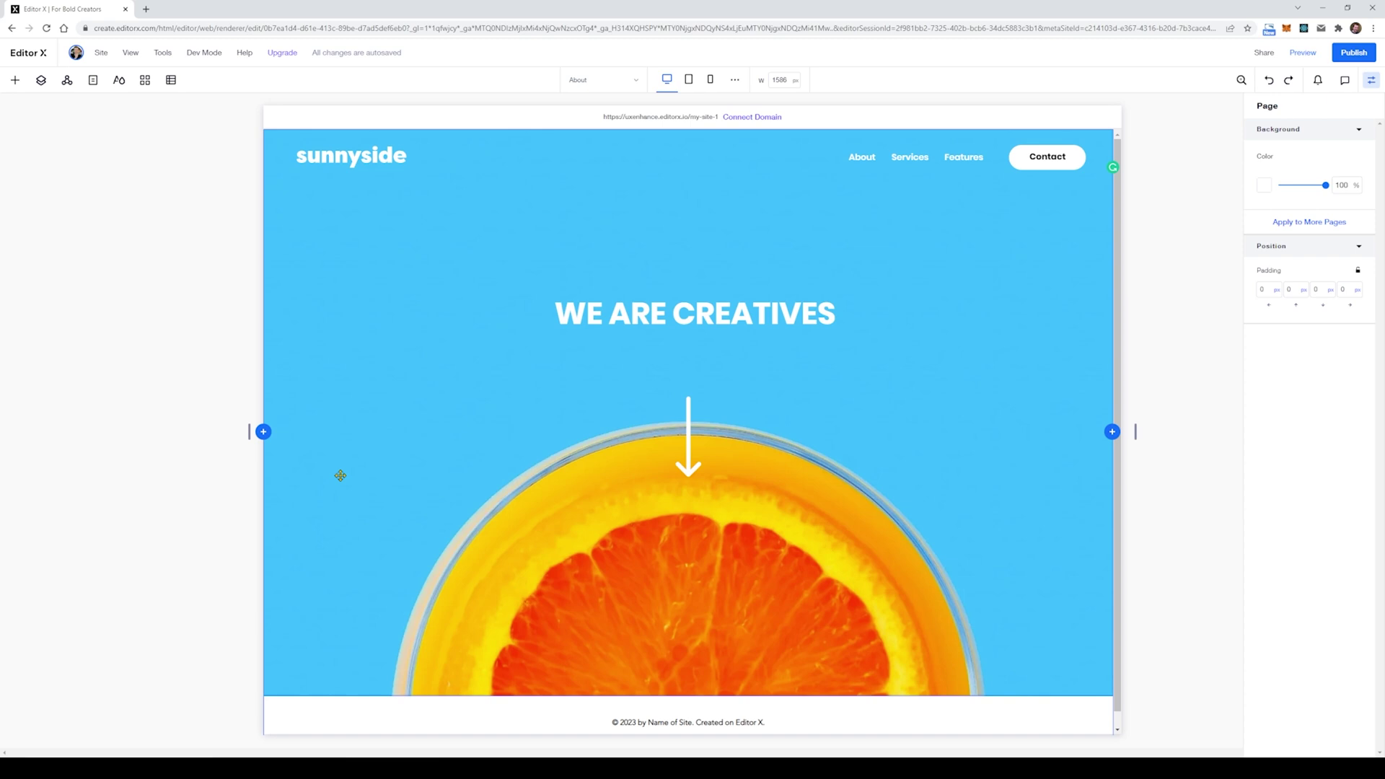
Step: Make the heading's font size scale between 10 and 50 and check it while resizing the page
left_click(721, 317)
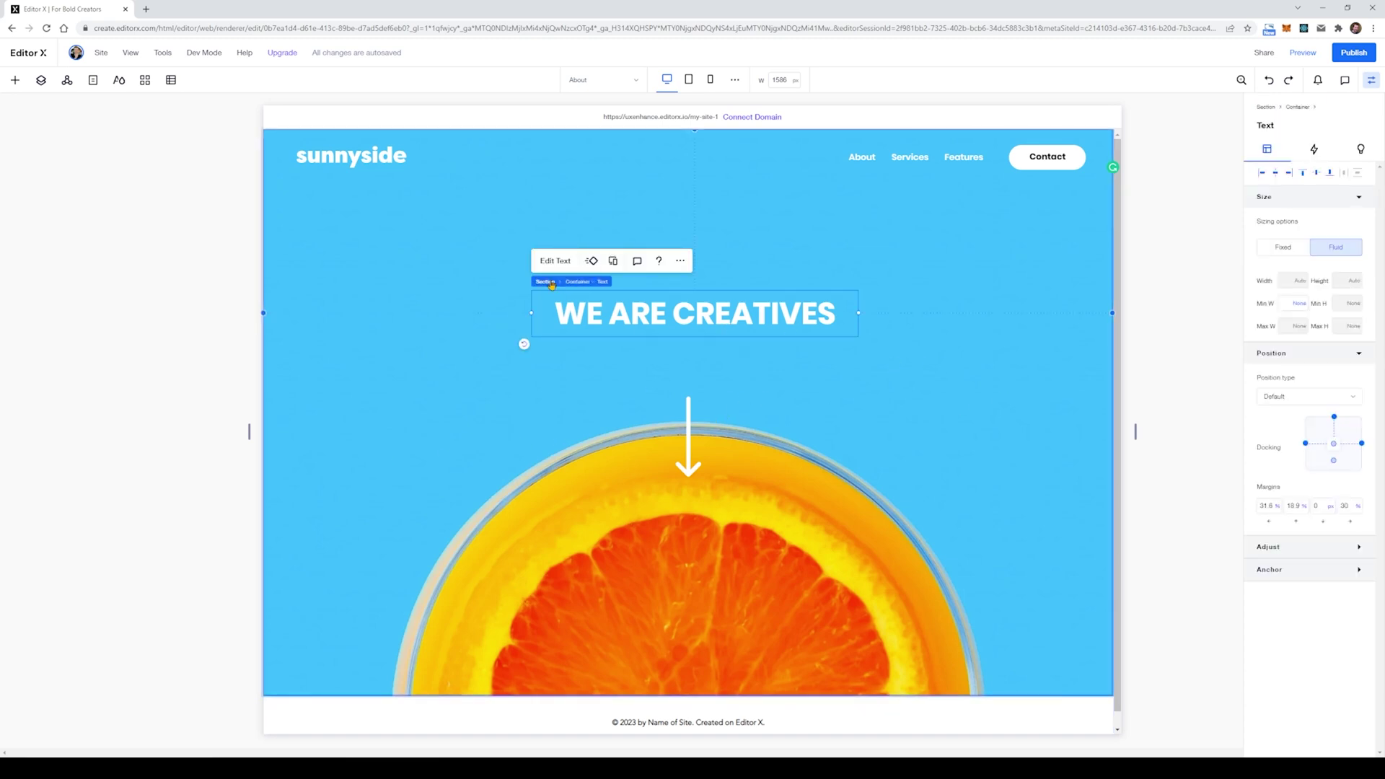
double_click(721, 323)
left_click(686, 241)
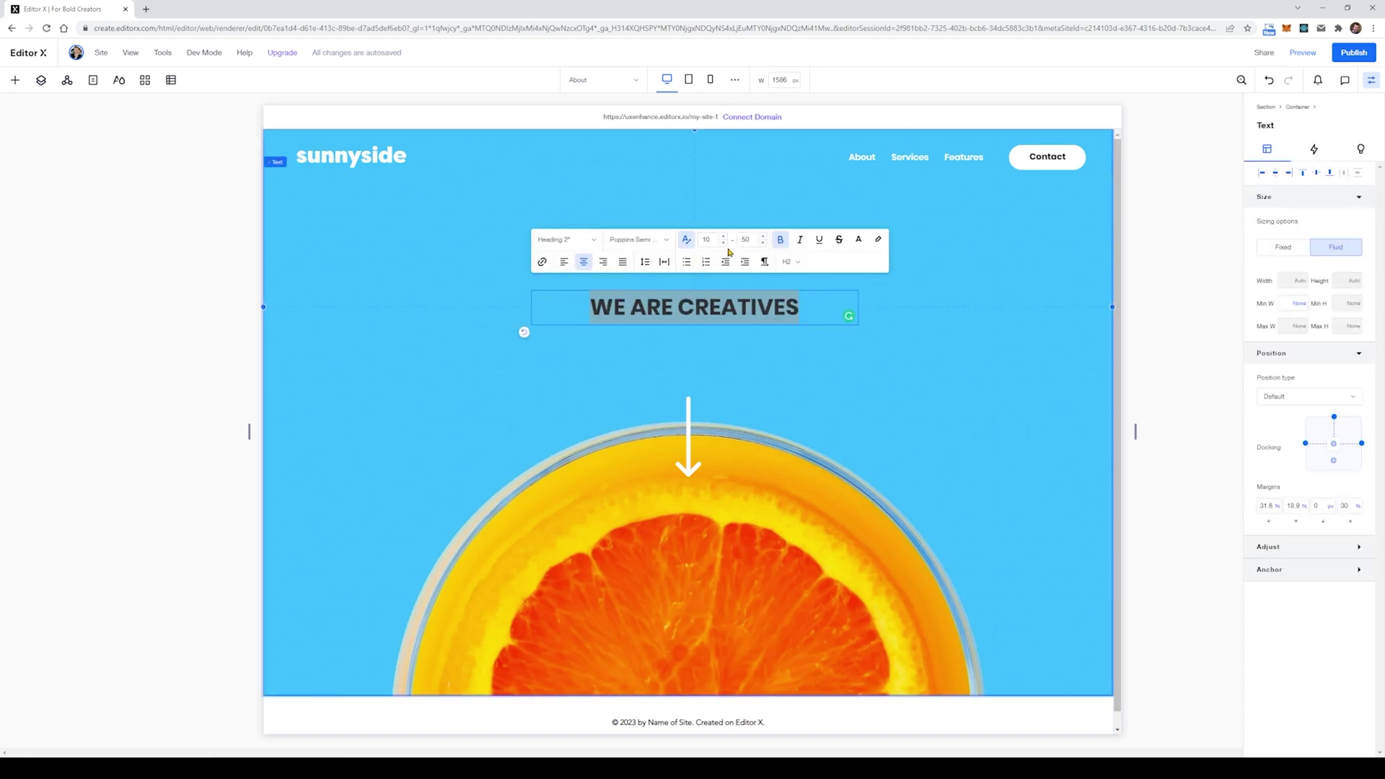
mouse_move(249, 431)
left_mouse_down()
mouse_move(232, 433)
mouse_move(445, 436)
mouse_move(247, 430)
left_mouse_up()
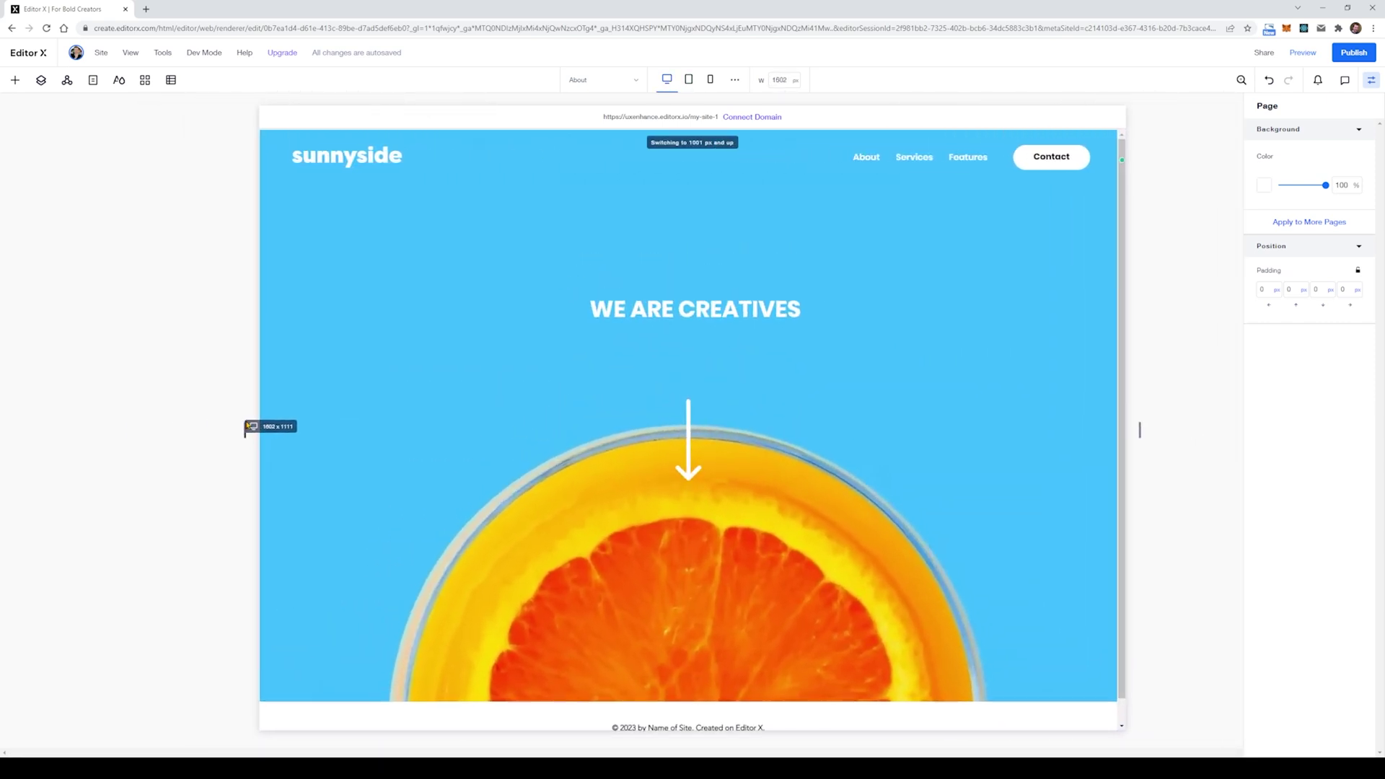
Step: Try a maximum size of 100 for the heading's scaling text, settle on 72 and check it while widening the page to 1452 px
left_click(691, 420)
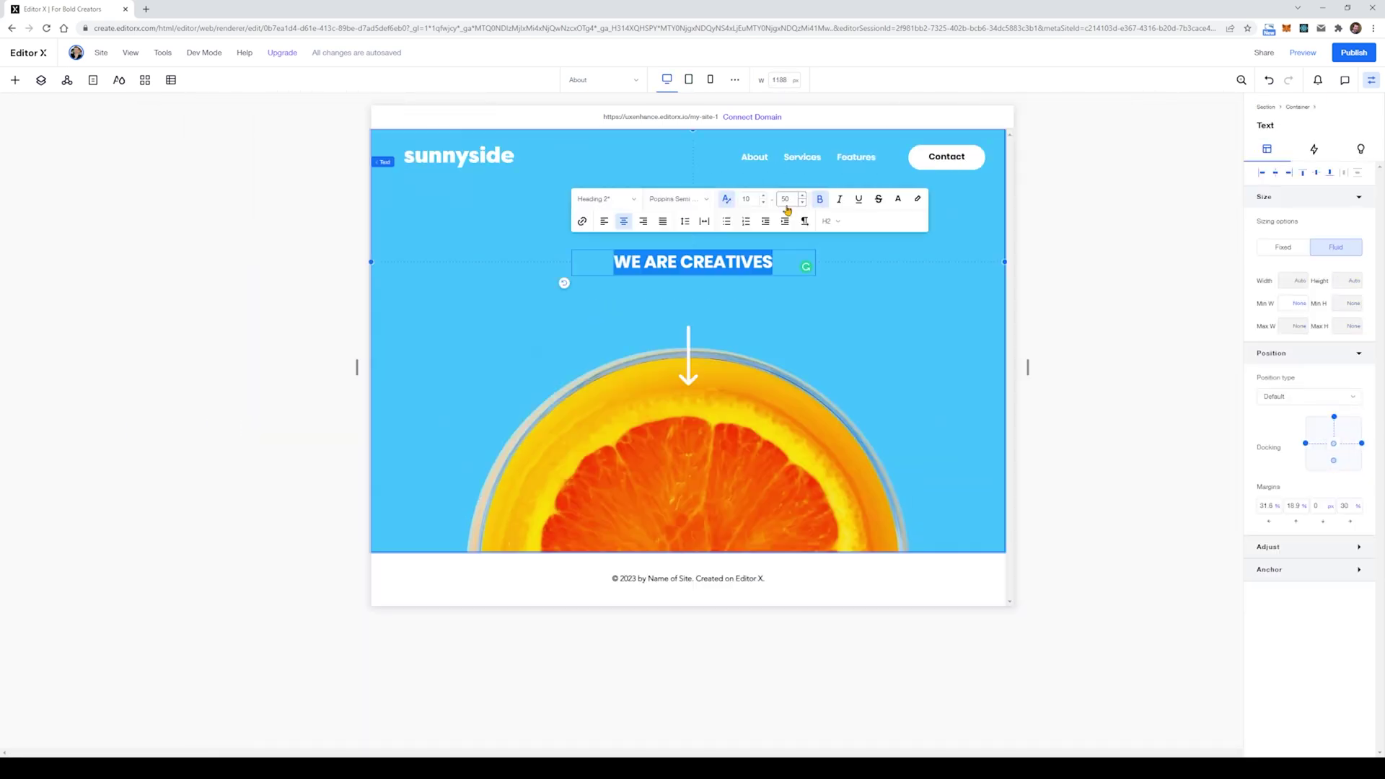
left_click(787, 199)
type("100")
key("Return")
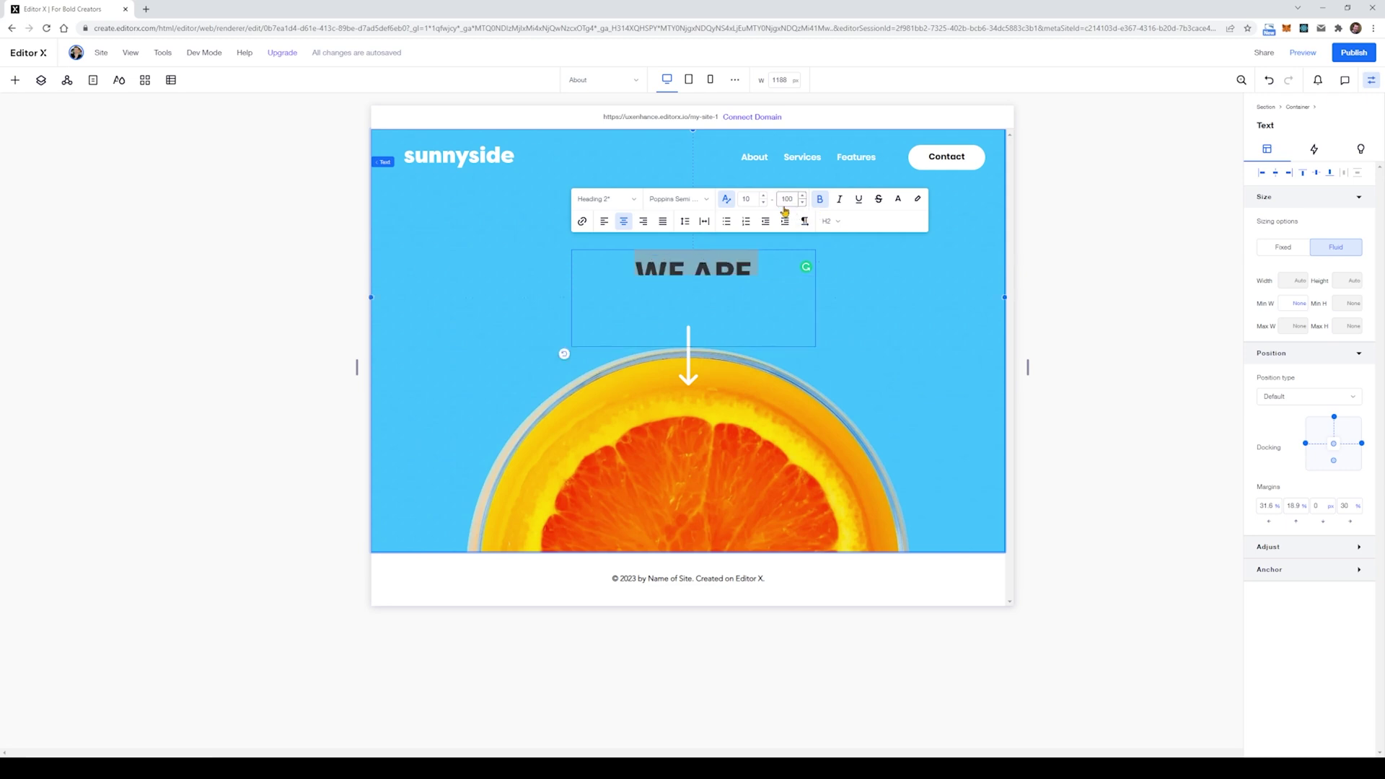
type("72")
key("Return")
left_click(311, 296)
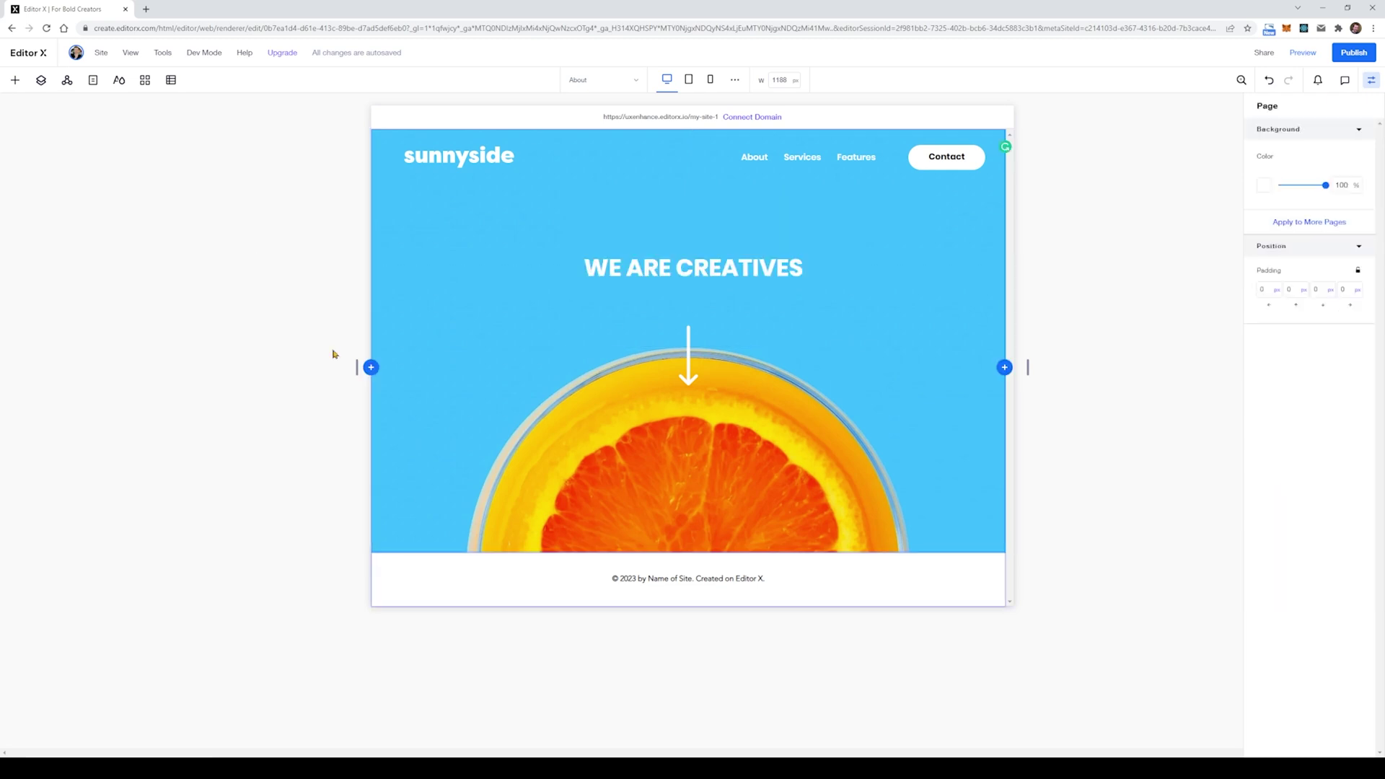
left_click_drag(357, 373, 285, 374)
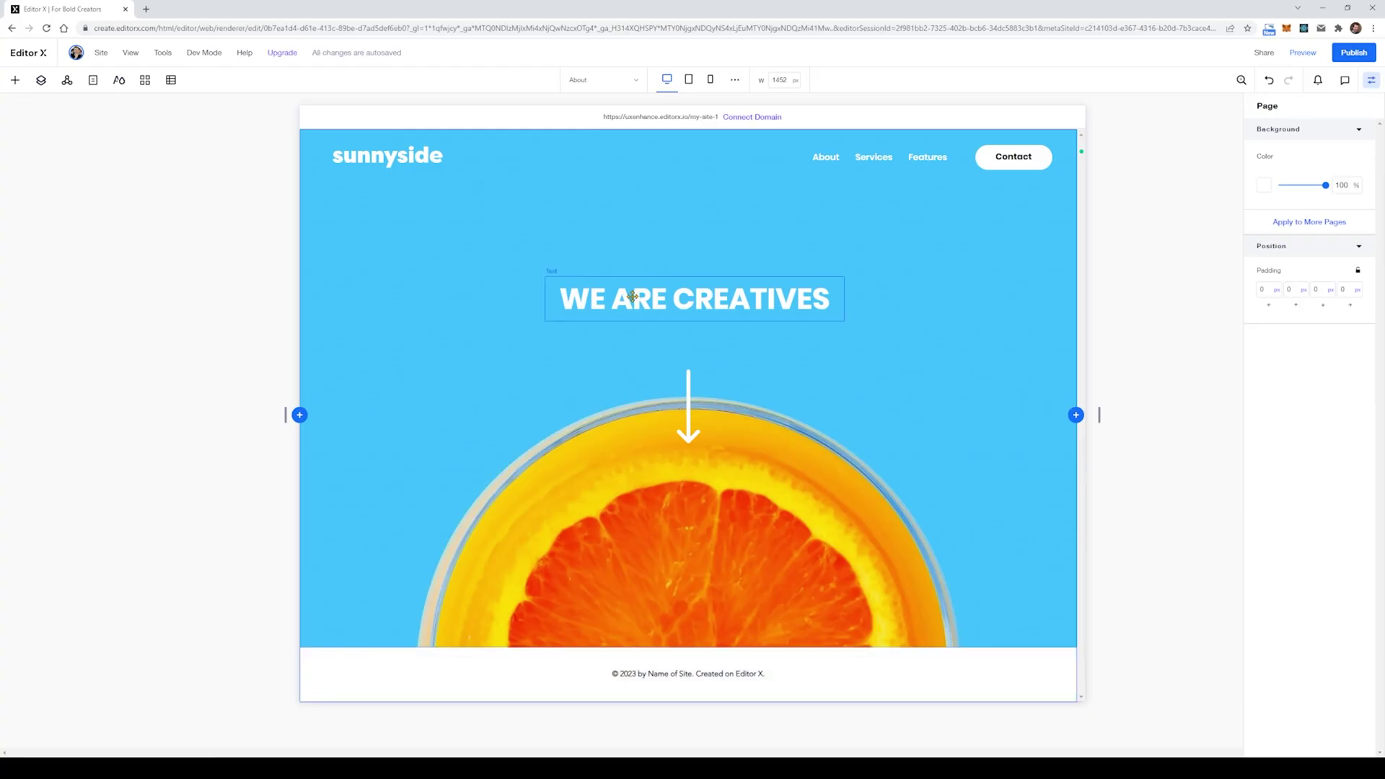
Step: Check the block beneath the hero in the Adobe XD design, and add a blank section below the hero in Editor X
left_click(692, 298)
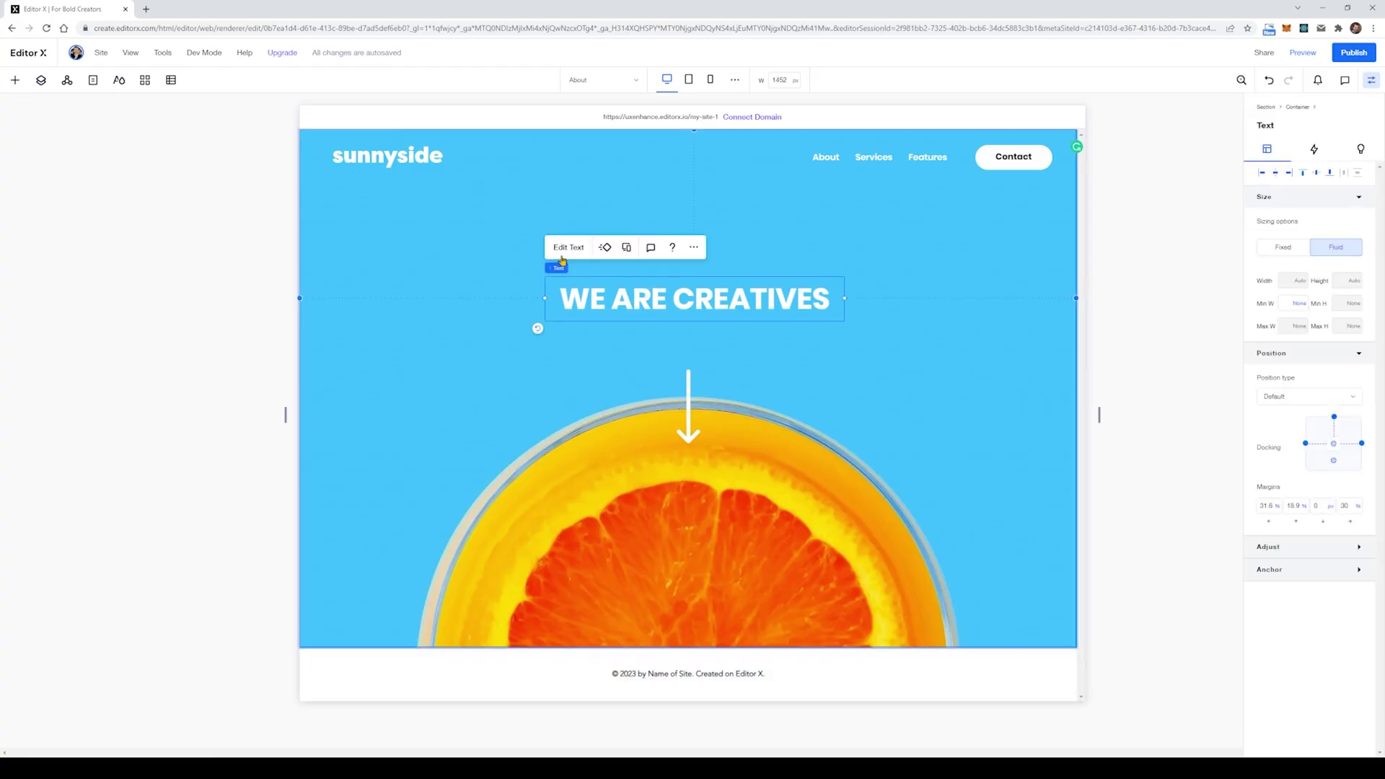
left_click(566, 243)
left_click(241, 538)
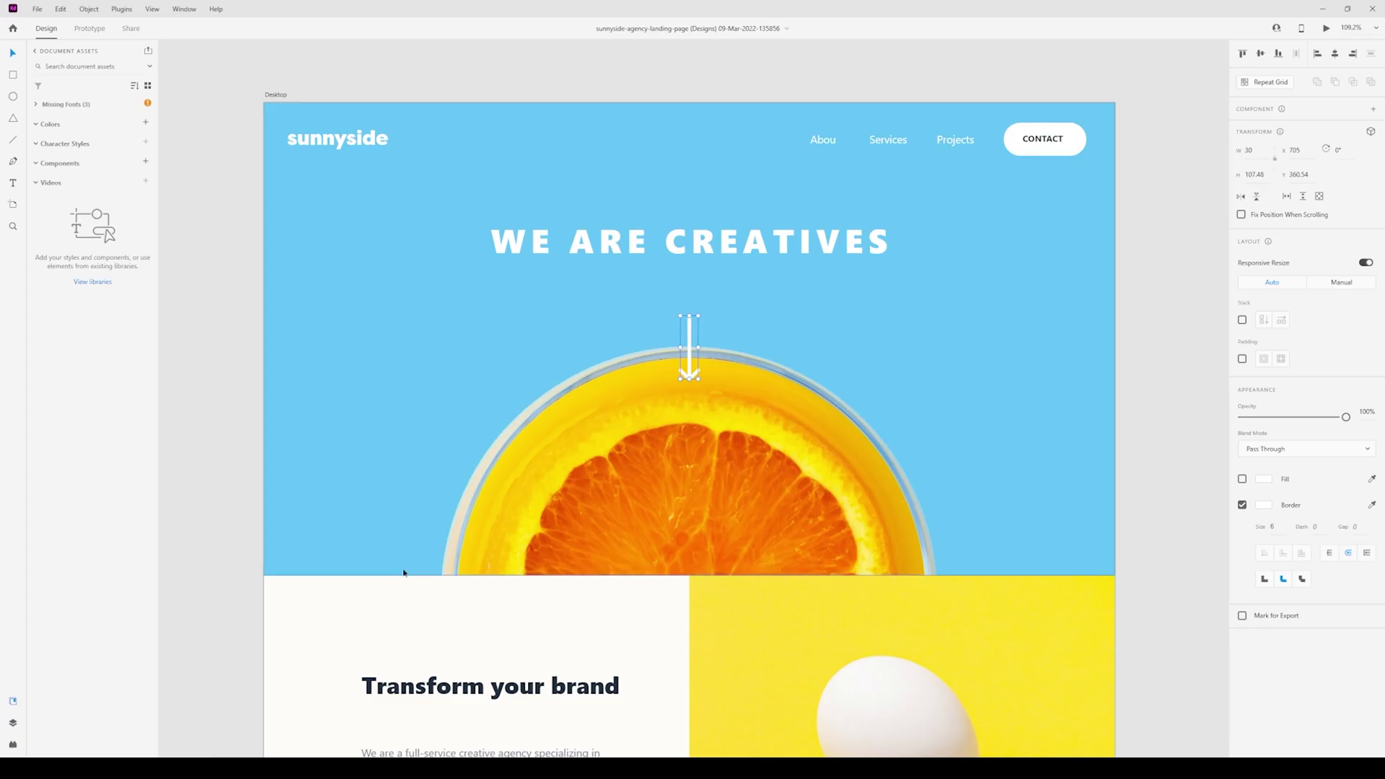
scroll(399, 575, "down", 8)
scroll(422, 525, "down", 2)
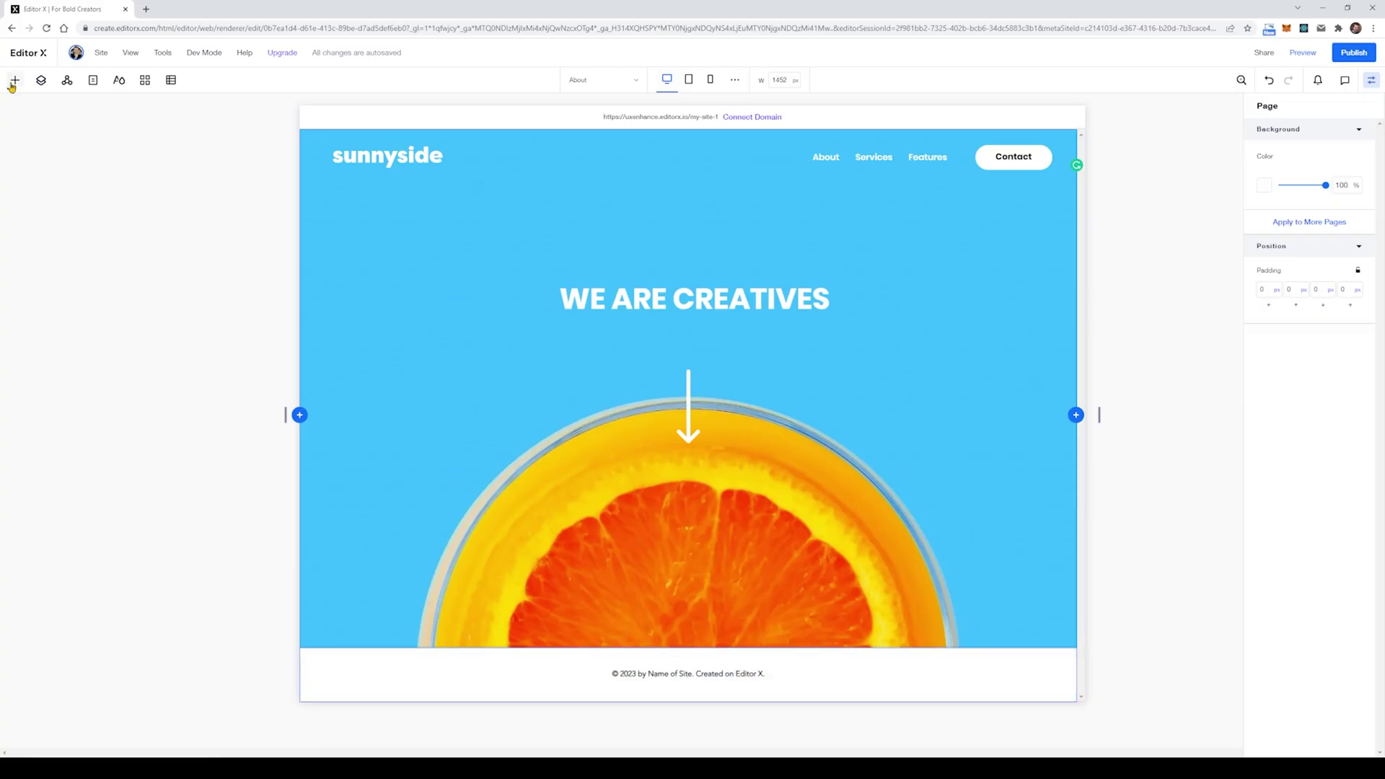
left_click(14, 81)
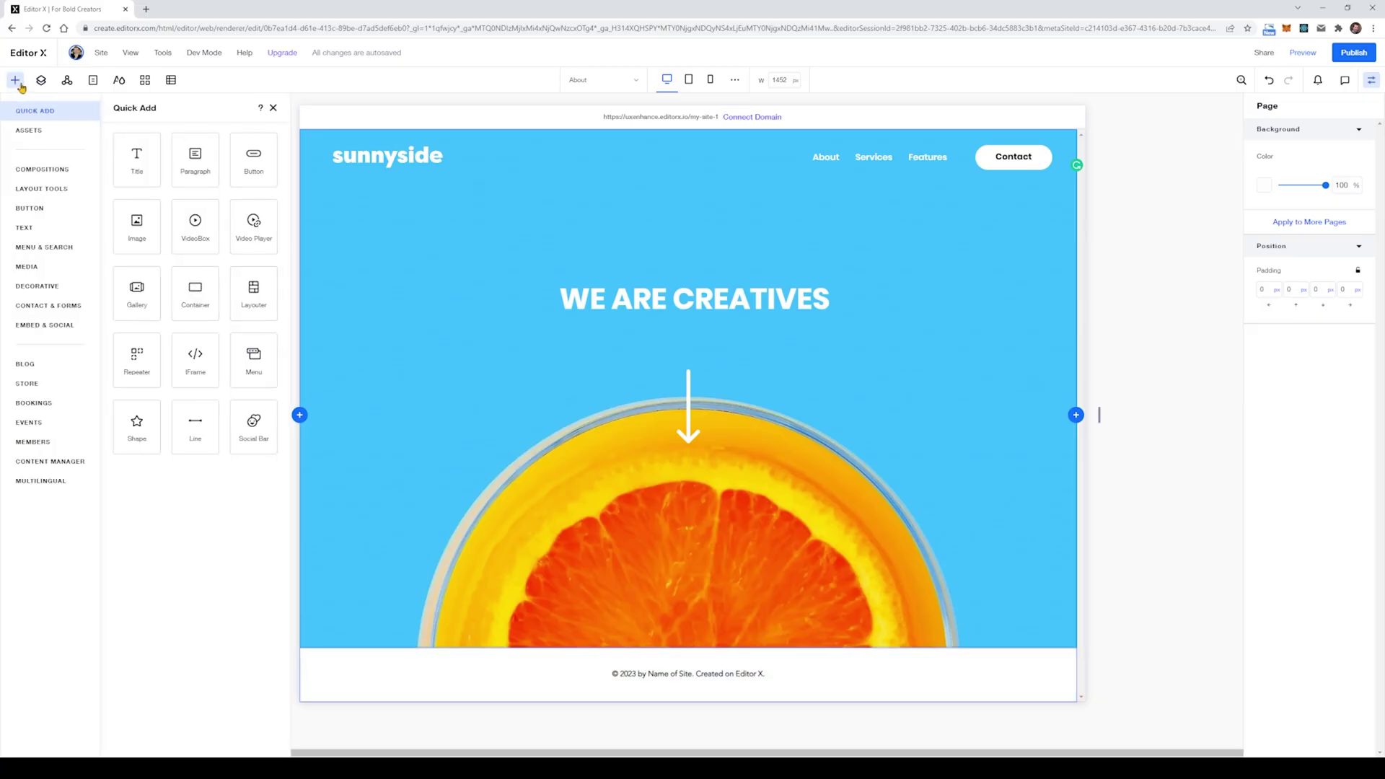
left_click(40, 81)
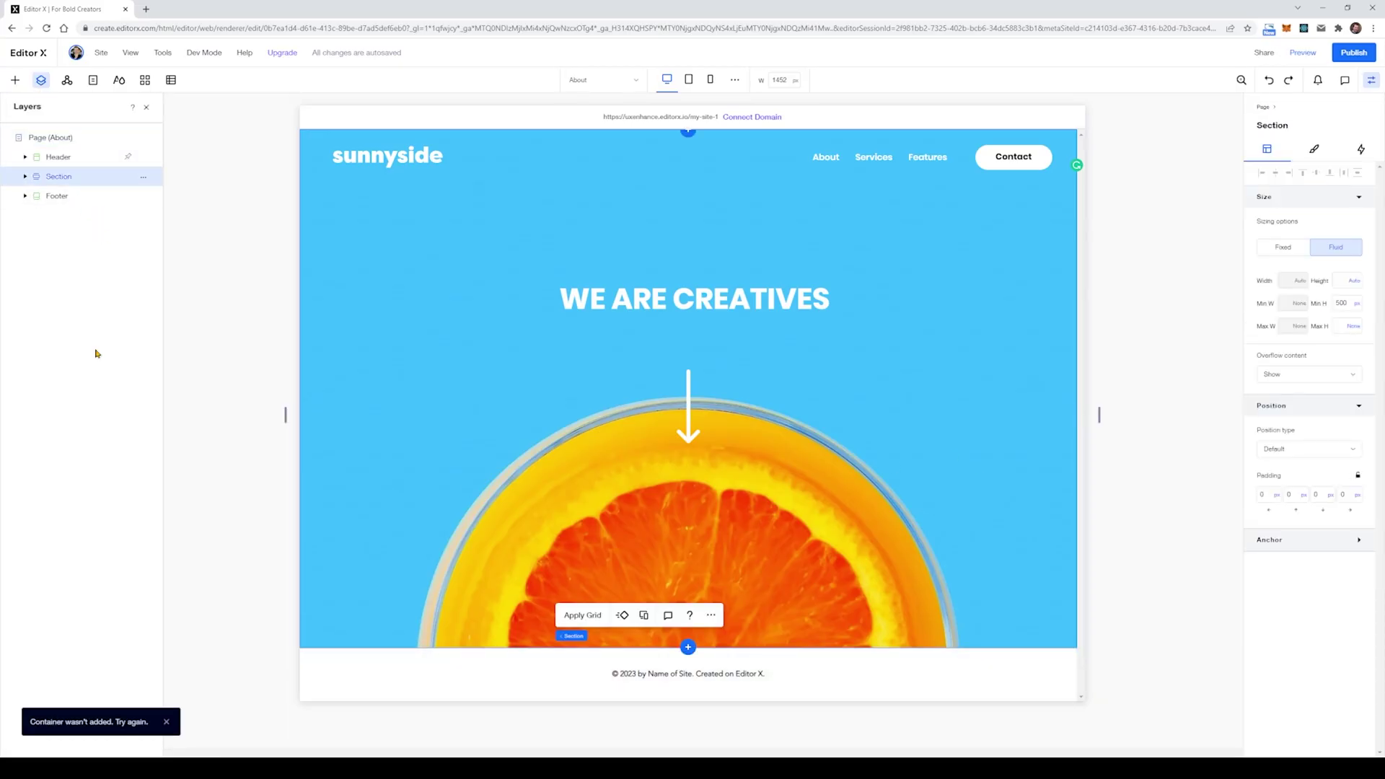
left_click(687, 647)
left_click(688, 596)
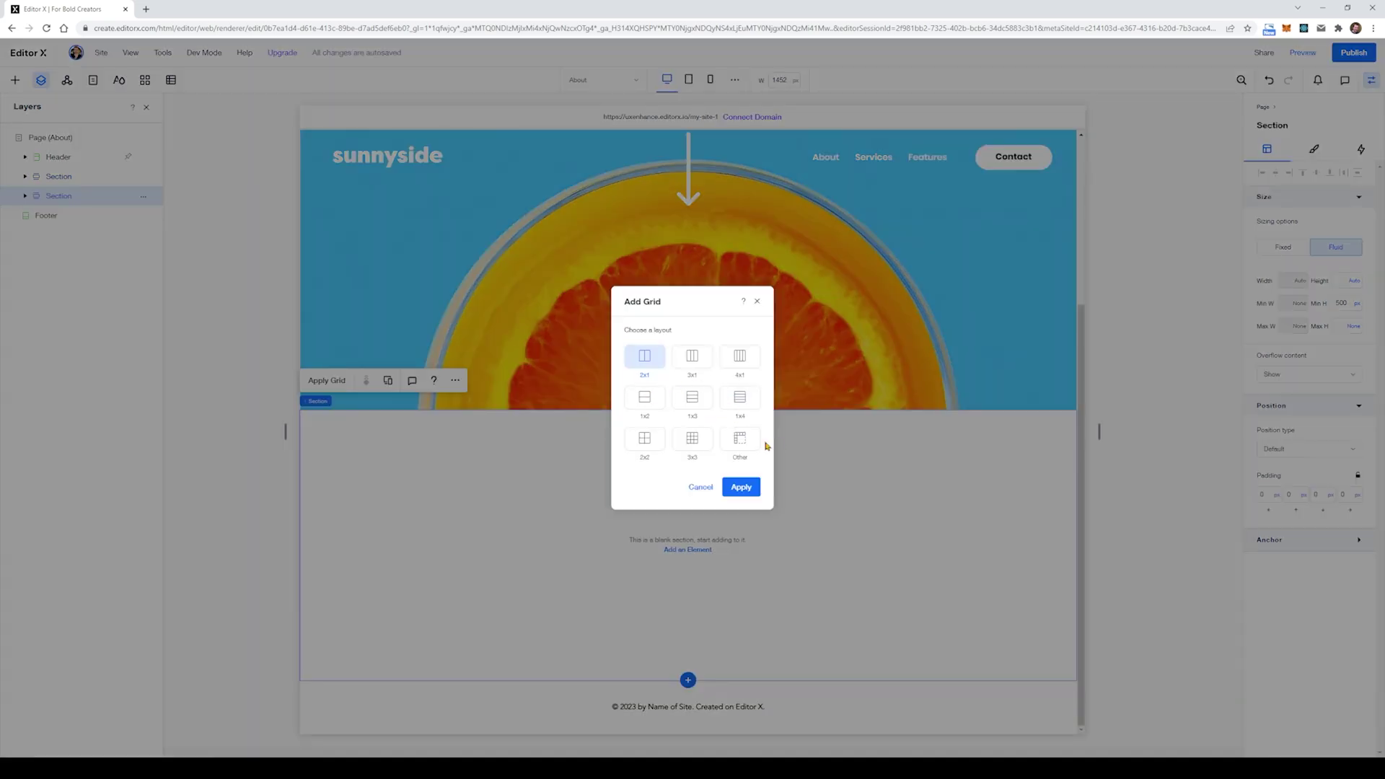
Step: Apply a 2x2 grid to the new section and set the section's minimum height to None
left_click(645, 438)
left_click(741, 488)
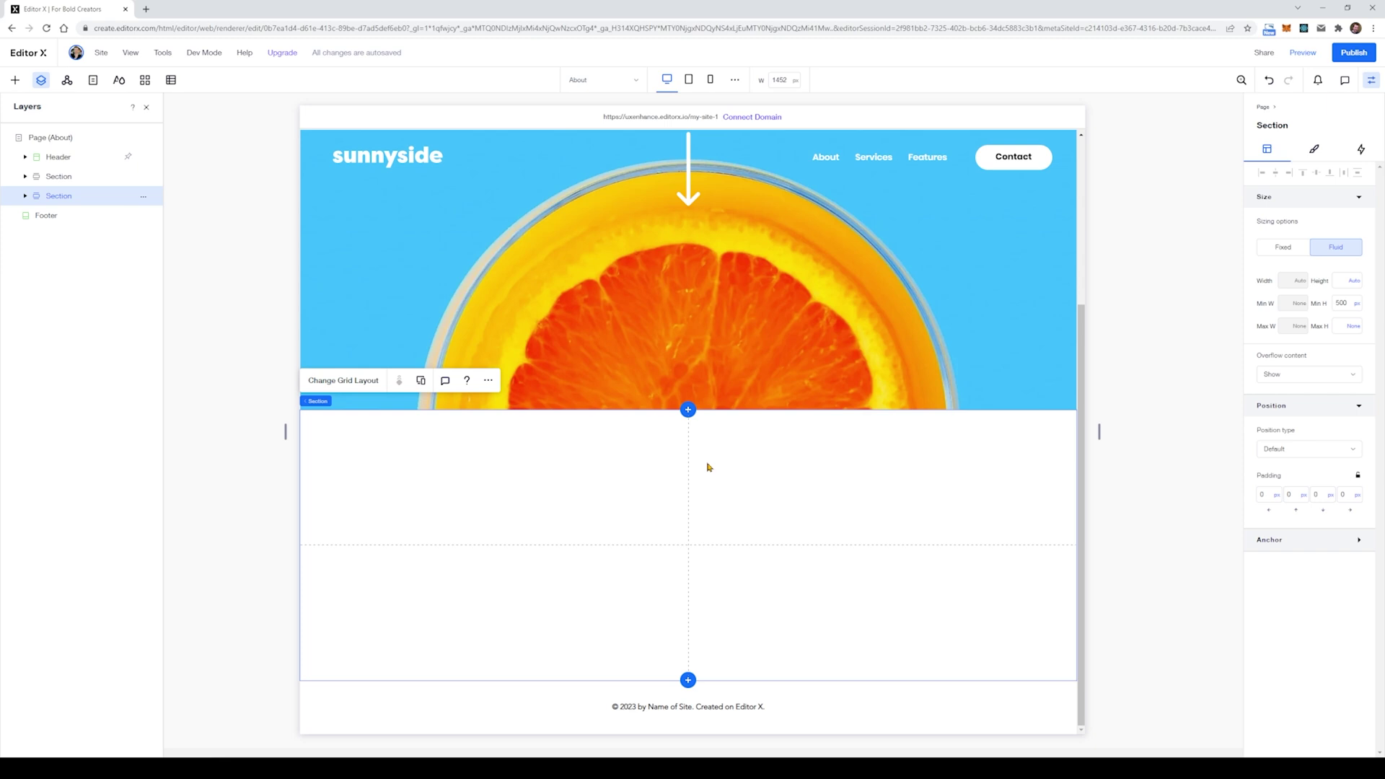
left_click(1357, 310)
left_click(1309, 326)
Step: Set the minimum height of the section grid's first row to 50vw
left_click(345, 380)
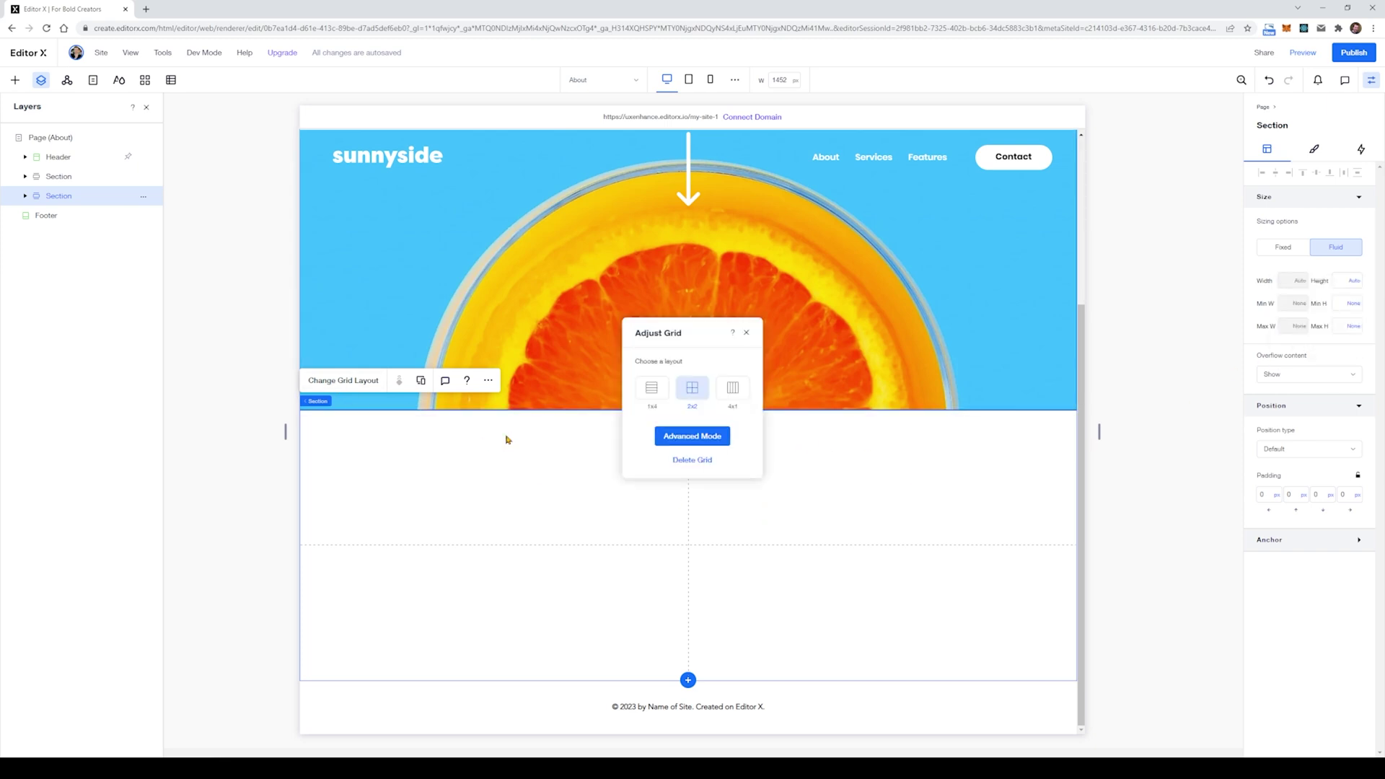
left_click(725, 437)
left_click(287, 494)
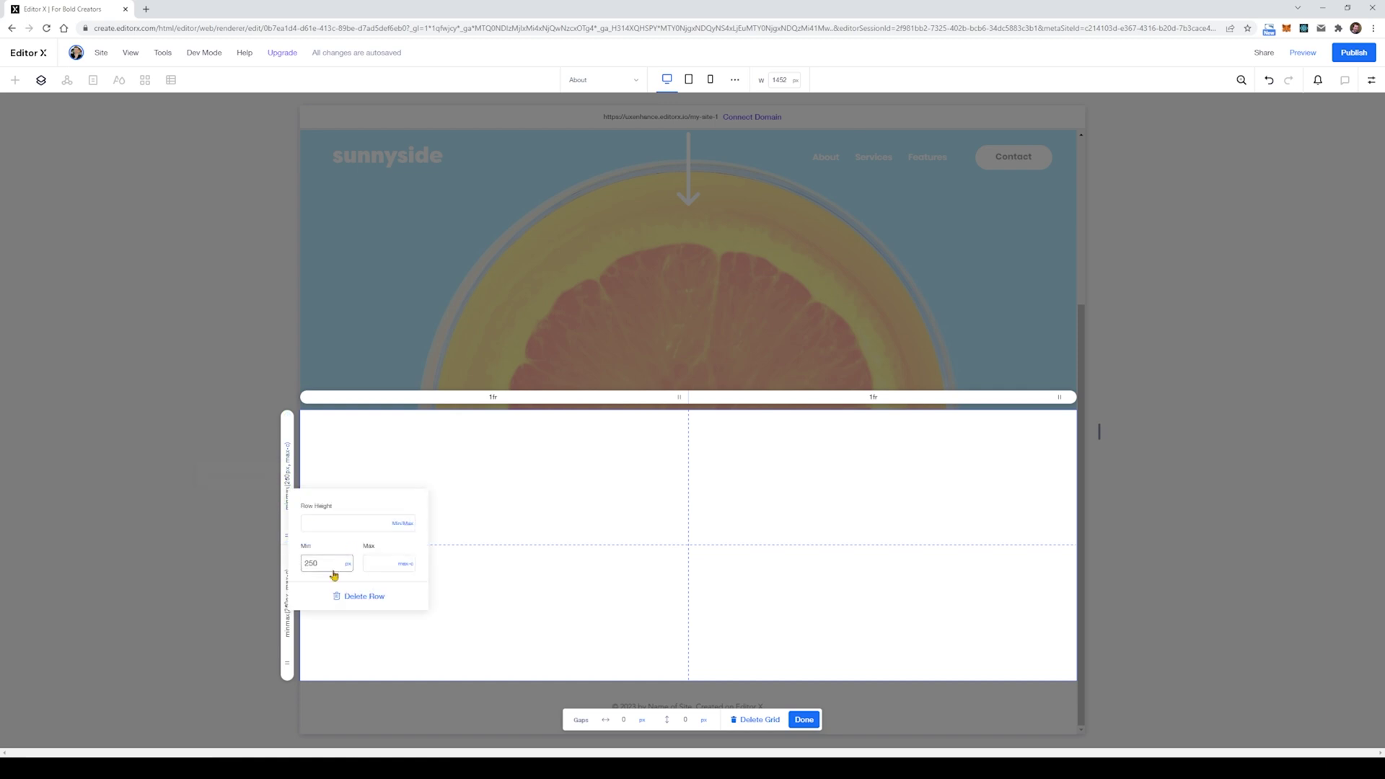
type("50vw")
left_click(803, 719)
Step: Set the minimum height of the section grid's second row to 50 in viewport width (vw) units
scroll(845, 603, "down", 3)
scroll(845, 603, "up", 1)
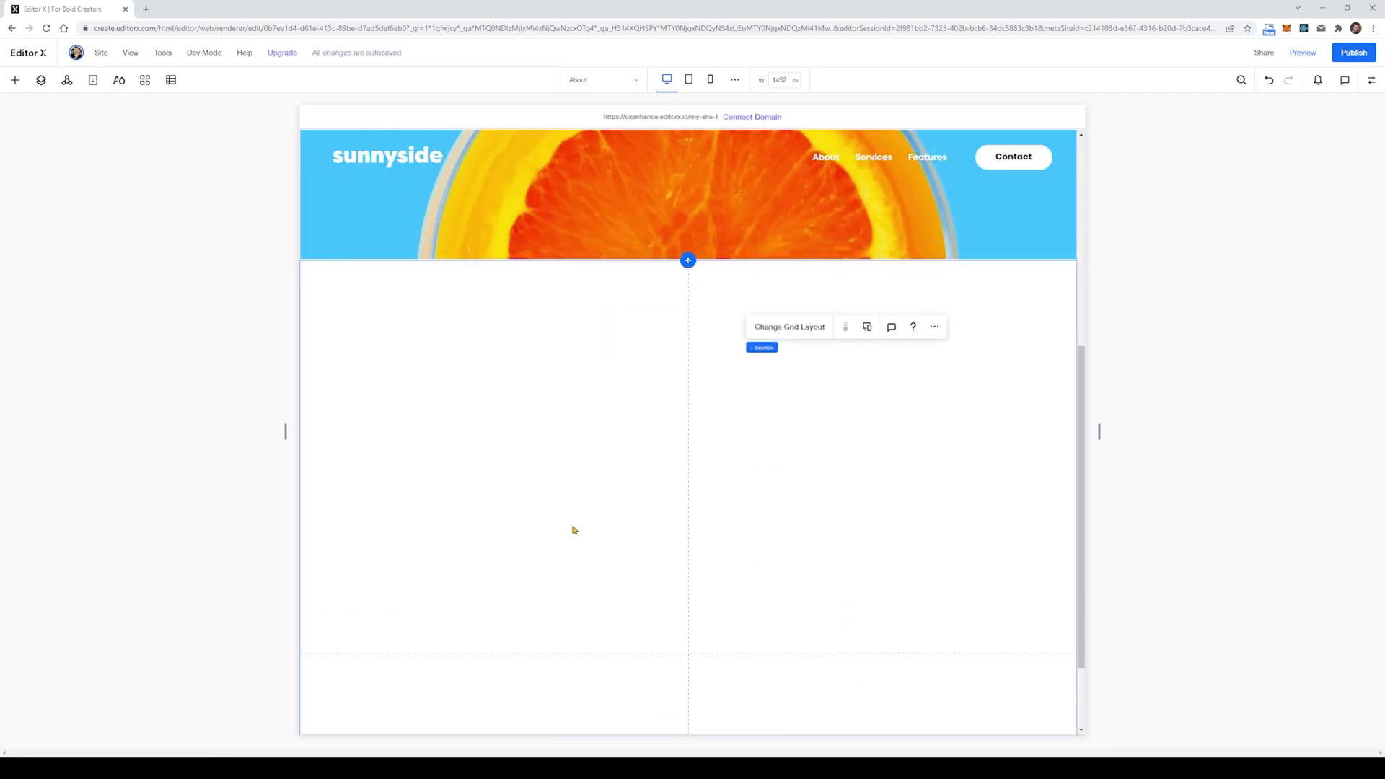
left_click(803, 272)
left_click(699, 436)
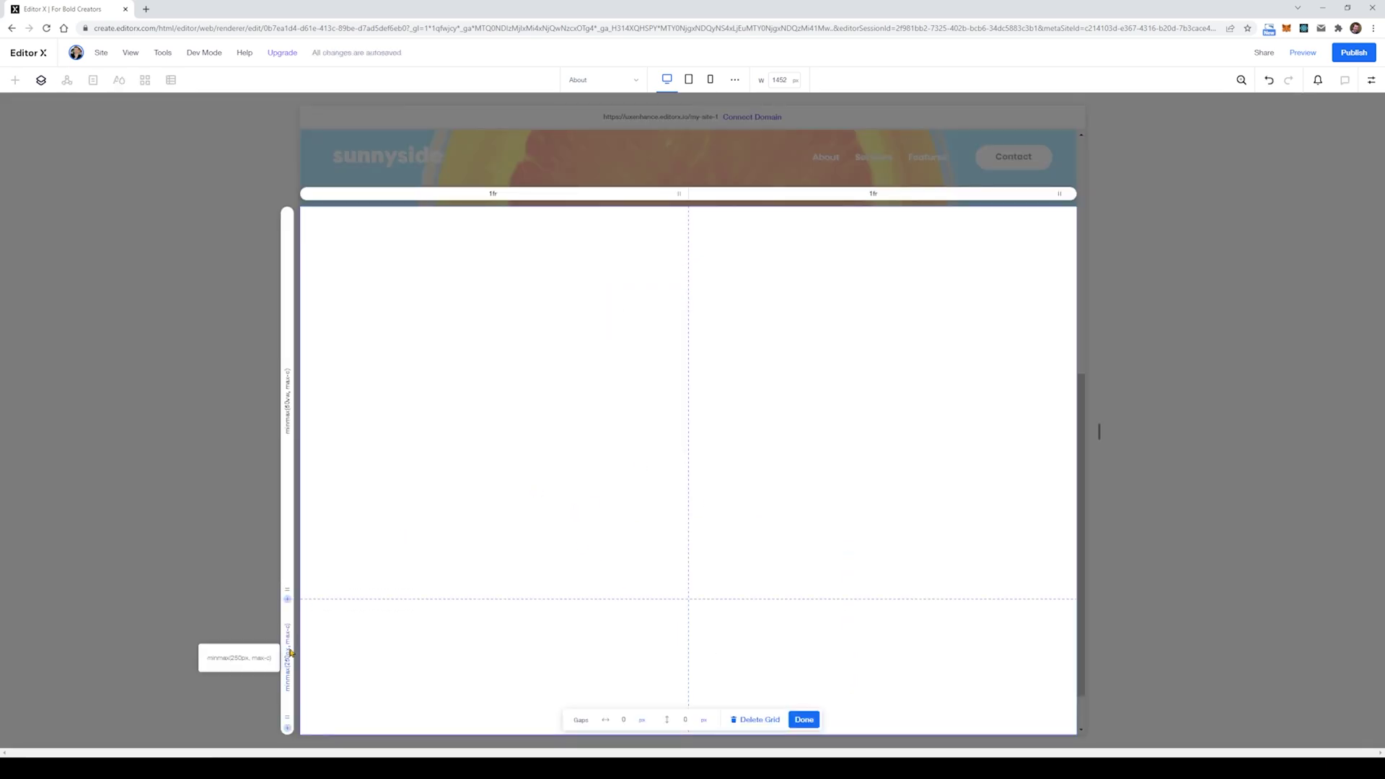
left_click(289, 666)
left_click(346, 709)
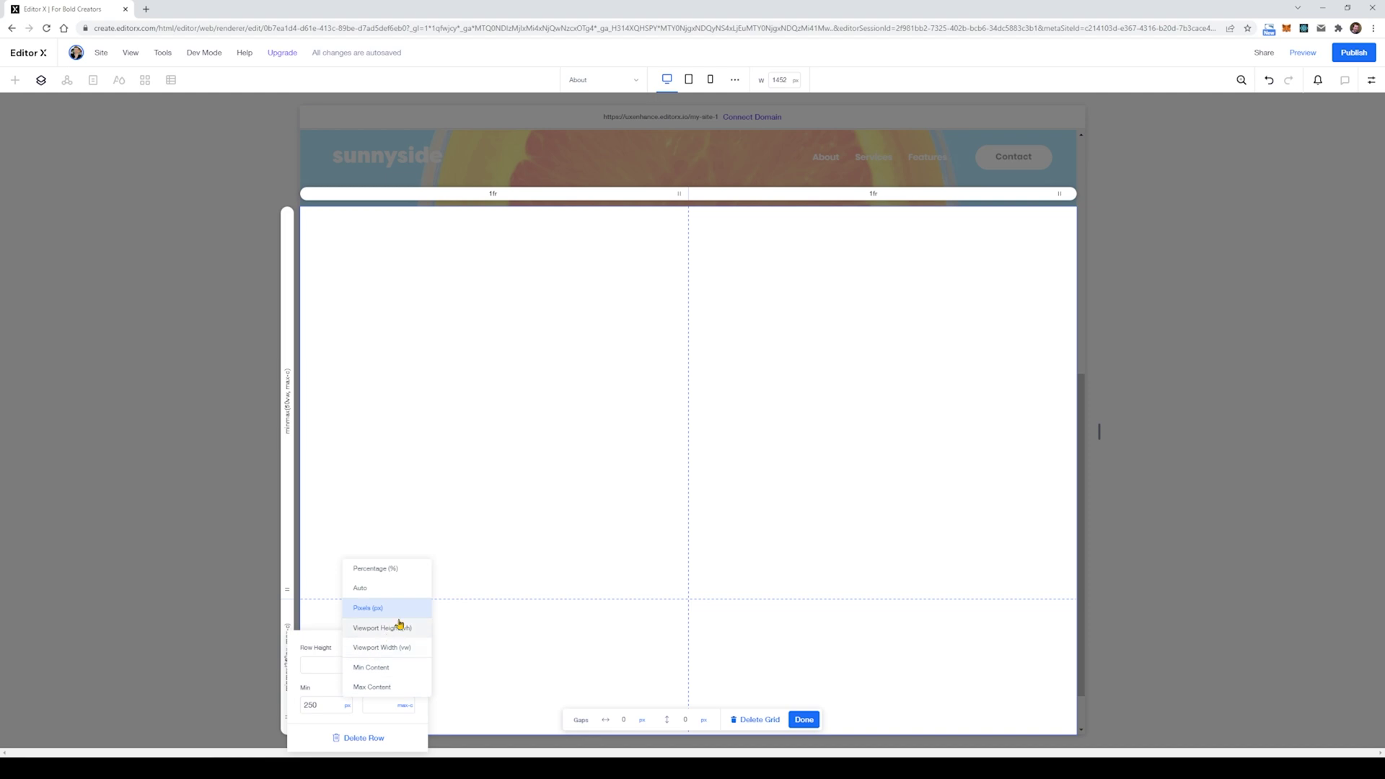
left_click(411, 585)
type("50")
left_click(347, 706)
left_click(381, 724)
left_click(804, 719)
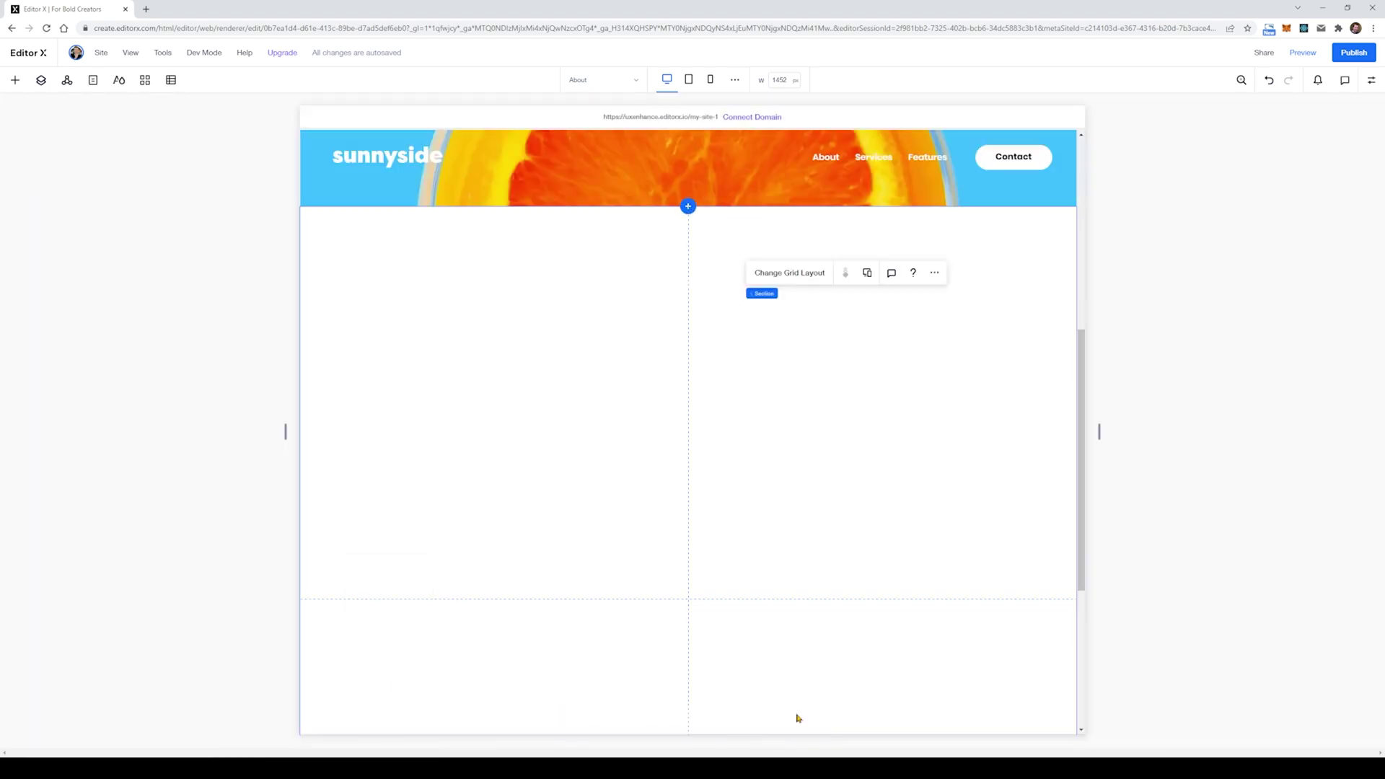
Step: Narrow the page to 1236 px to test the grid and compare it with the egg image block in the Adobe XD design
left_click_drag(1099, 432, 1042, 433)
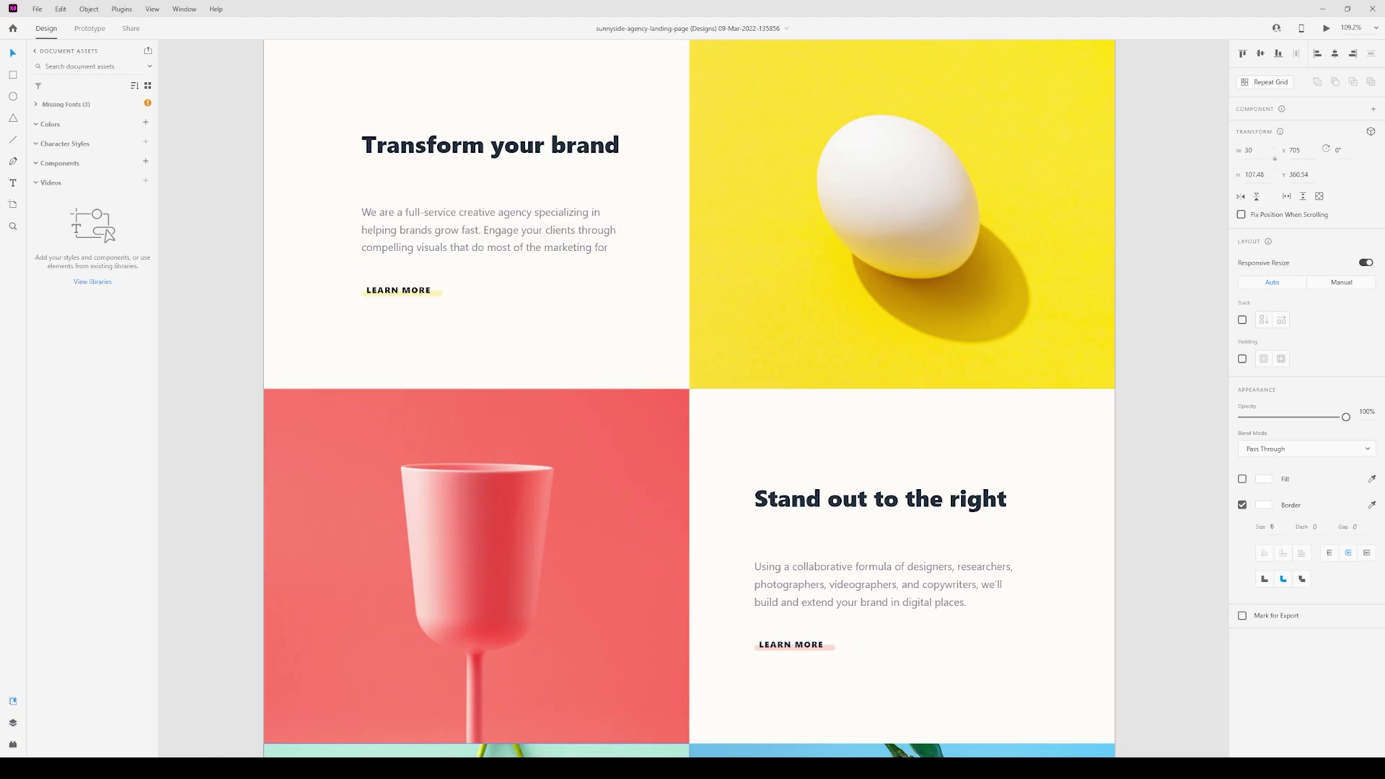
scroll(900, 442, "up", 2)
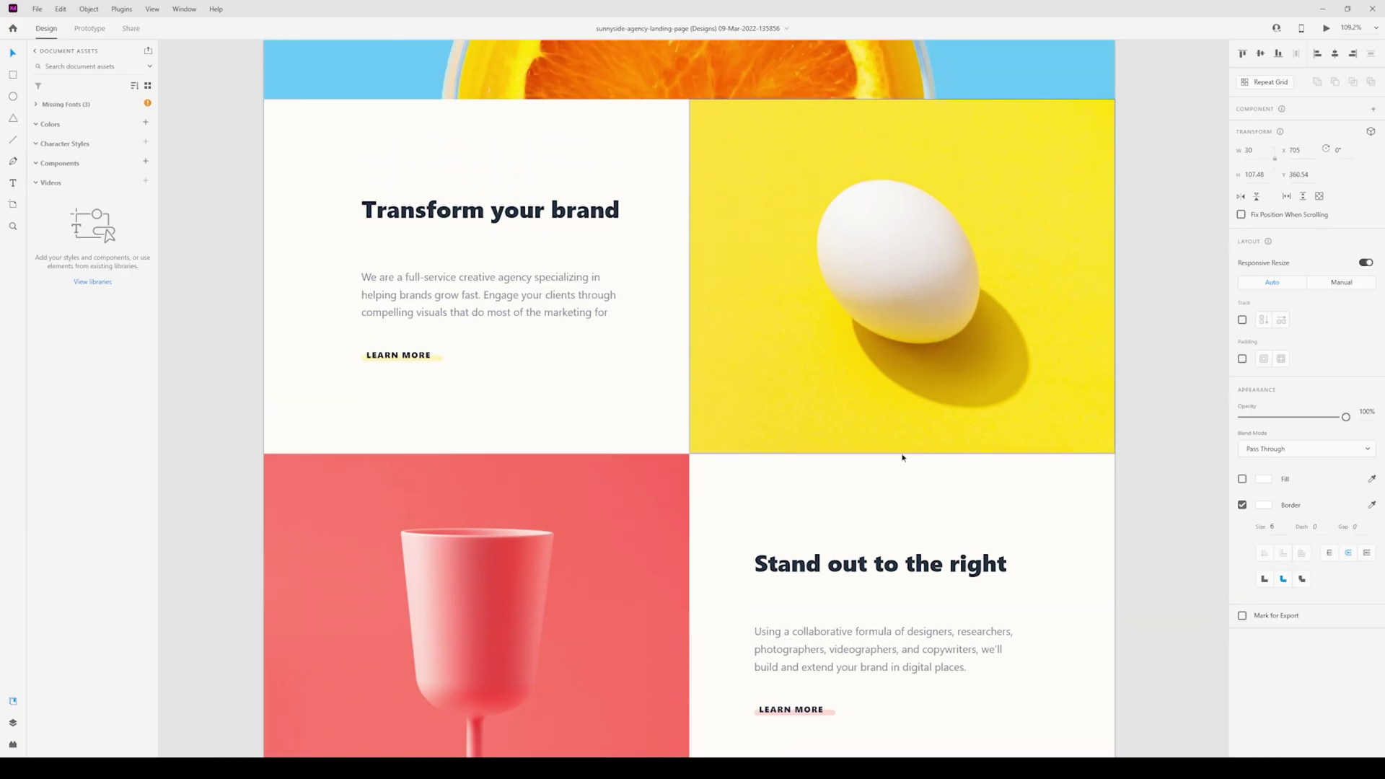
key("alt+Tab")
double_click(1074, 249)
key("alt+Left")
double_click(937, 249)
left_click(1171, 541)
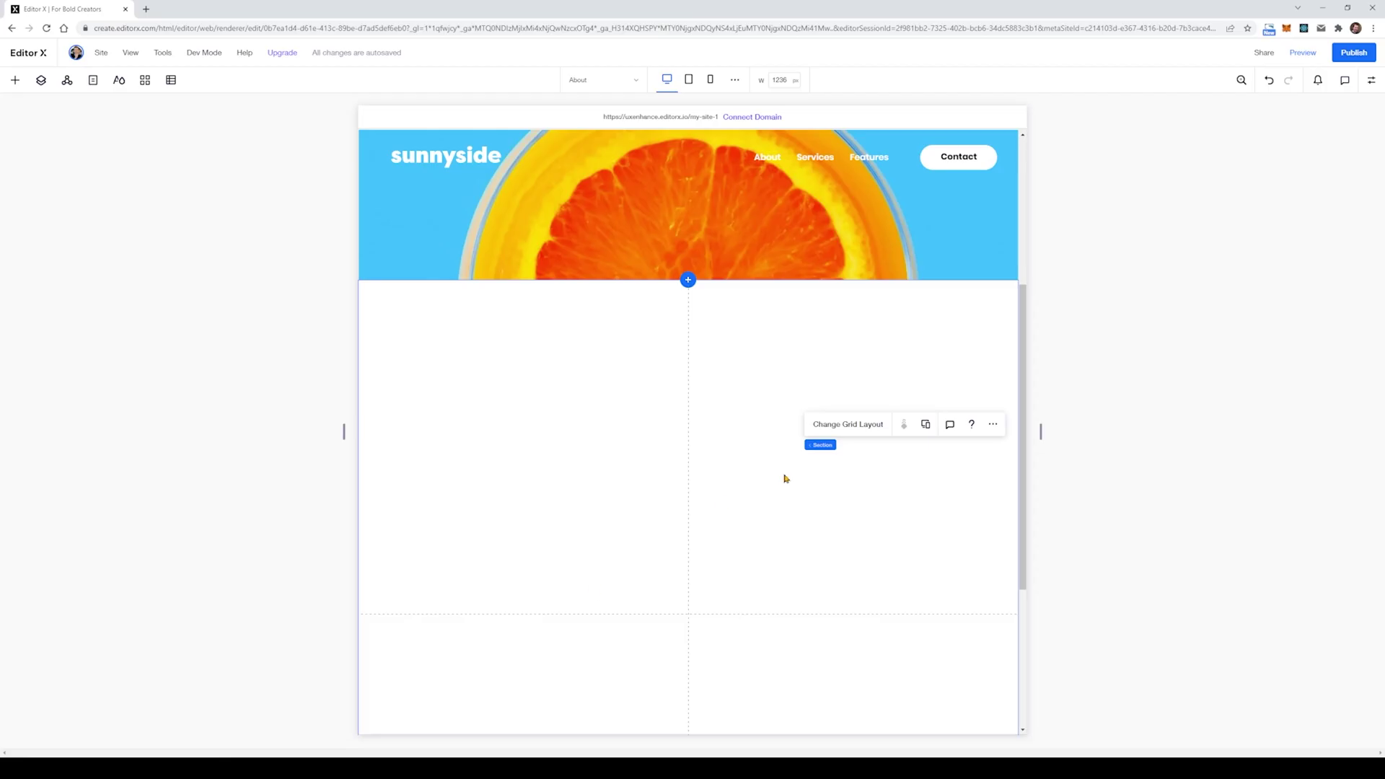
Step: Add an image to the section's upper-right grid cell and replace its picture with an uploaded image-transform.jpg
left_click(15, 79)
left_click(49, 112)
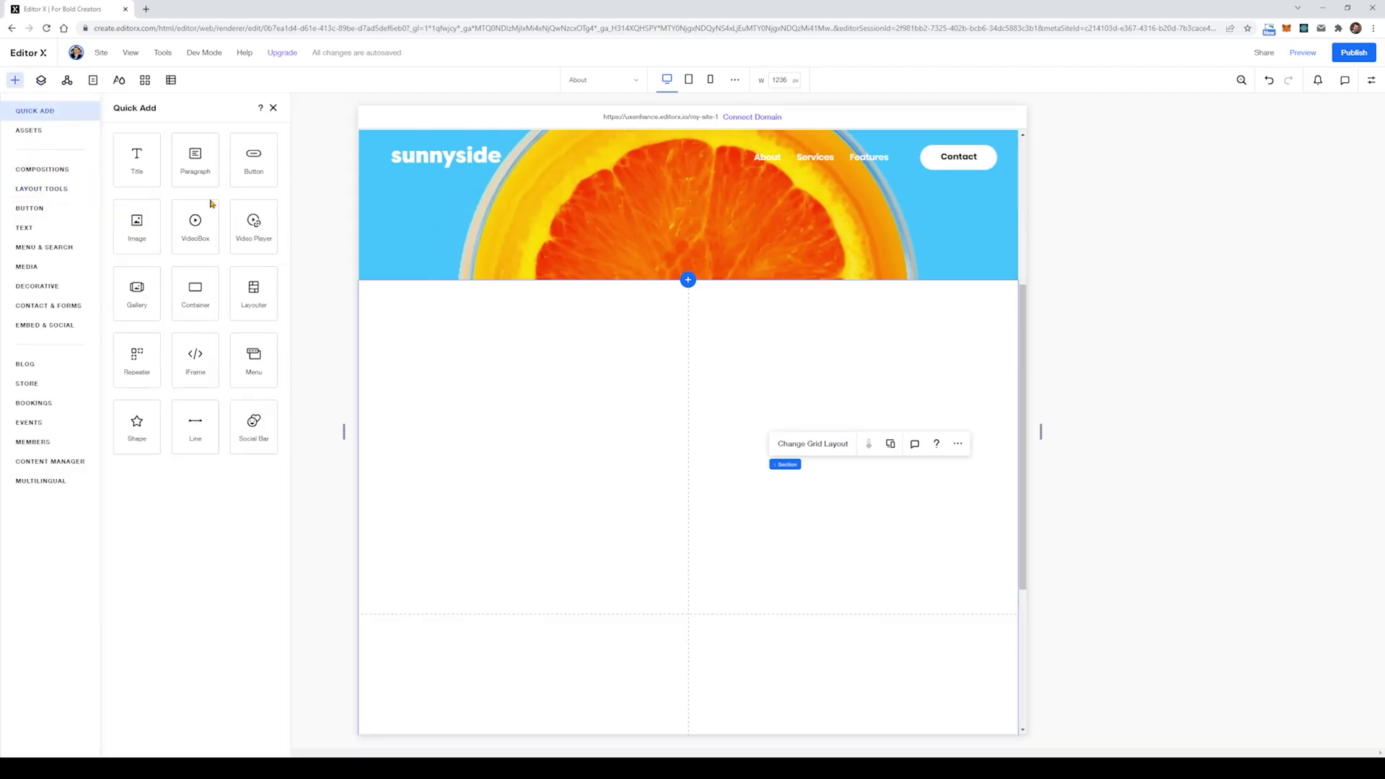
left_click_drag(137, 225, 816, 381)
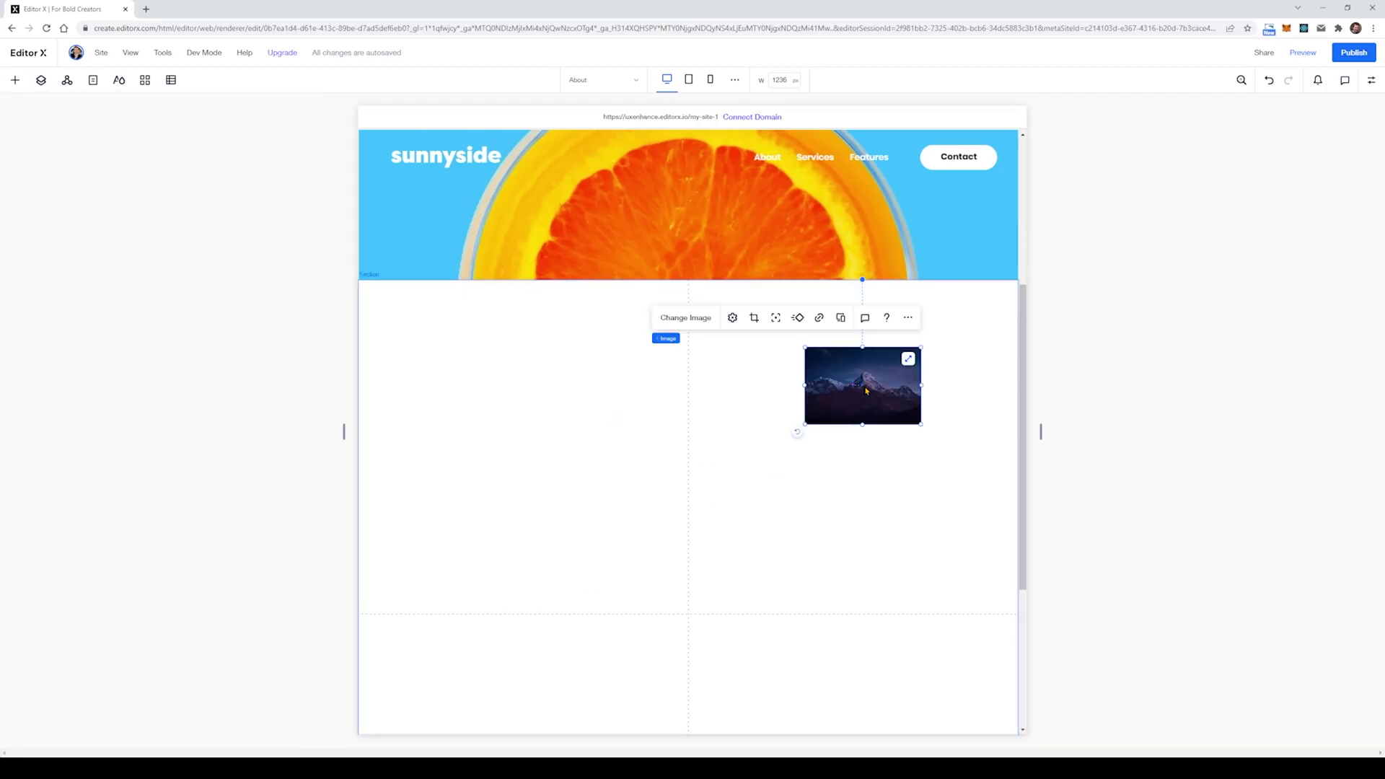
left_click(691, 318)
left_click(311, 212)
key("alt+Tab")
left_click_drag(1215, 541, 628, 391)
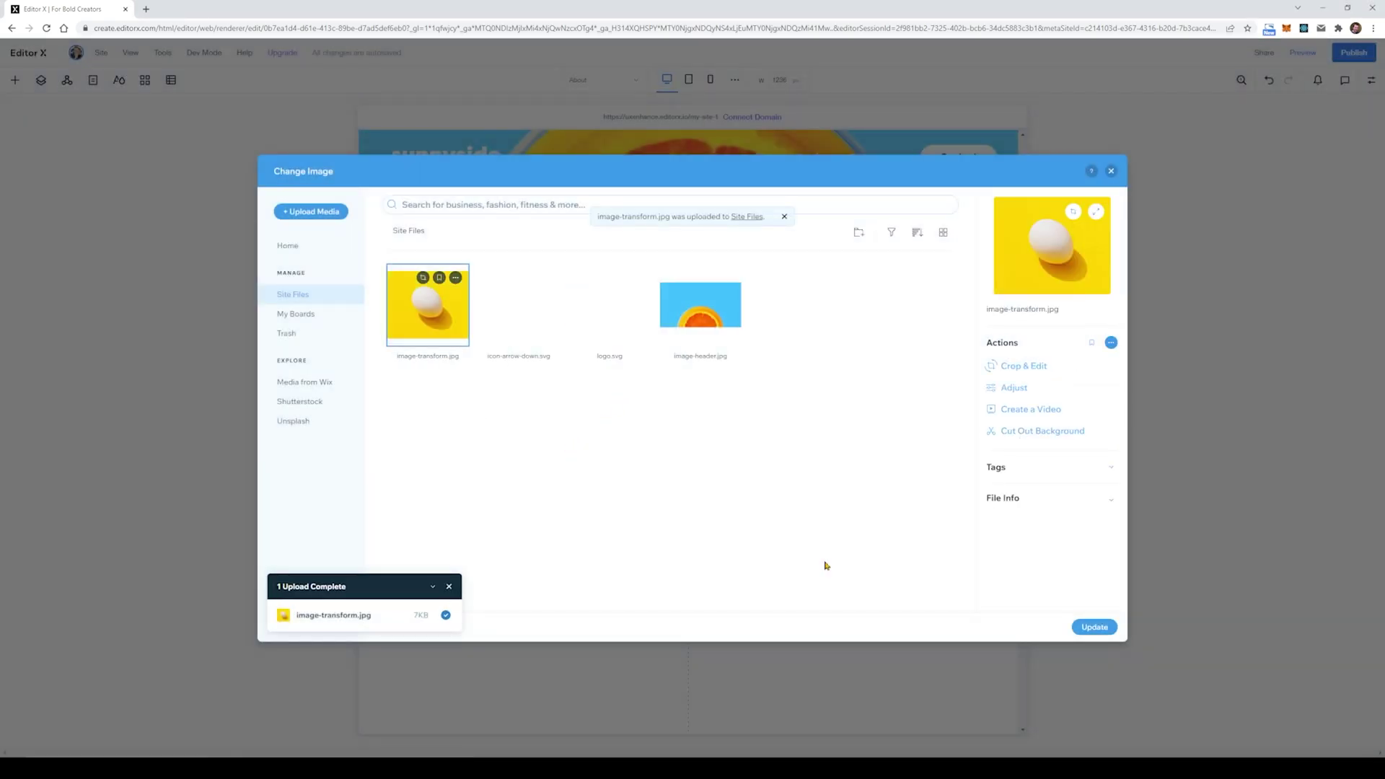
left_click(1104, 628)
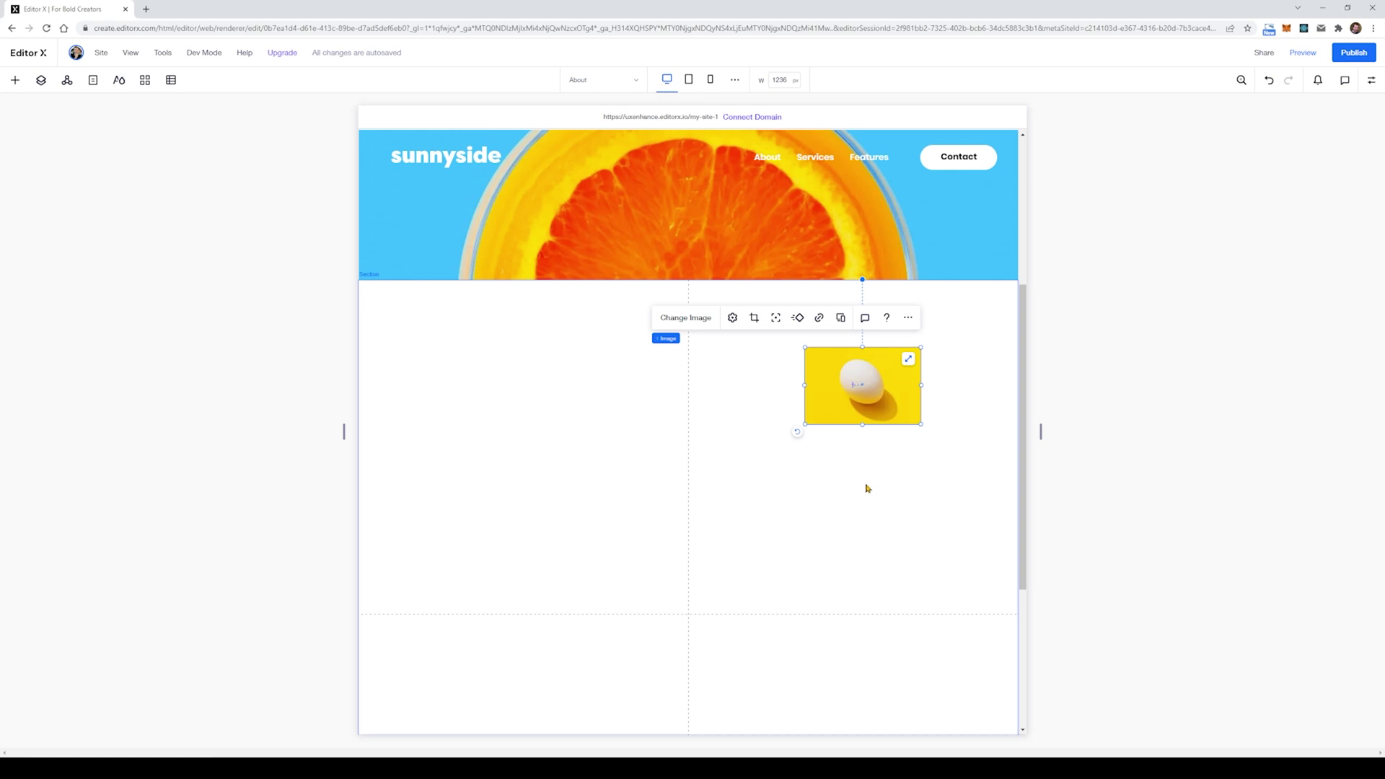
Step: Stretch the egg image so it fills the whole upper-right grid cell
left_click(908, 358)
left_click(817, 356)
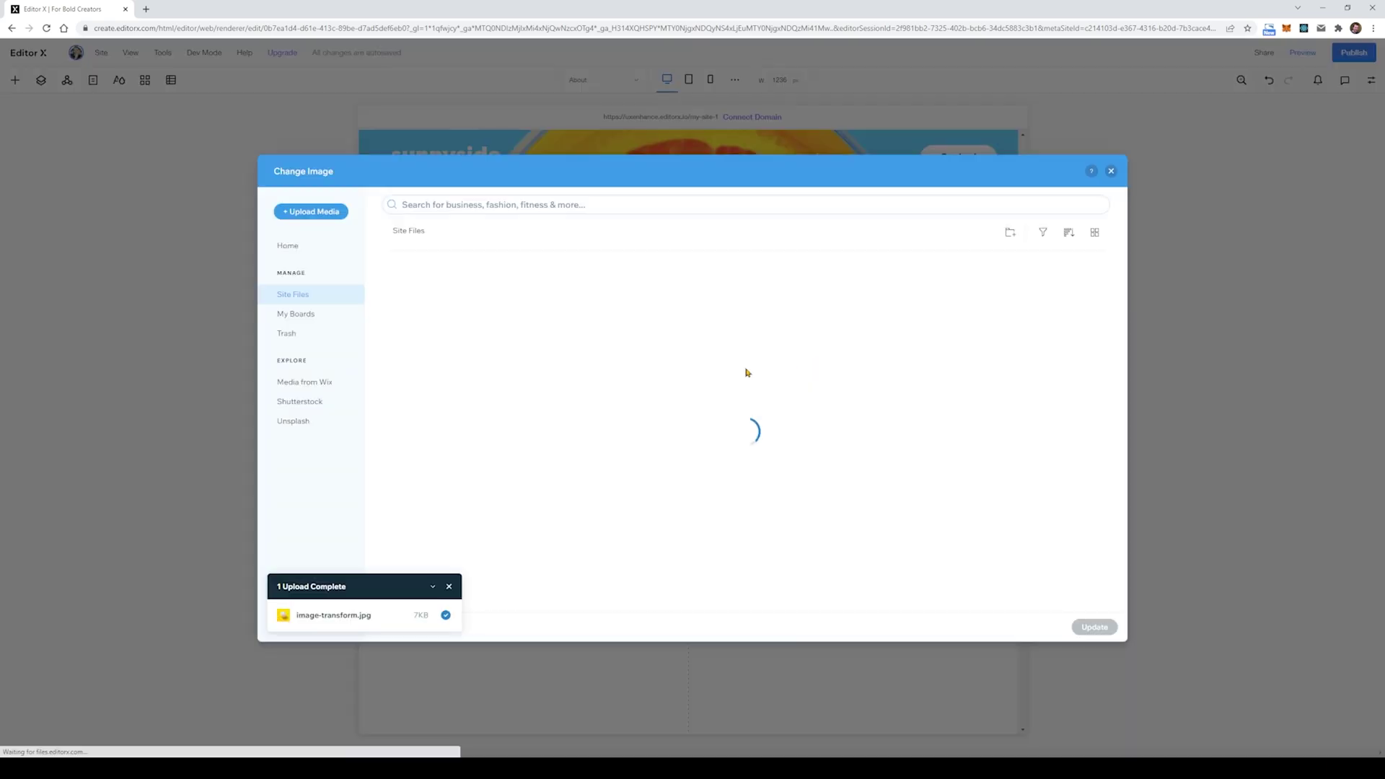
key("Escape")
Step: Fine-tune the egg image's focal point, placing it on the egg near the middle of the picture
left_click(894, 357)
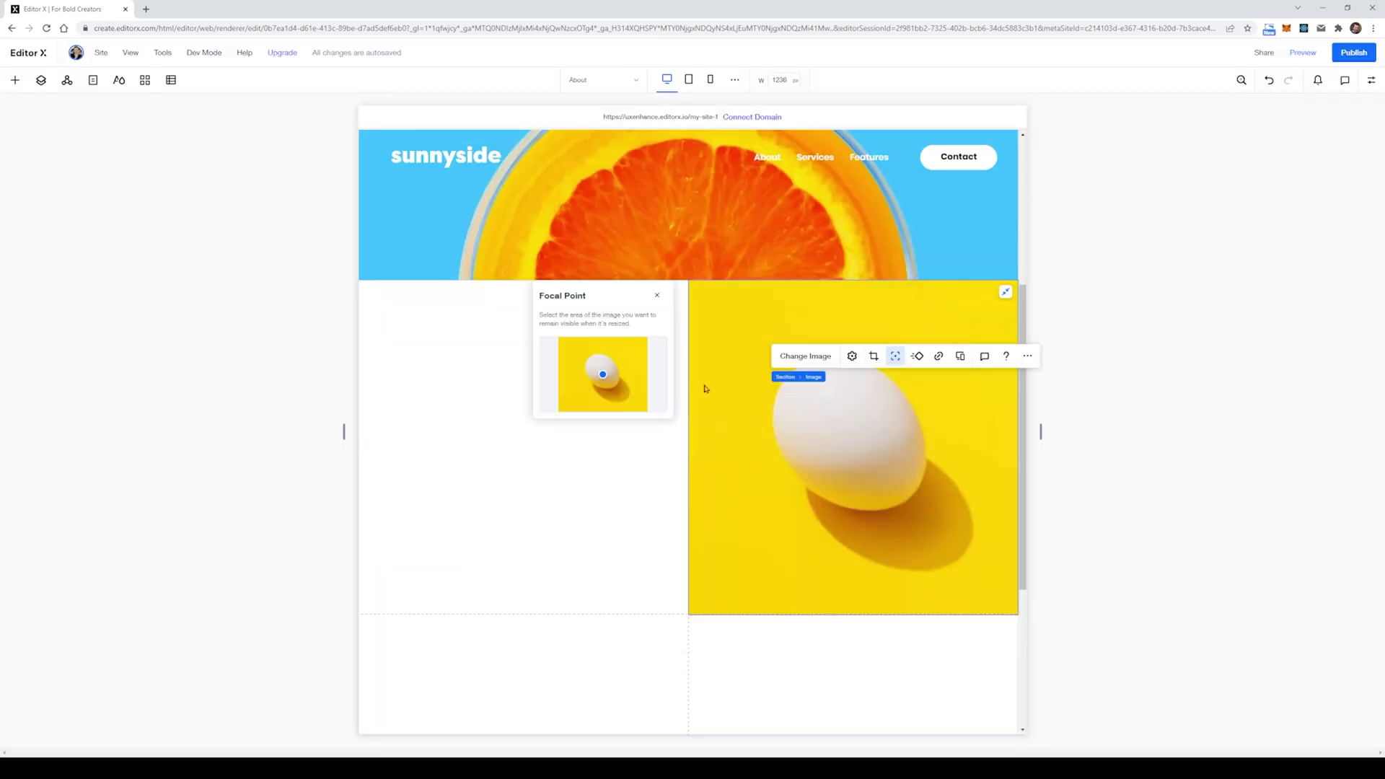
left_click(602, 372)
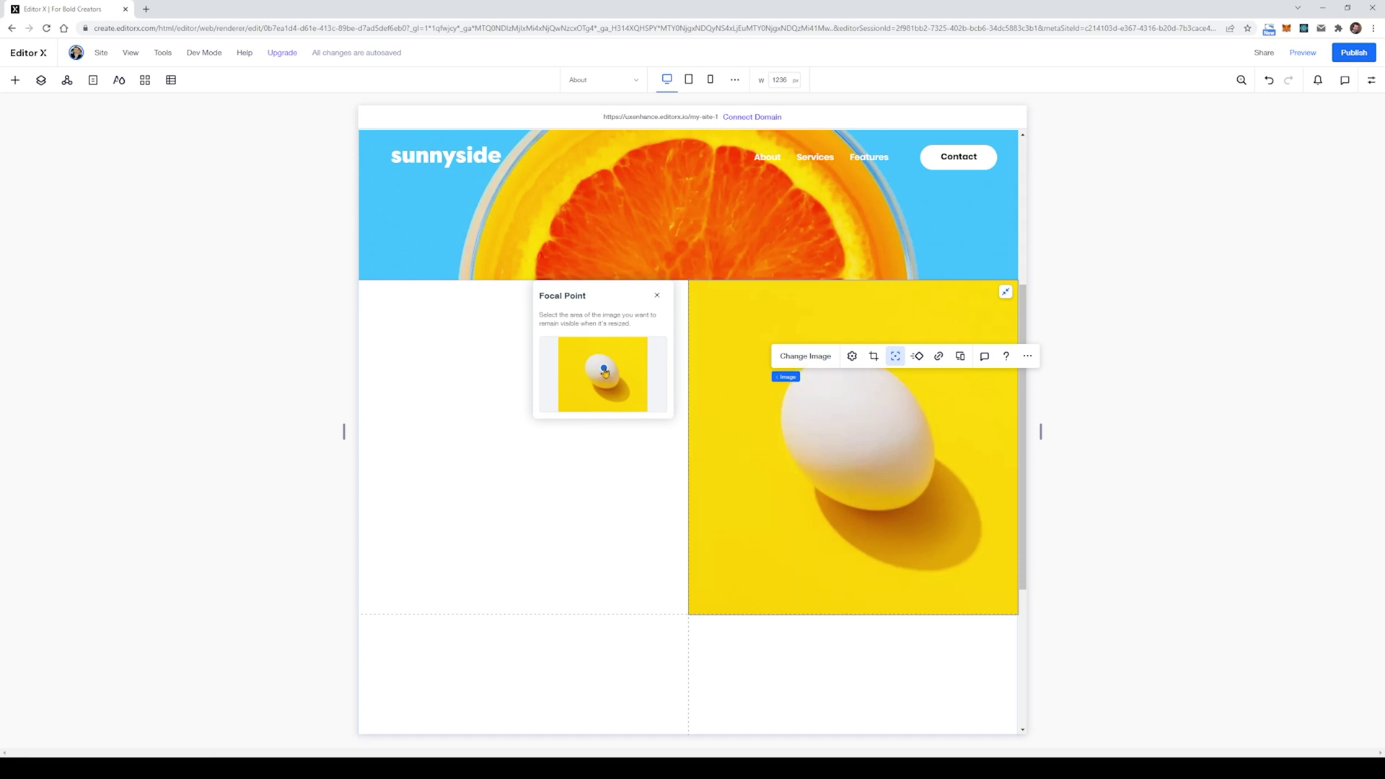
left_click(604, 371)
left_click(603, 369)
left_click(606, 371)
left_click(657, 298)
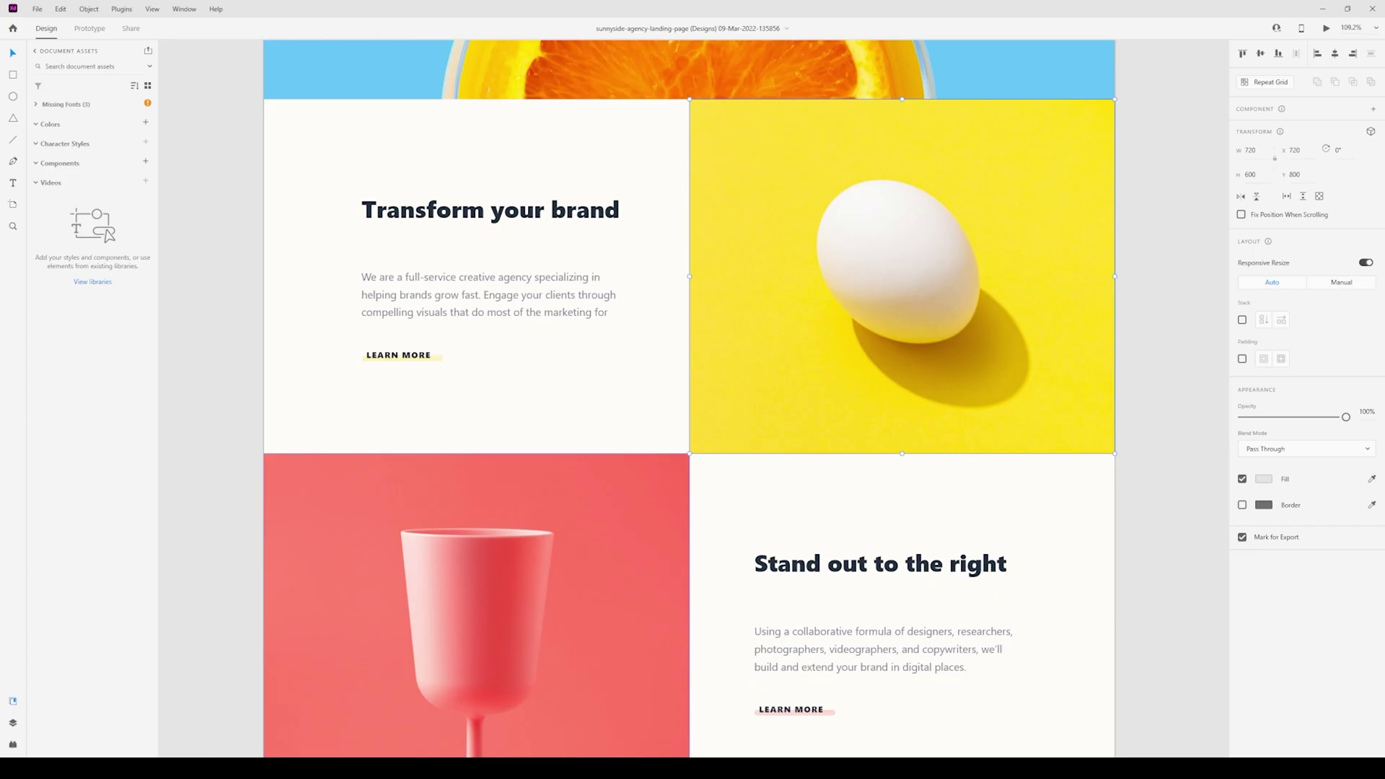
Step: Copy the "Transform your brand" heading text from the Adobe XD design
left_click(408, 220)
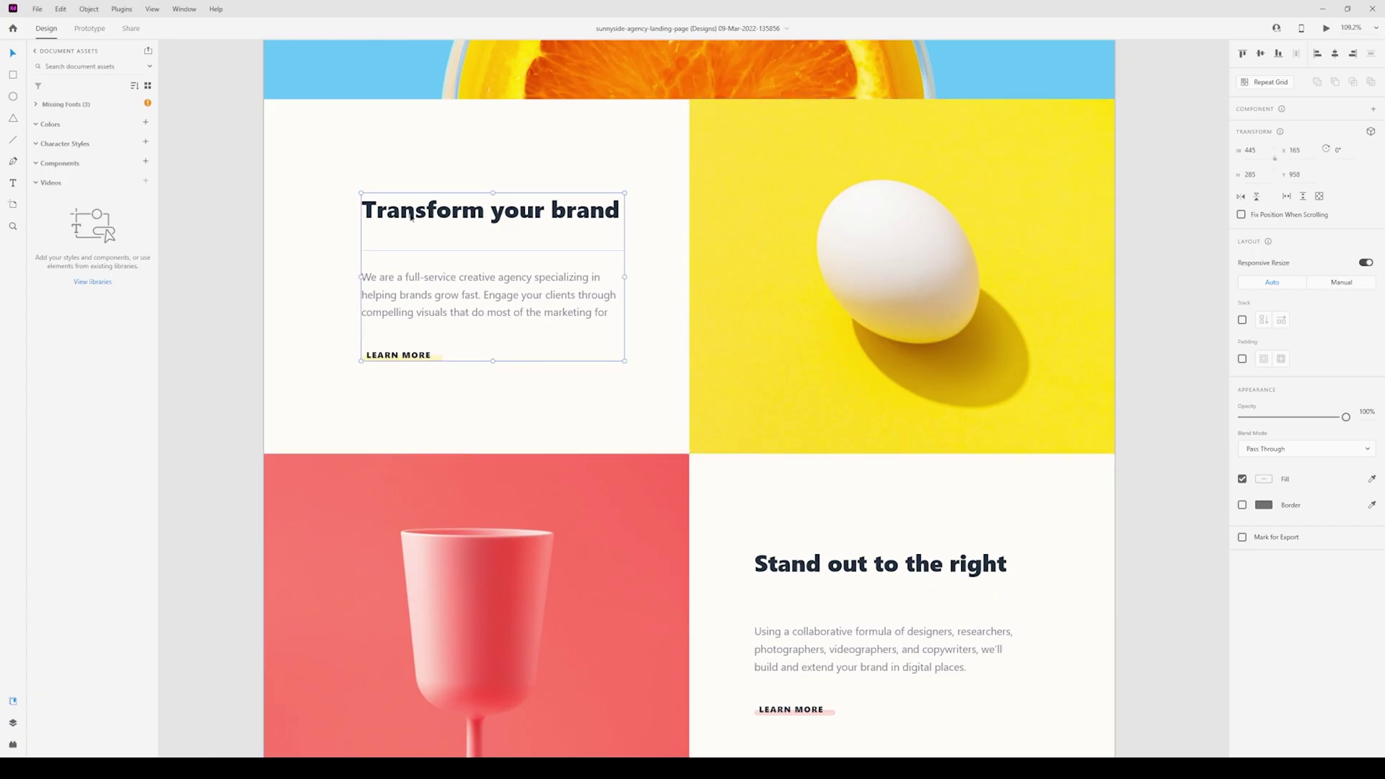
double_click(421, 227)
double_click(510, 233)
key("ctrl+c")
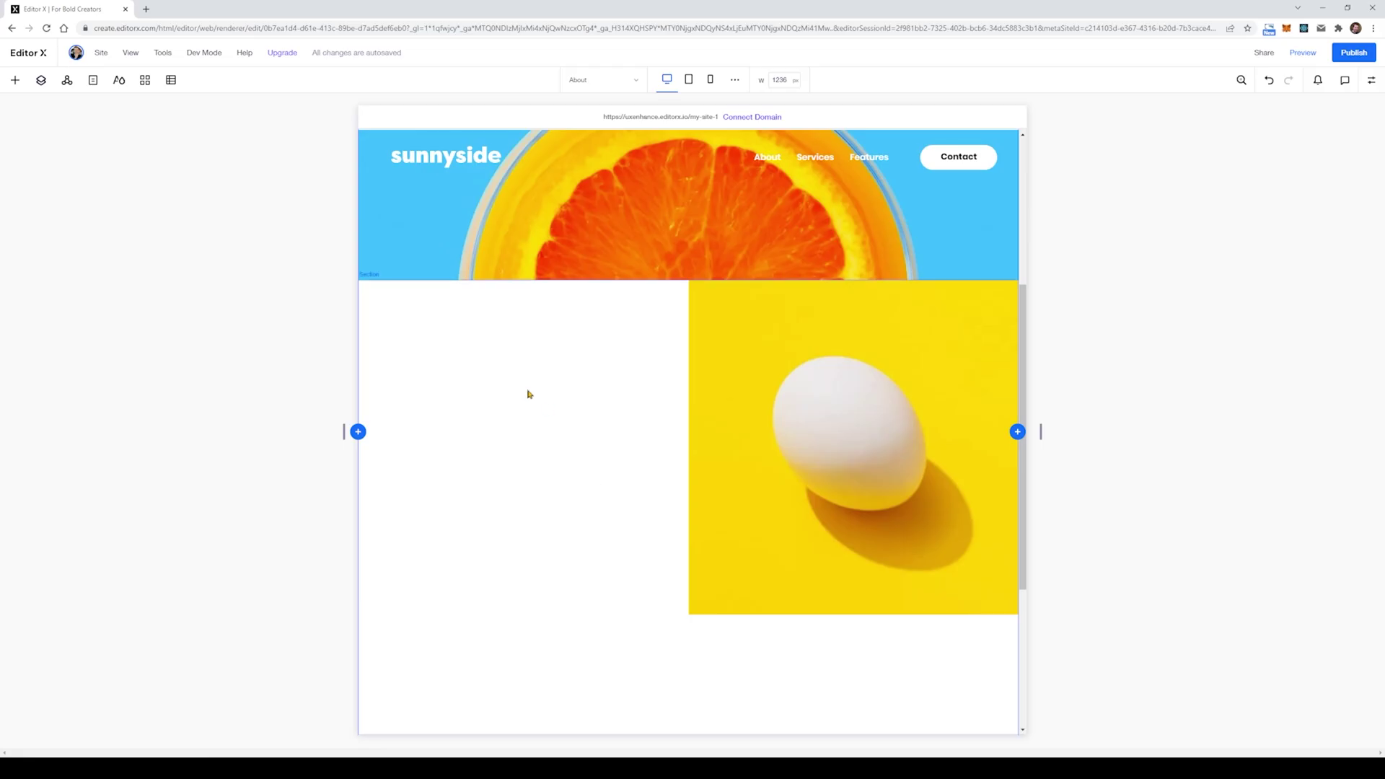
Step: Add a container to the section's upper-left grid cell in Editor X
left_click(526, 393)
left_click(14, 79)
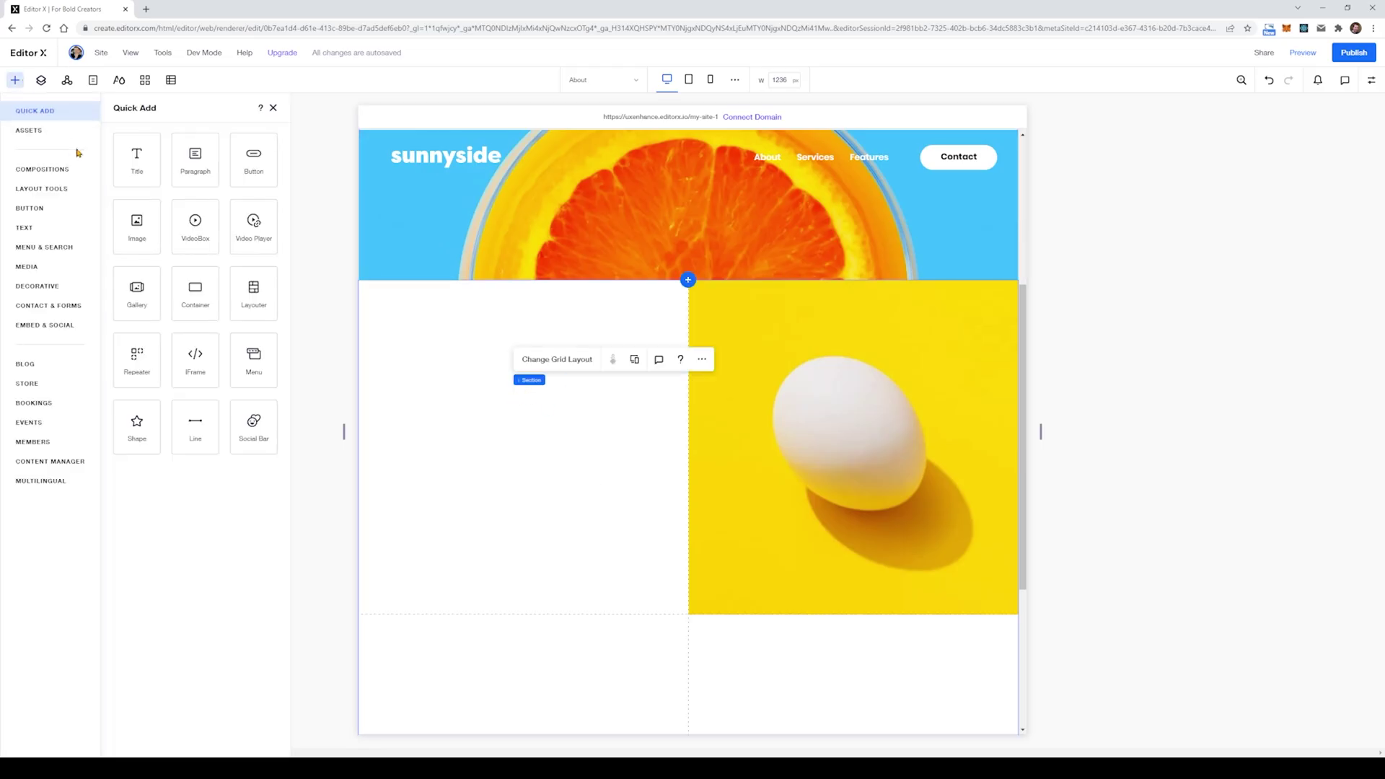
left_click_drag(647, 424, 482, 420)
Step: Add a title near the top of the grey container and replace its text with the copied "Transform your brand"
left_click(15, 79)
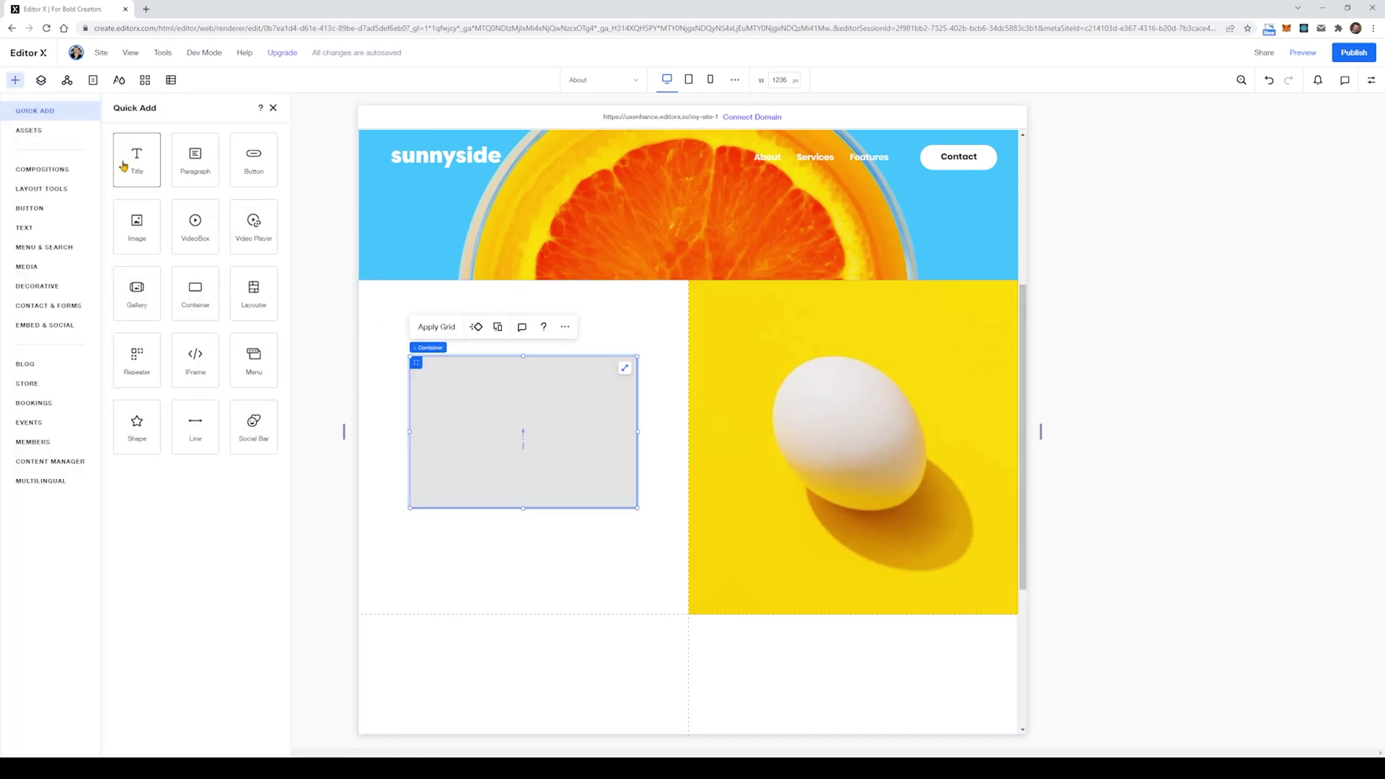
left_click(137, 160)
left_click_drag(600, 438, 463, 386)
double_click(514, 392)
key("ctrl+v")
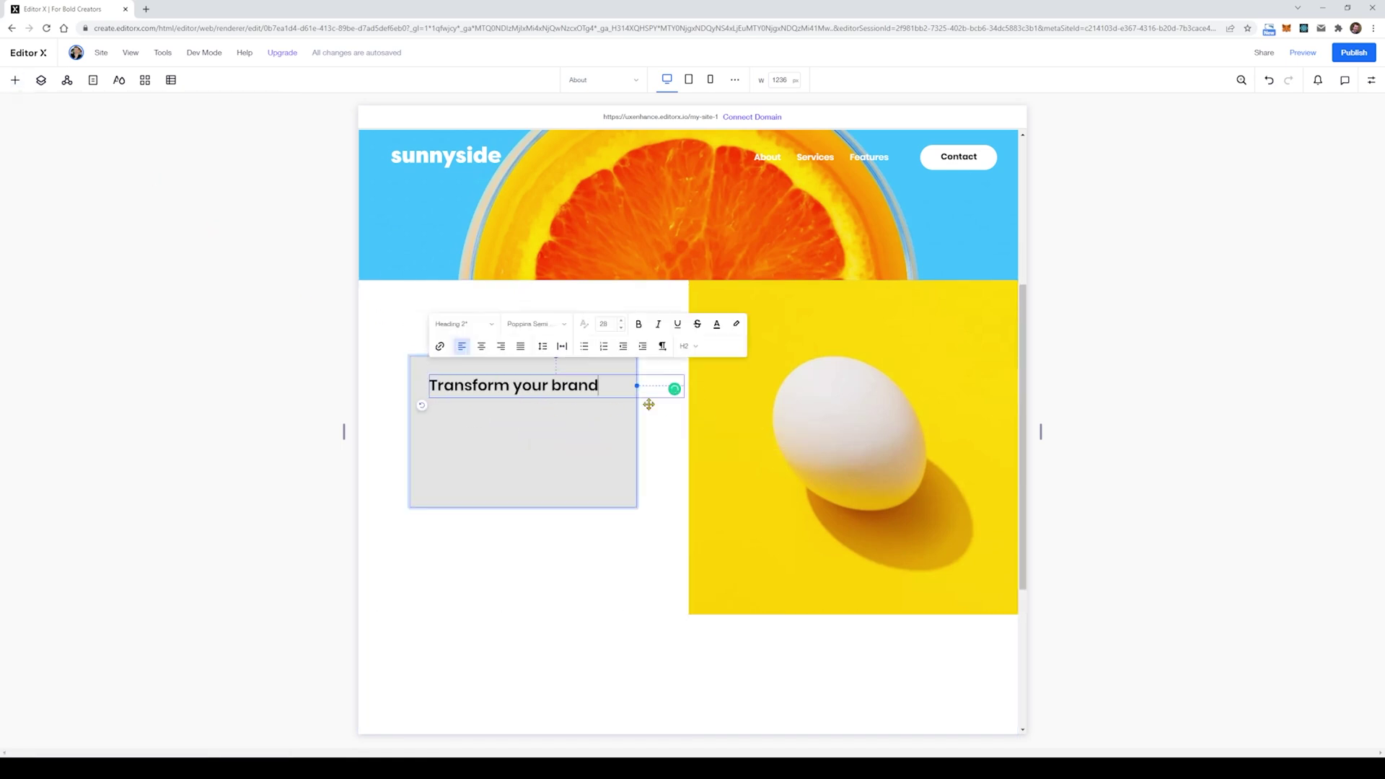
left_click(331, 454)
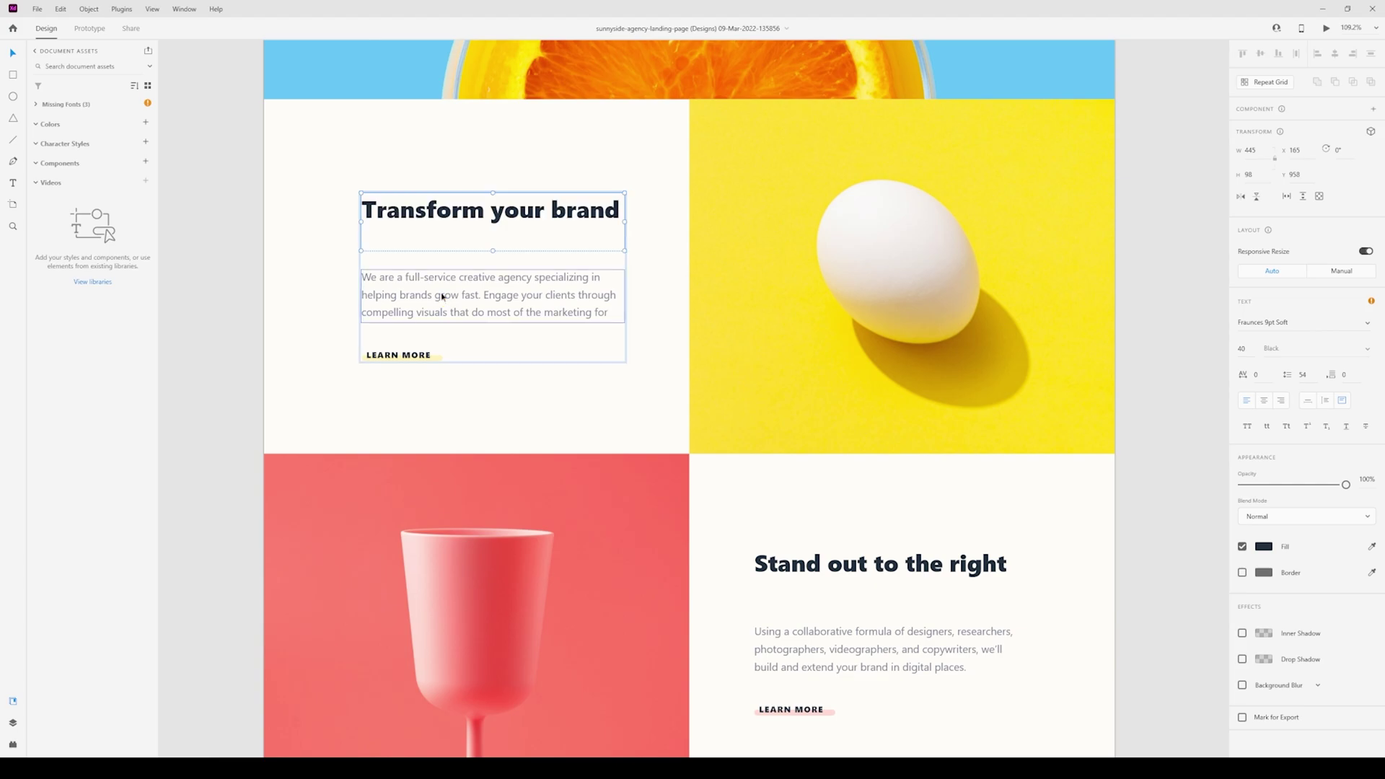
Step: Copy the "We are a full-service creative agency" text from Adobe XD into a new paragraph below the title, narrowed to fit the container
double_click(436, 298)
key("ctrl+c")
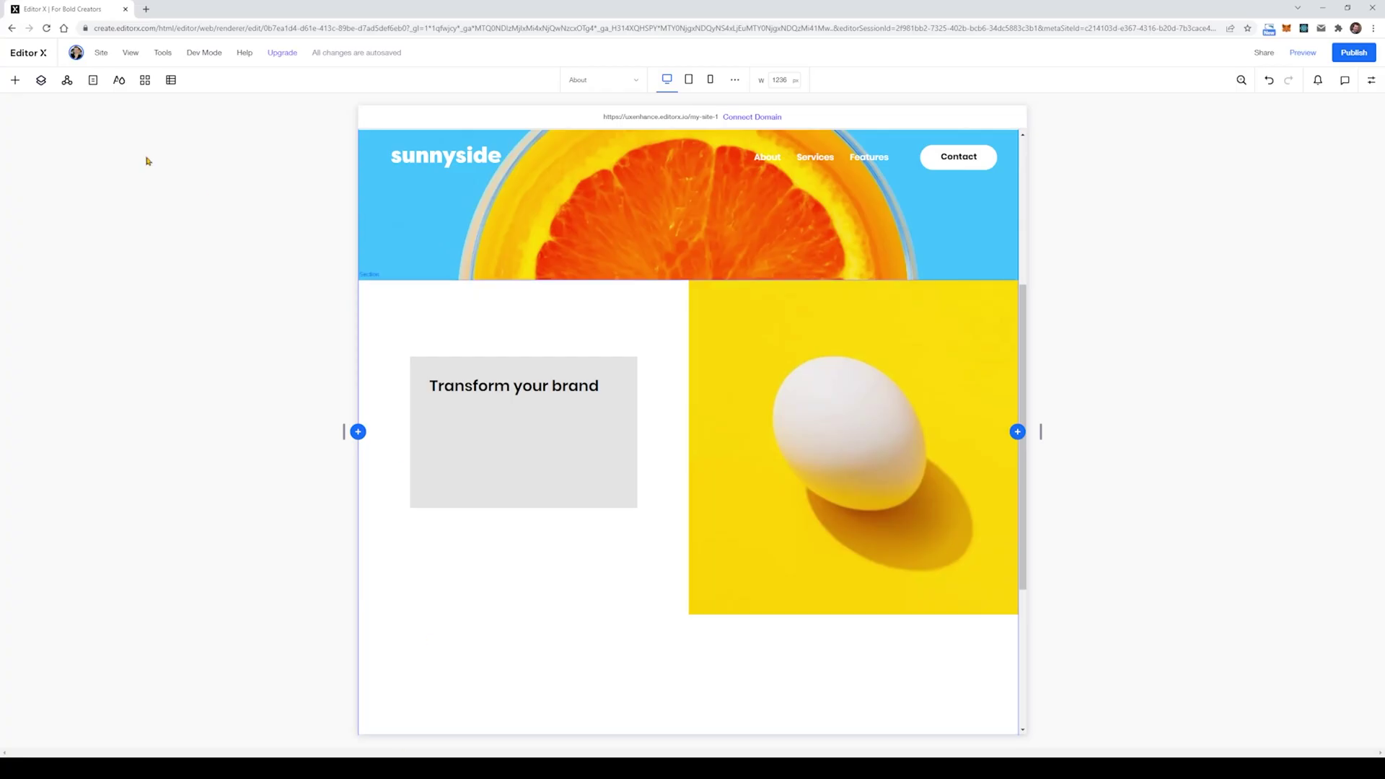
left_click(14, 79)
left_click(194, 160)
left_click_drag(490, 397, 483, 421)
double_click(483, 422)
key("ctrl+v")
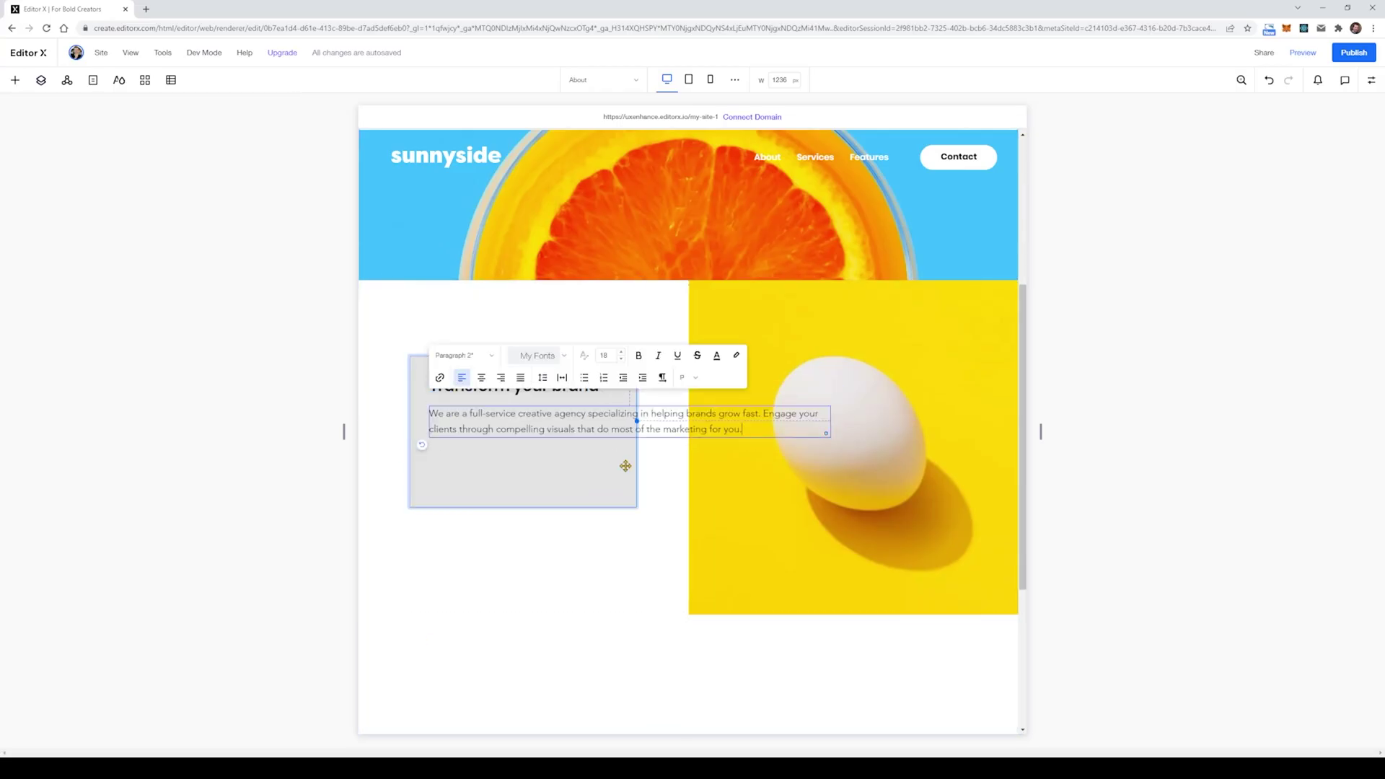
left_click_drag(831, 422, 617, 419)
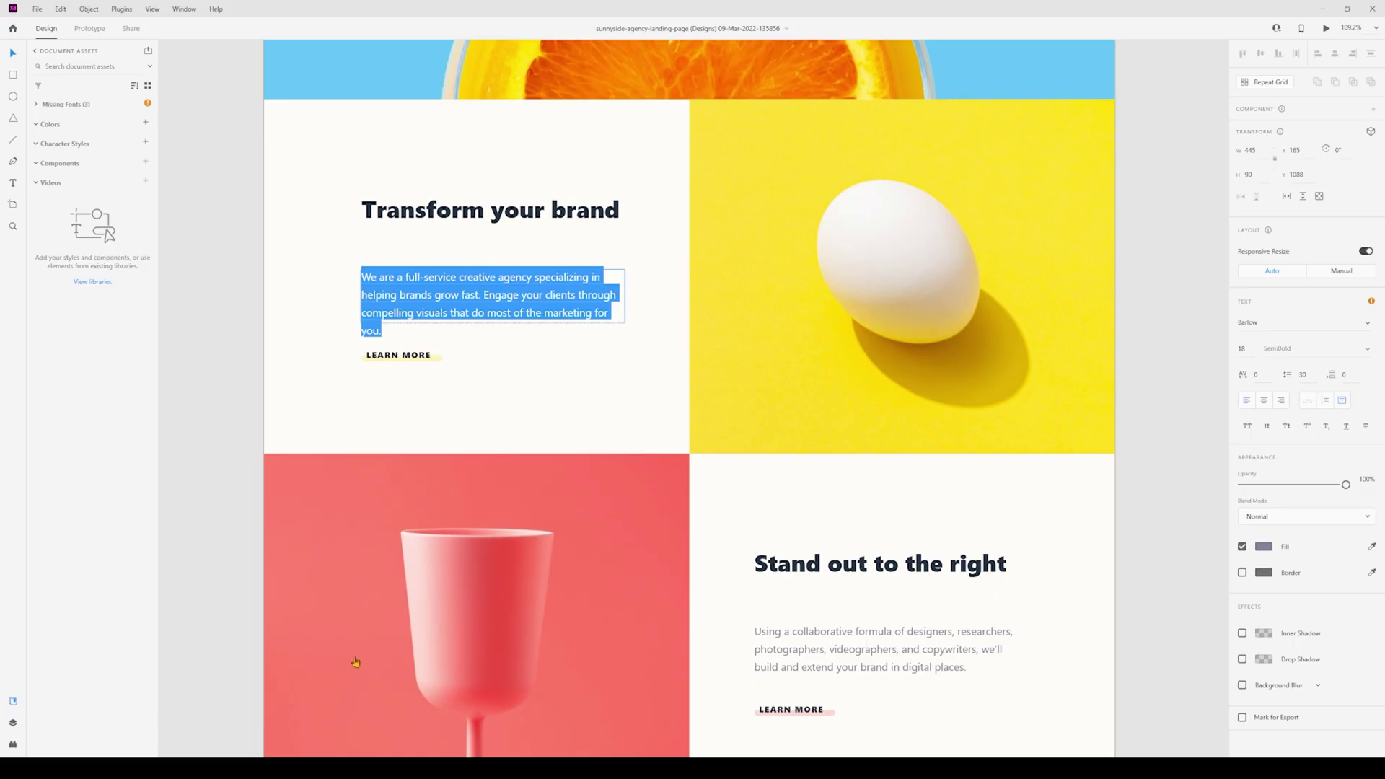
Step: Check the button wording in Adobe XD, then add Editor X's rounded white "Join Us" button below the container's paragraph, relabelled "LEARN MORE"
left_click(401, 355)
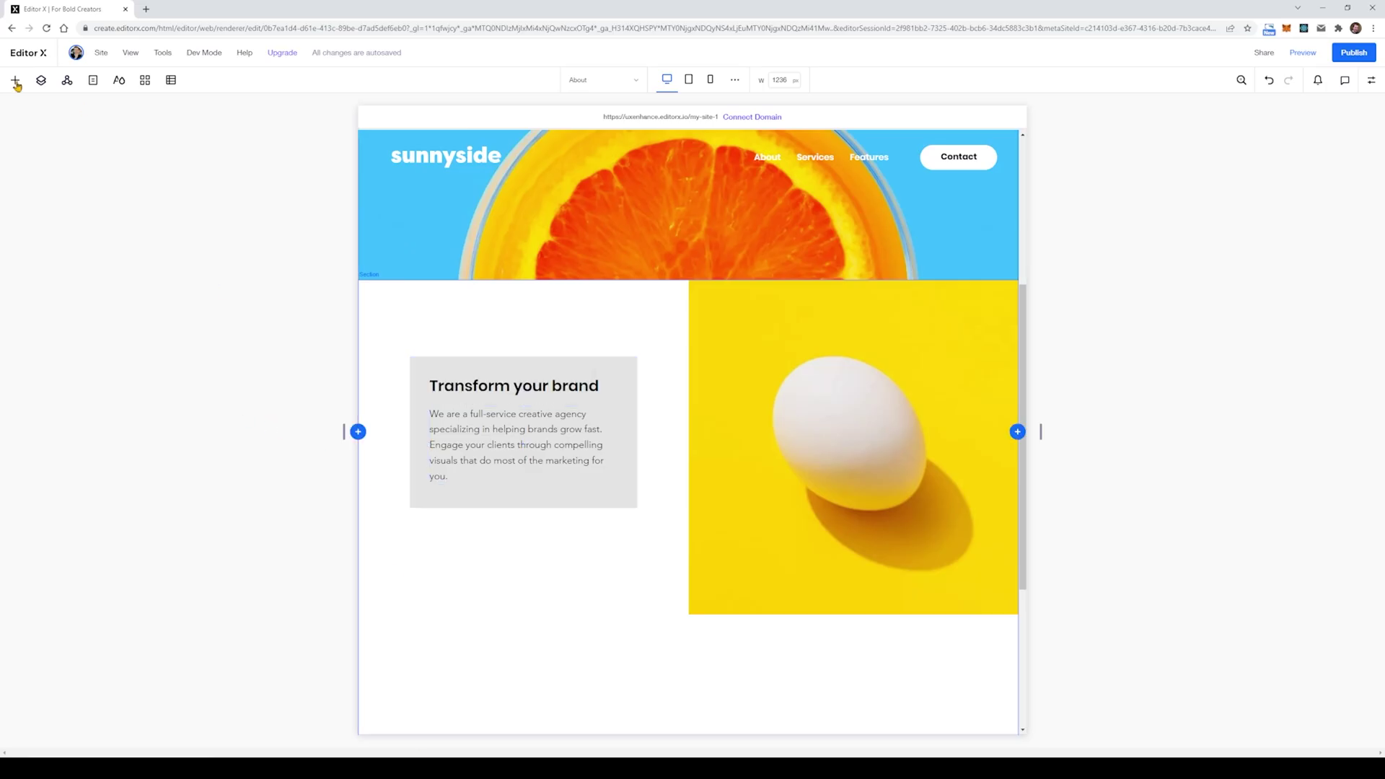
left_click(15, 81)
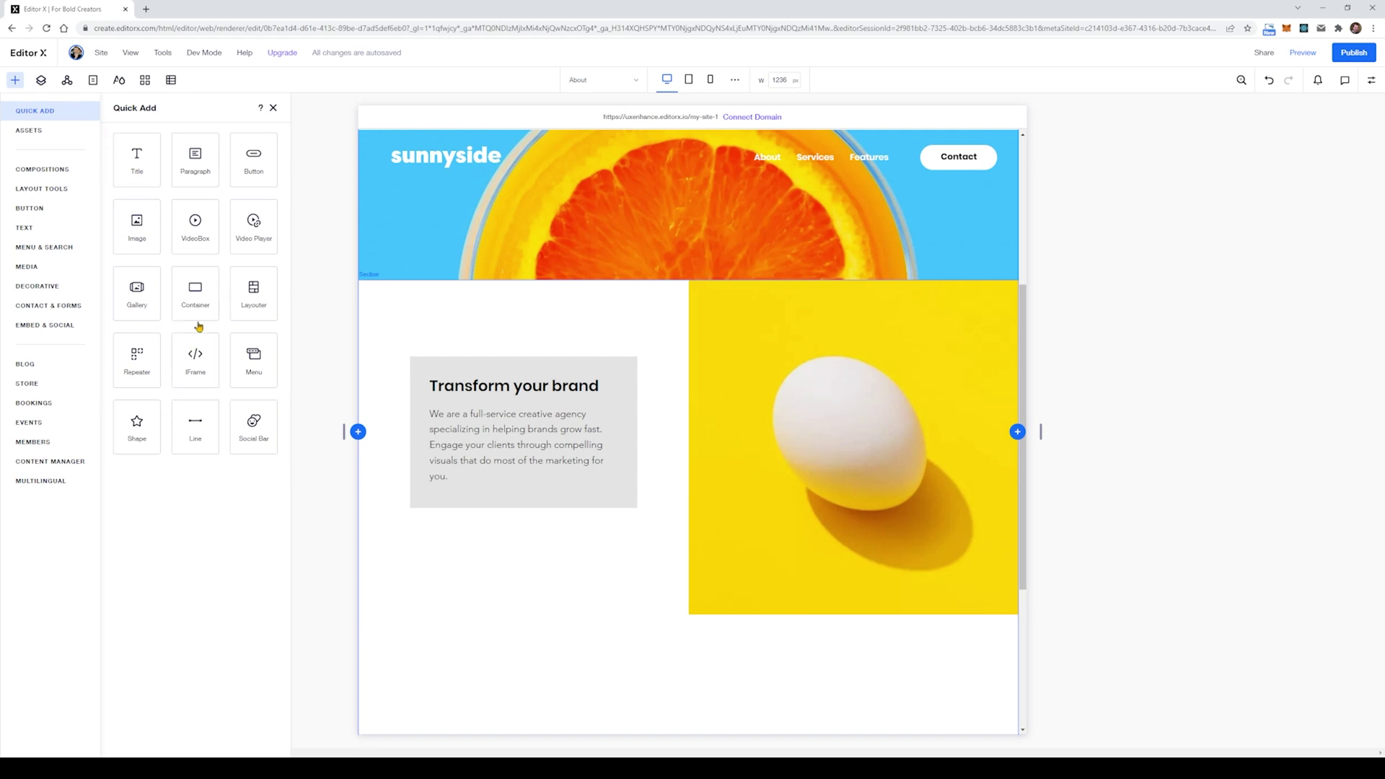
left_click(65, 208)
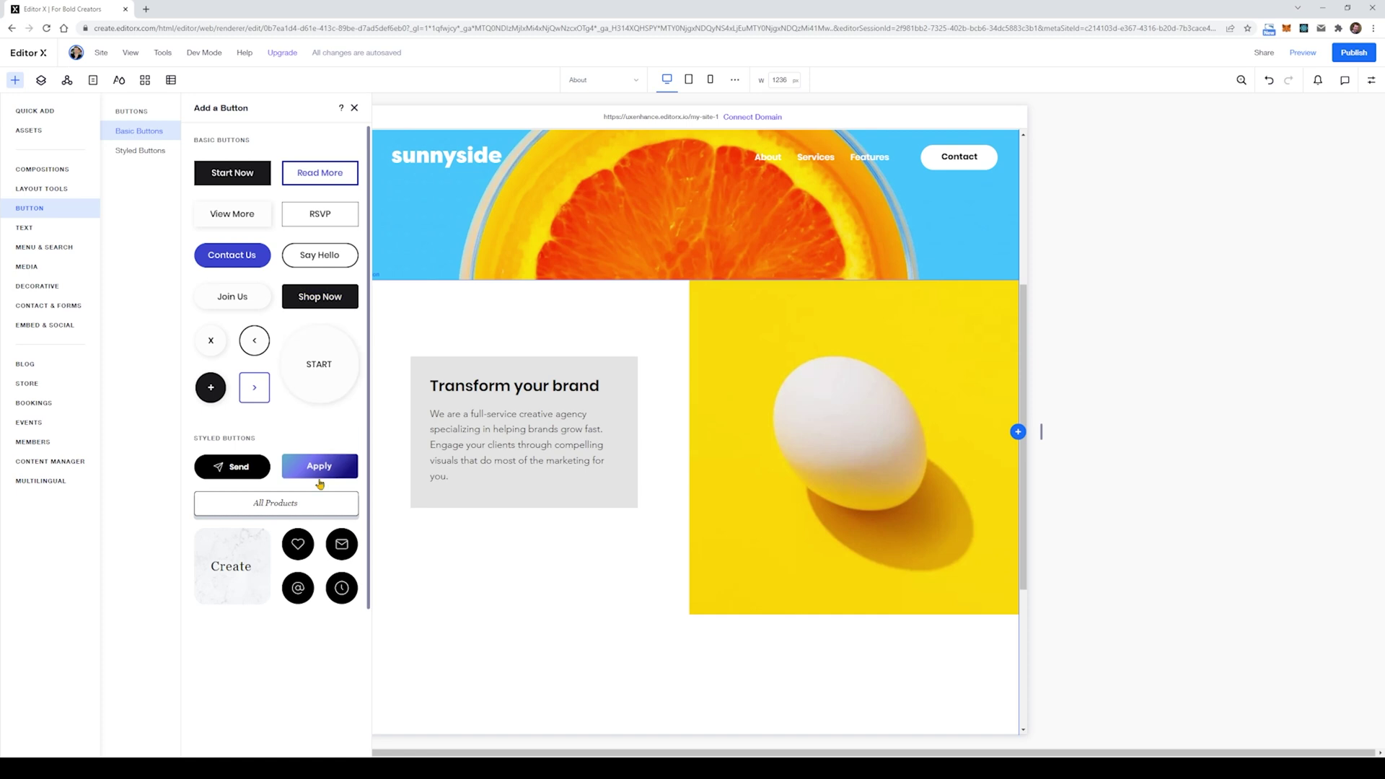
left_click(143, 150)
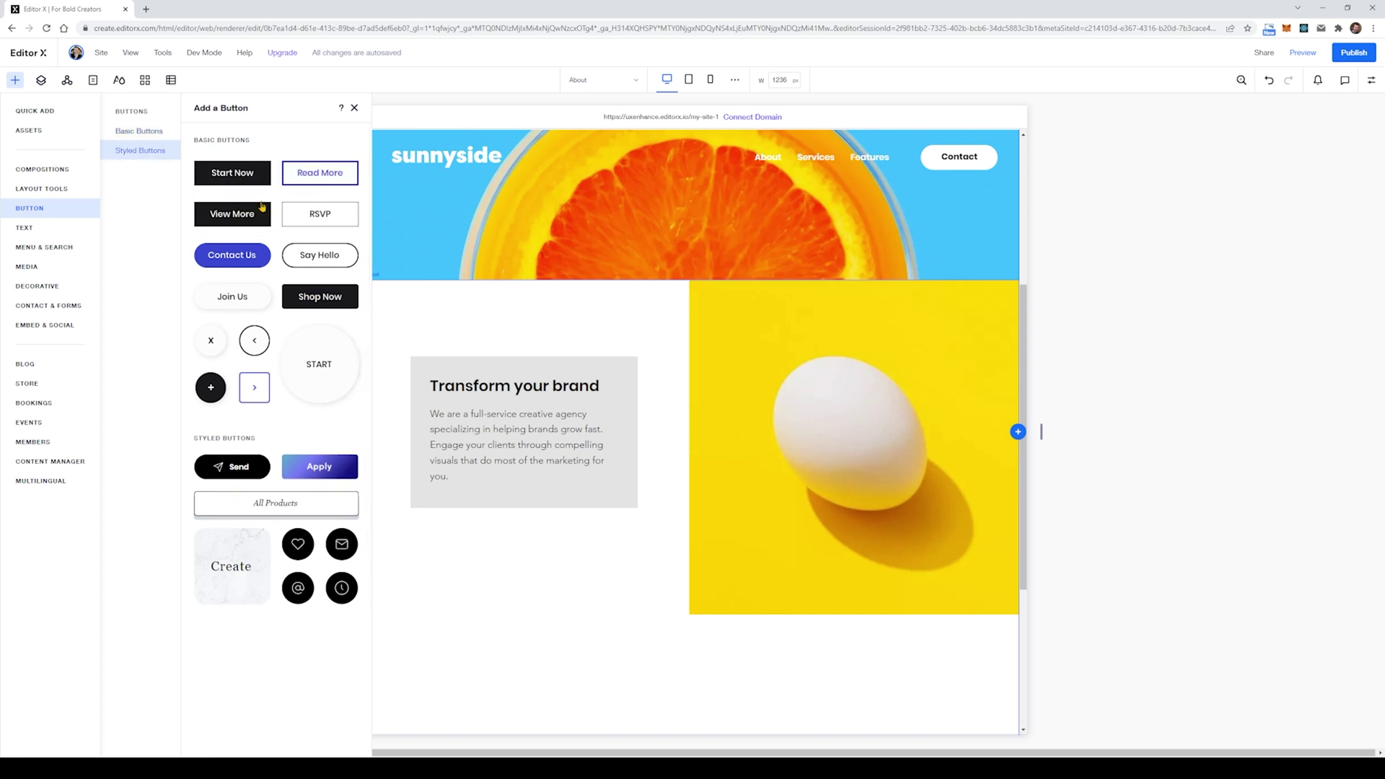
left_click_drag(254, 302, 473, 512)
double_click(476, 506)
left_click(660, 510)
left_click(557, 495)
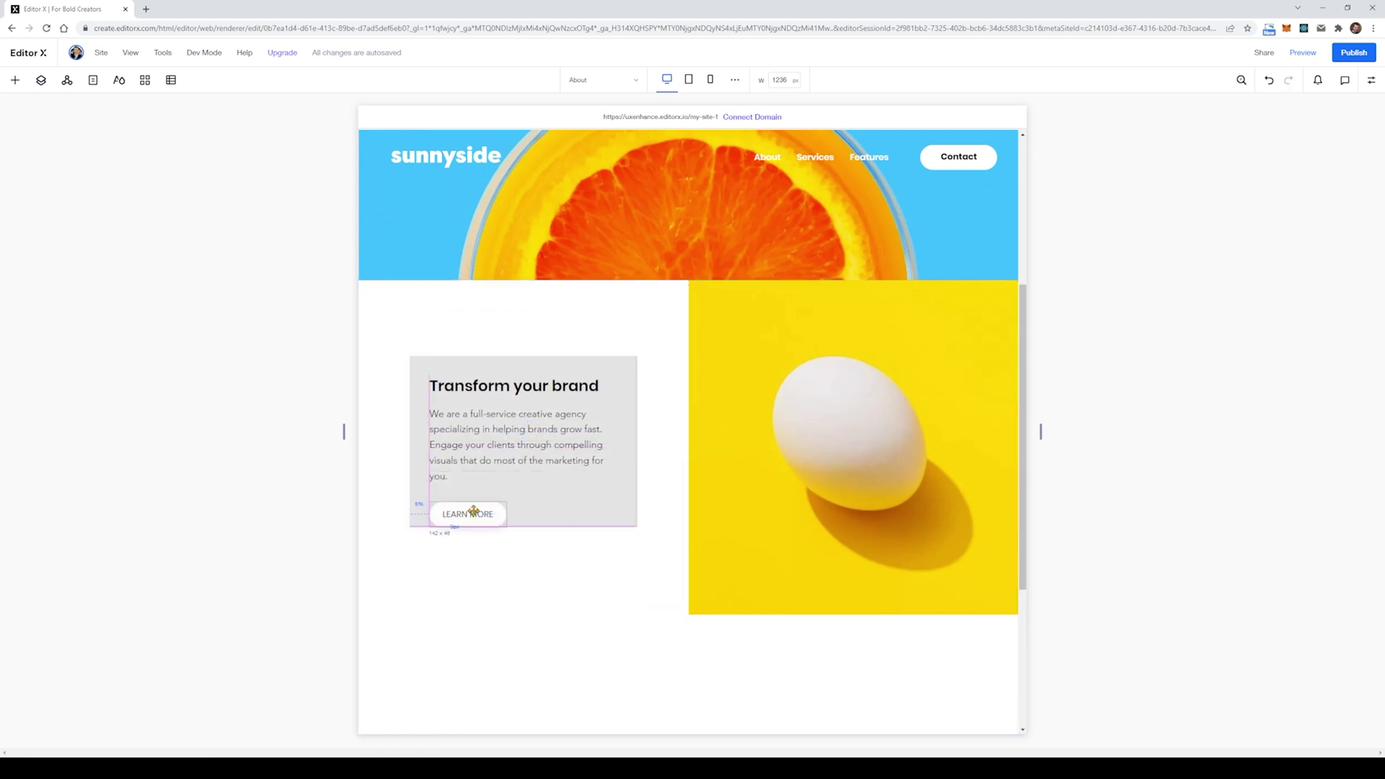
Step: Dock the text container to the vertical centre and both sides of its grid cell, and shift it slightly toward the egg image
left_click(603, 496)
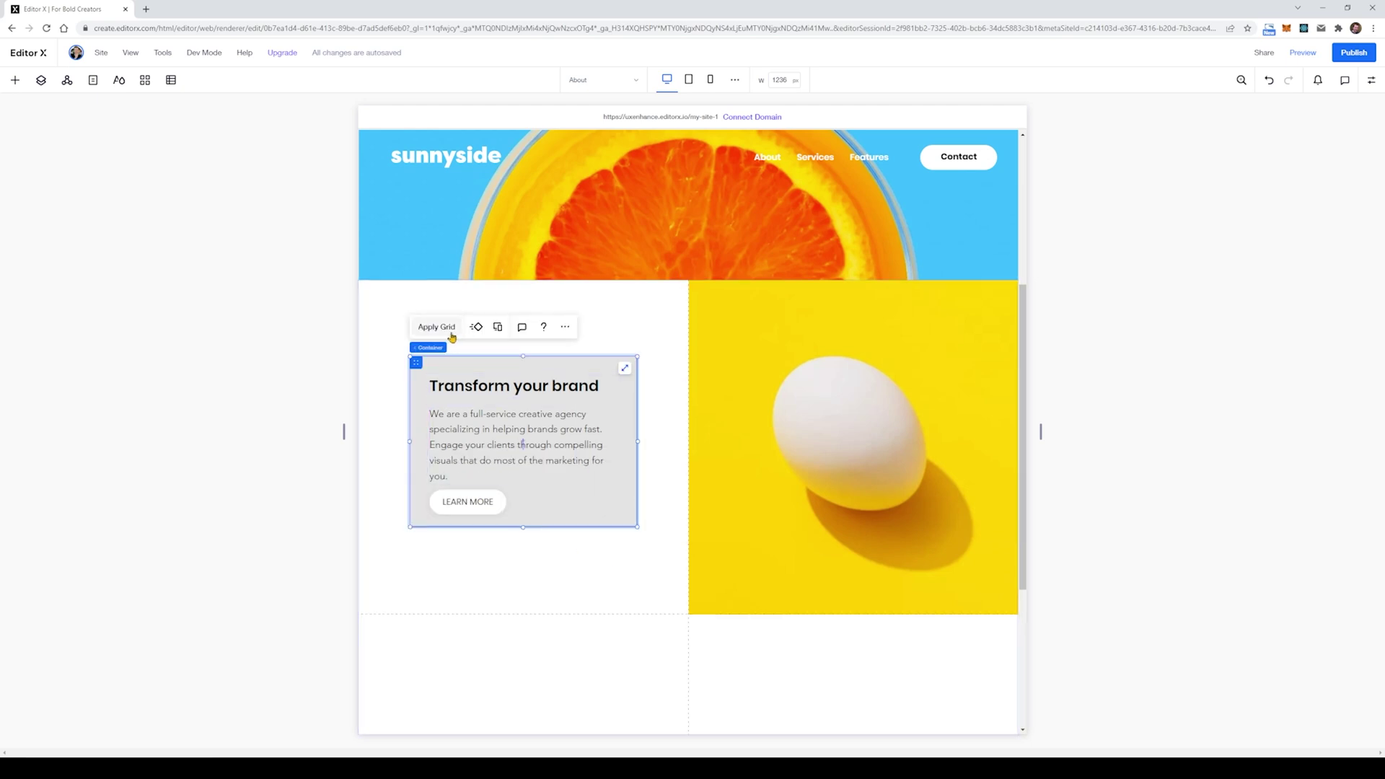
left_click(1371, 80)
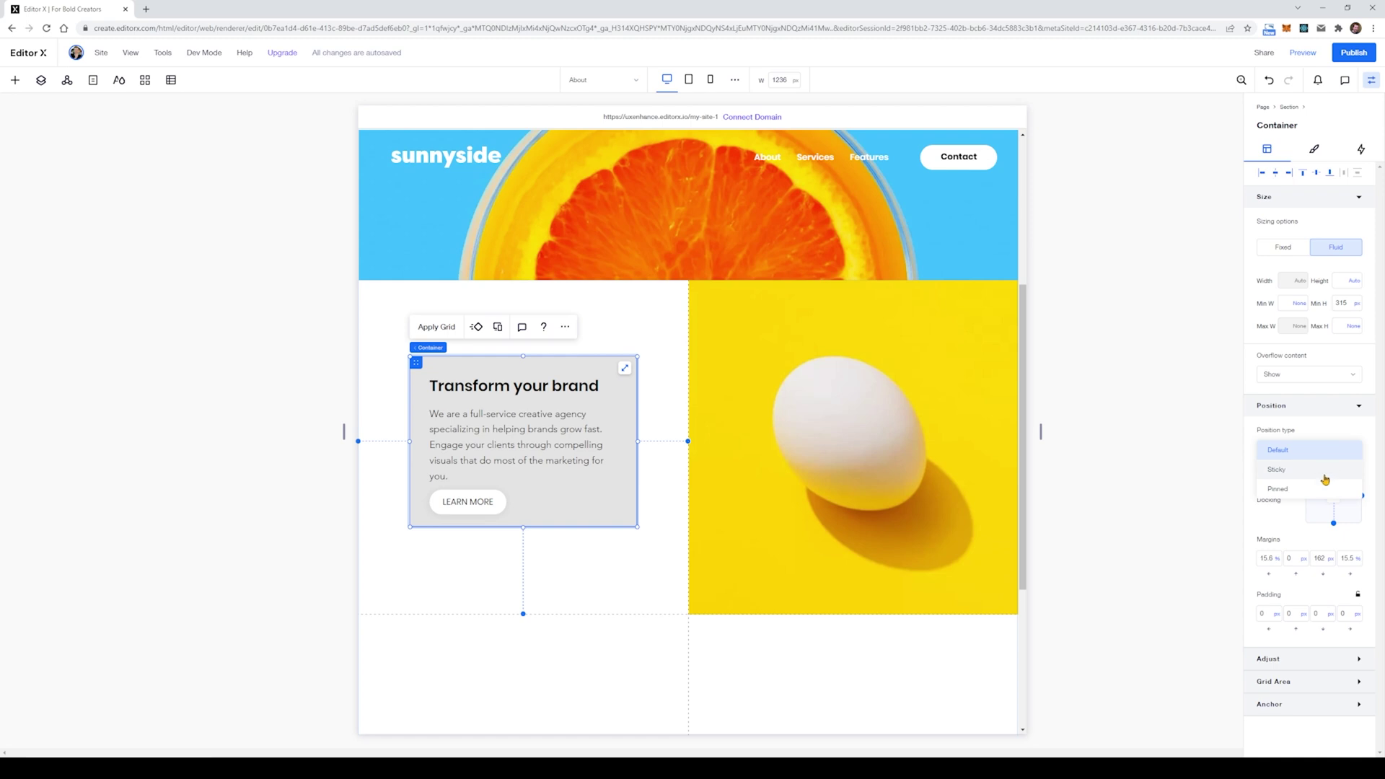
mouse_move(630, 442)
left_mouse_down()
mouse_move(643, 451)
mouse_move(626, 445)
left_mouse_up()
mouse_move(557, 374)
left_mouse_down()
mouse_move(581, 356)
mouse_move(565, 373)
left_mouse_up()
left_click_drag(833, 339, 833, 339)
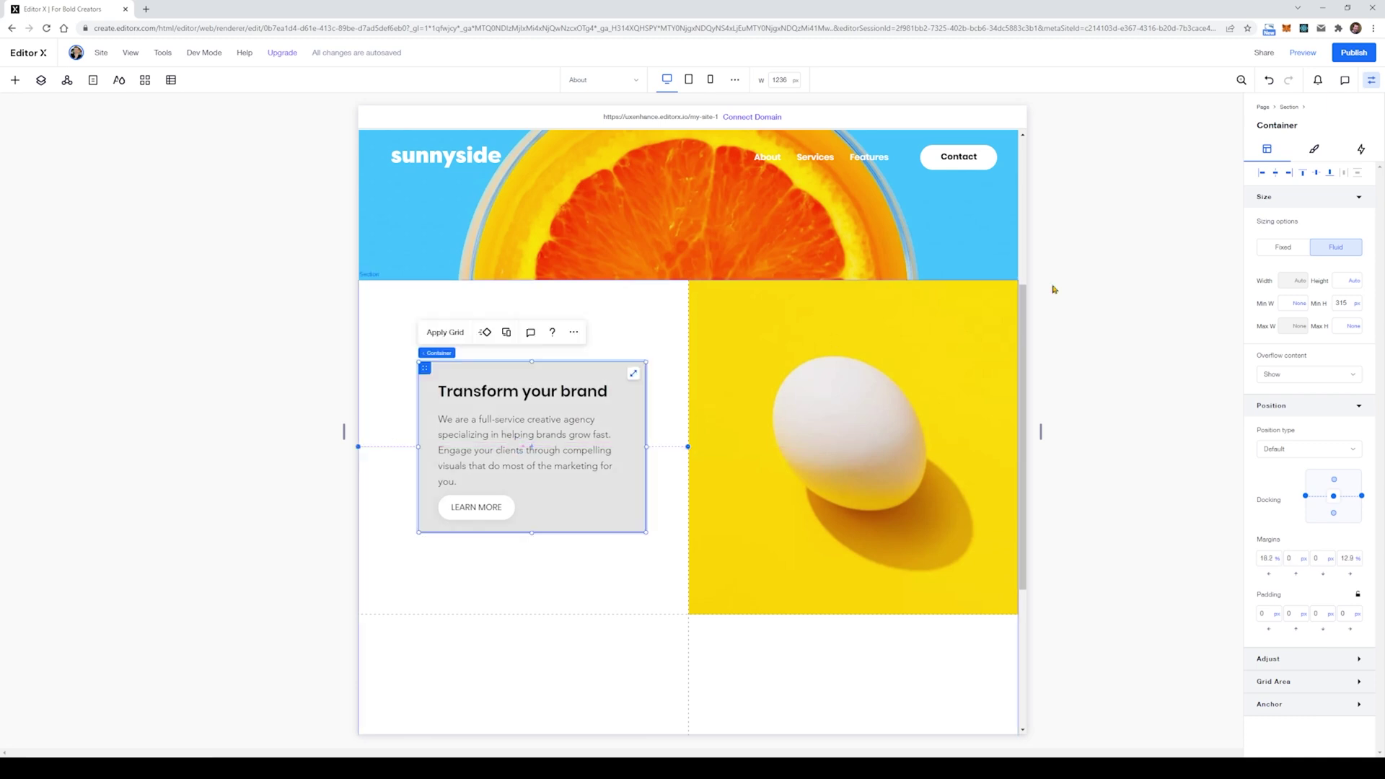
Step: Set the fill colour of the "Transform your brand" container to white (#FFFFFF)
left_click(604, 303)
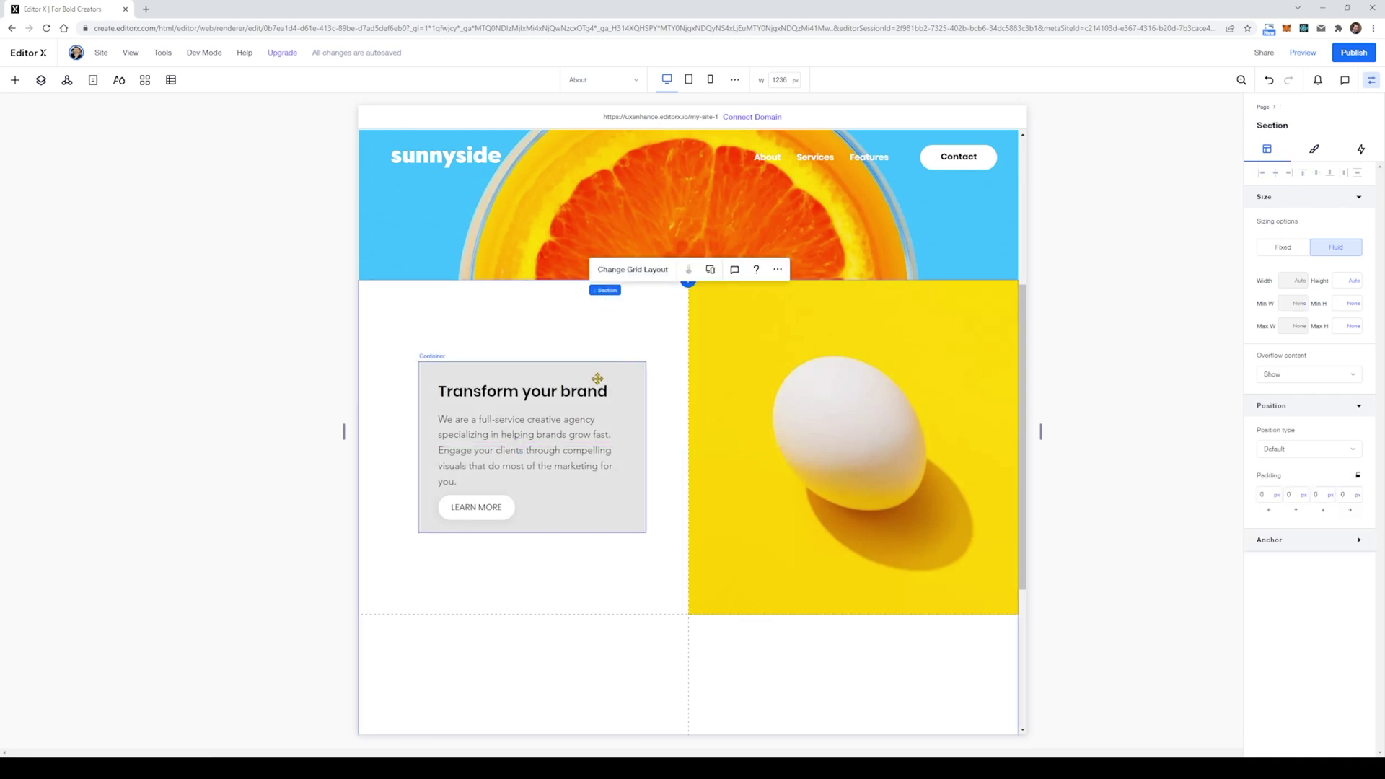
left_click(602, 376)
left_click(1314, 149)
left_click(1289, 221)
left_click(1296, 281)
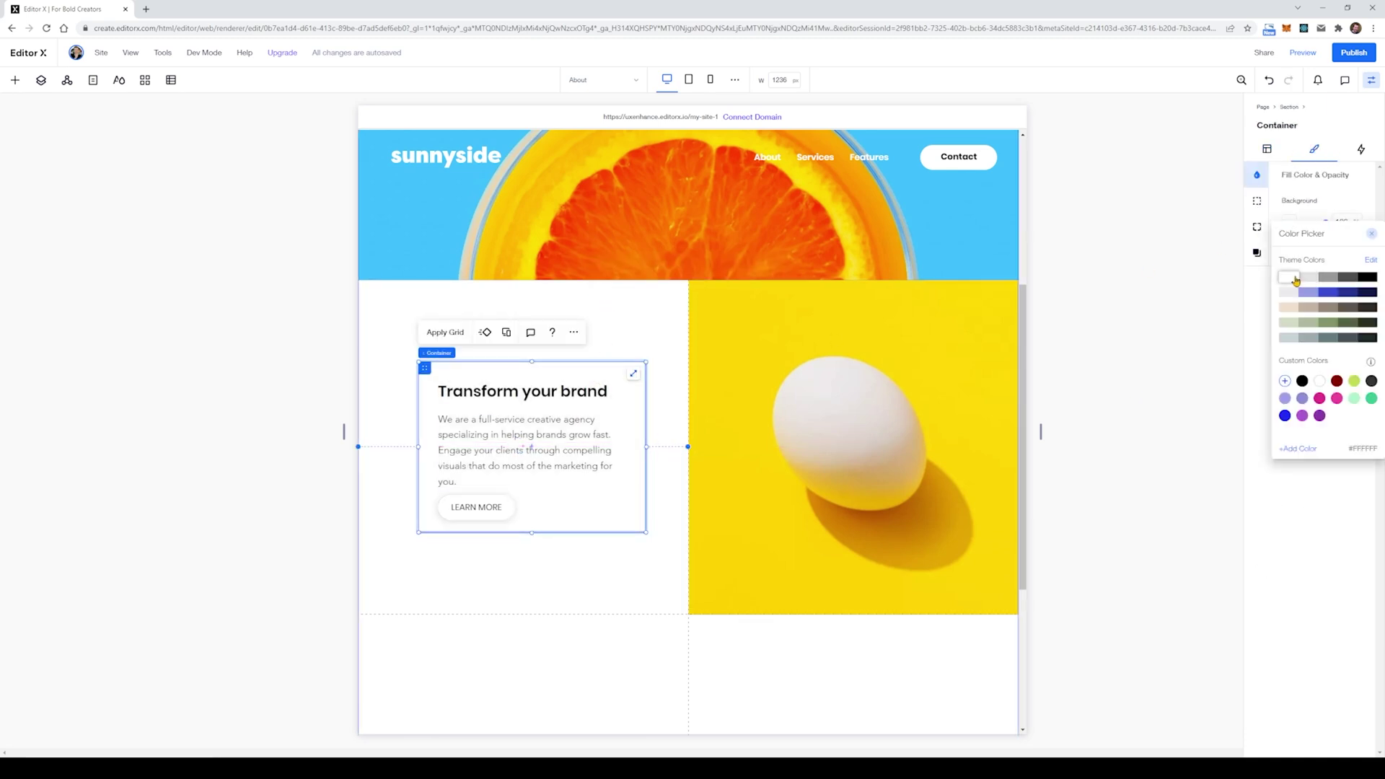
left_click(1370, 233)
left_click(258, 477)
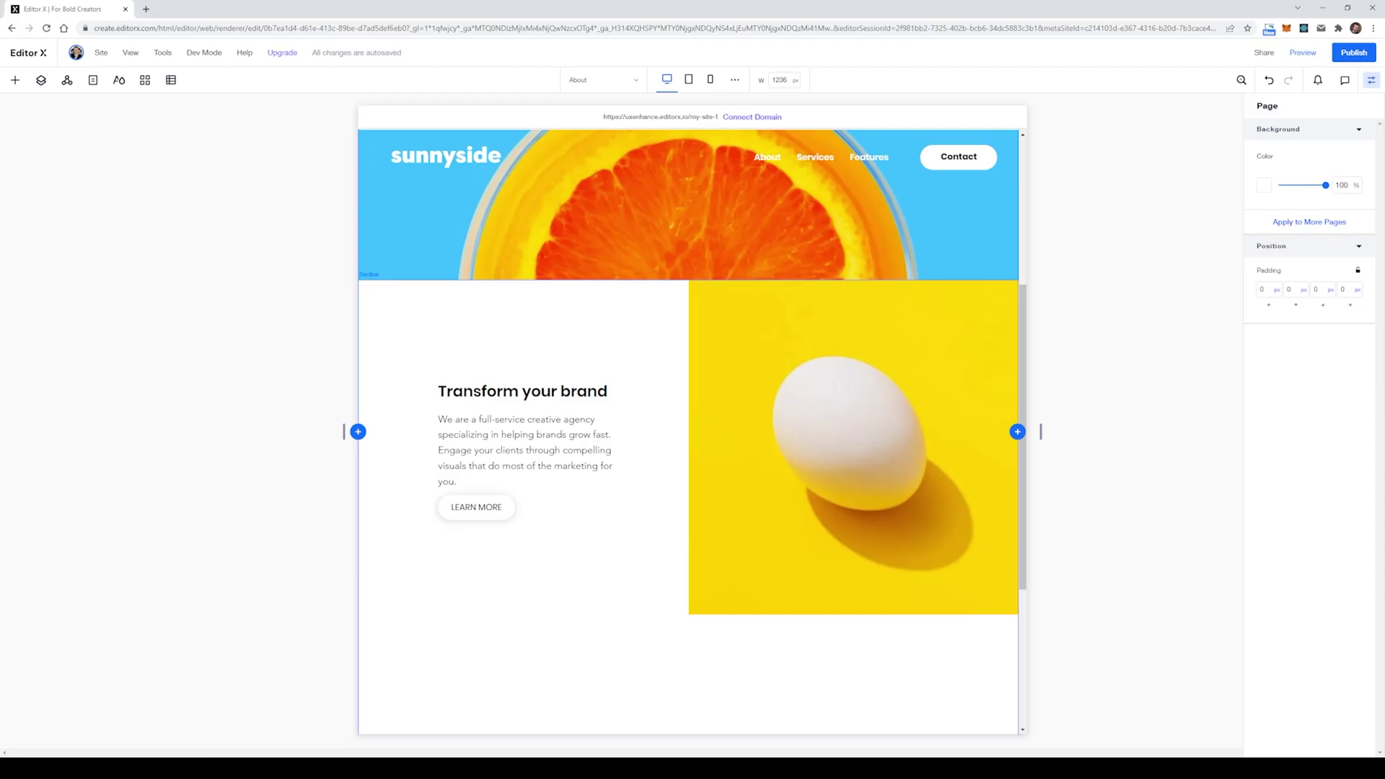
Step: Space the heading, paragraph and button further apart within the container, and widen the canvas to 1350 px
left_click(534, 375)
left_click(483, 515)
left_click(309, 497)
left_click(649, 574)
mouse_move(344, 432)
left_mouse_down()
mouse_move(235, 436)
mouse_move(523, 432)
mouse_move(89, 431)
mouse_move(372, 433)
left_mouse_up()
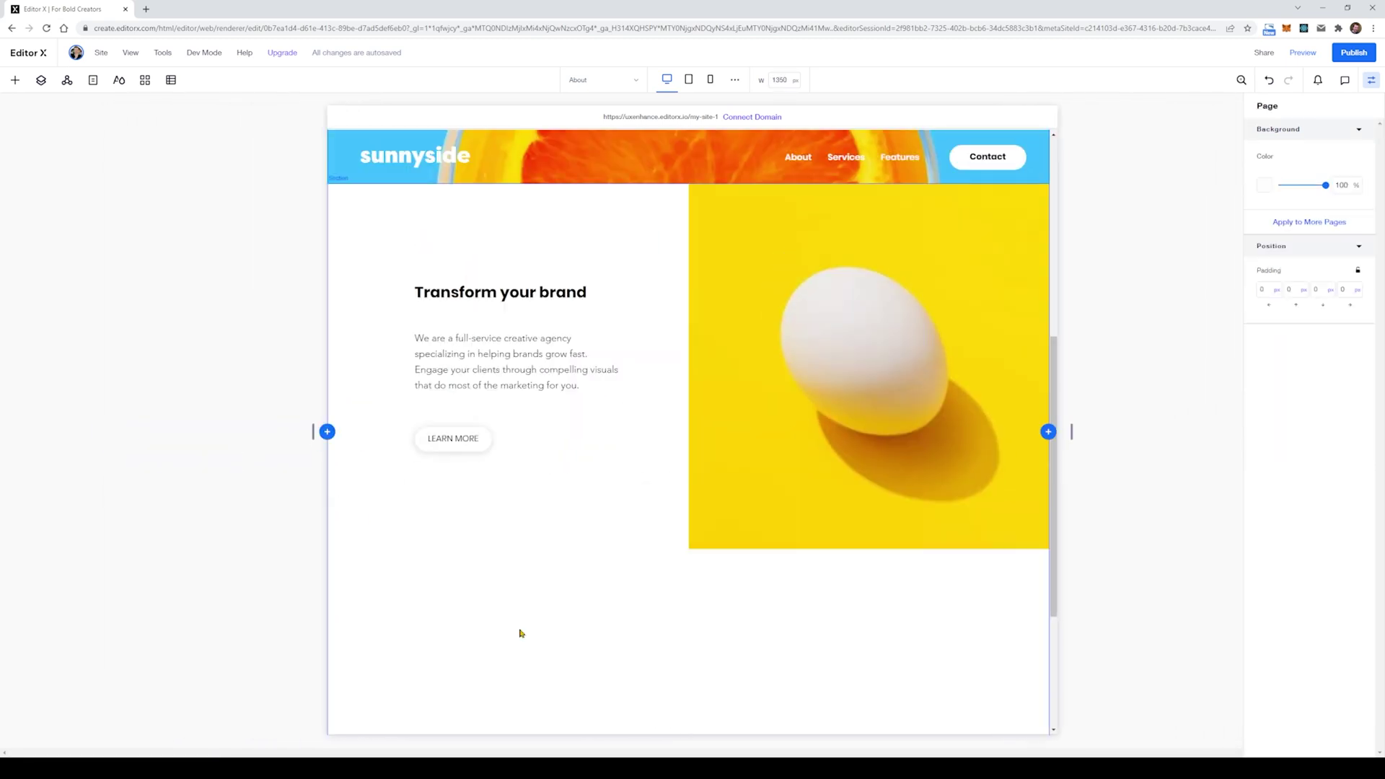
Step: Add an image placeholder to the section's lower-left grid cell, below the "Transform your brand" text
left_click(14, 79)
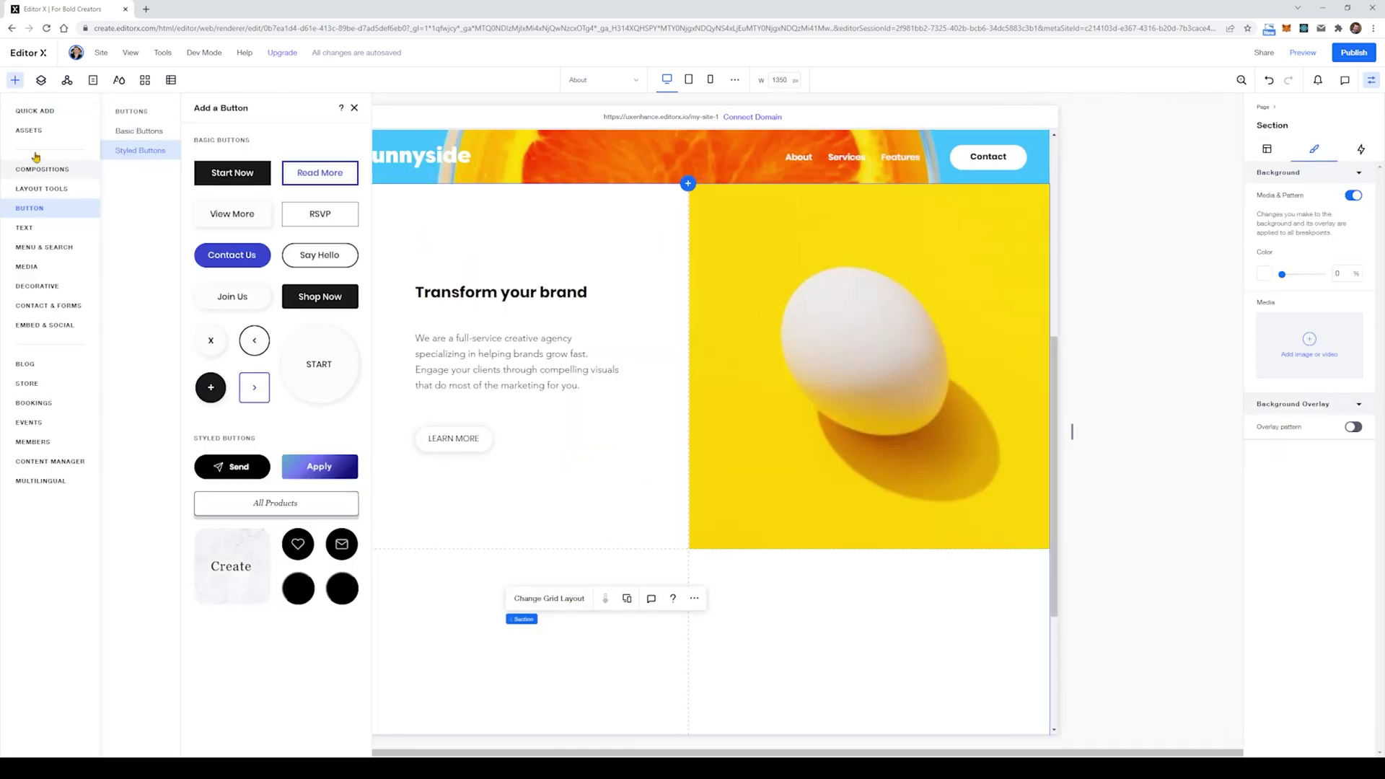
left_click(35, 111)
left_click(136, 238)
left_click_drag(799, 365, 610, 599)
Step: Upload image-stand-out from the desktop images folder as the new image and stretch it to fill the lower-left cell
left_click(409, 556)
left_click(309, 207)
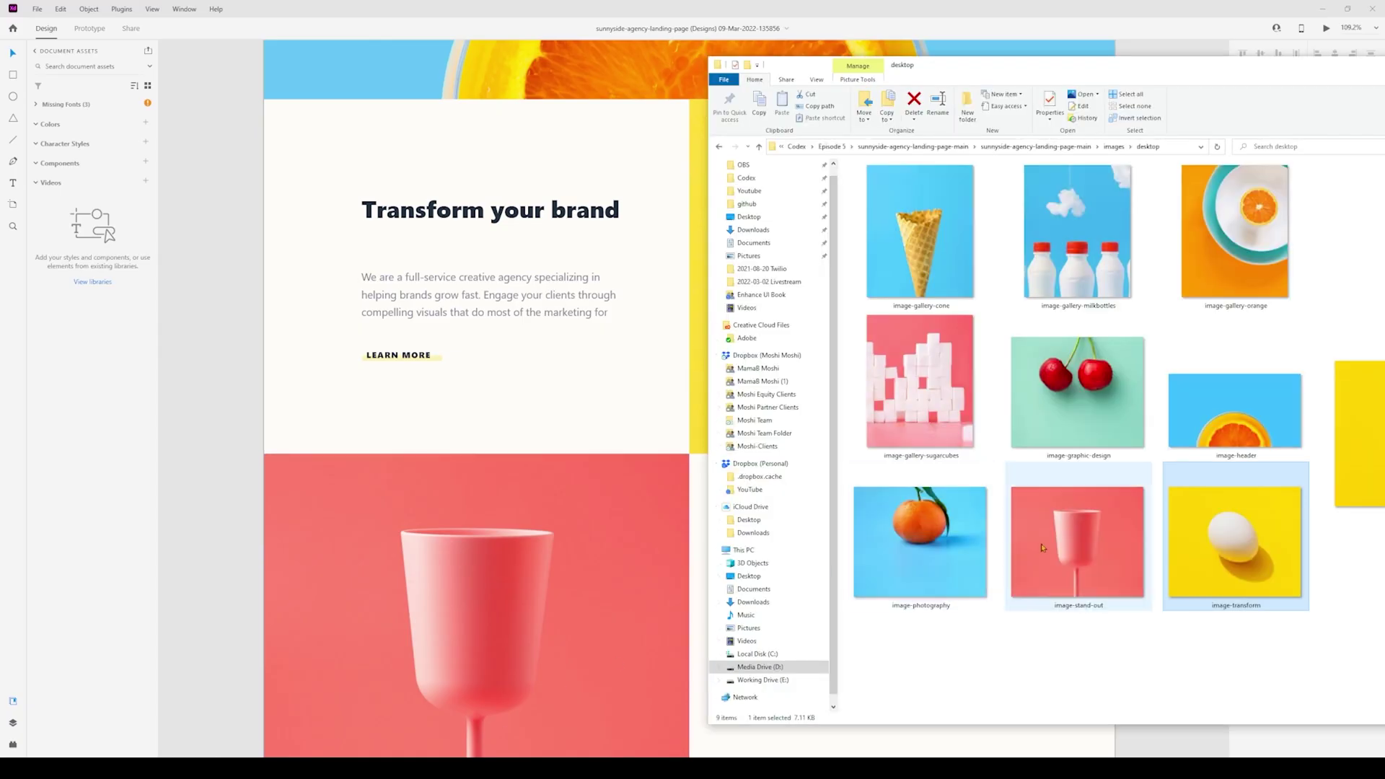
left_click(1042, 548)
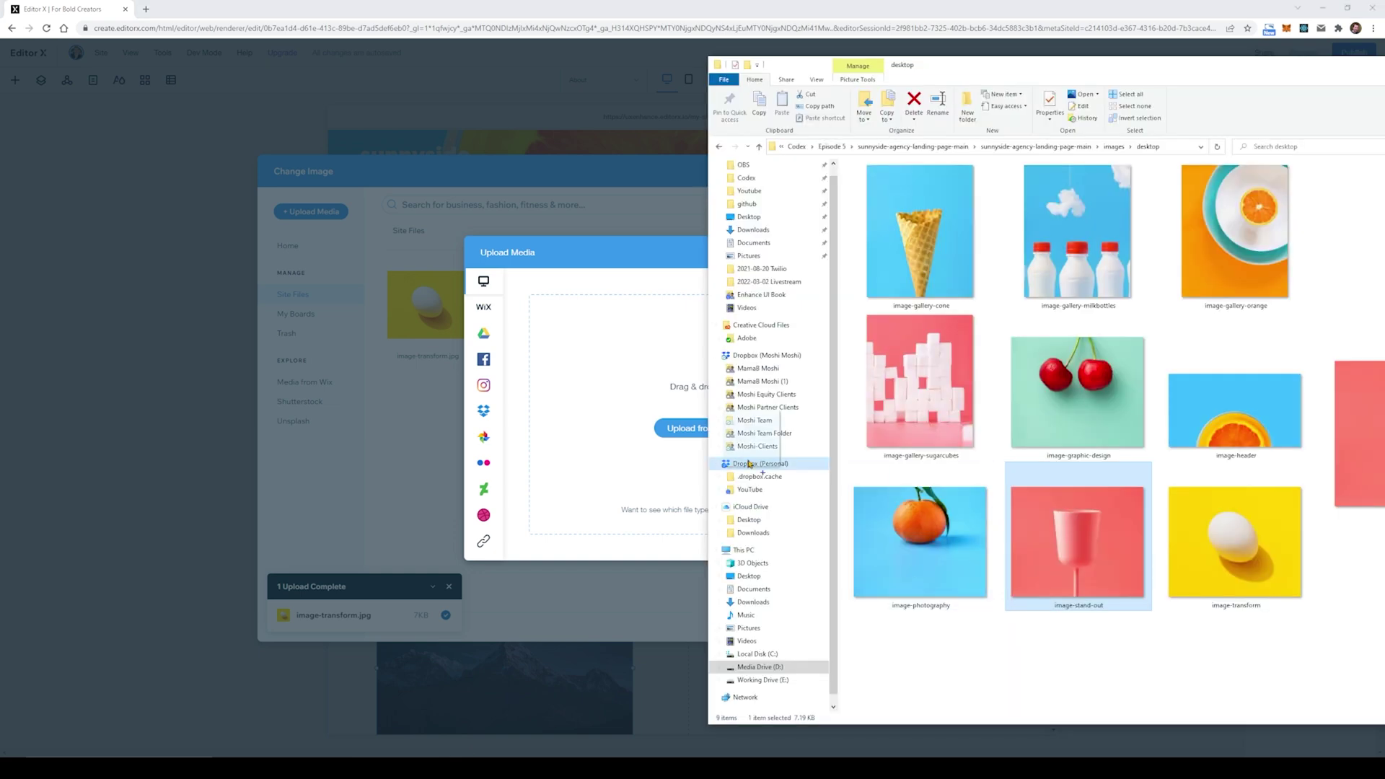
left_click_drag(1077, 541, 665, 421)
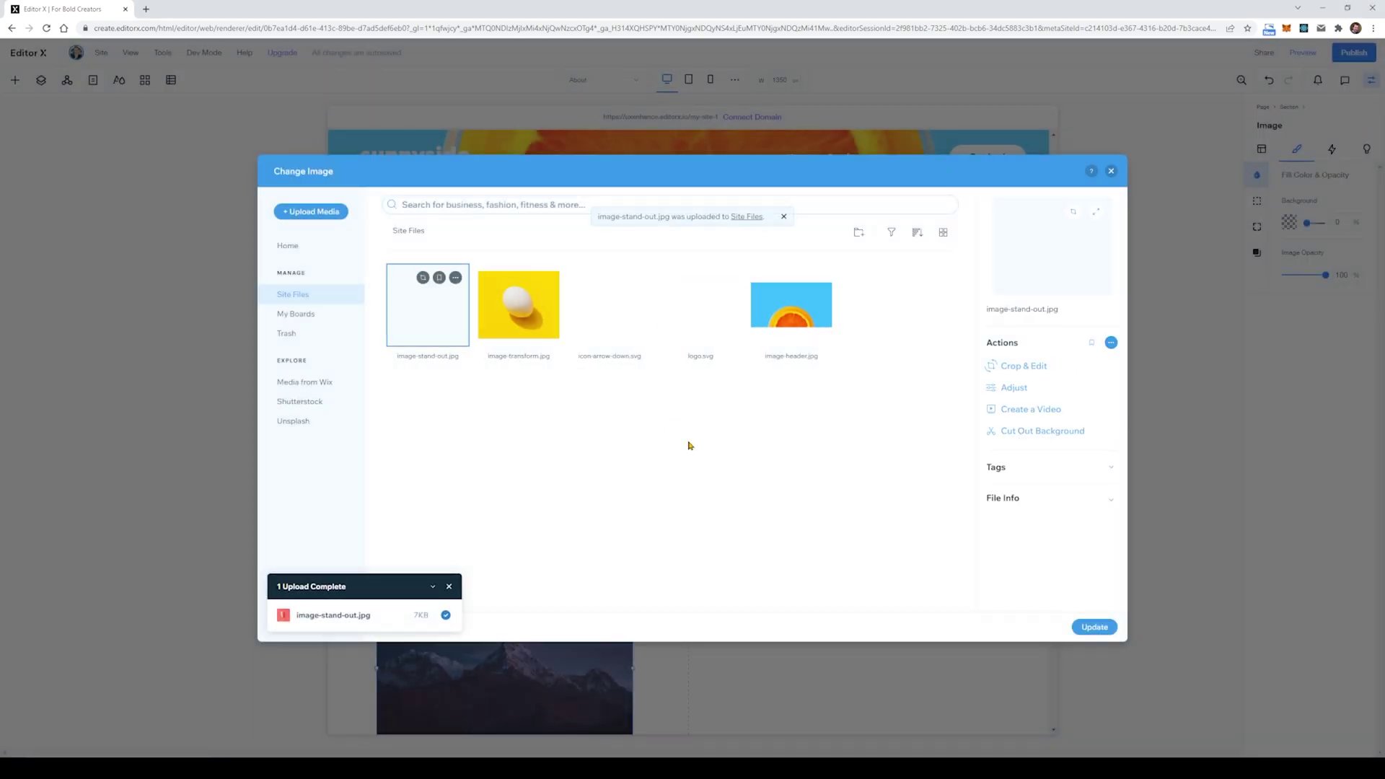
left_click(1093, 627)
left_click(620, 595)
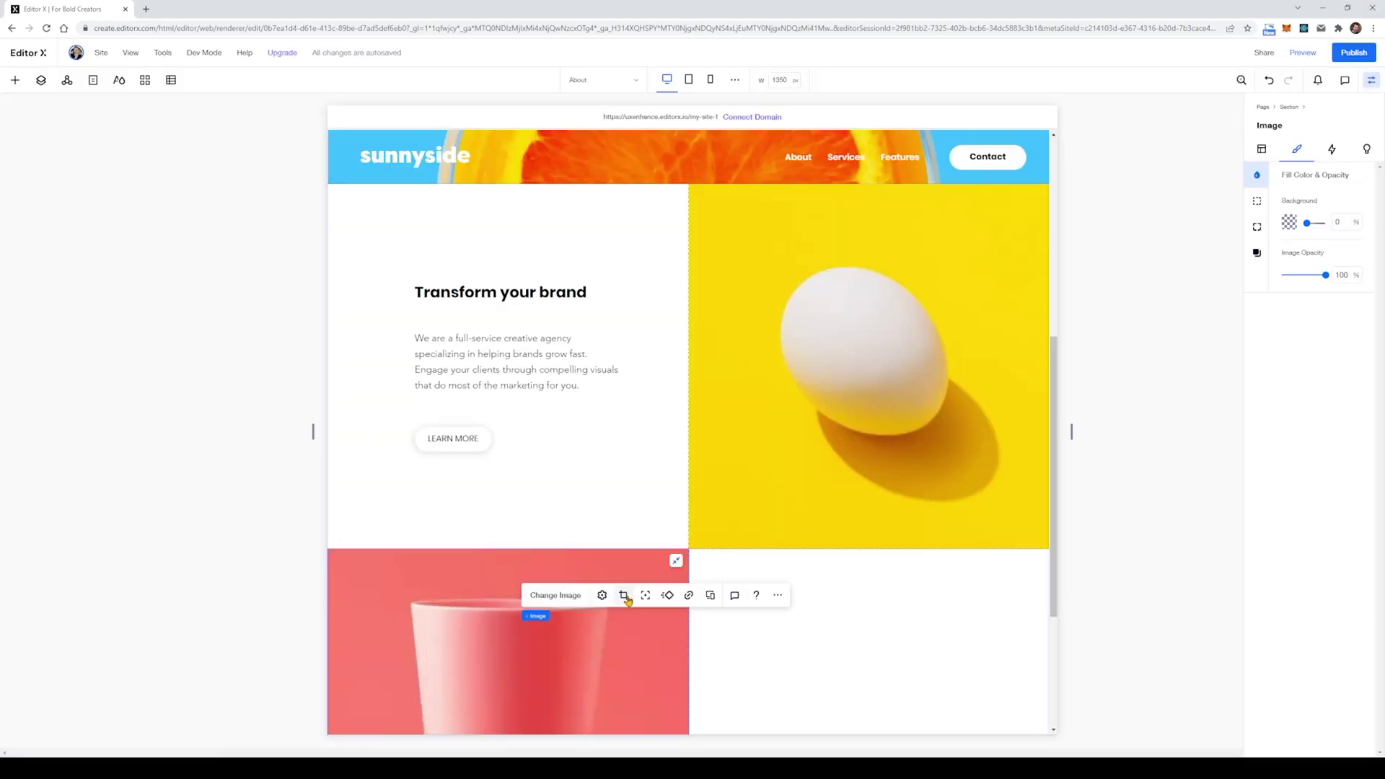
Step: Duplicate the "Transform your brand" container and place the copy in the lower-right grid cell
scroll(810, 514, "down", 3)
scroll(831, 579, "up", 3)
left_click(831, 579)
left_click(624, 318)
key("ctrl+v")
left_click_drag(743, 483, 918, 572)
scroll(918, 572, "down", 3)
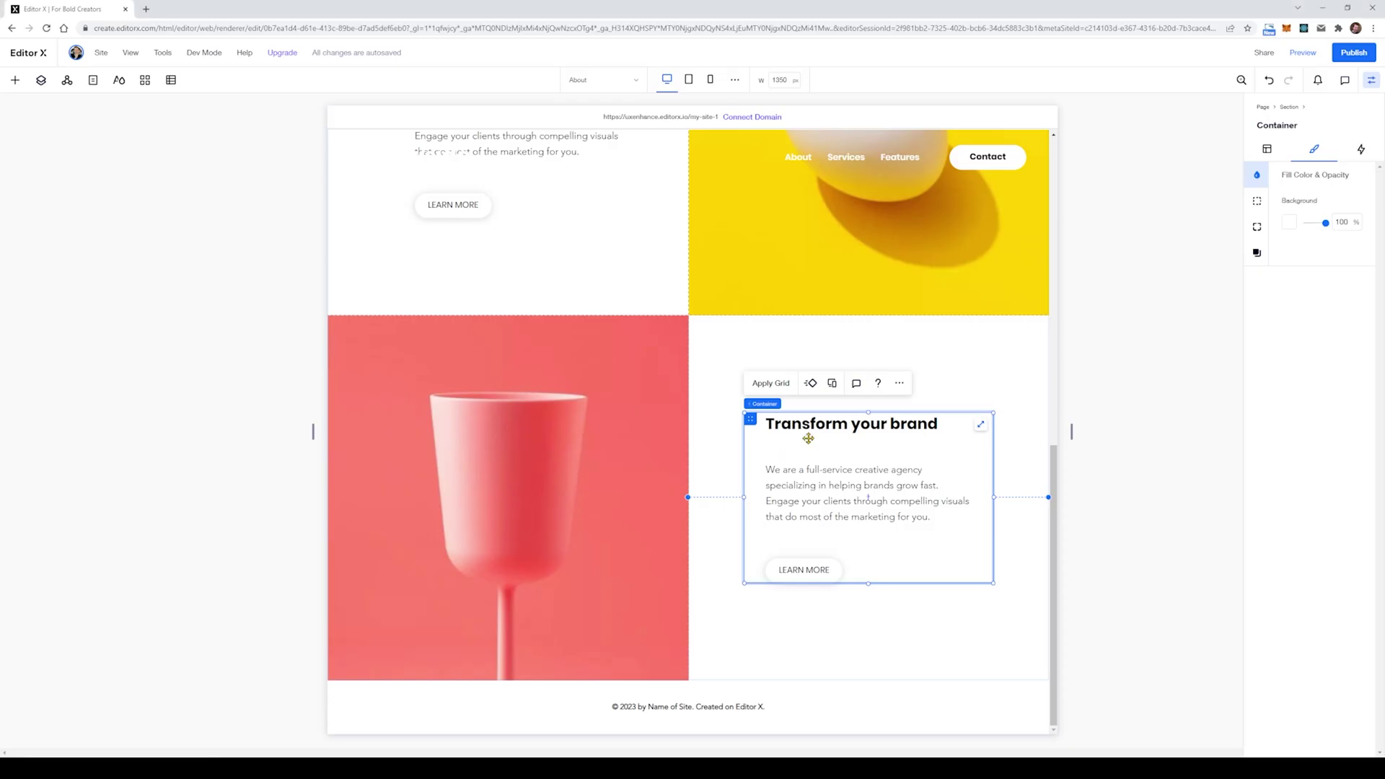
Step: Replace the duplicated container's heading with "Stand out to the right audience" from the Adobe XD design
left_click(814, 424)
double_click(814, 424)
type("Stand out to the right audience")
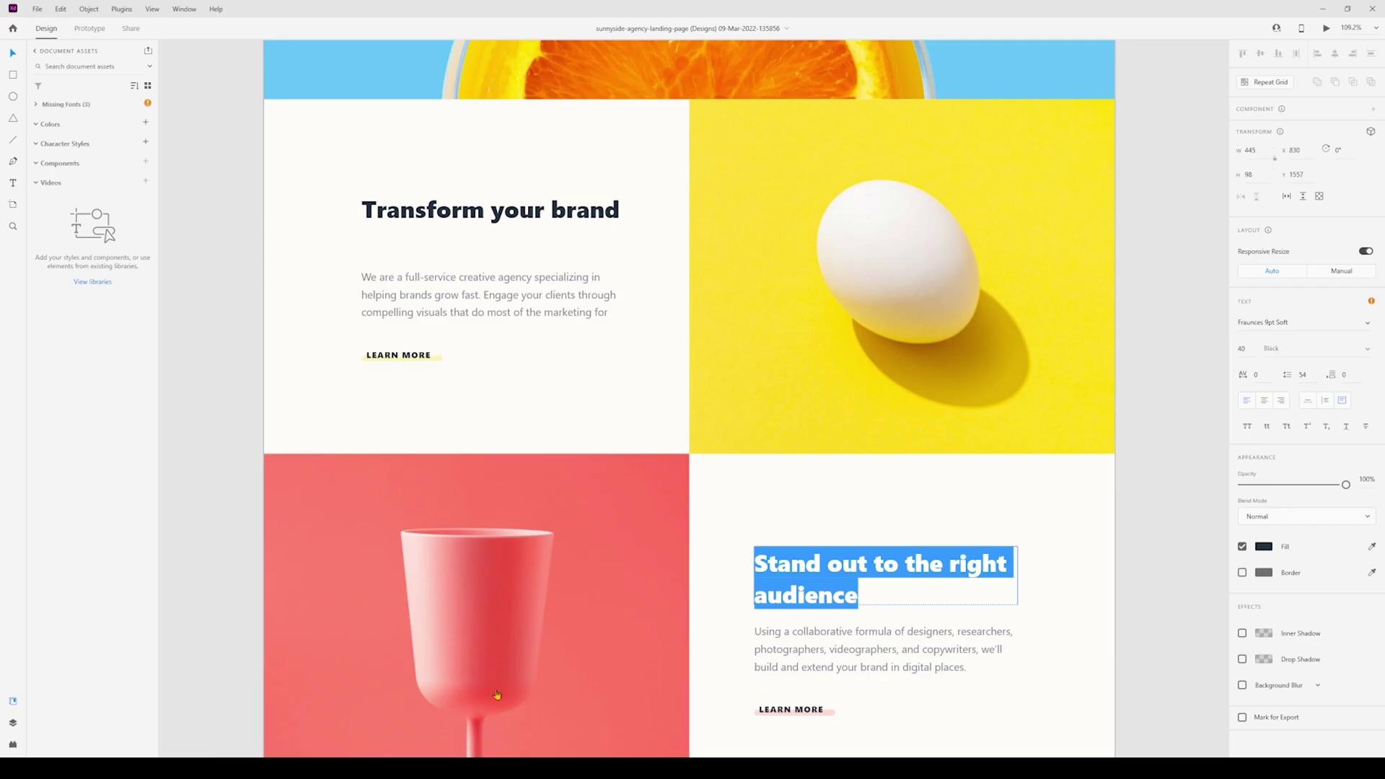
Step: Replace the duplicated container's paragraph with the "Using a collaborative formula of designers" text from Adobe XD
left_click(875, 651)
double_click(875, 652)
key("ctrl+c")
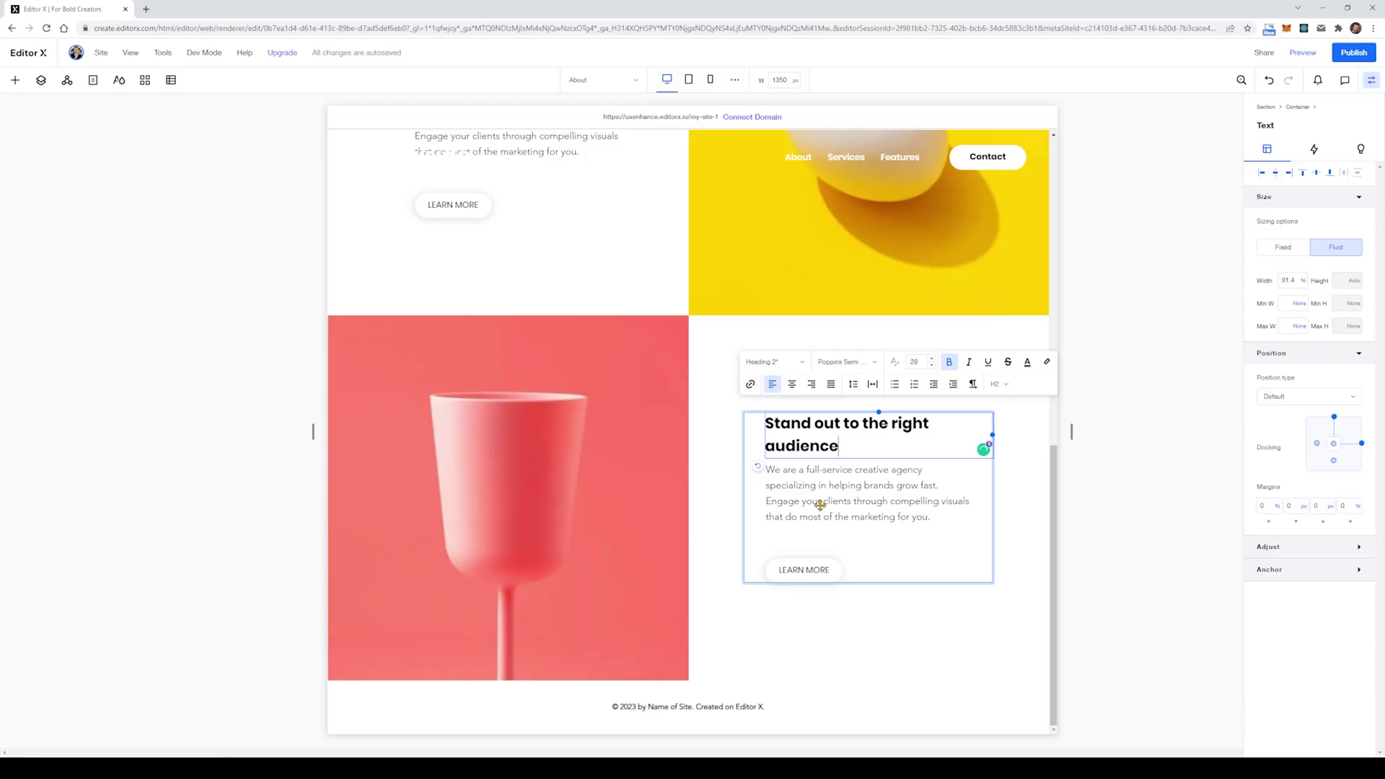
key("ctrl+a")
key("ctrl+v")
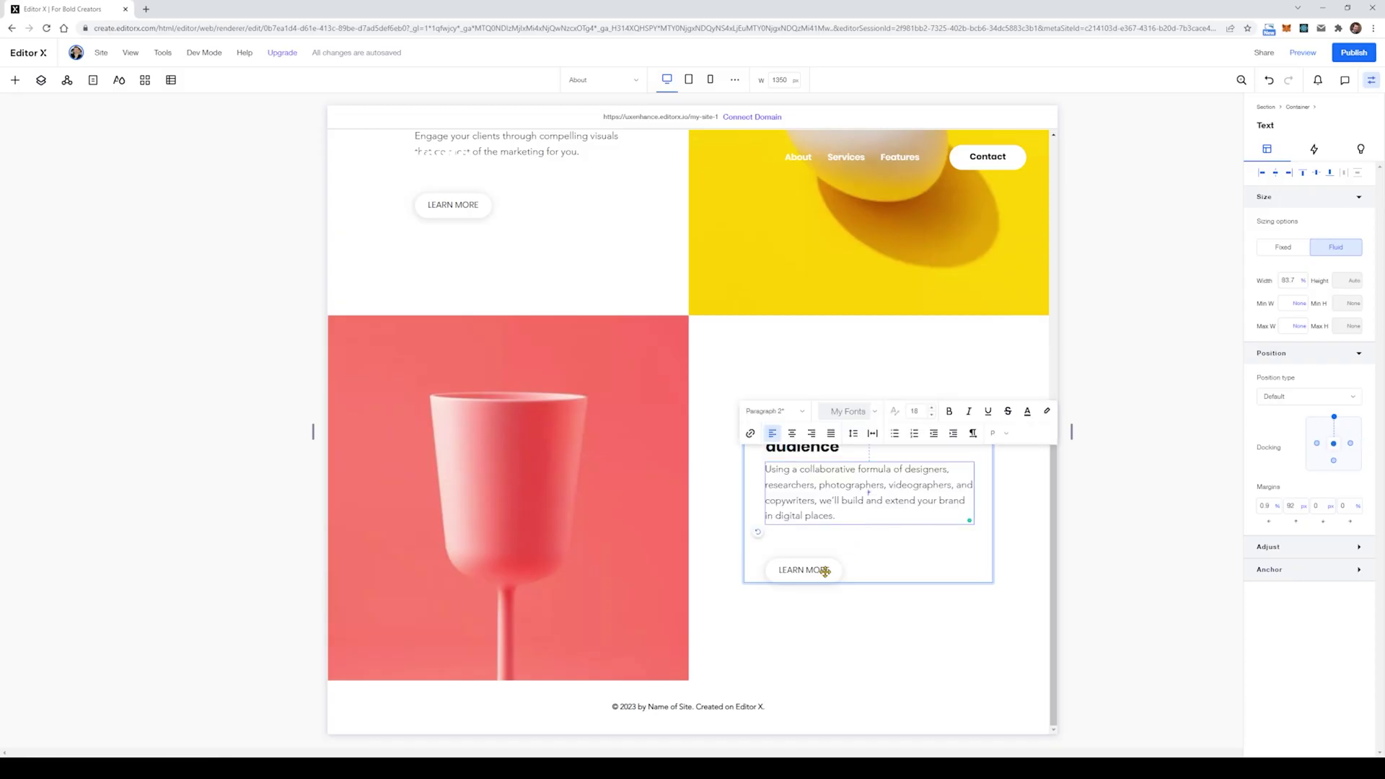
left_click(845, 560)
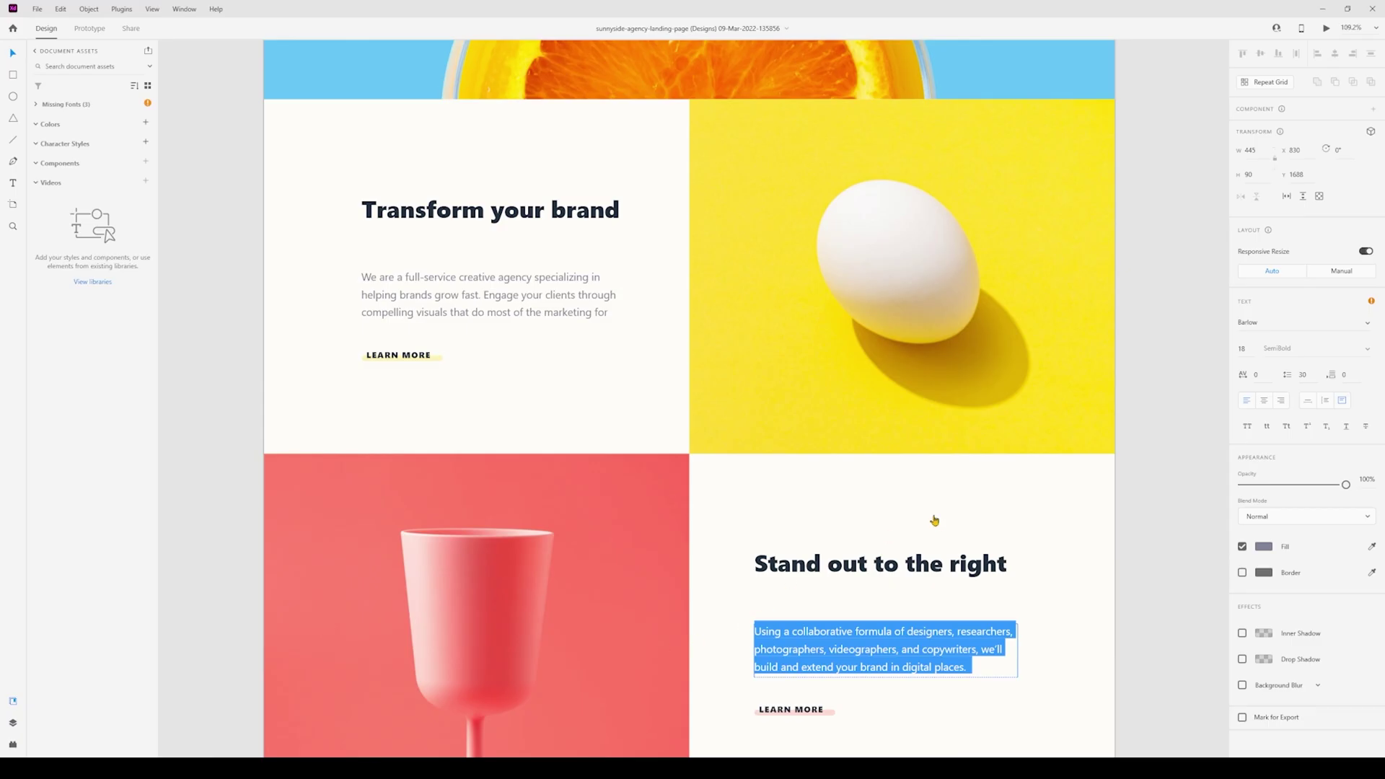
Step: Review the layout of the completed 2x2 image and text section against the rest of the page
scroll(934, 520, "down", 3)
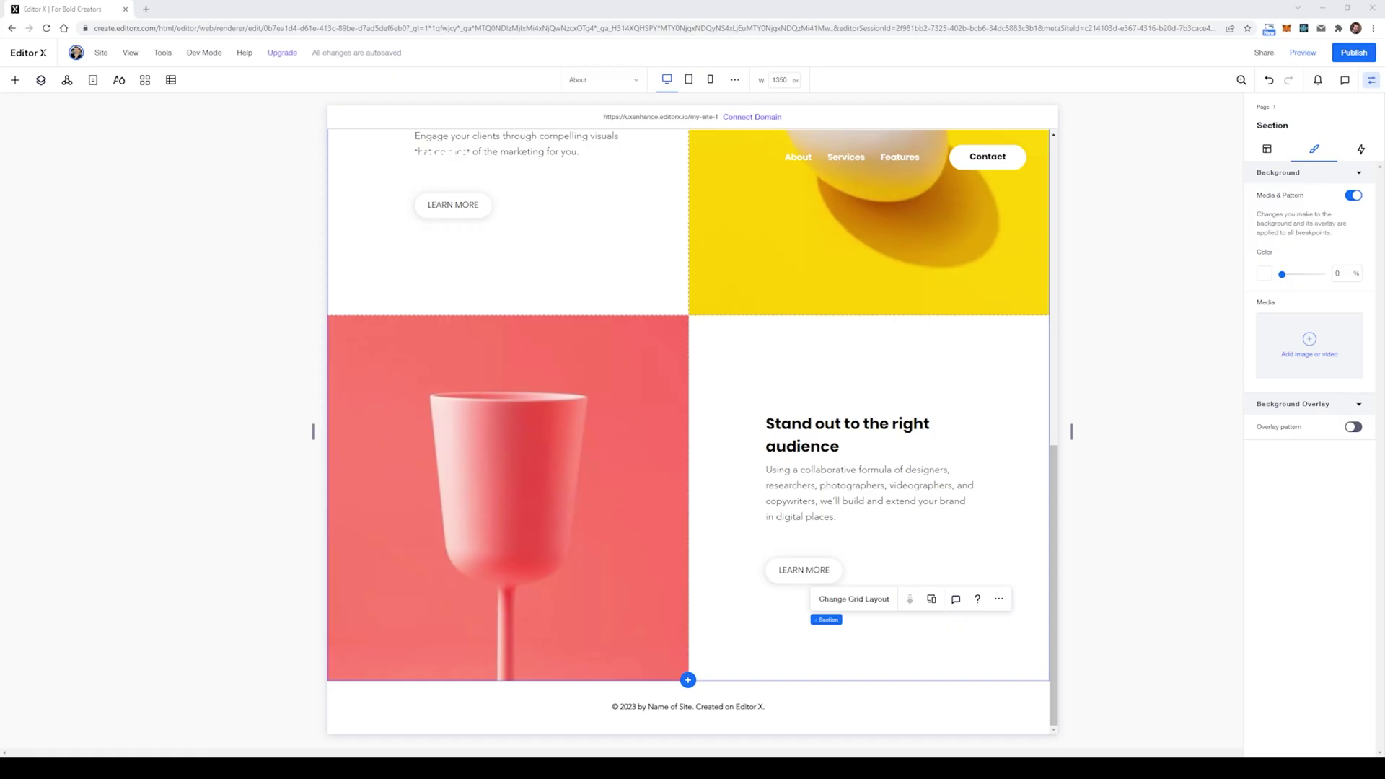
scroll(940, 509, "up", 3)
left_click(987, 570)
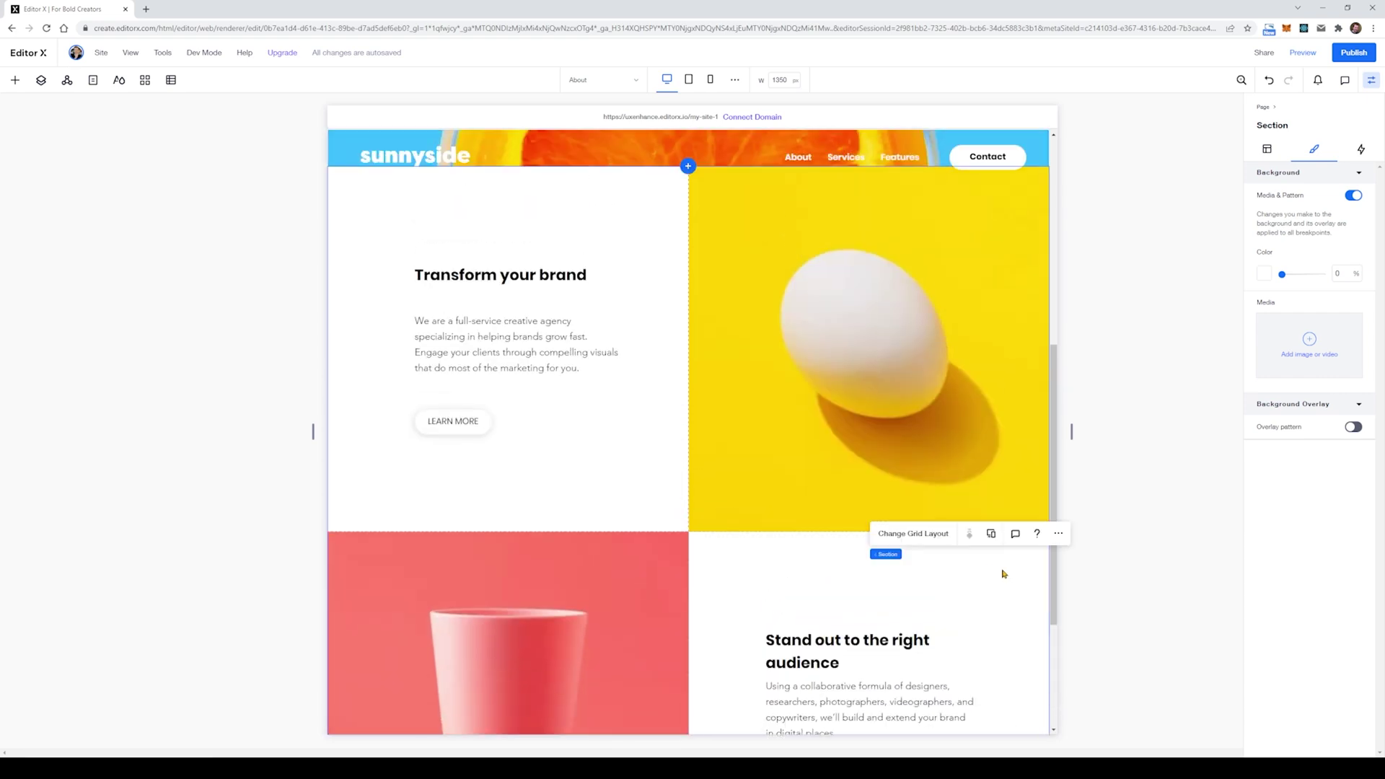
left_click(1127, 573)
scroll(1054, 412, "up", 5)
scroll(1054, 433, "down", 5)
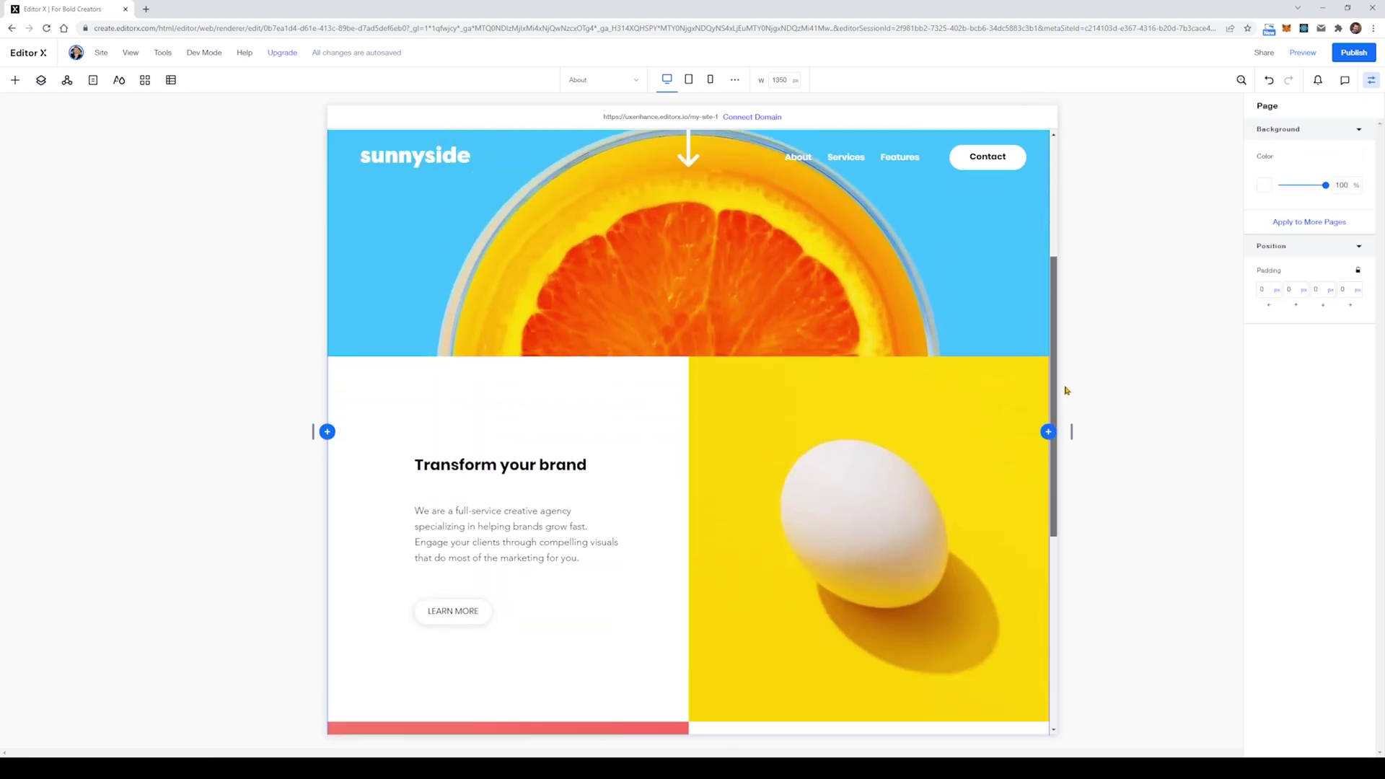
left_click_drag(1053, 486, 1061, 443)
scroll(1061, 443, "down", 2)
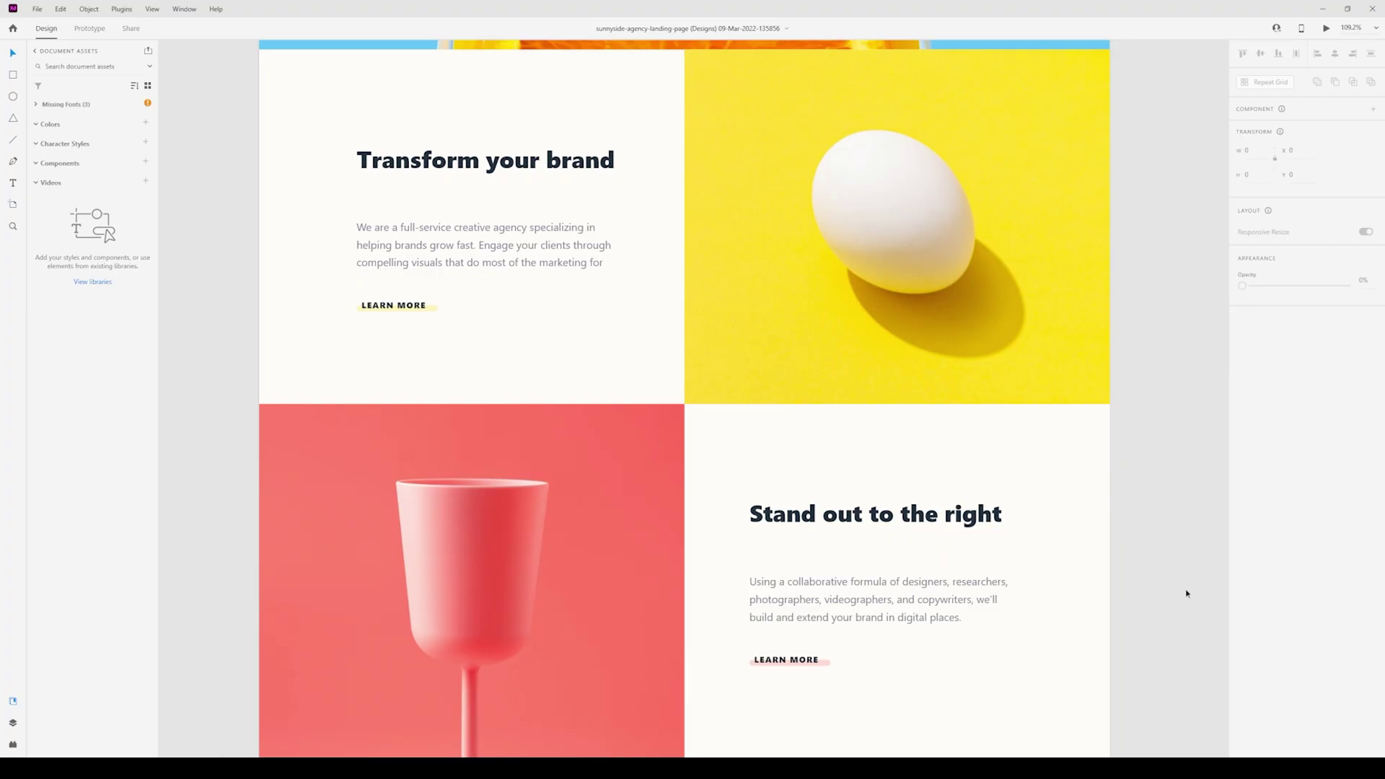
left_click_drag(1157, 618, 1162, 145)
left_click_drag(614, 303, 649, 331)
key("ctrl+z")
left_click(831, 347)
left_click_drag(461, 501, 476, 523)
key("ctrl+z")
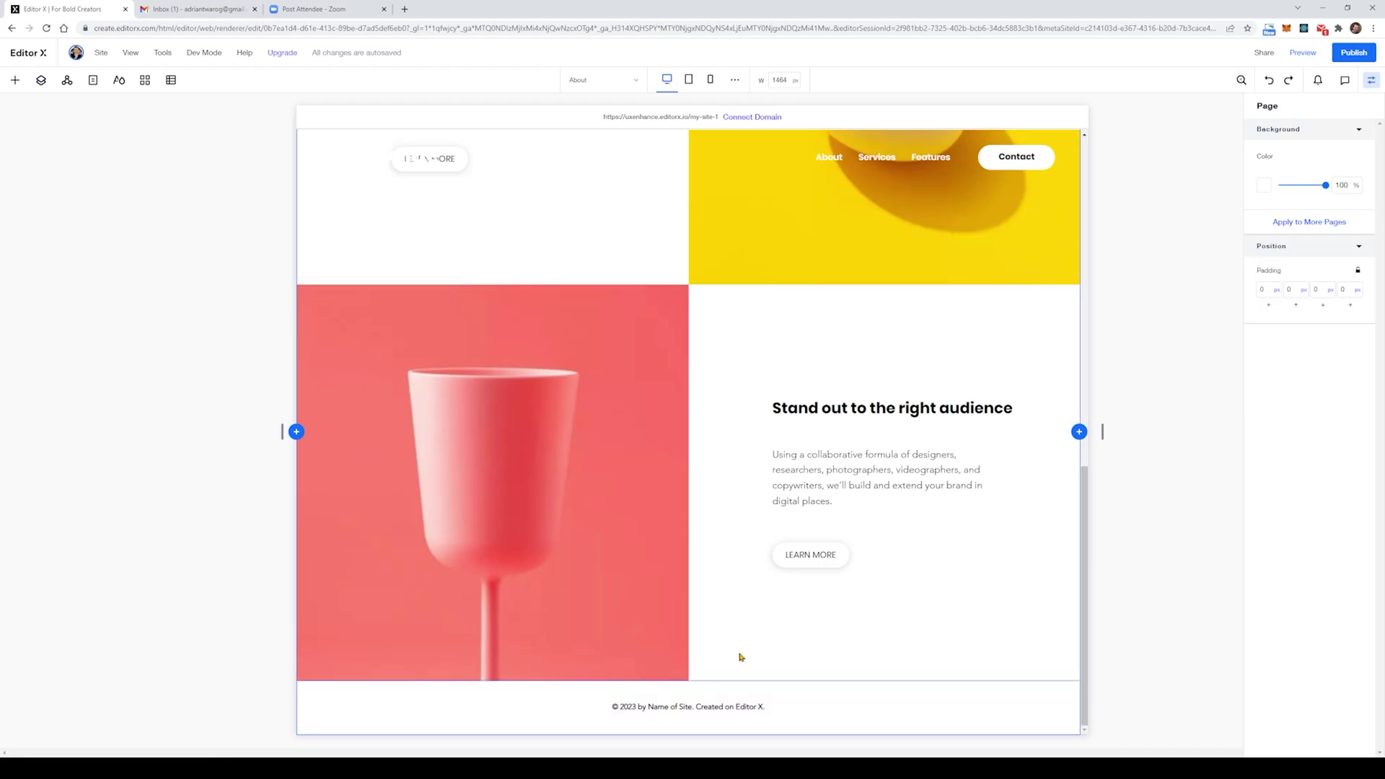
Step: Open the section's grid in Advanced Mode in Editor X and add a third row below the cup image
left_click(740, 657)
left_click(768, 622)
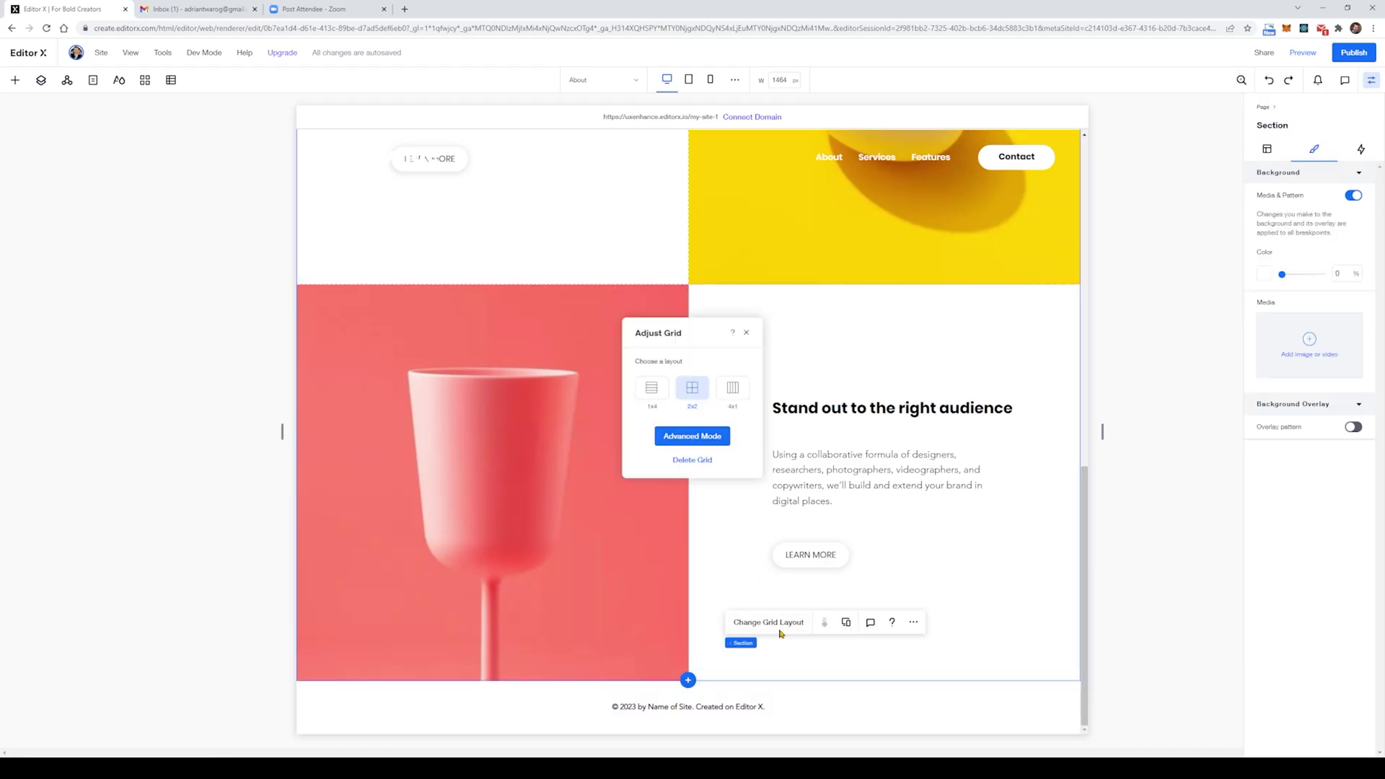
left_click(692, 436)
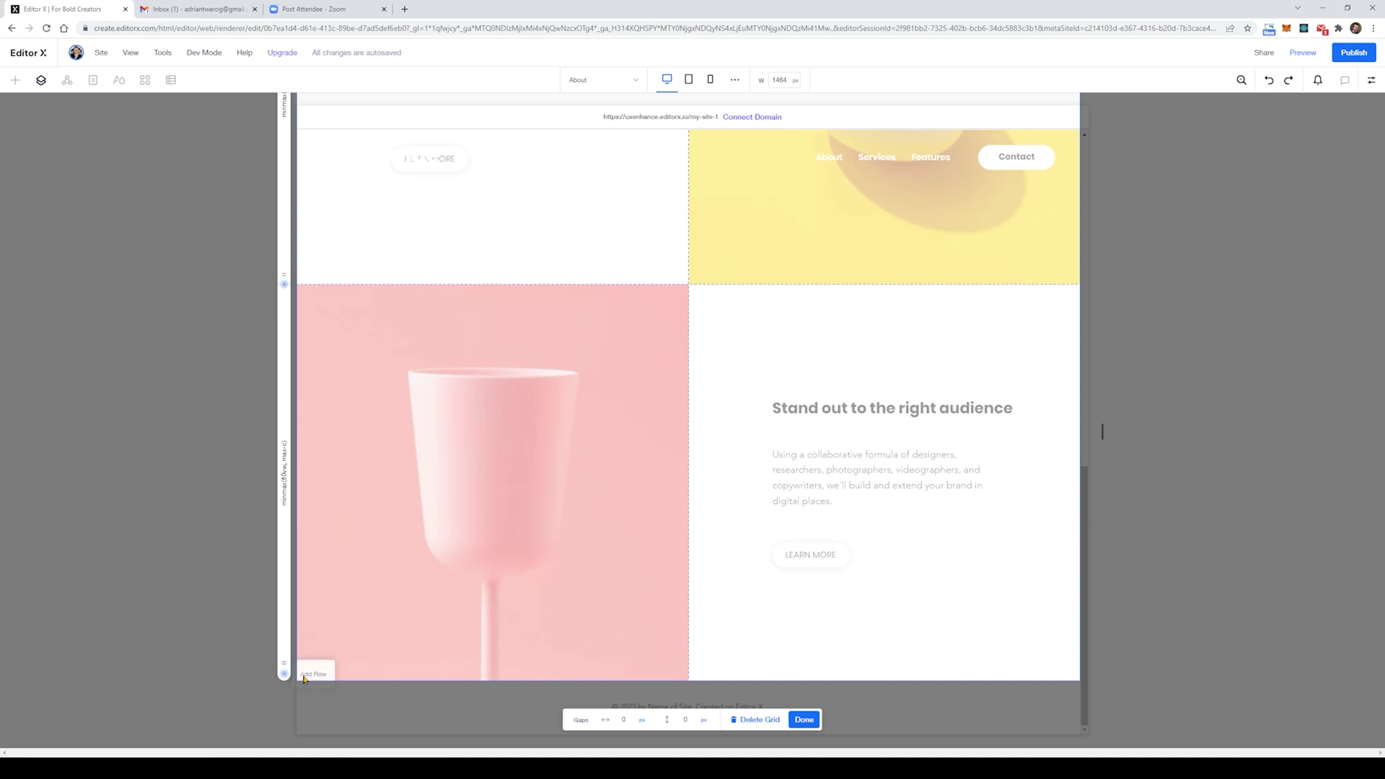
left_click(285, 676)
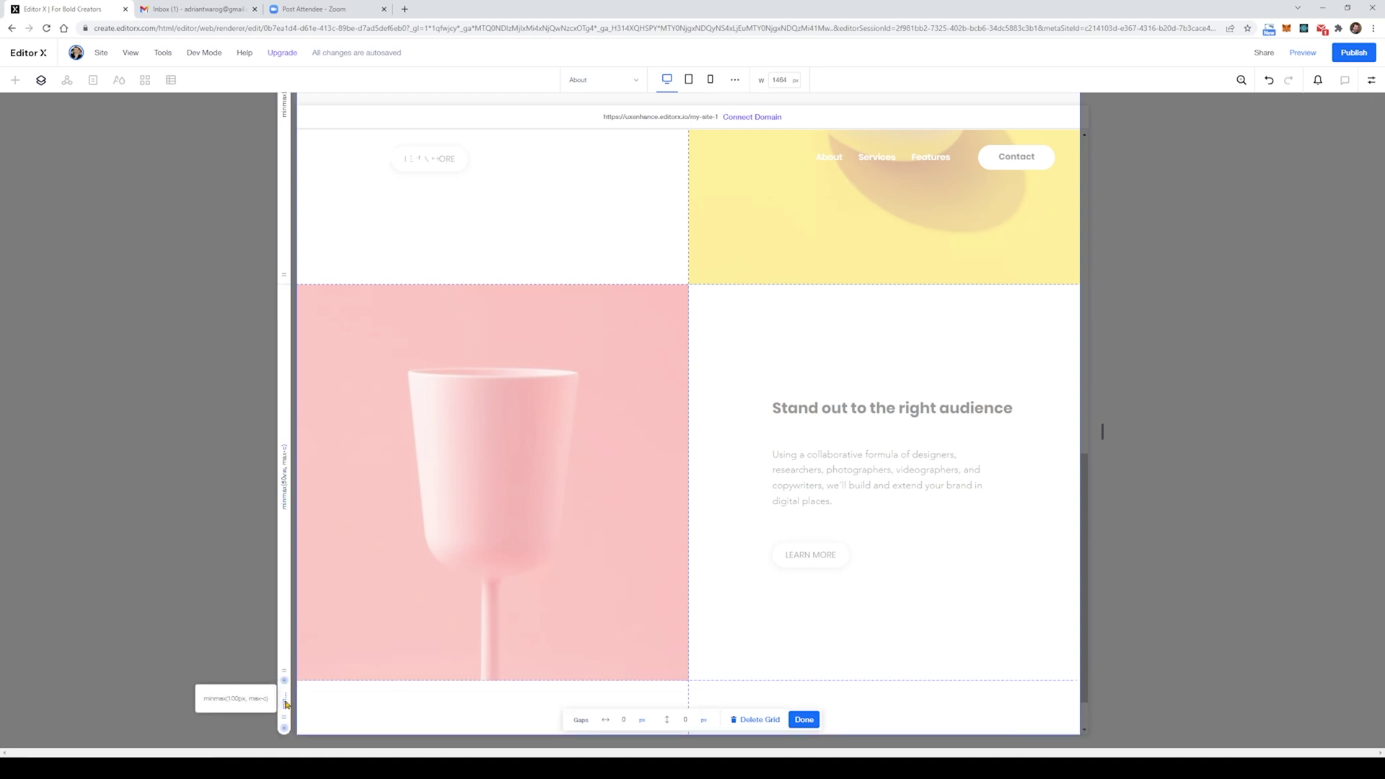
Step: Set the new row's minimum height to 50 vw and finish editing the grid
left_click(286, 705)
left_click(346, 710)
left_click(353, 646)
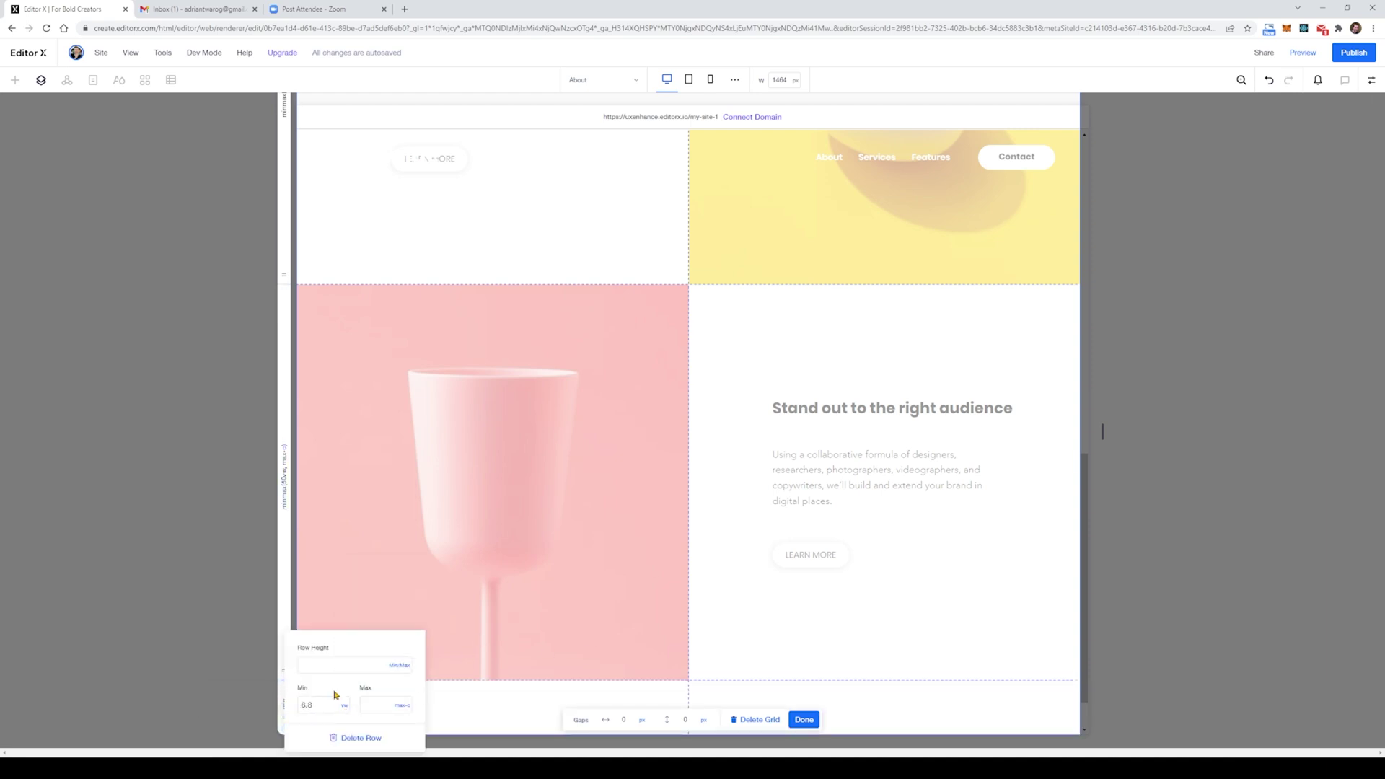
type("50")
left_click(804, 719)
Step: Locate the cherry image for the new row in the project's images/desktop folder in File Explorer, checking it against the Adobe XD design
scroll(851, 703, "down", 5)
scroll(777, 507, "up", 1)
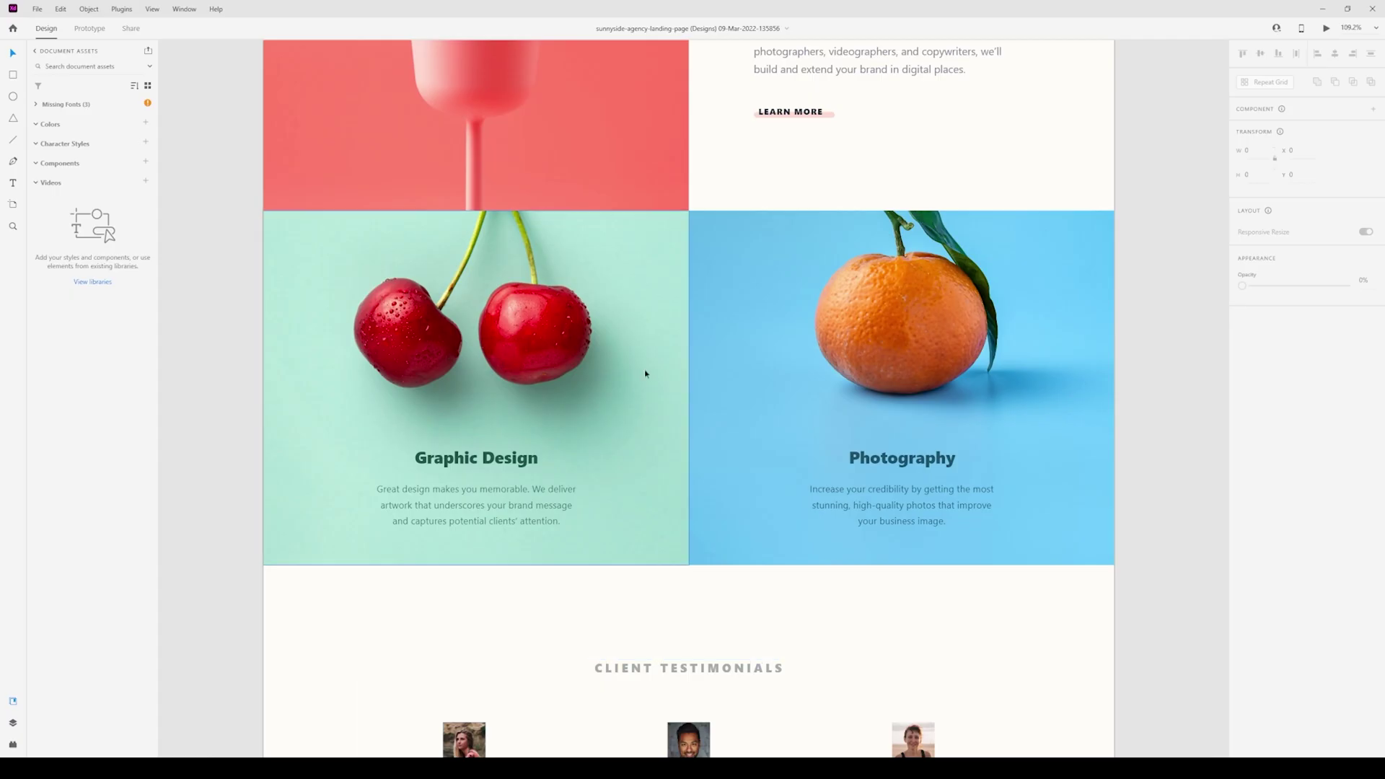
left_click(628, 417)
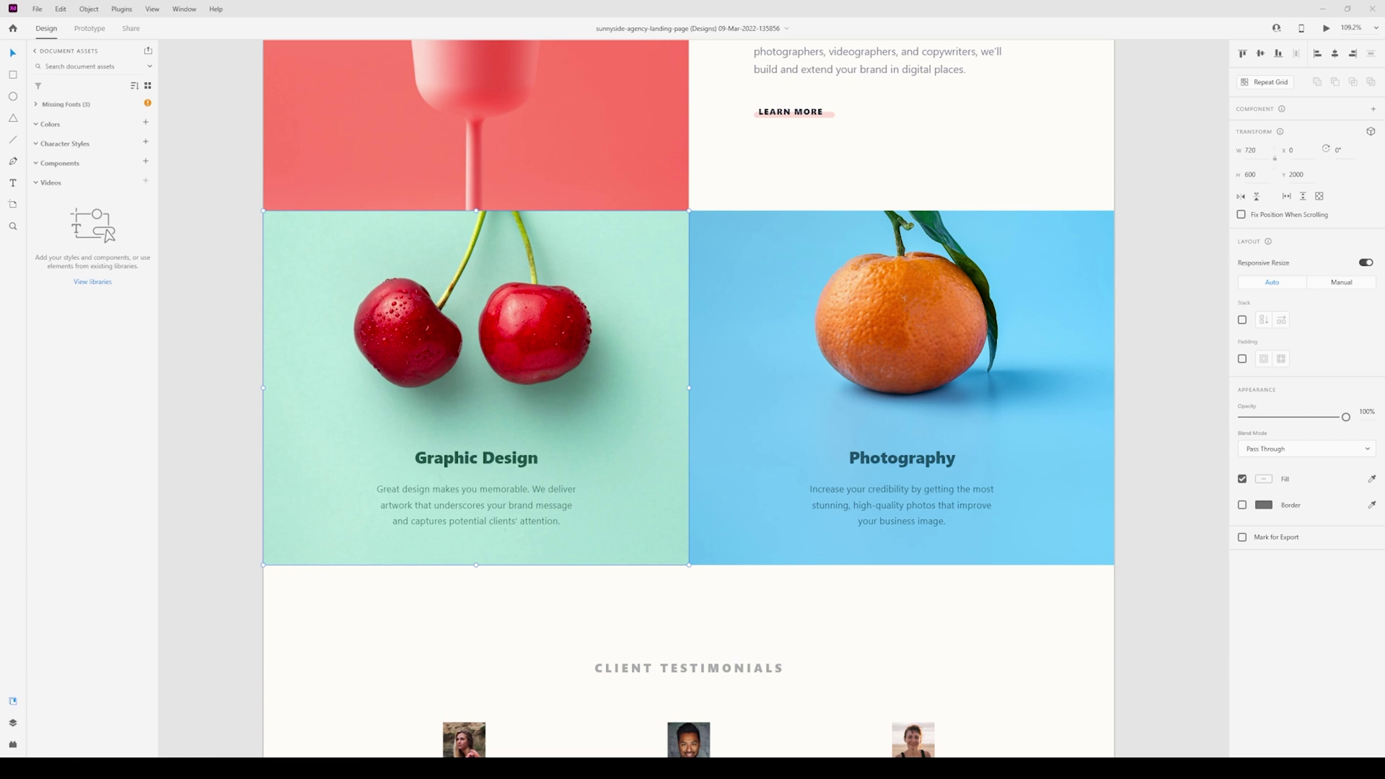
key("alt+Tab")
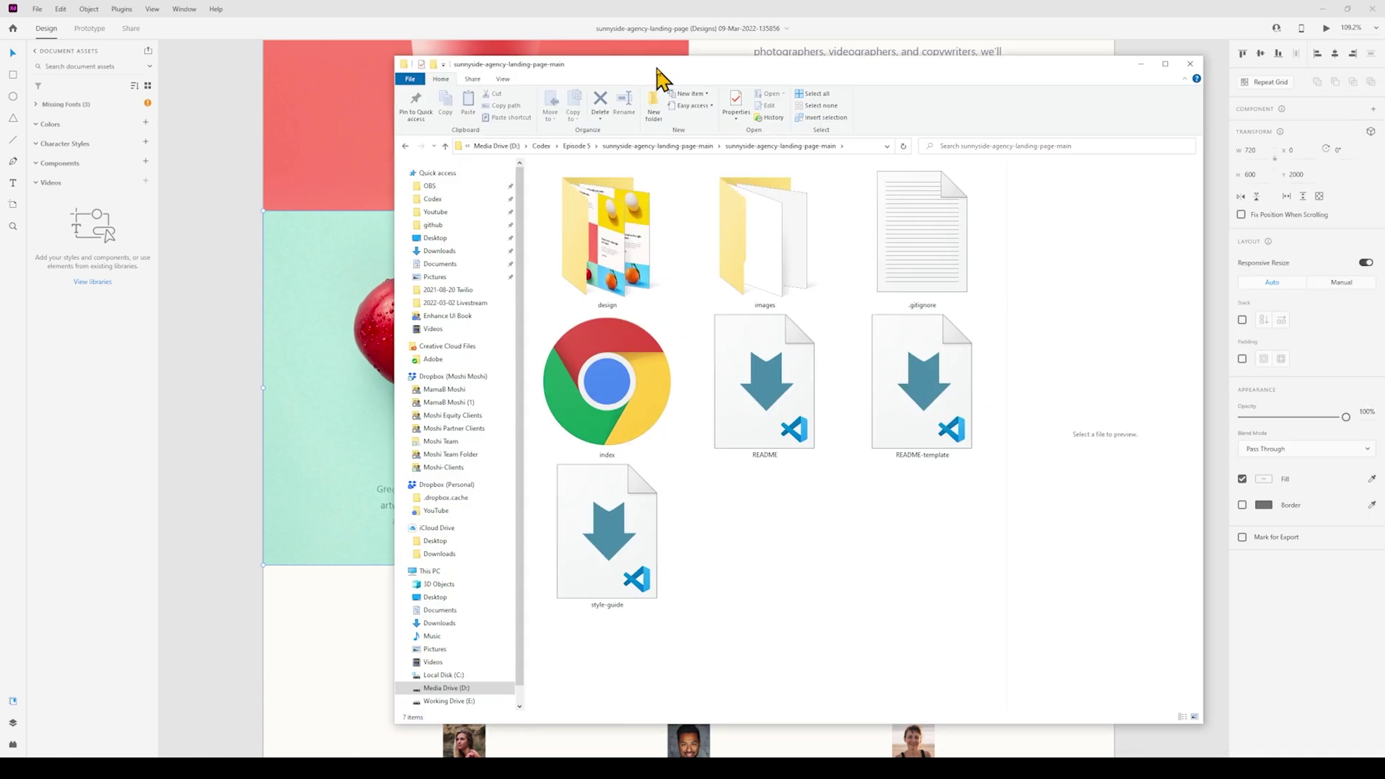
double_click(763, 275)
scroll(763, 275, "down", 3)
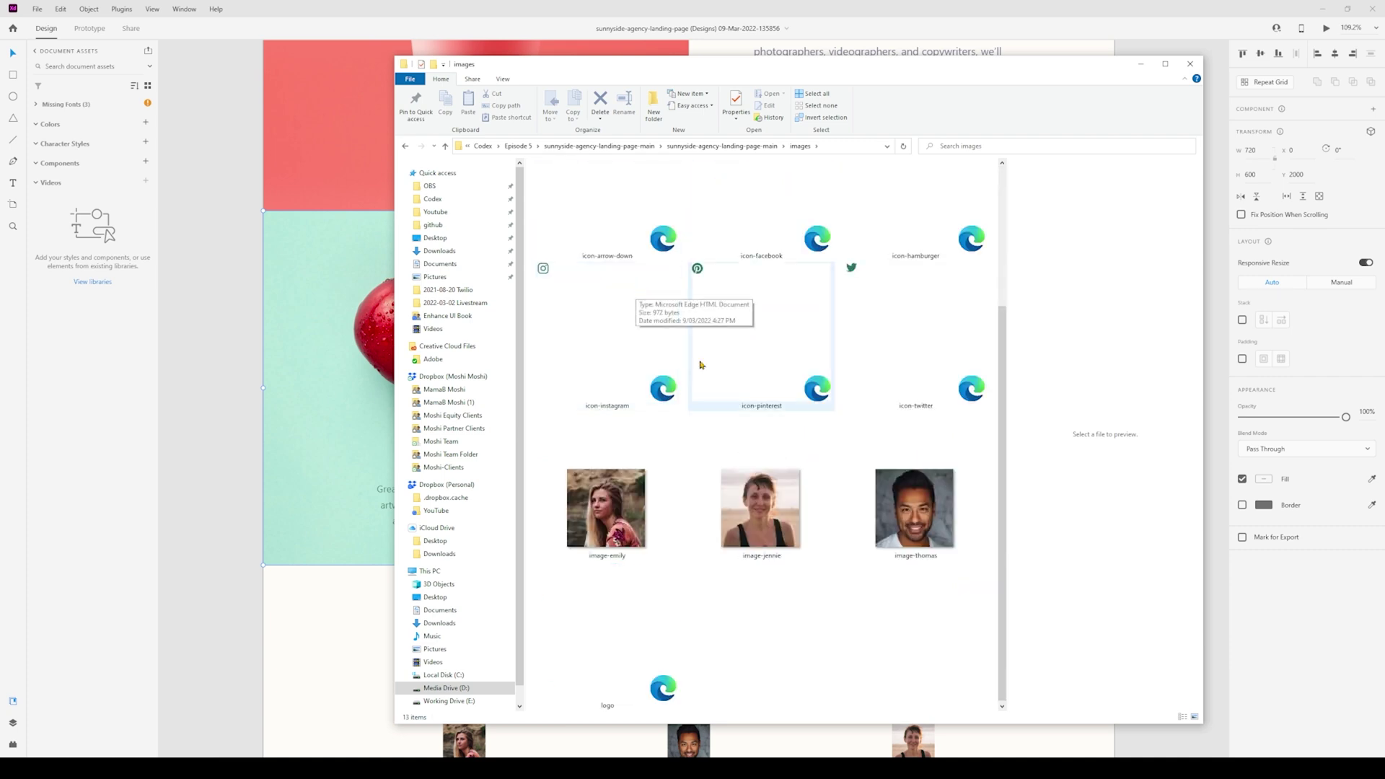
scroll(650, 294, "up", 3)
double_click(606, 238)
left_click(765, 386)
left_click(248, 356)
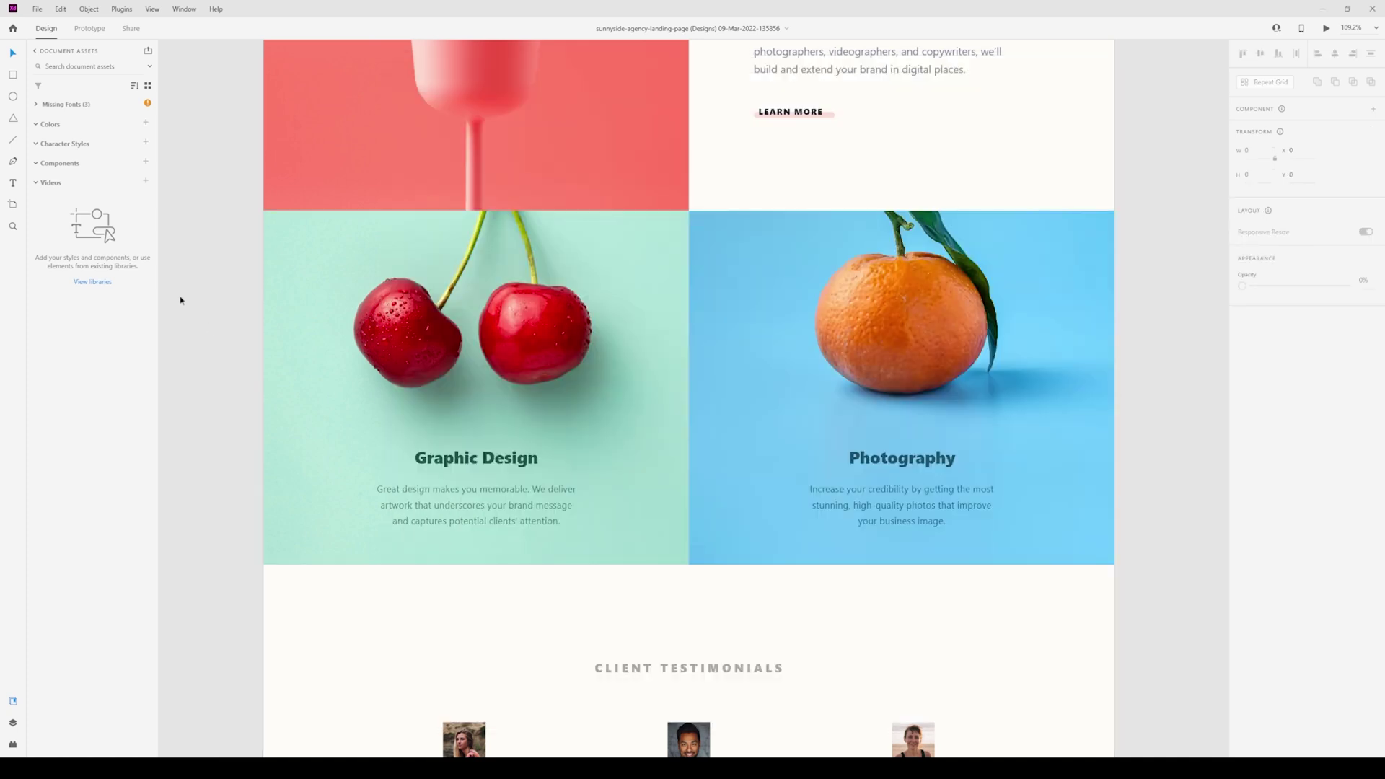
Step: Switch to Editor X, add an image element to the third row's left cell and open its image picker
key("alt+Tab")
left_click(467, 503)
left_click(514, 250)
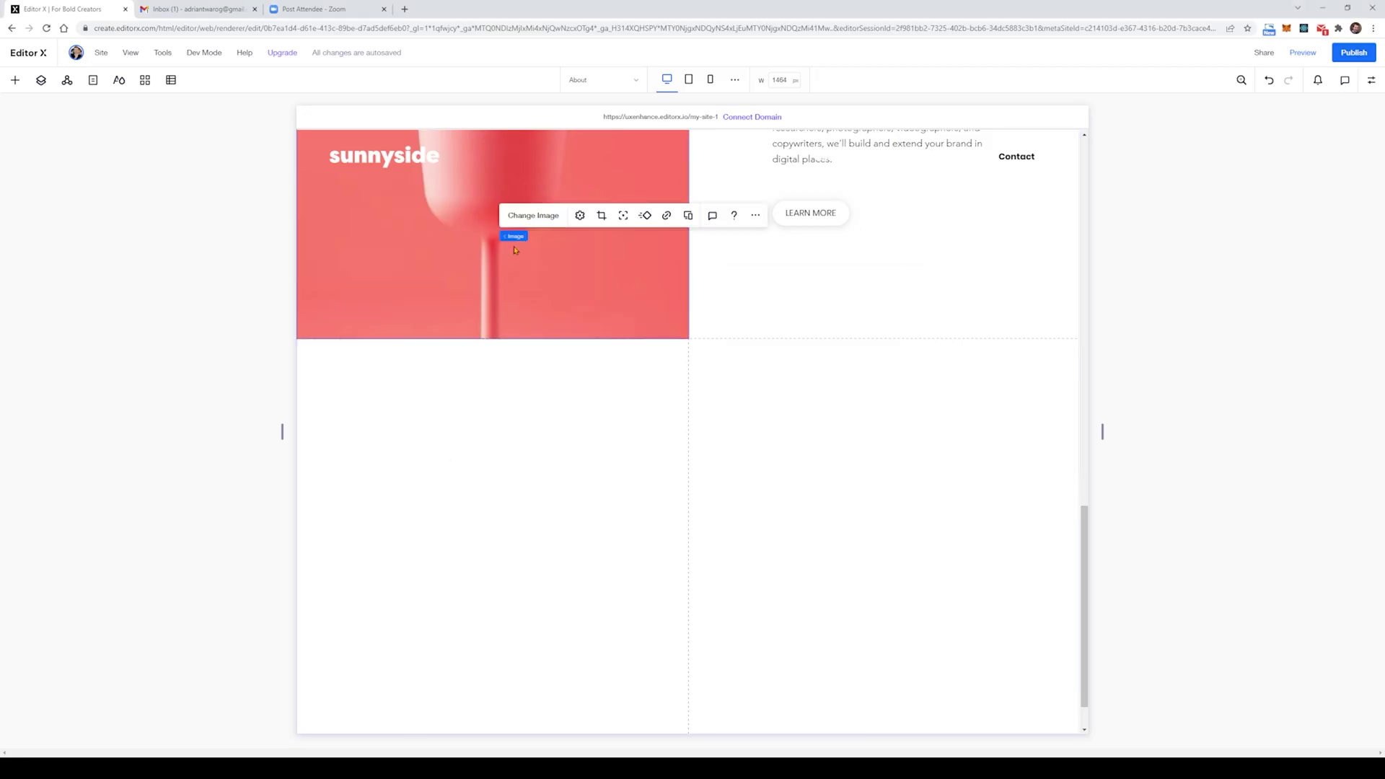
left_click(479, 440)
left_click(15, 80)
left_click(137, 228)
left_click_drag(688, 407, 509, 448)
left_click(387, 376)
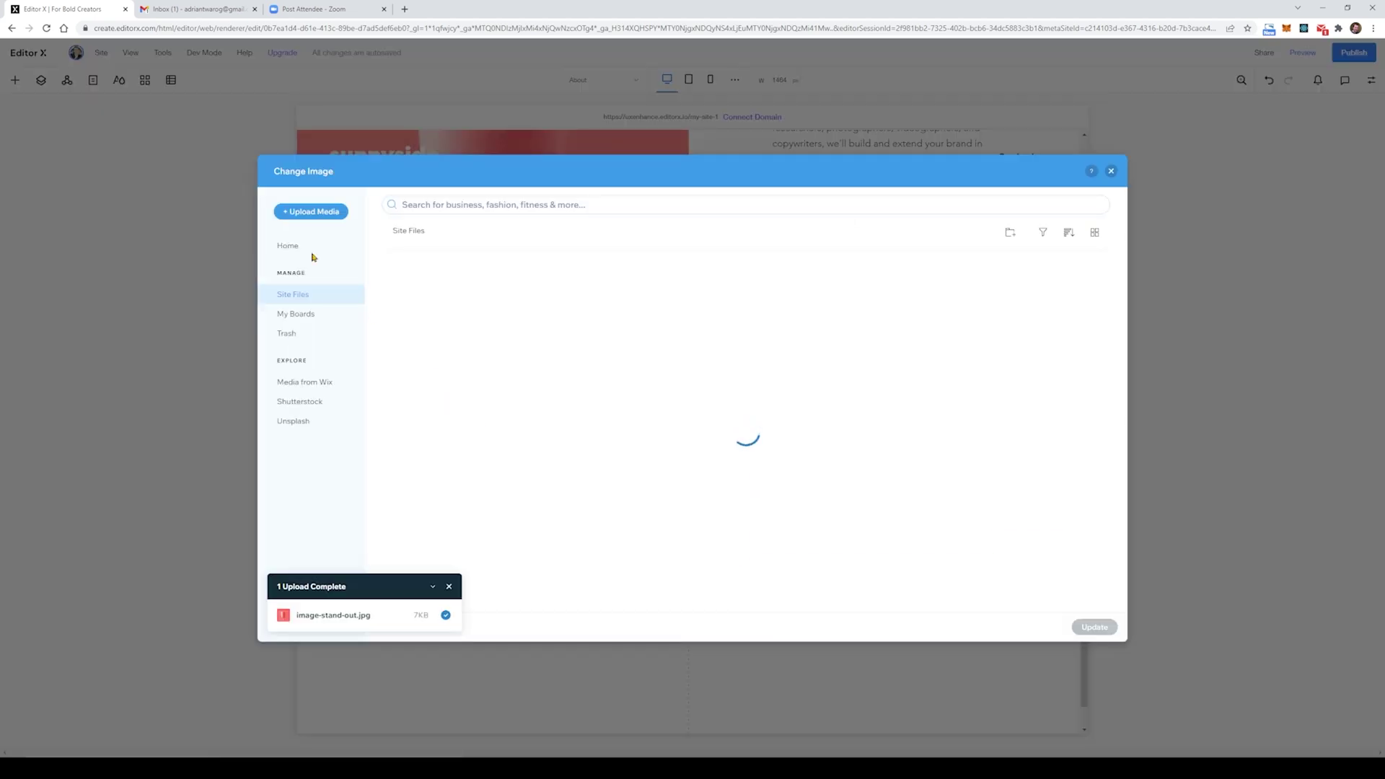
Step: Upload image-graphic-design from the desktop images folder, apply it to the image element and stretch it to fill the cell
left_click(303, 212)
key("alt+Tab")
left_click_drag(752, 58, 1002, 75)
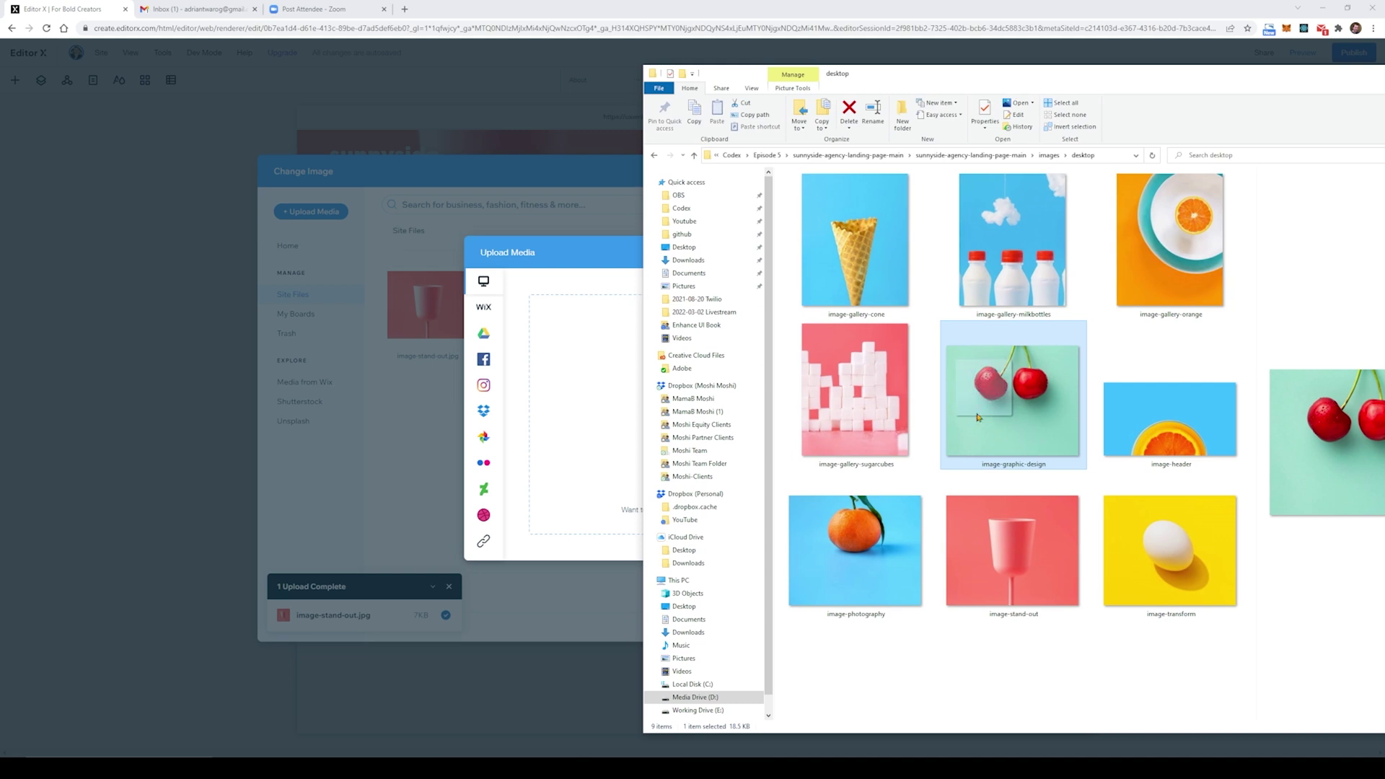
left_click_drag(1014, 397, 624, 391)
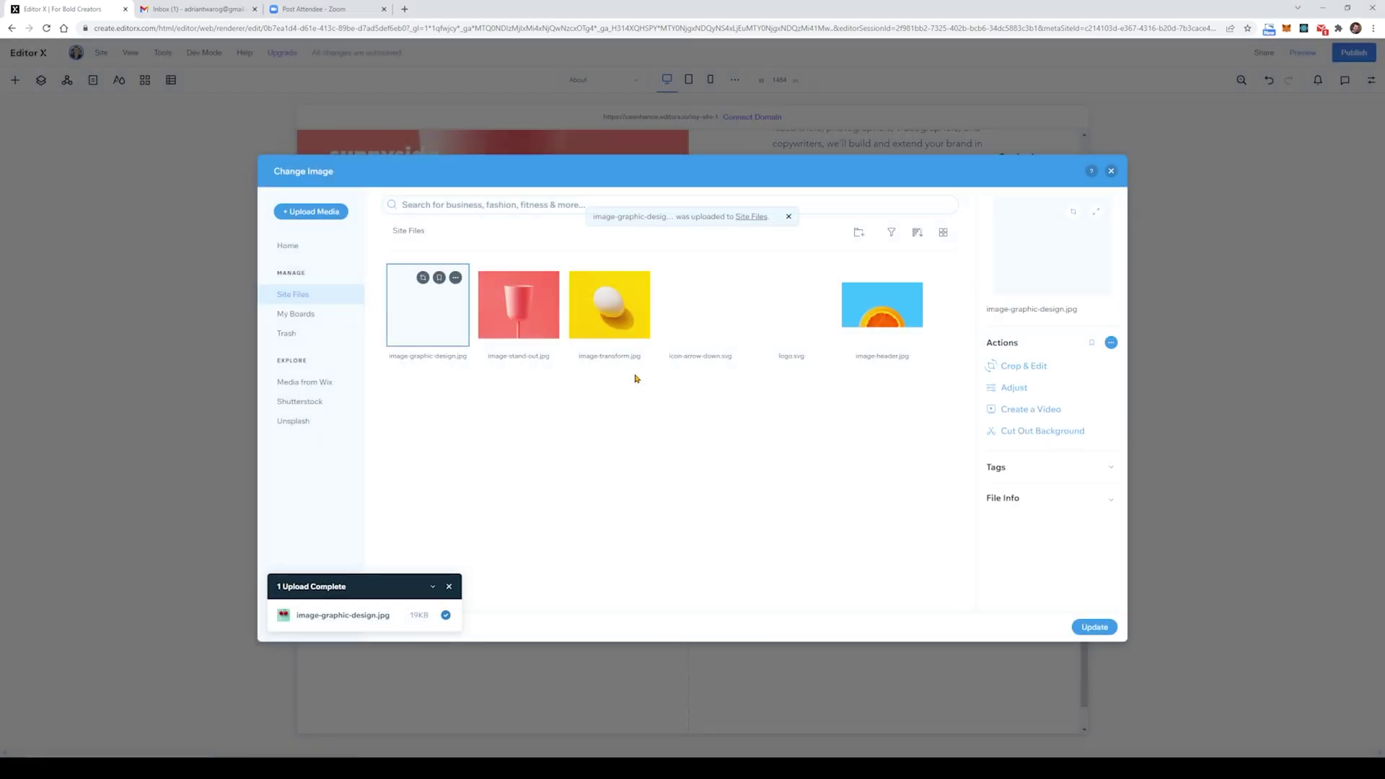
left_click(1080, 631)
left_click(619, 419)
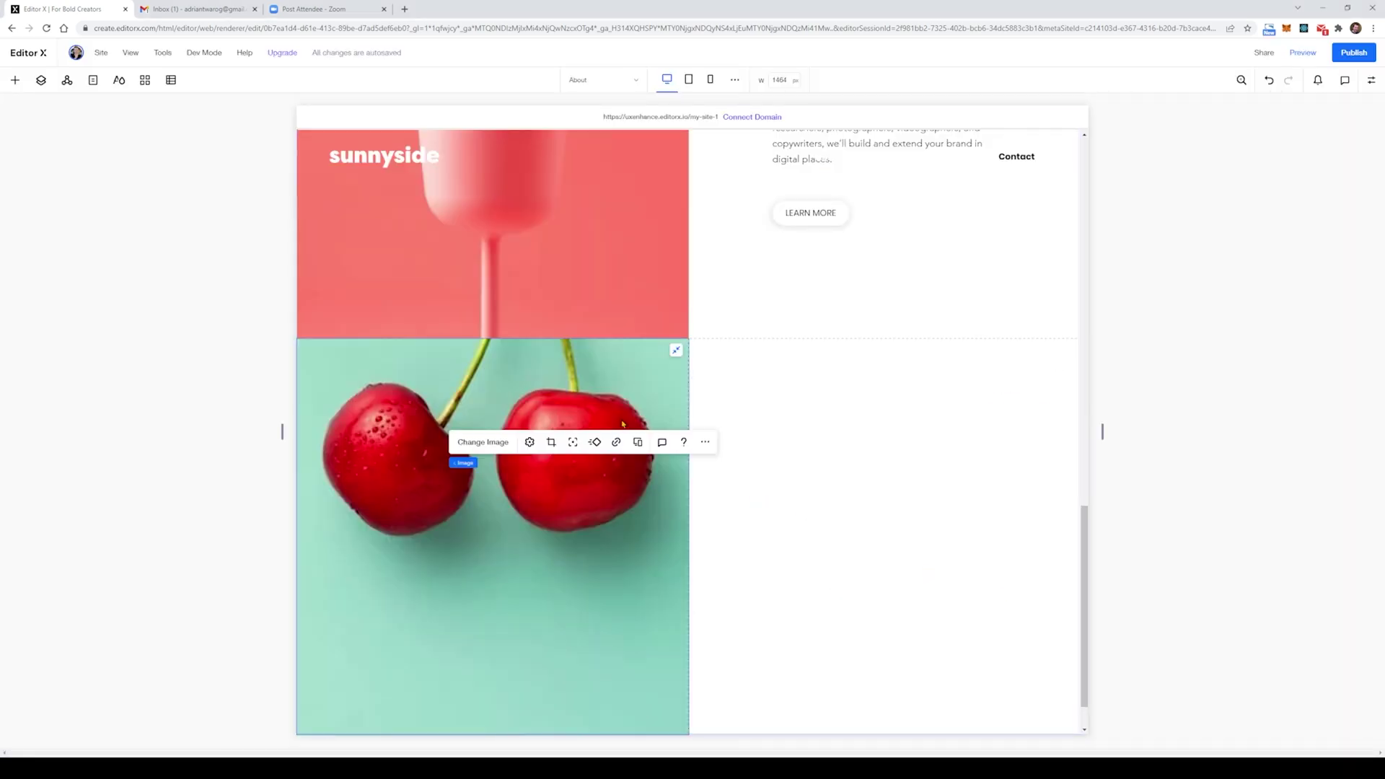
left_click(861, 456)
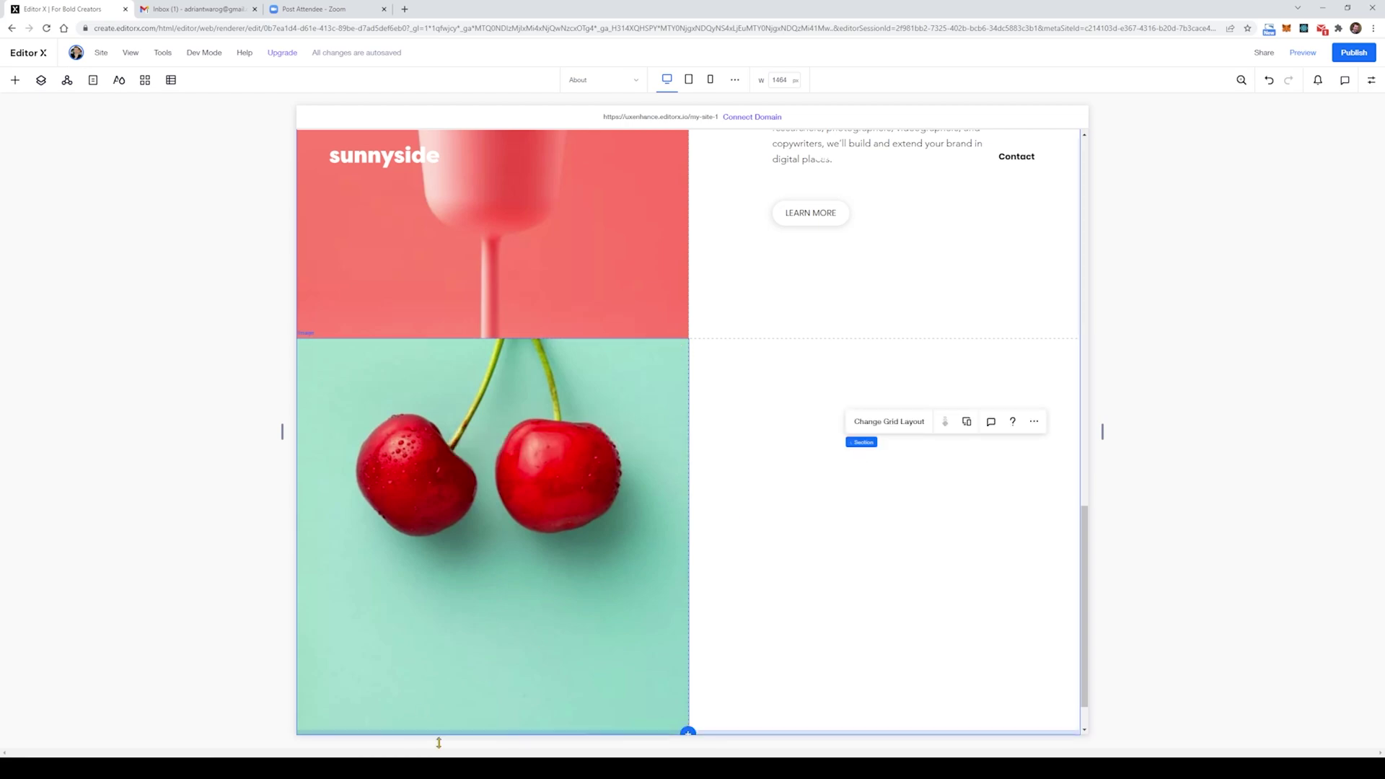
left_click(408, 768)
left_click(447, 767)
left_click(408, 768)
left_click(408, 768)
left_click(375, 767)
Step: Add an image element to the empty cell beside the cherry image and open its image picker
left_click(790, 533)
left_click(15, 81)
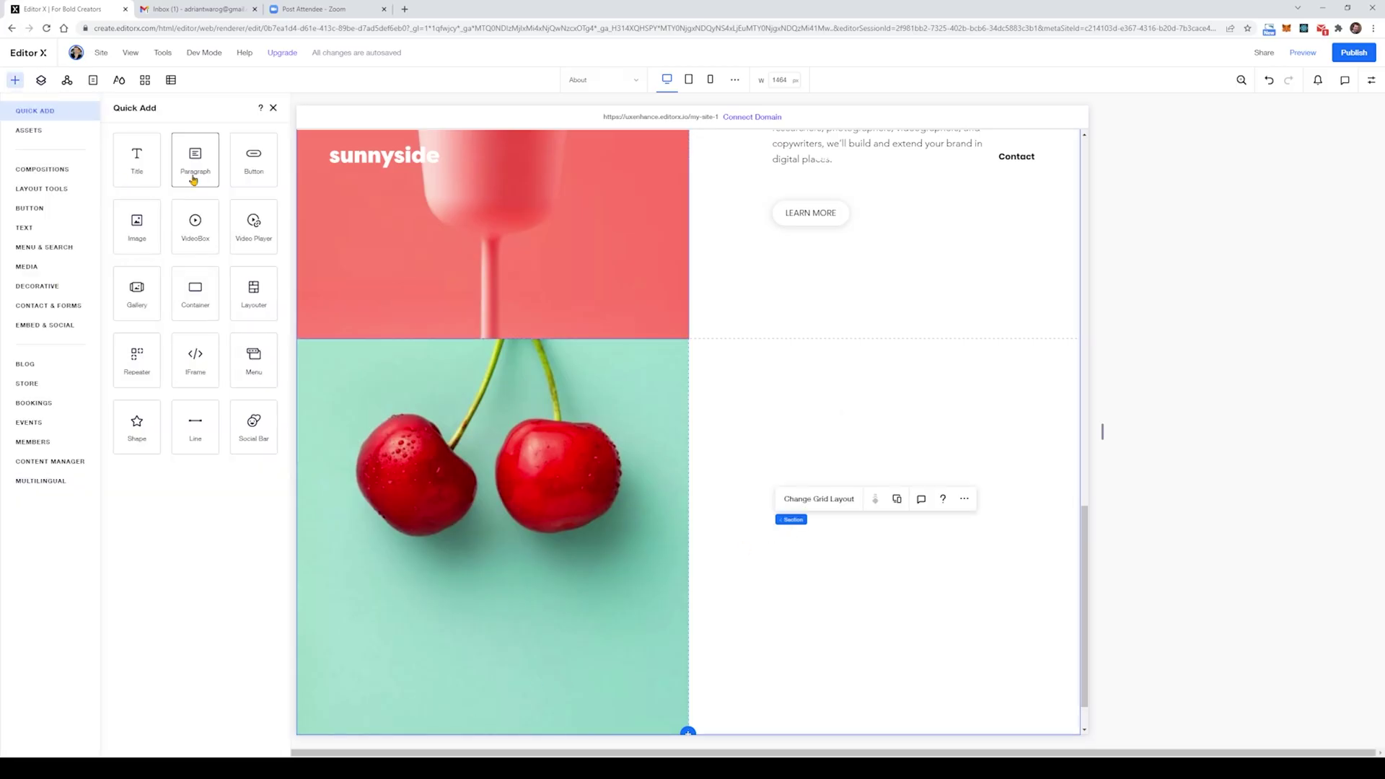
left_click_drag(141, 247, 906, 505)
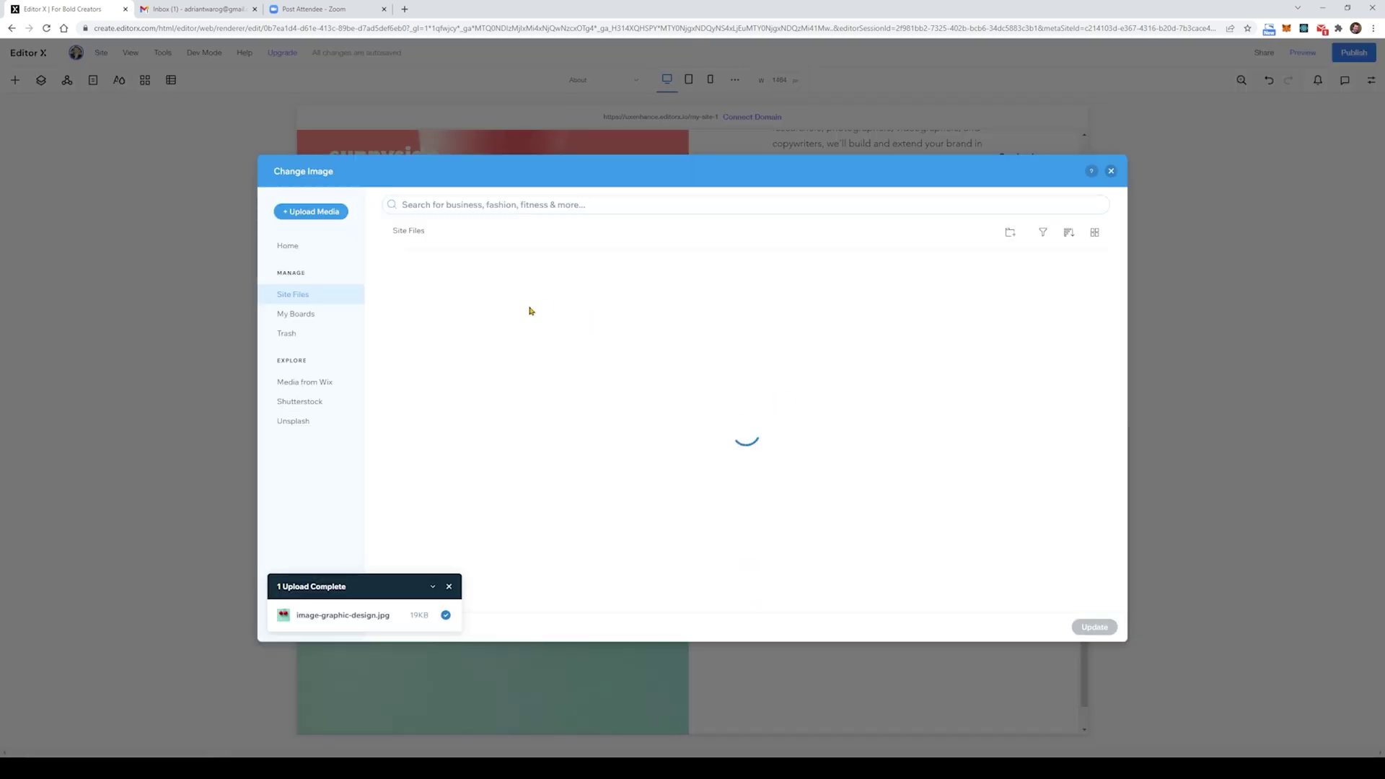
Step: Upload image-photography from the desktop images folder, apply it to the new image element and stretch it to fill the cell
left_click(311, 211)
key("alt+Tab")
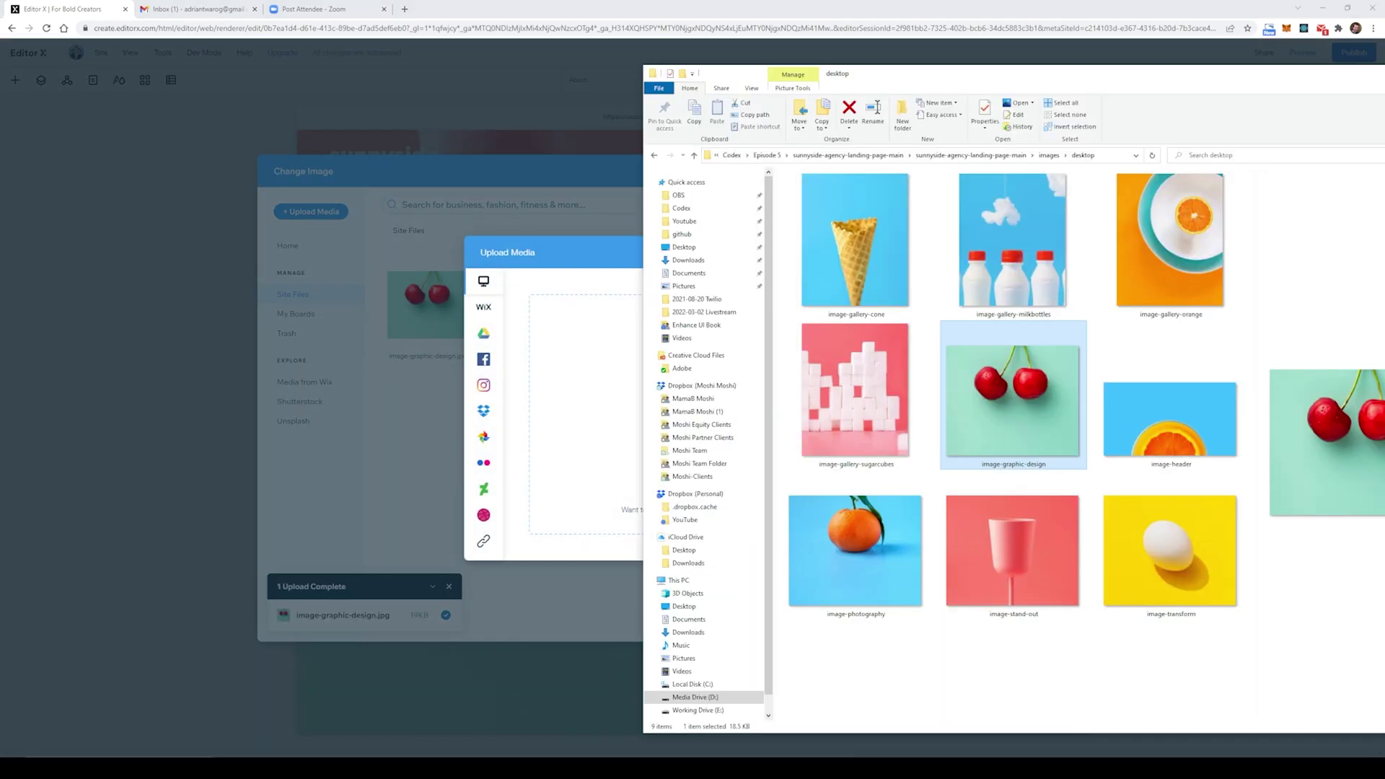
left_click_drag(844, 555, 575, 439)
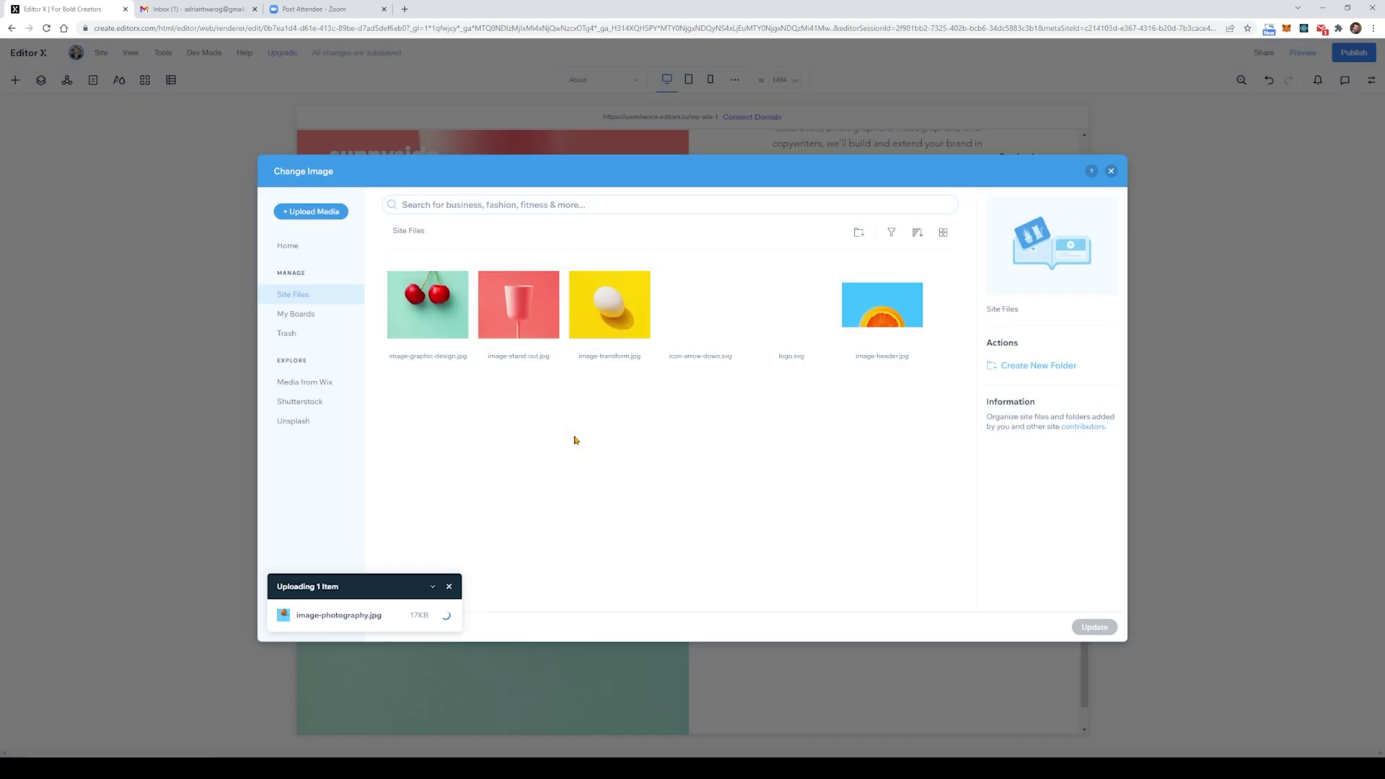
left_click(1094, 627)
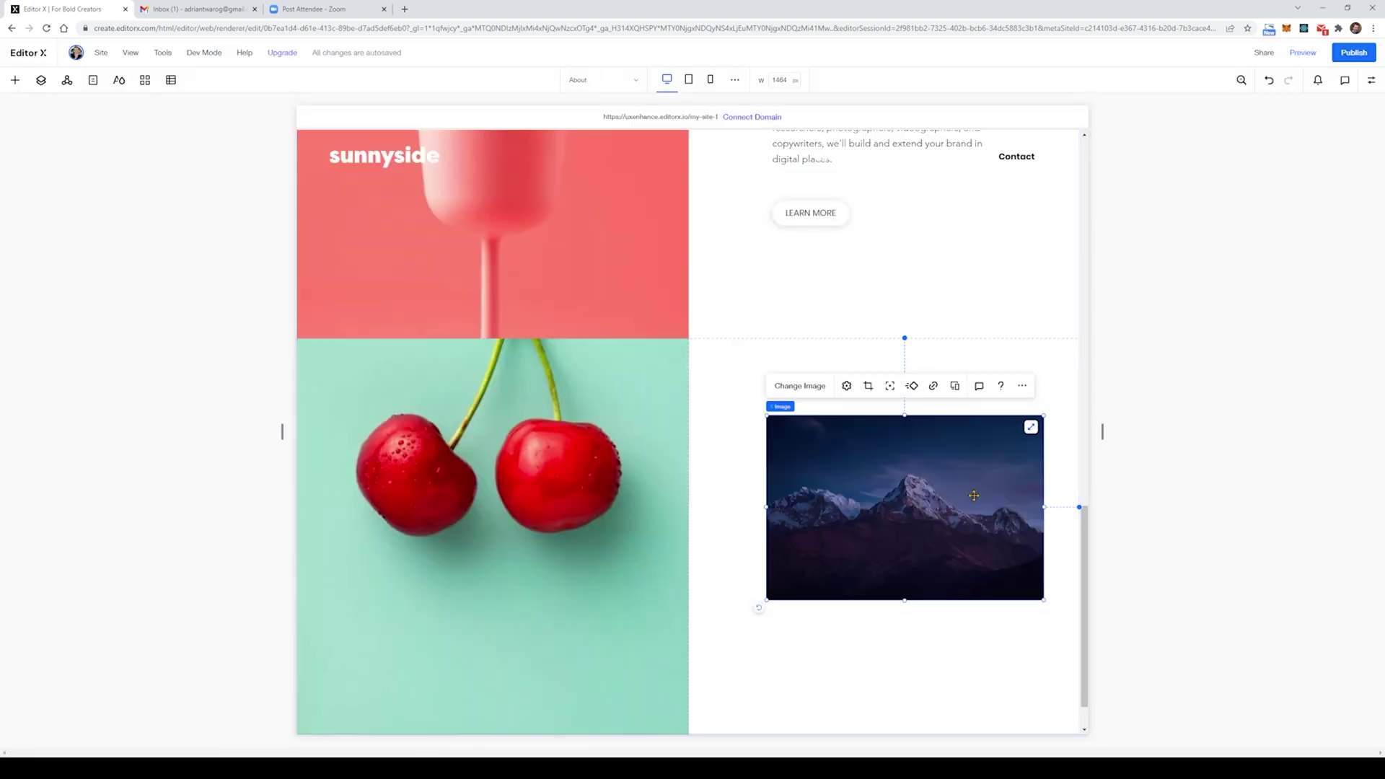
left_click(1031, 430)
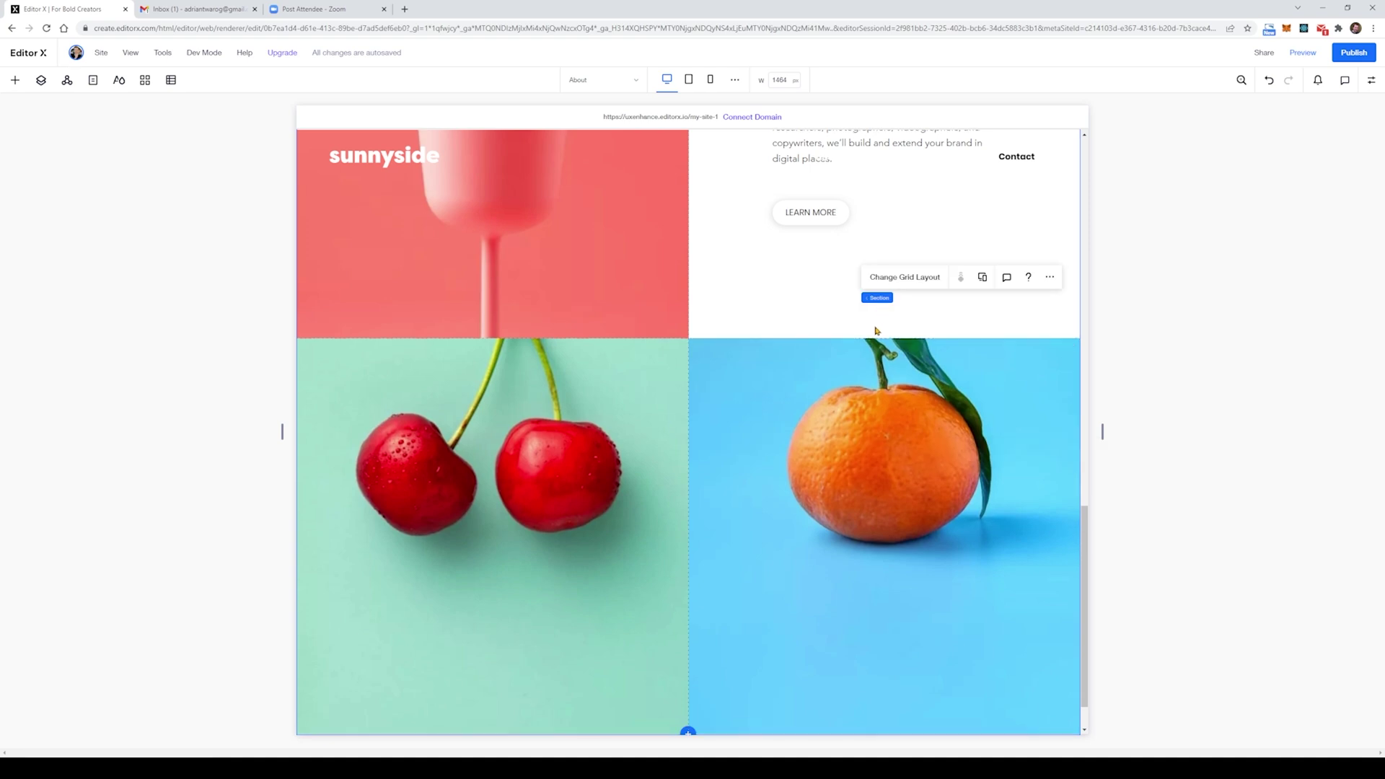
scroll(714, 545, "down", 1)
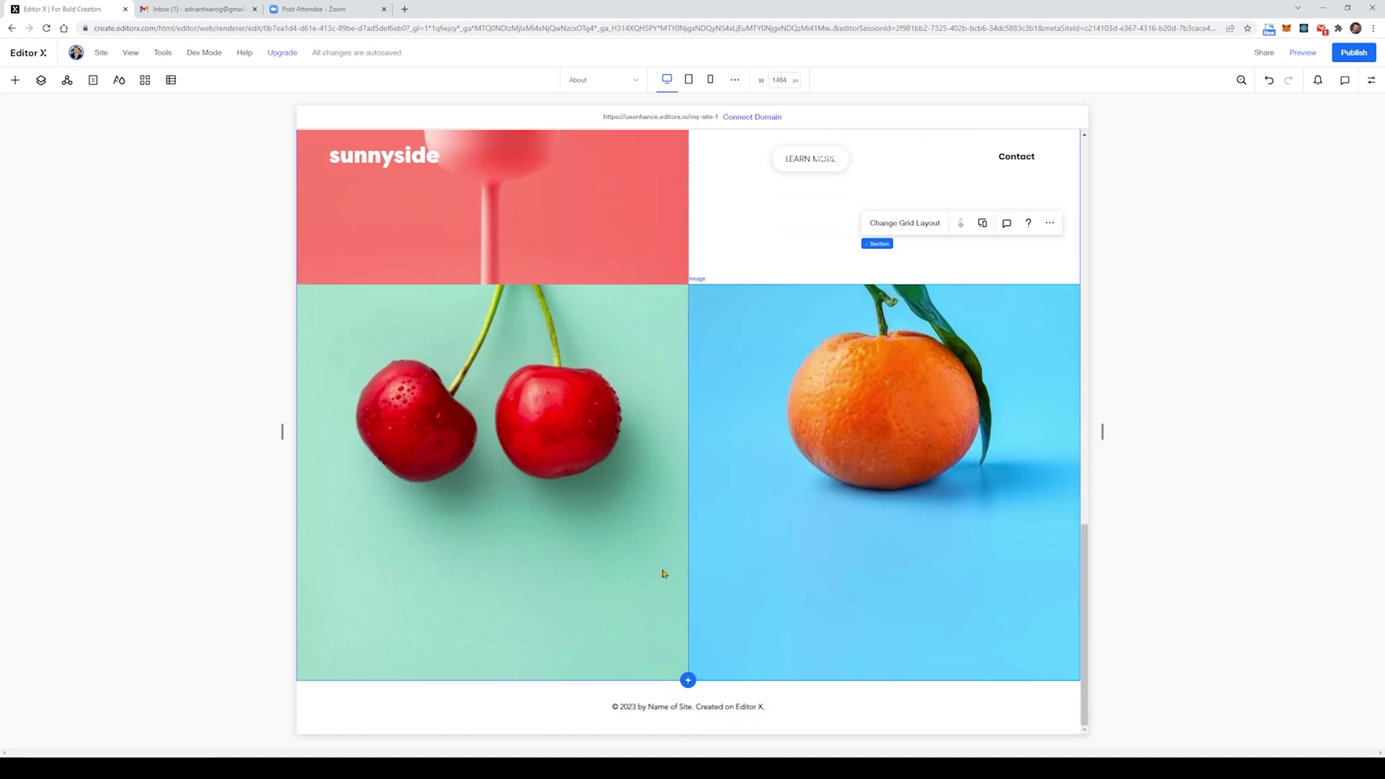
Step: Copy the "Graphic Design" heading text from the cherry panel in Adobe XD
key("alt+Tab")
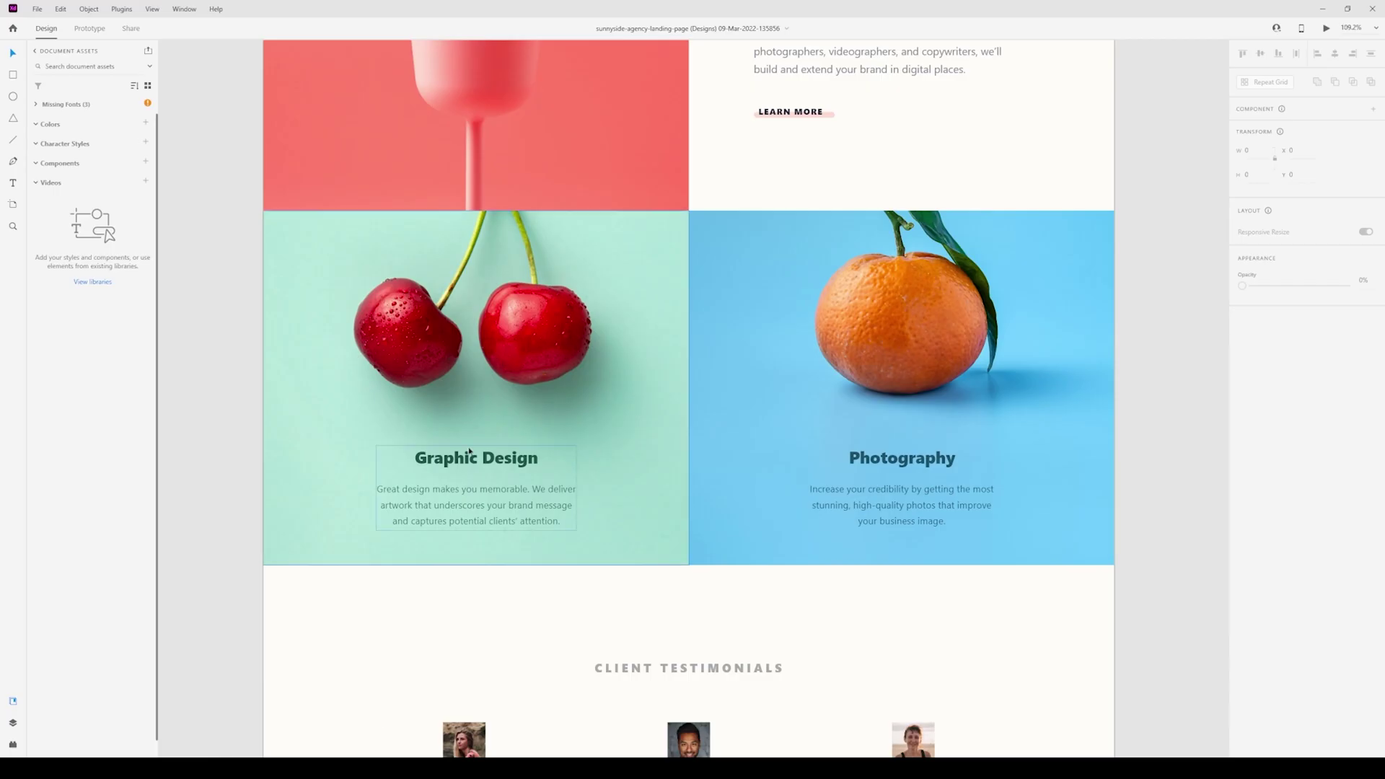
left_click(475, 461)
double_click(476, 463)
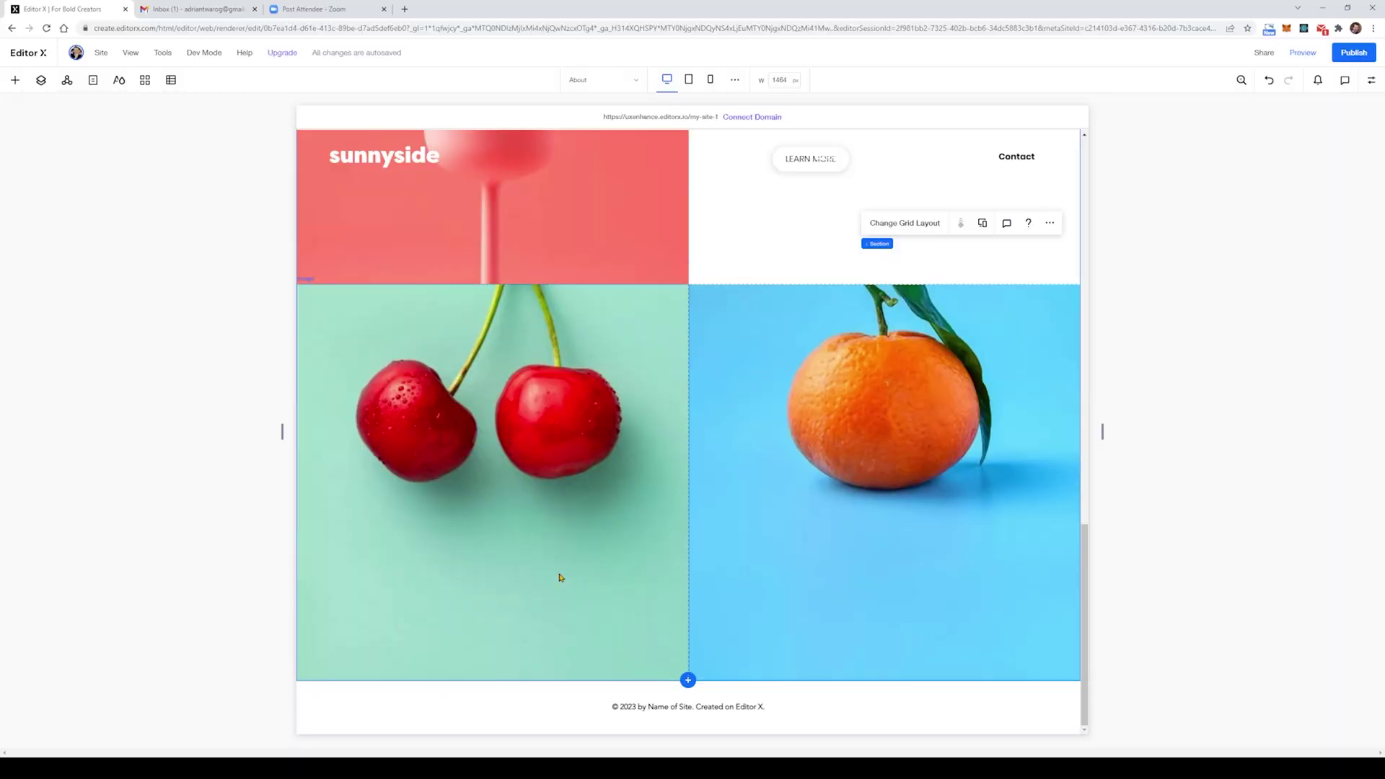
Step: Duplicate the "Stand out to the right audience" container onto the cherry image in Editor X and delete the copy's LEARN MORE button
scroll(560, 575, "up", 5)
left_click(995, 256)
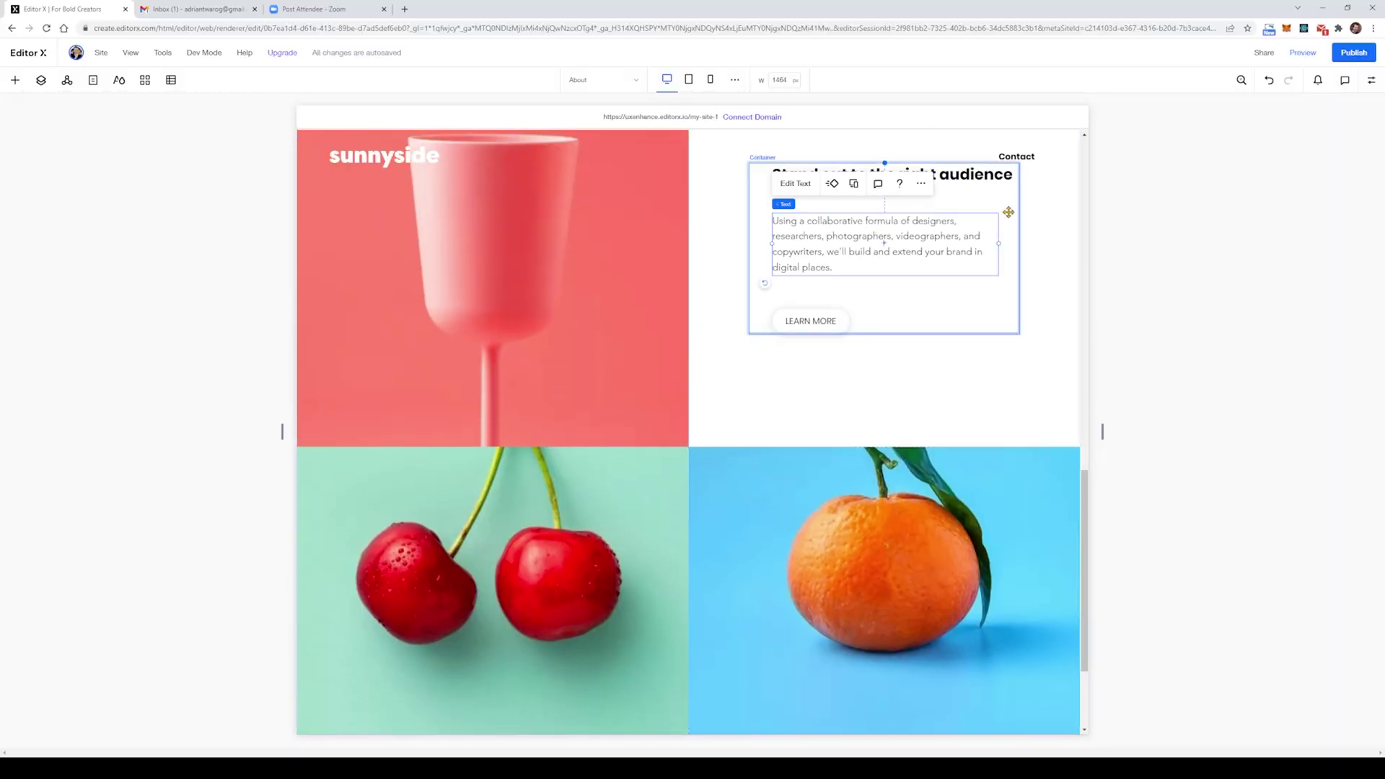
left_click_drag(995, 257, 598, 433)
left_click(440, 543)
key("Delete")
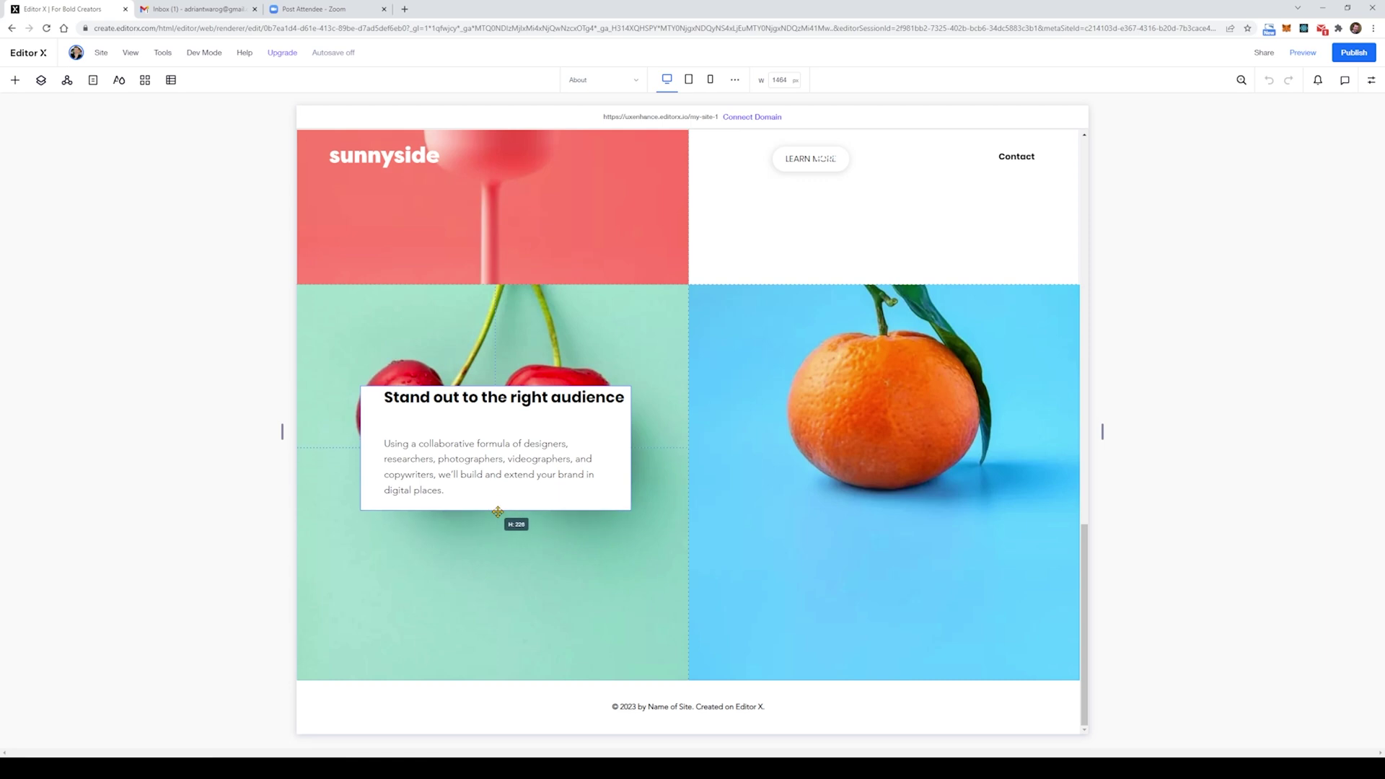
Step: Move the paragraph closer to the heading in the duplicated container and try to shorten the container around its text
left_click_drag(489, 421, 508, 535)
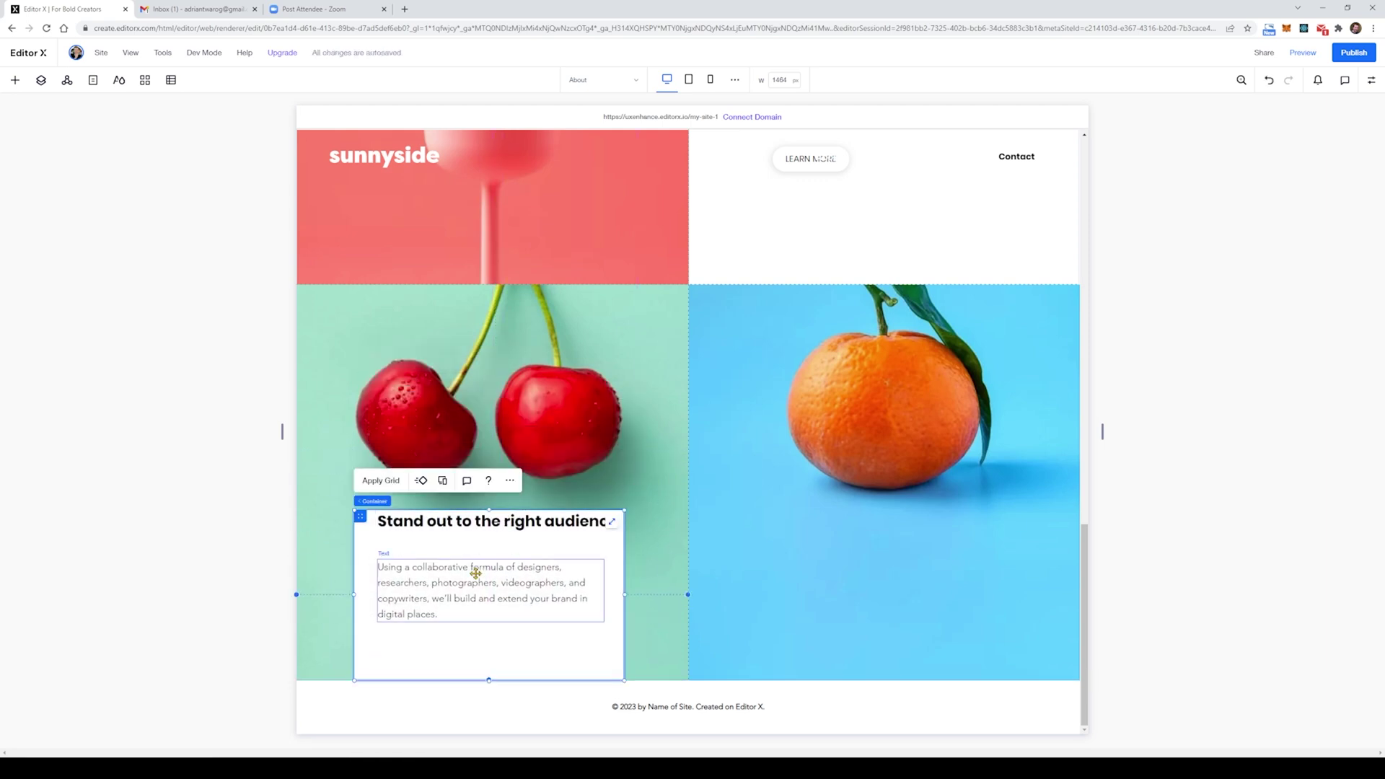
left_click_drag(449, 583, 448, 565)
left_click(469, 640)
left_click_drag(488, 679, 569, 502)
left_click_drag(489, 453, 492, 505)
left_click_drag(489, 622, 492, 566)
Step: Set the container's minimum height to None, then shorten it to fit its text and position it below the cherries
left_click(435, 473)
left_click(505, 409)
left_click(609, 515)
left_click(1371, 80)
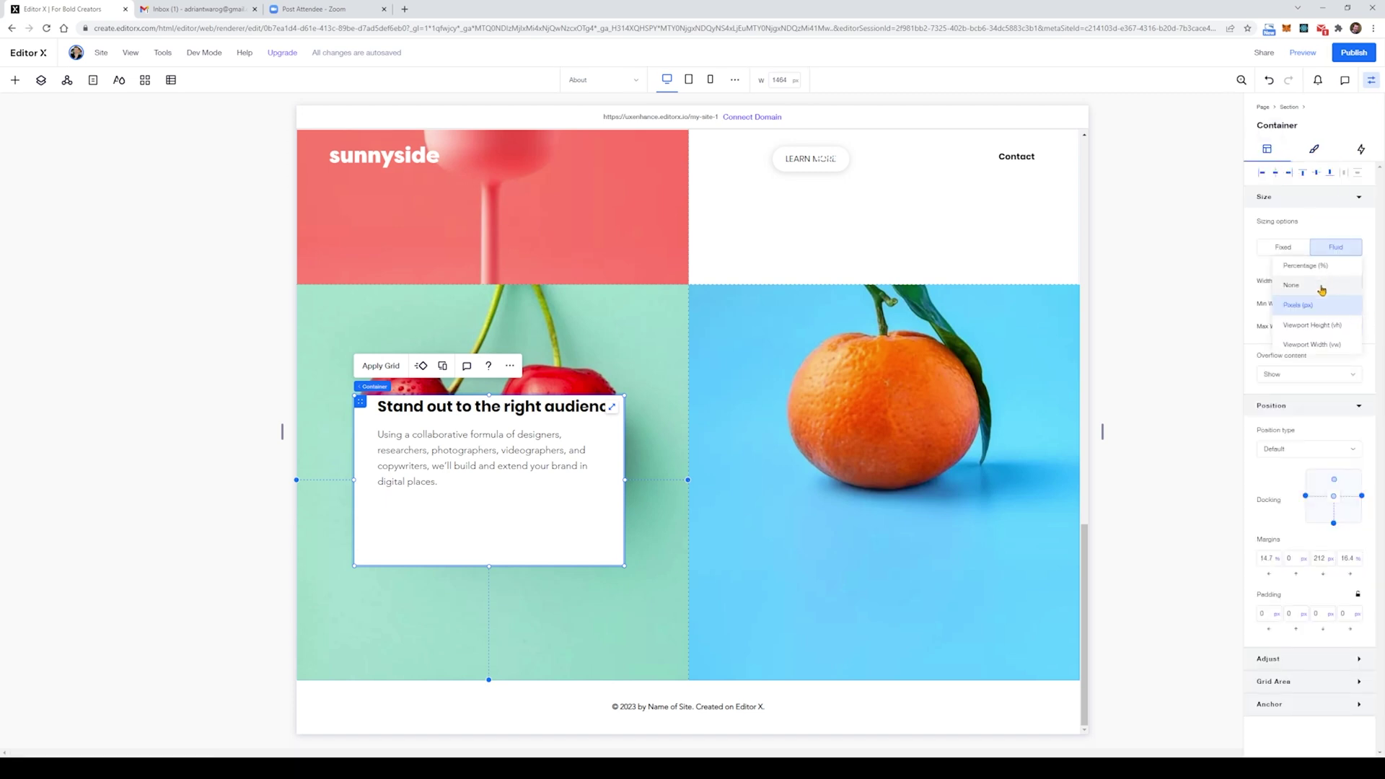
left_click(1321, 287)
left_click_drag(608, 529, 607, 555)
Step: Set the text container's background opacity to 0%
left_click(1325, 156)
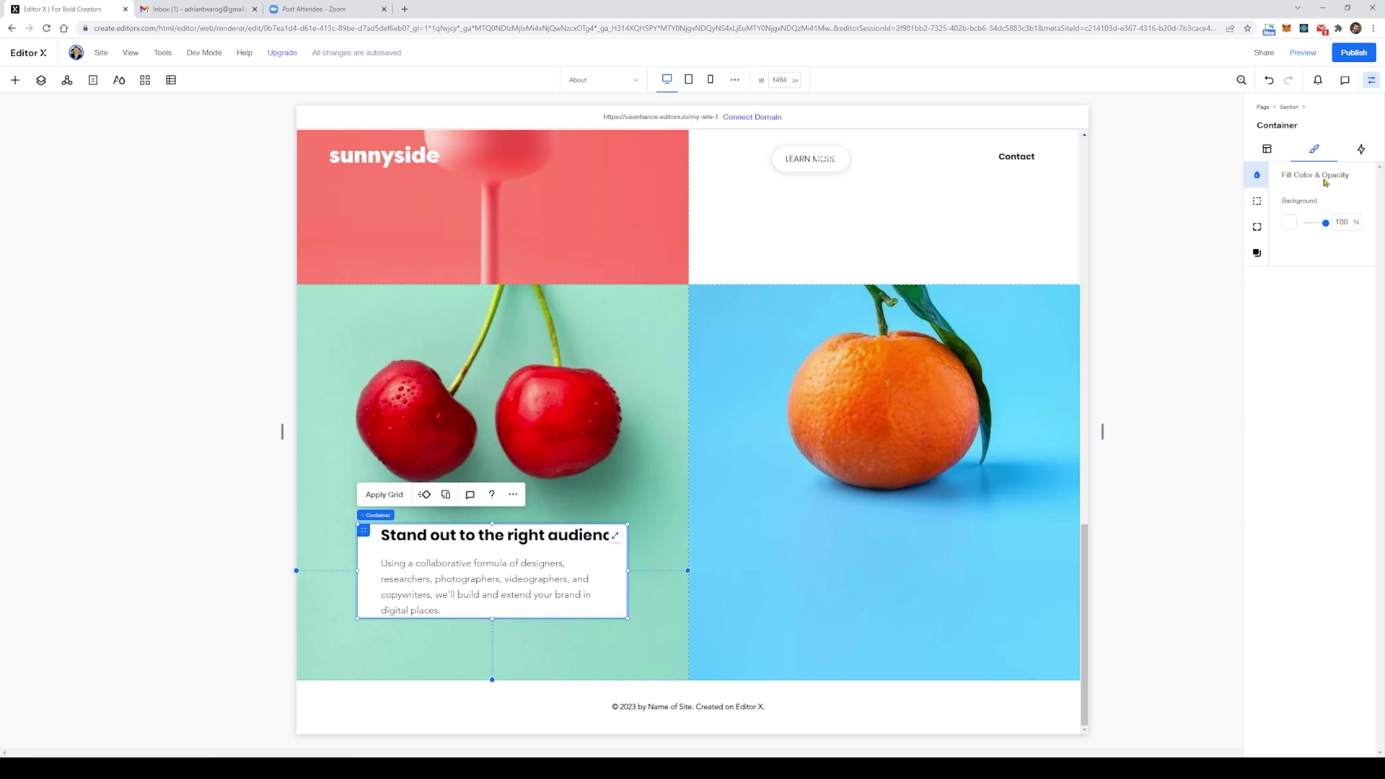
left_click_drag(1326, 224, 1268, 230)
left_click(379, 662)
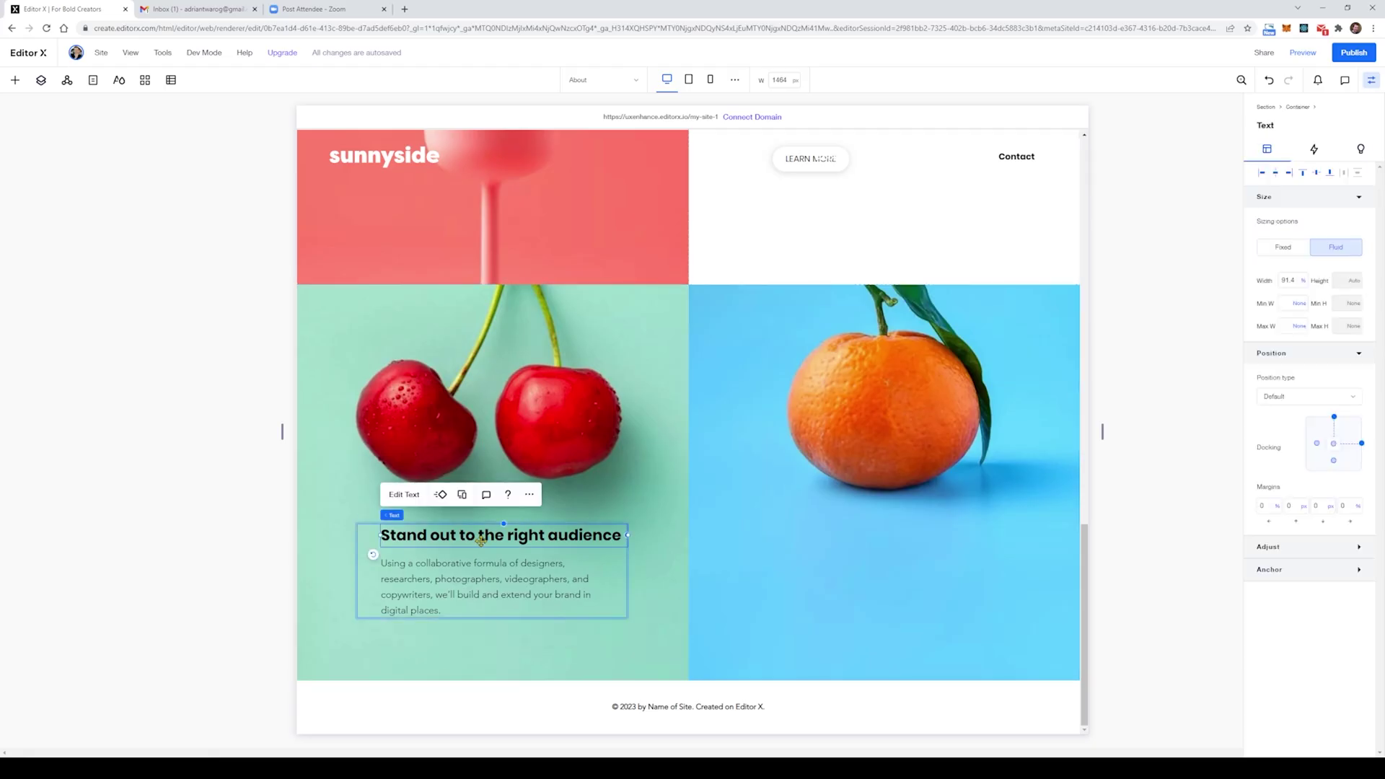
Step: Replace the container's heading with "Graphic Design" and center it across the container's full width
double_click(497, 532)
key("ctrl+v")
left_click(482, 565)
left_click(586, 535)
left_click_drag(381, 536, 366, 537)
Step: Replace the container's paragraph with the "Great design makes you memorable" text from Adobe XD and center-align it
left_click(406, 595)
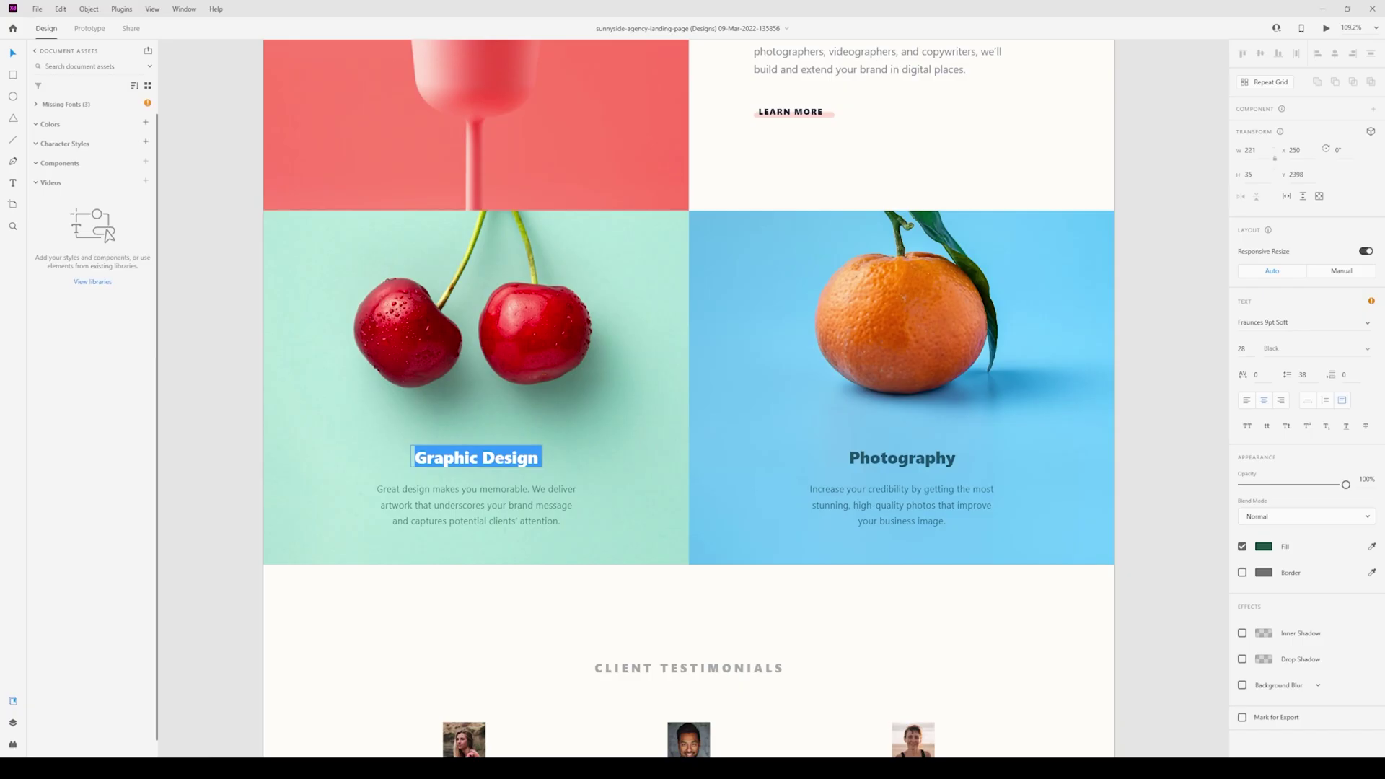
left_click(467, 496)
double_click(467, 496)
key("ctrl+c")
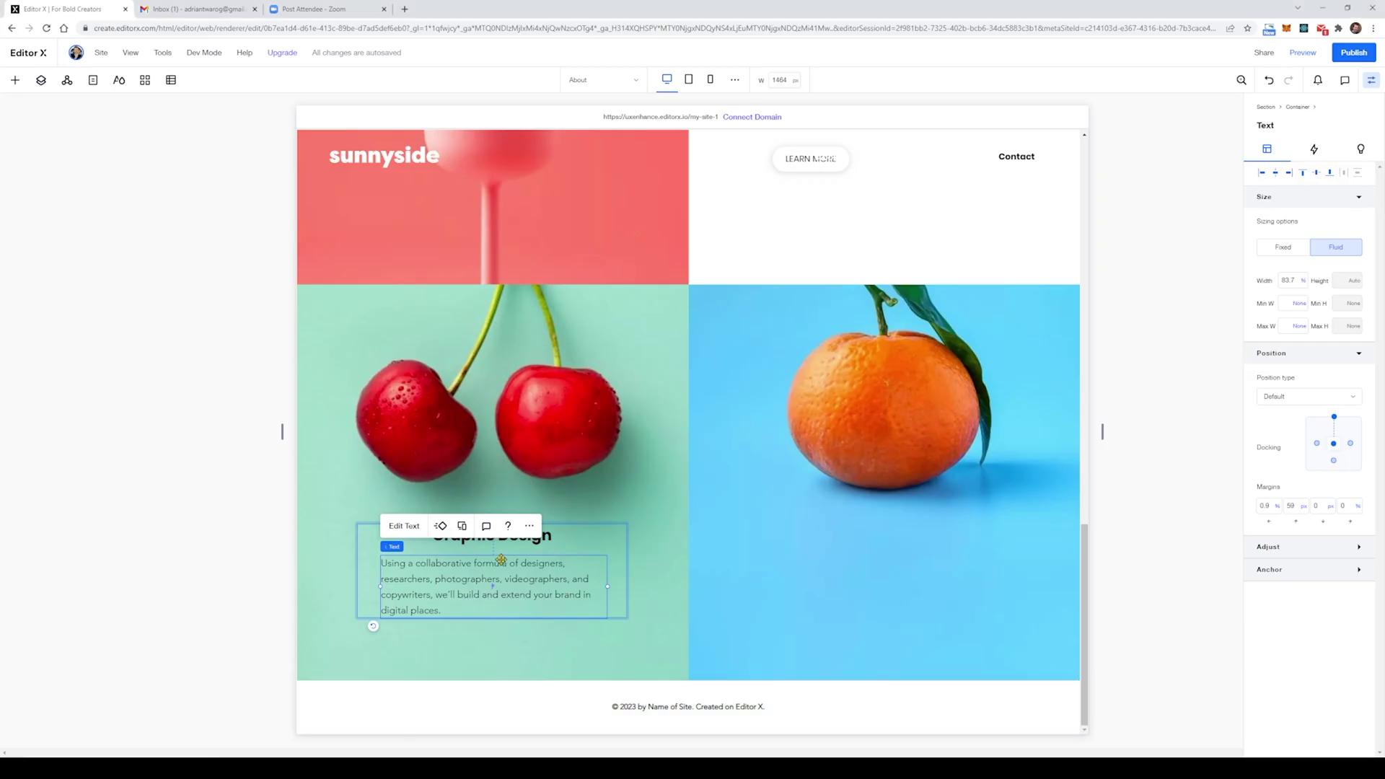
double_click(485, 578)
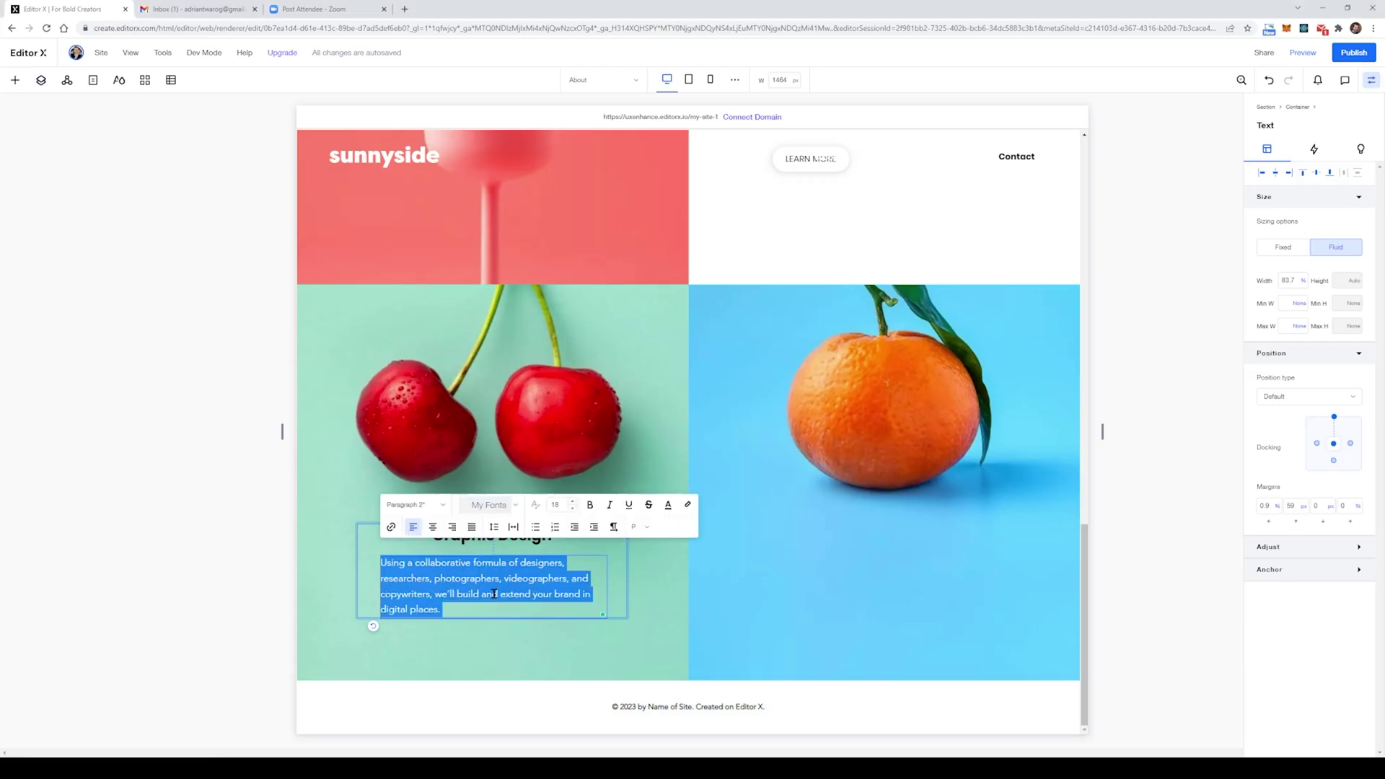
key("ctrl+v")
key("ctrl+a")
left_click(618, 566)
Step: Duplicate the "Graphic Design" text container and place the copy below the orange at the same height
key("ctrl+d")
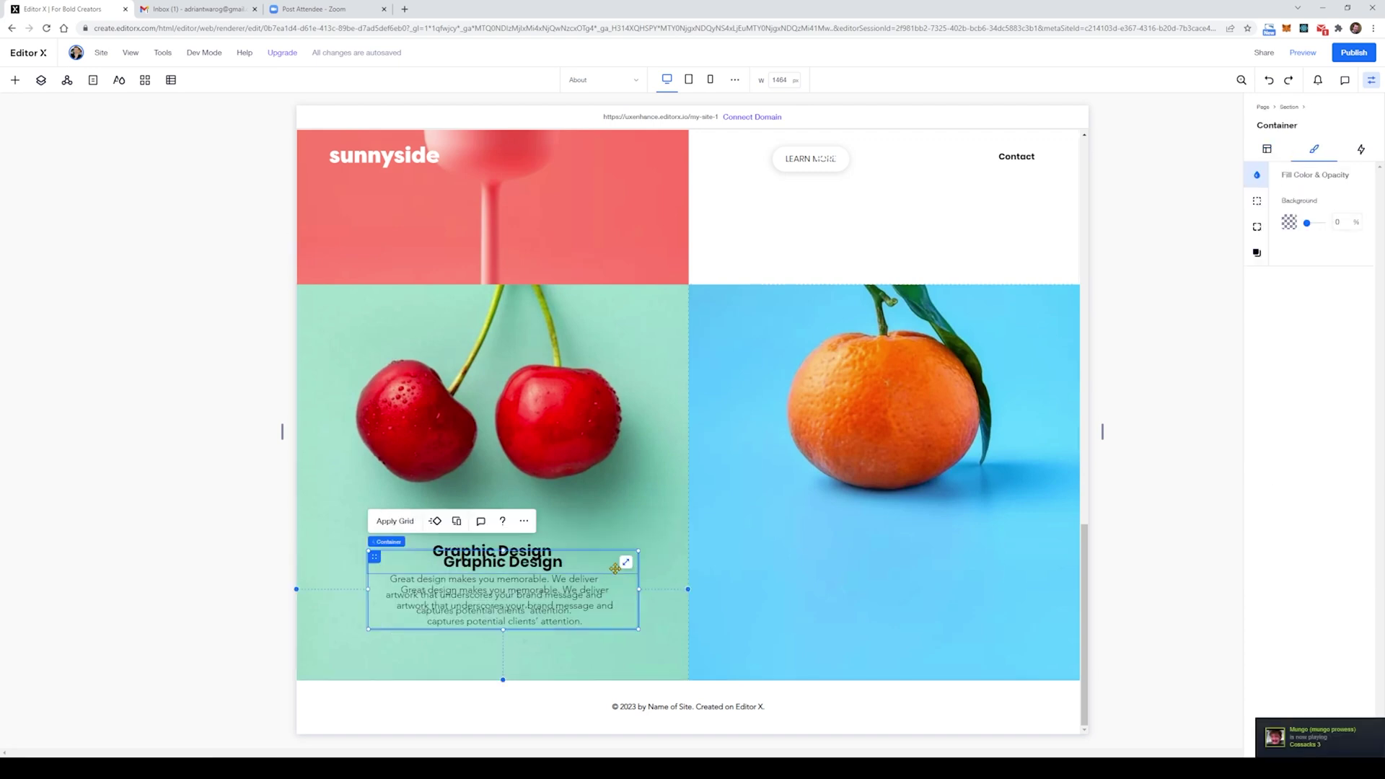
left_click_drag(609, 572, 1024, 574)
key("ctrl+z")
left_click(622, 570)
left_click(764, 614)
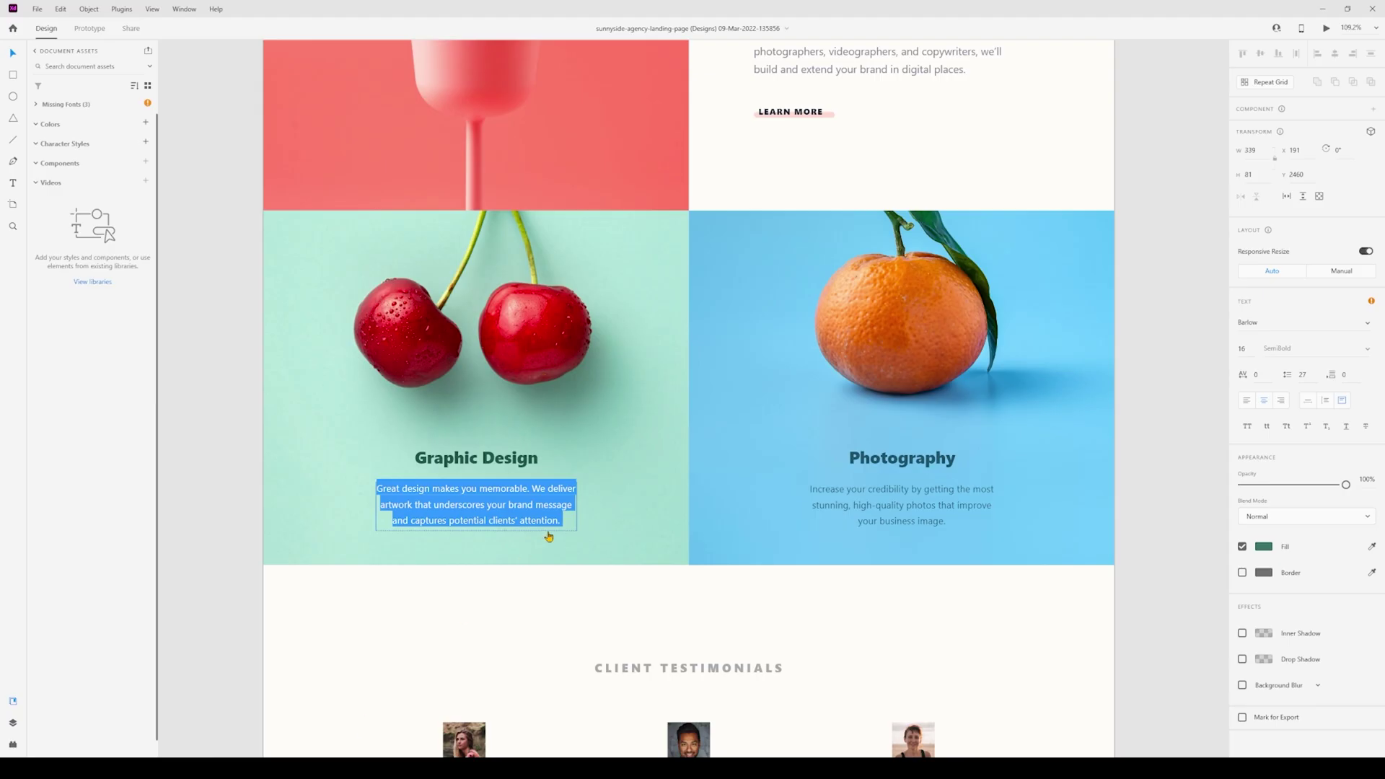
Step: Replace the duplicated container's heading with the "Photography" text from Adobe XD
left_click(902, 458)
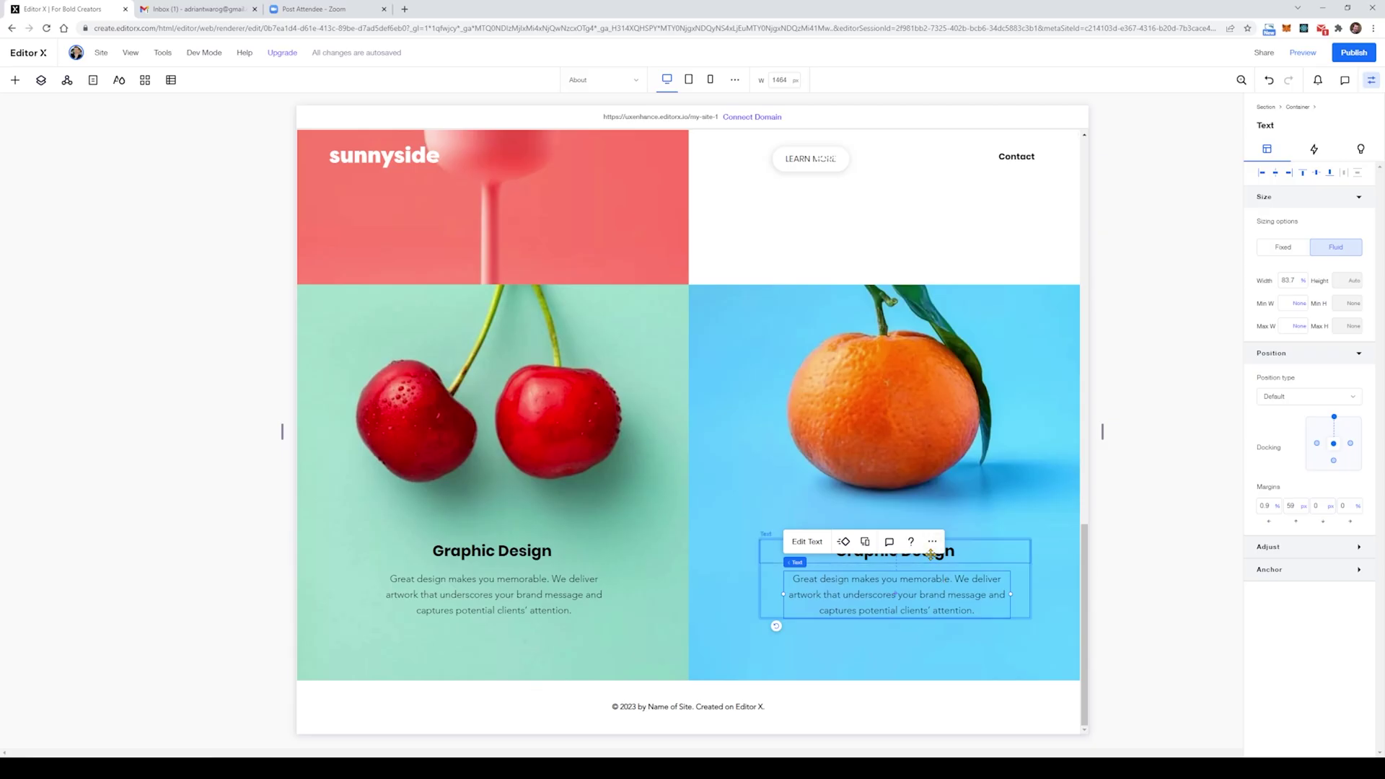
left_click(930, 554)
double_click(930, 554)
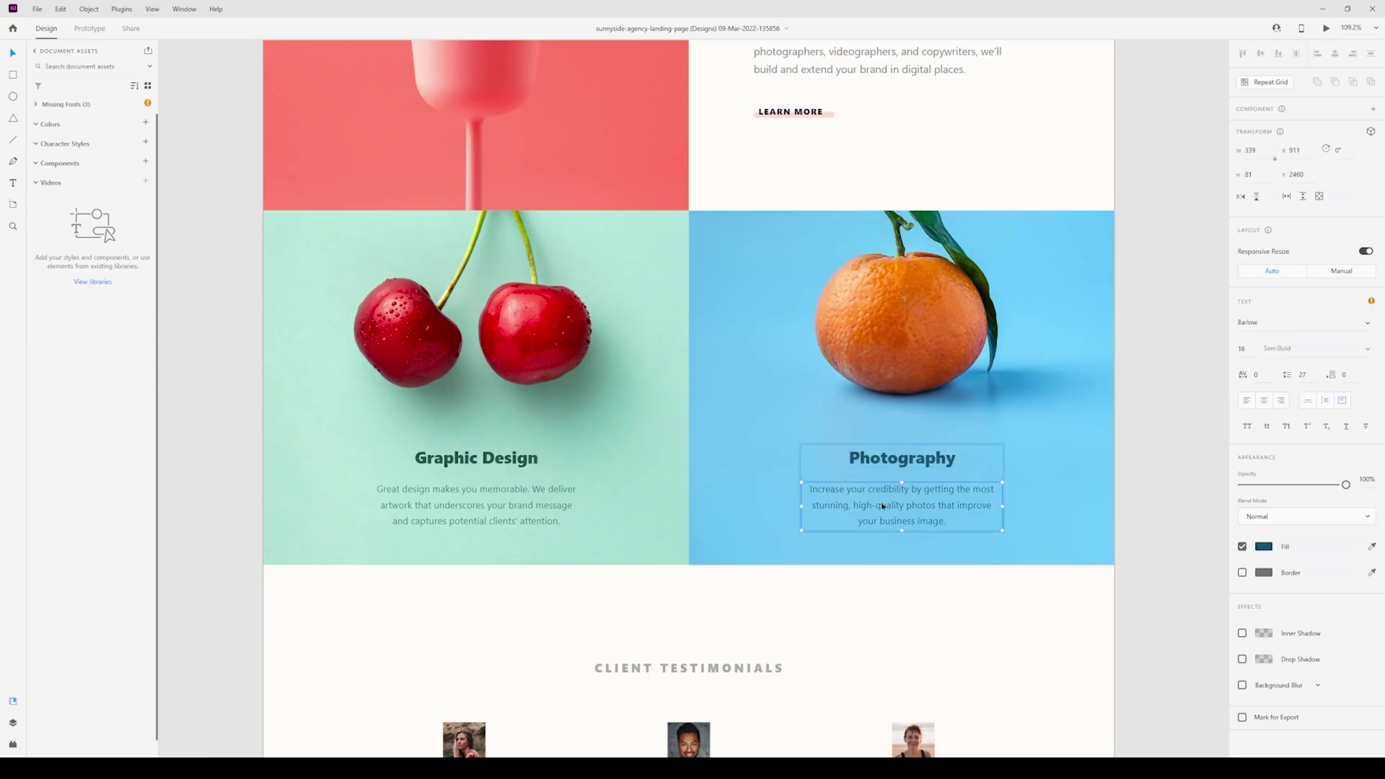
Step: Replace the paragraph under "Photography" with the "Increase your credibility by getting the most stunning, high-quality photos" text from Adobe XD
double_click(883, 508)
key("ctrl+c")
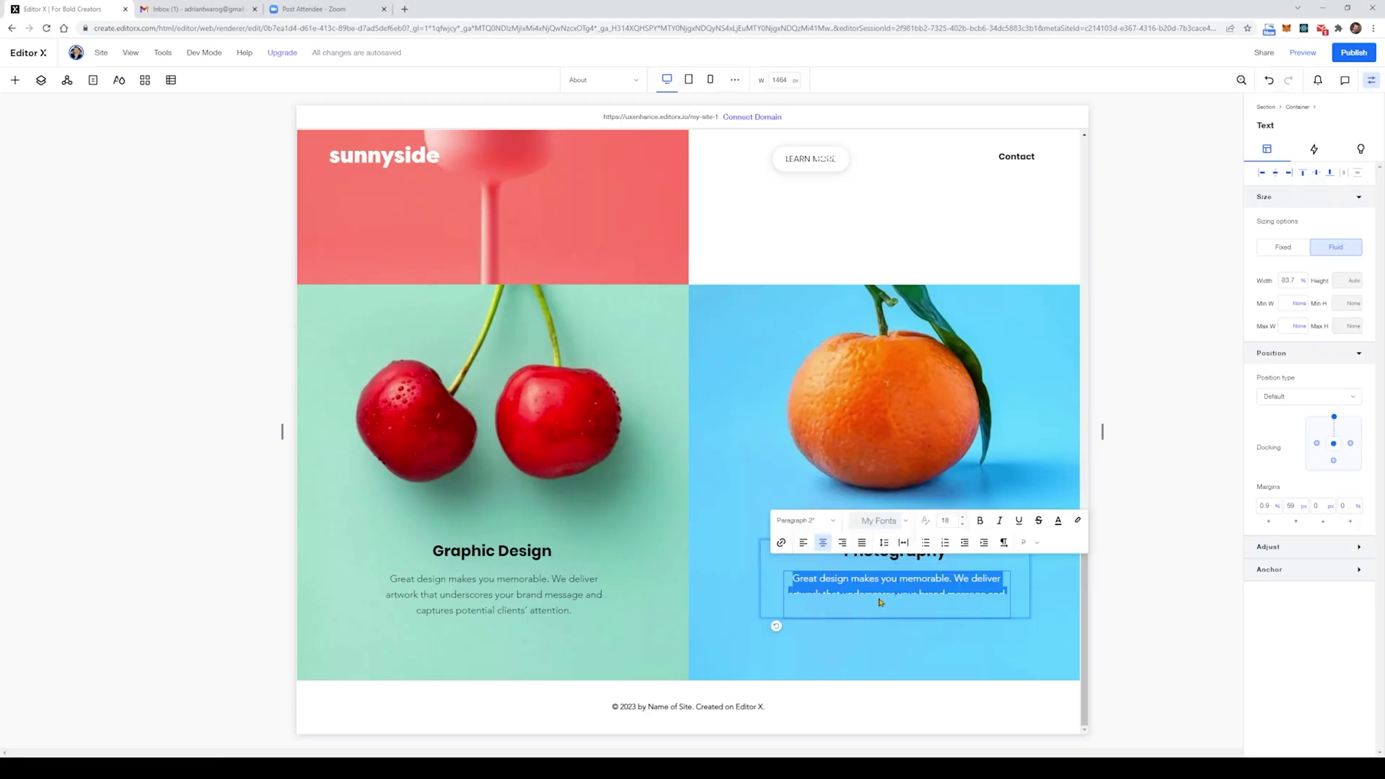
double_click(900, 593)
key("ctrl+v")
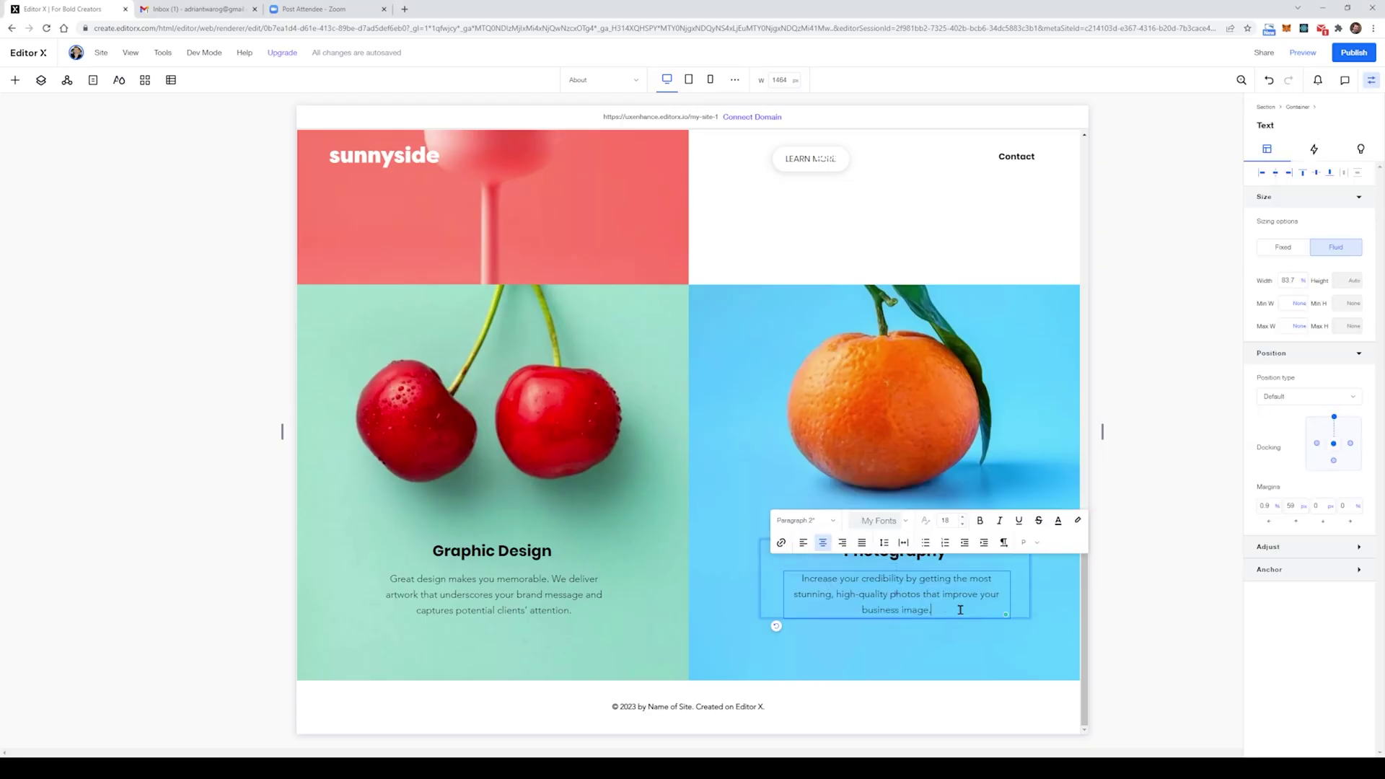
left_click(935, 666)
left_click(884, 582)
left_click(817, 667)
left_click(917, 597)
left_click_drag(920, 597, 916, 596)
key("ctrl+z")
left_click(933, 554)
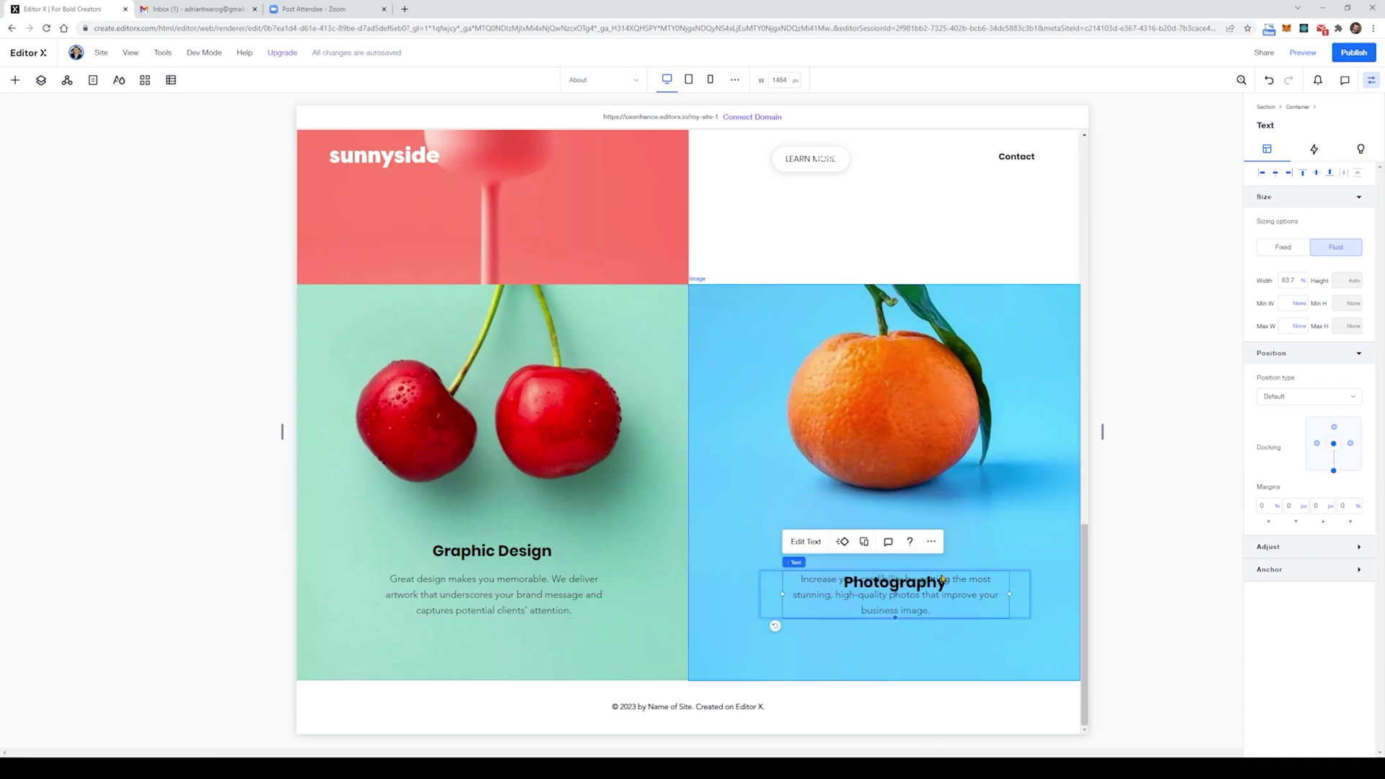
left_click(815, 634)
Step: Switch to Adobe XD and copy the fill color of the "Graphic Design" heading
left_click(686, 704)
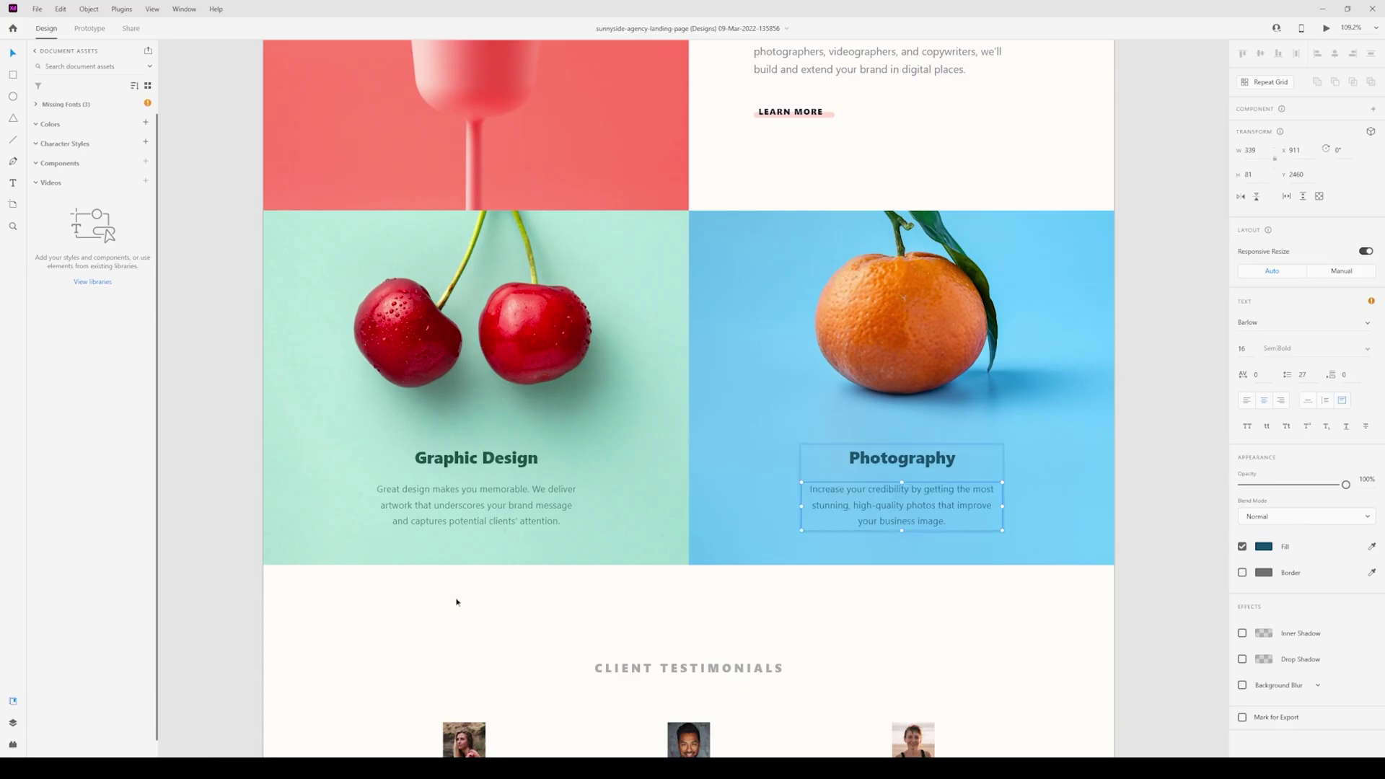
left_click(481, 460)
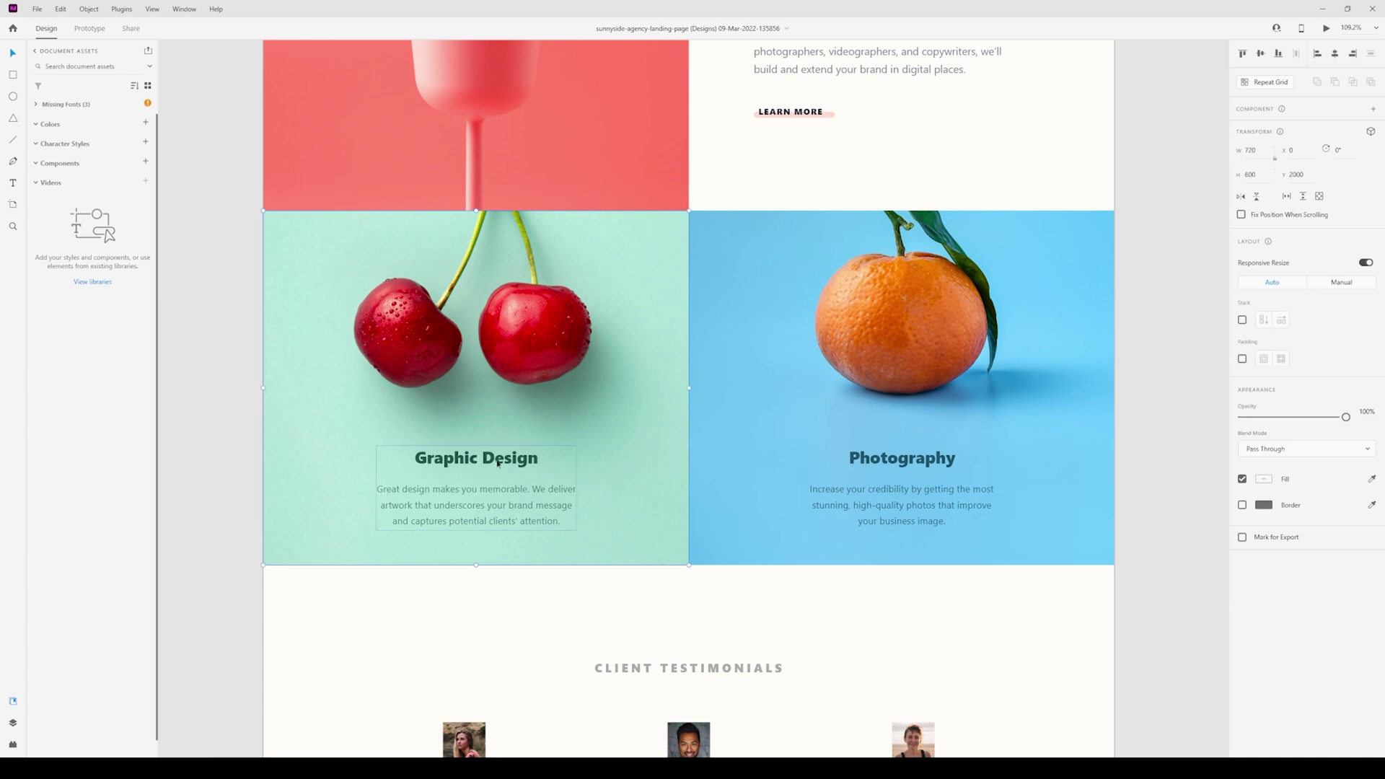
double_click(490, 464)
double_click(490, 460)
left_click(1264, 546)
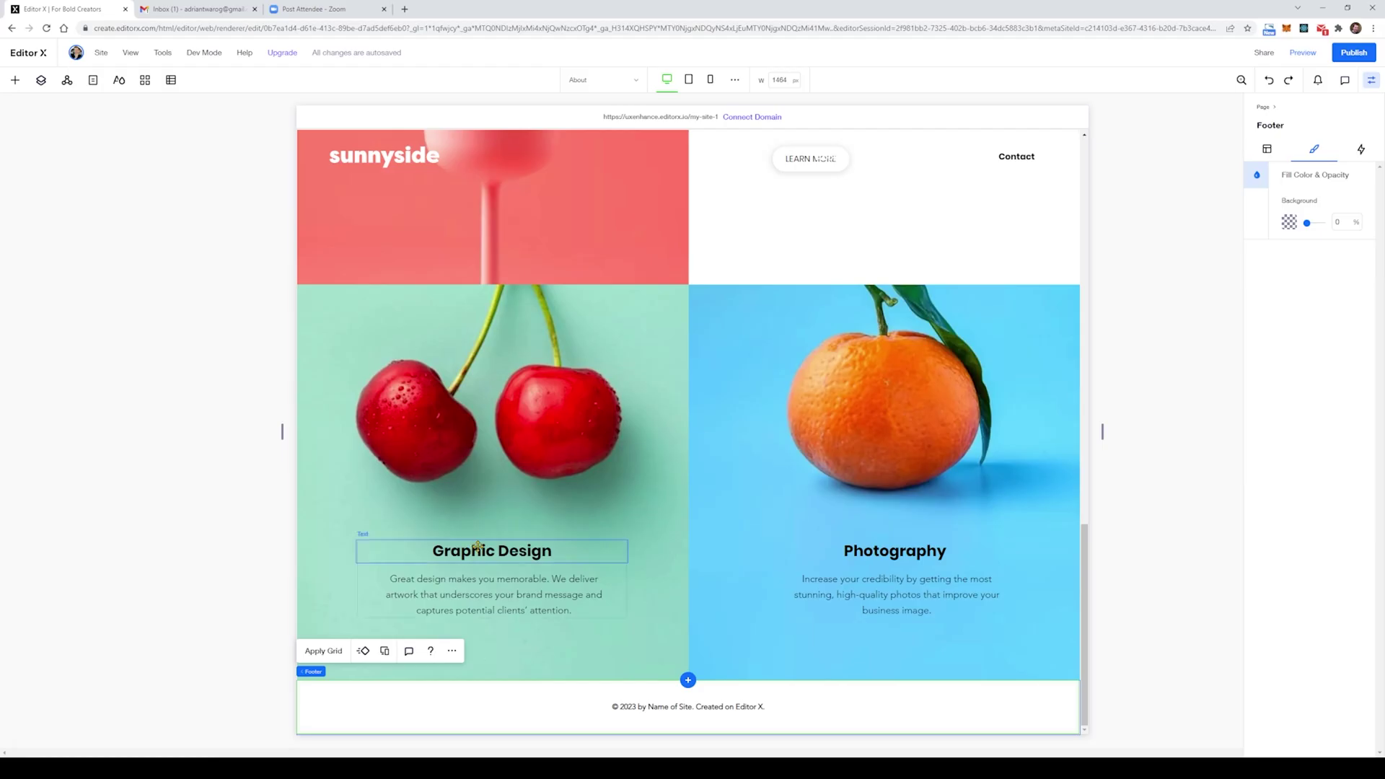
Step: Apply the copied color to the "Graphic Design" heading in Editor X as a new custom text color
double_click(503, 550)
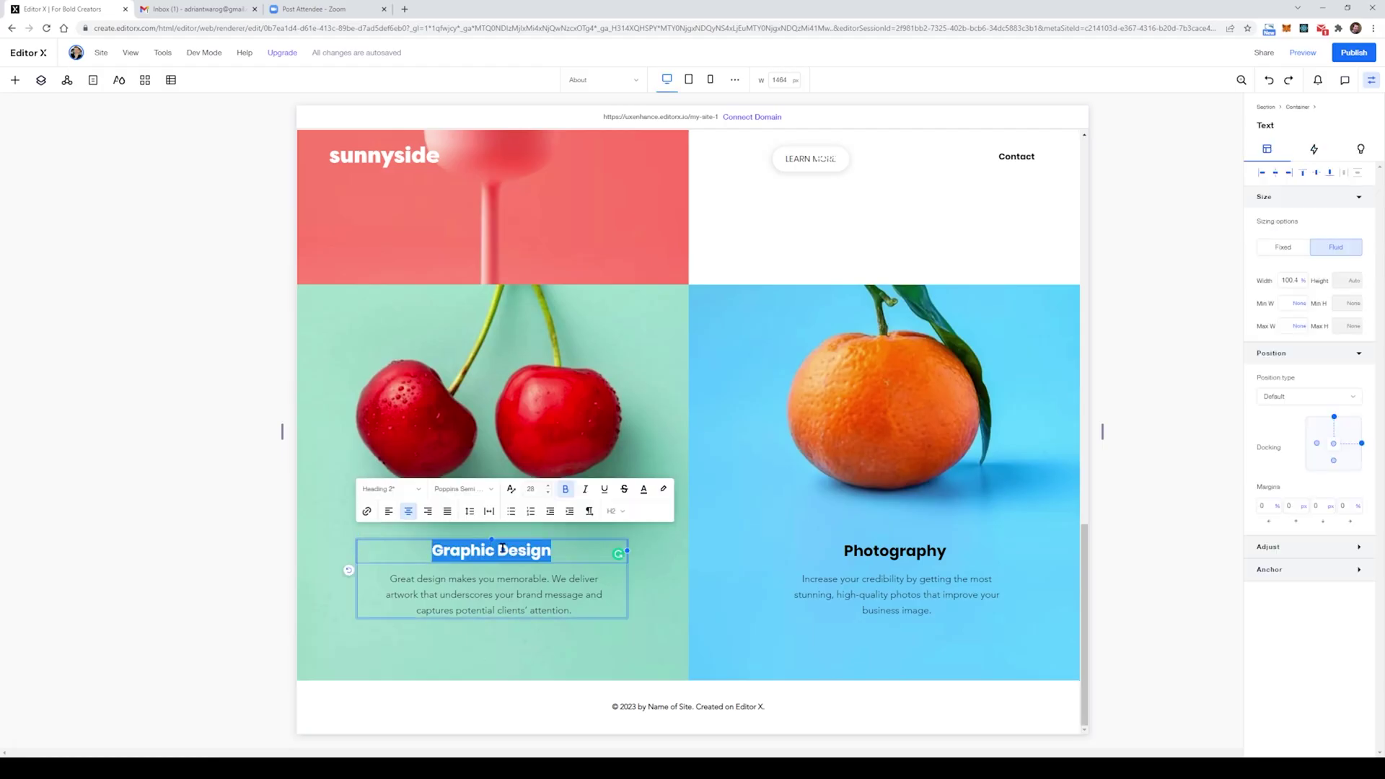
left_click(643, 490)
left_click(621, 727)
double_click(668, 693)
key("ctrl+v")
left_click(699, 721)
Step: Color the paragraph under "Graphic Design" with the custom color #3E7467 taken from its Adobe XD counterpart
left_click(525, 583)
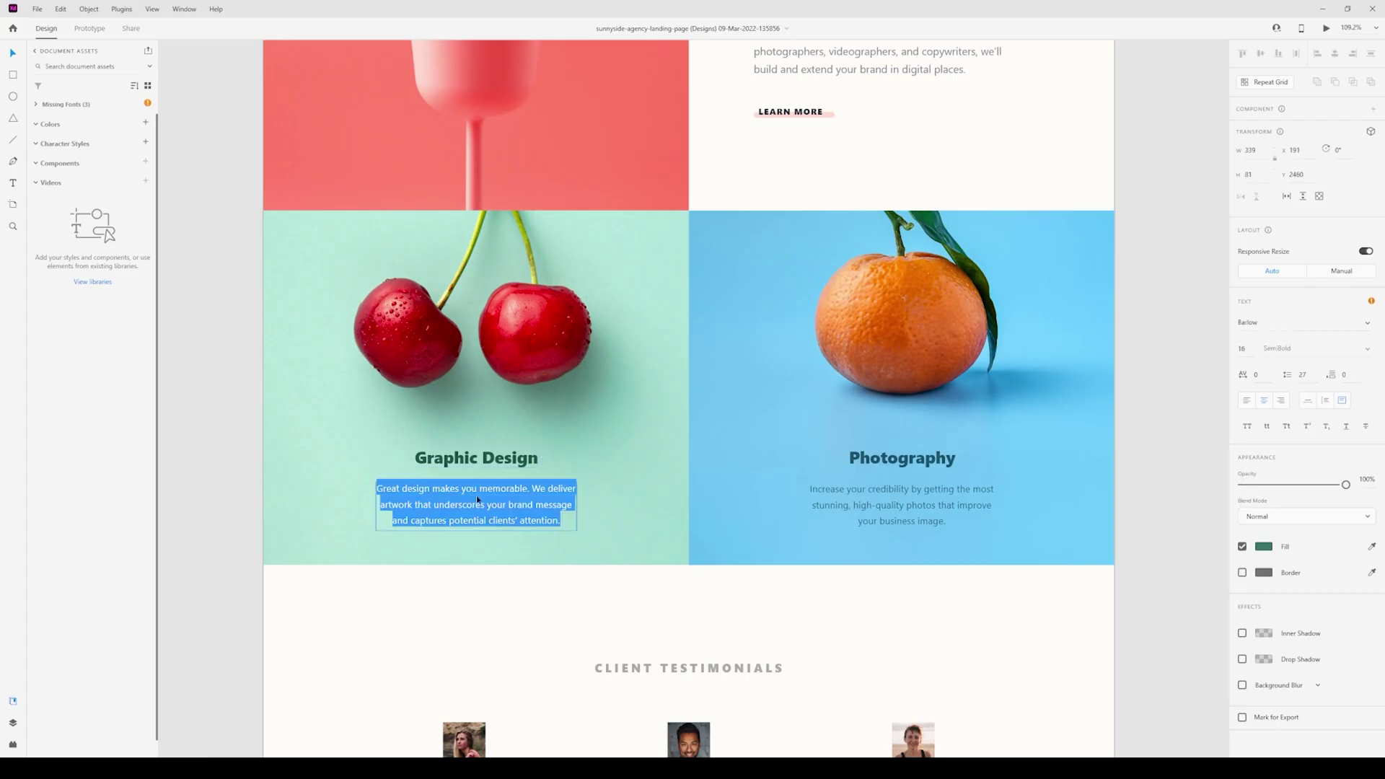
double_click(503, 489)
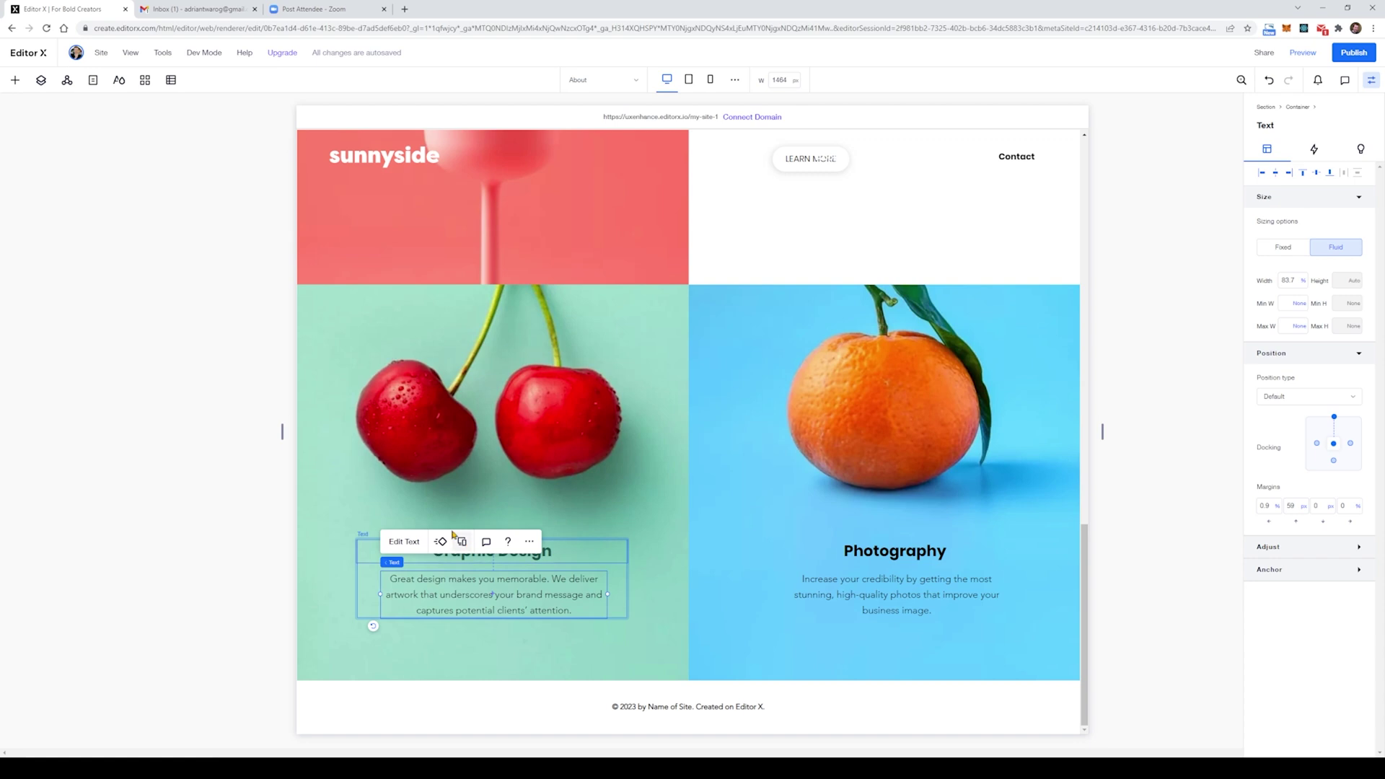
left_click(401, 541)
left_click(666, 520)
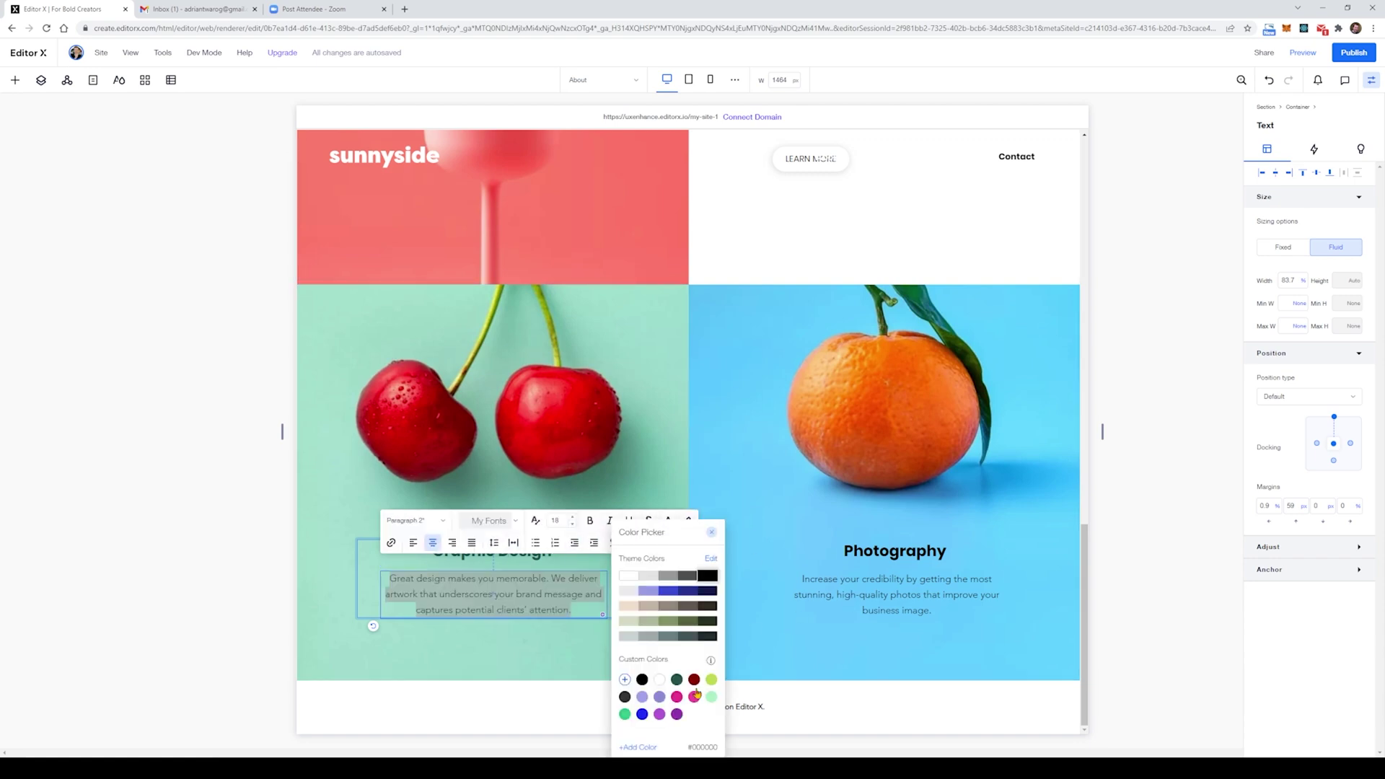
left_click(638, 747)
type("#3E7467")
left_click(717, 743)
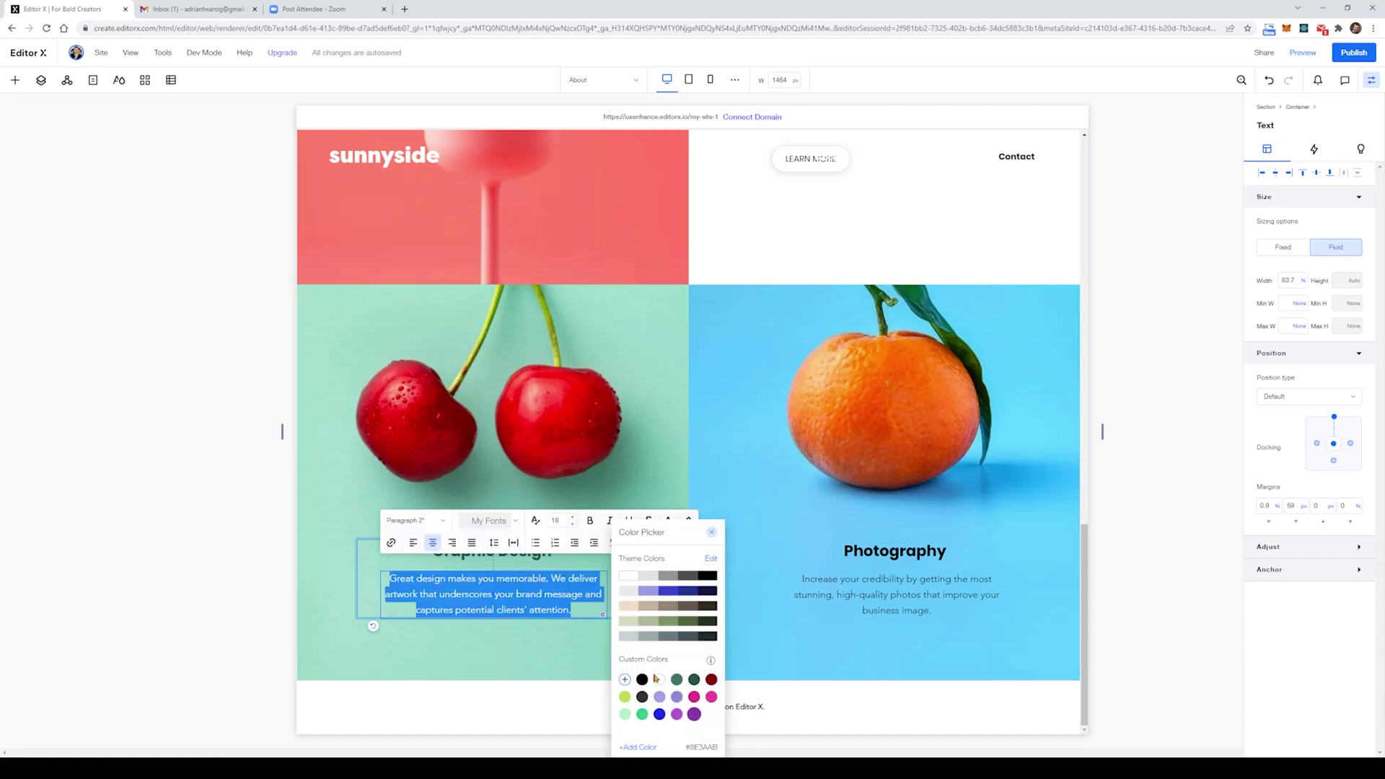
left_click(677, 697)
Step: Copy the fill color of the "Photography" heading from the Adobe XD design
left_click(879, 604)
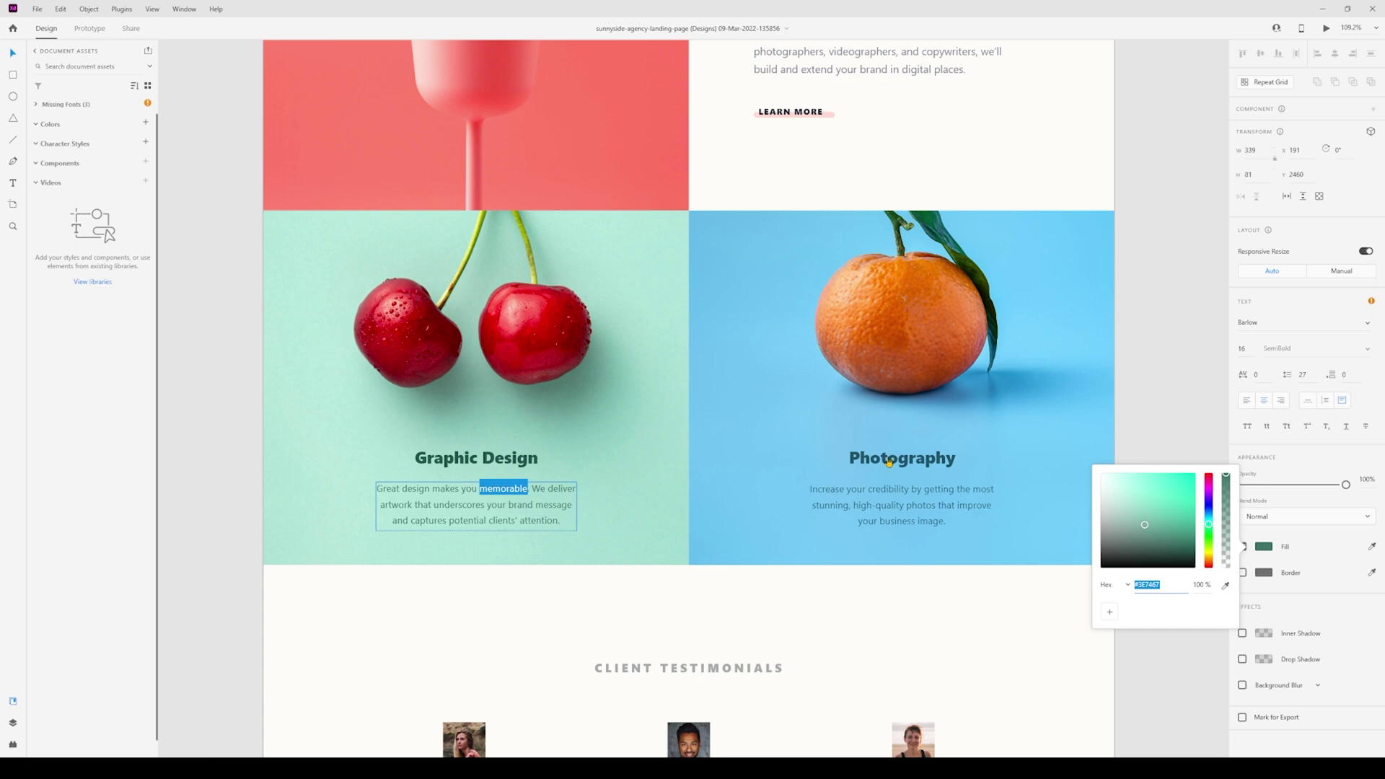
left_click(889, 462)
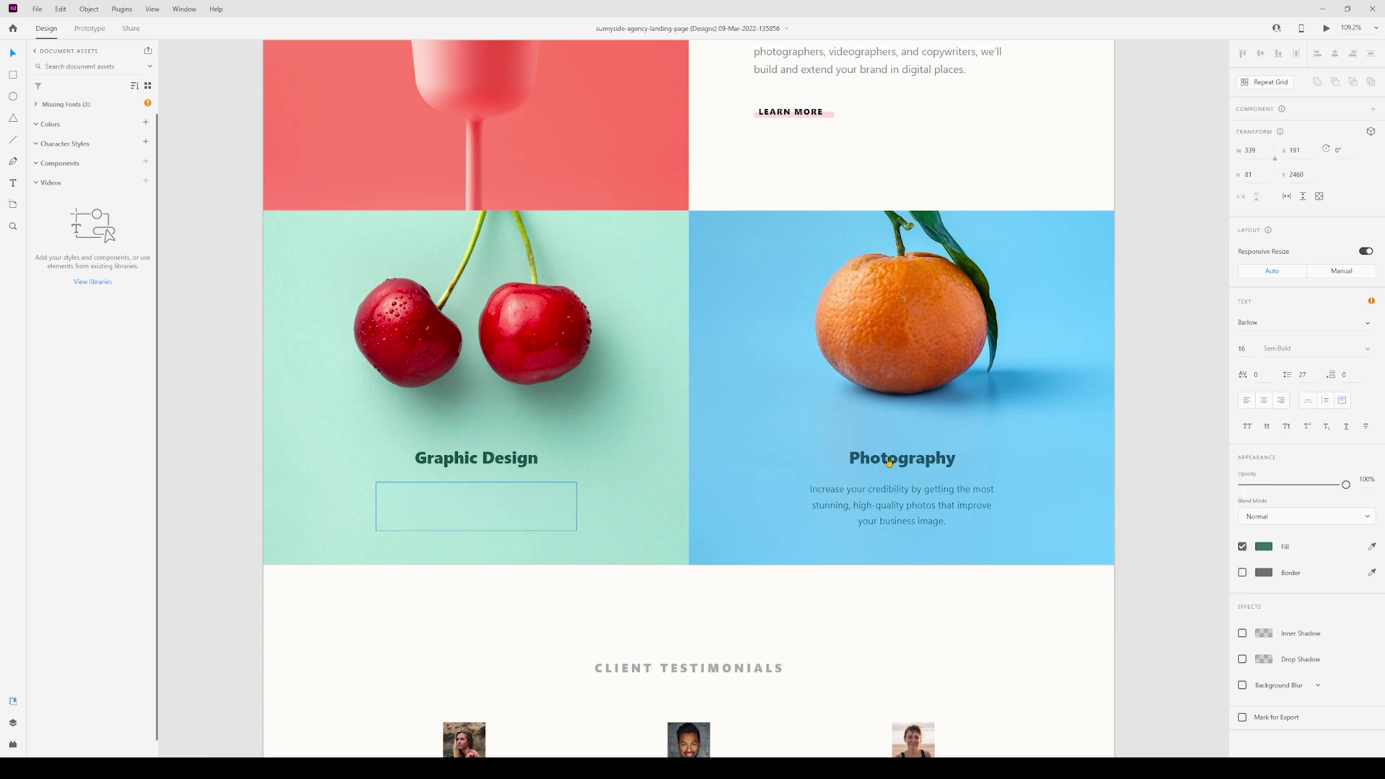
double_click(917, 460)
left_click(1264, 547)
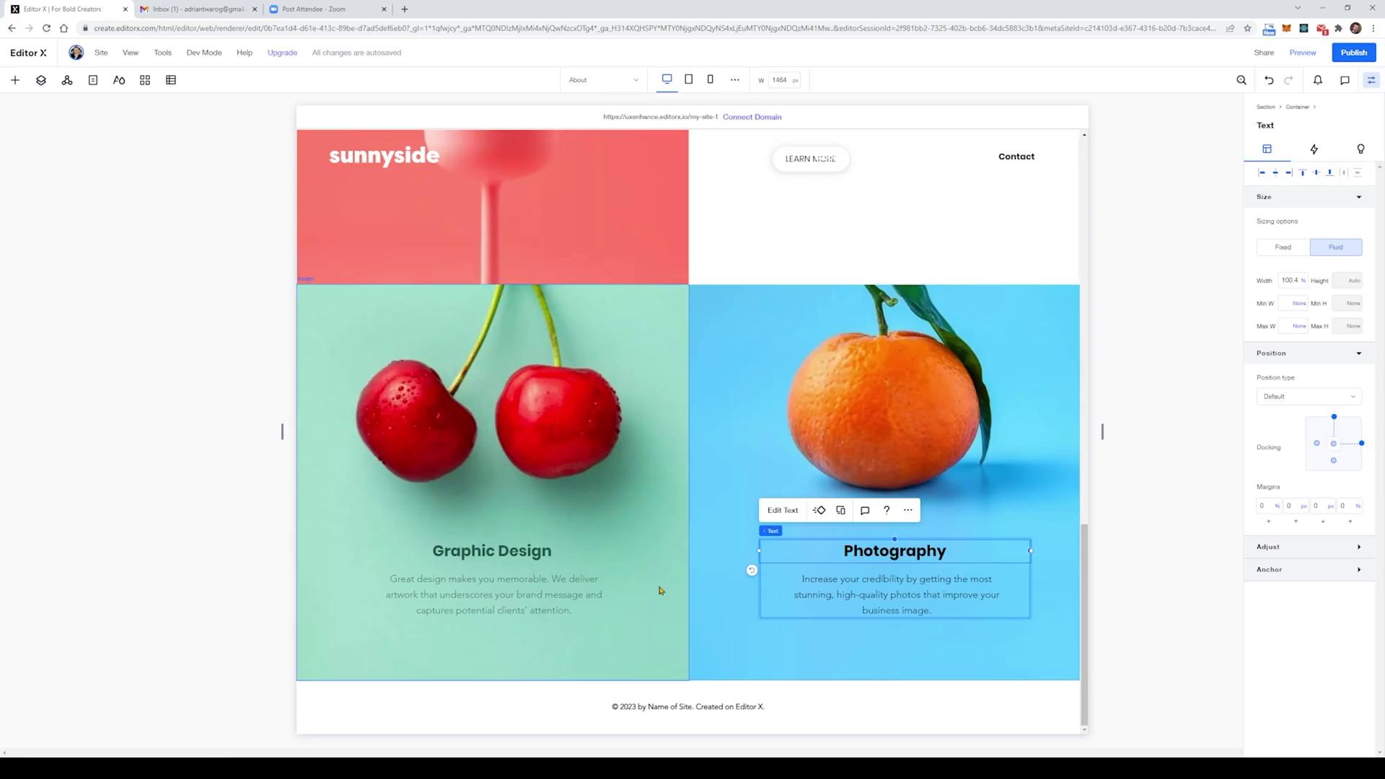
Step: Apply the copied color to the "Photography" heading in Editor X as a new custom text color
double_click(891, 547)
left_click(1046, 491)
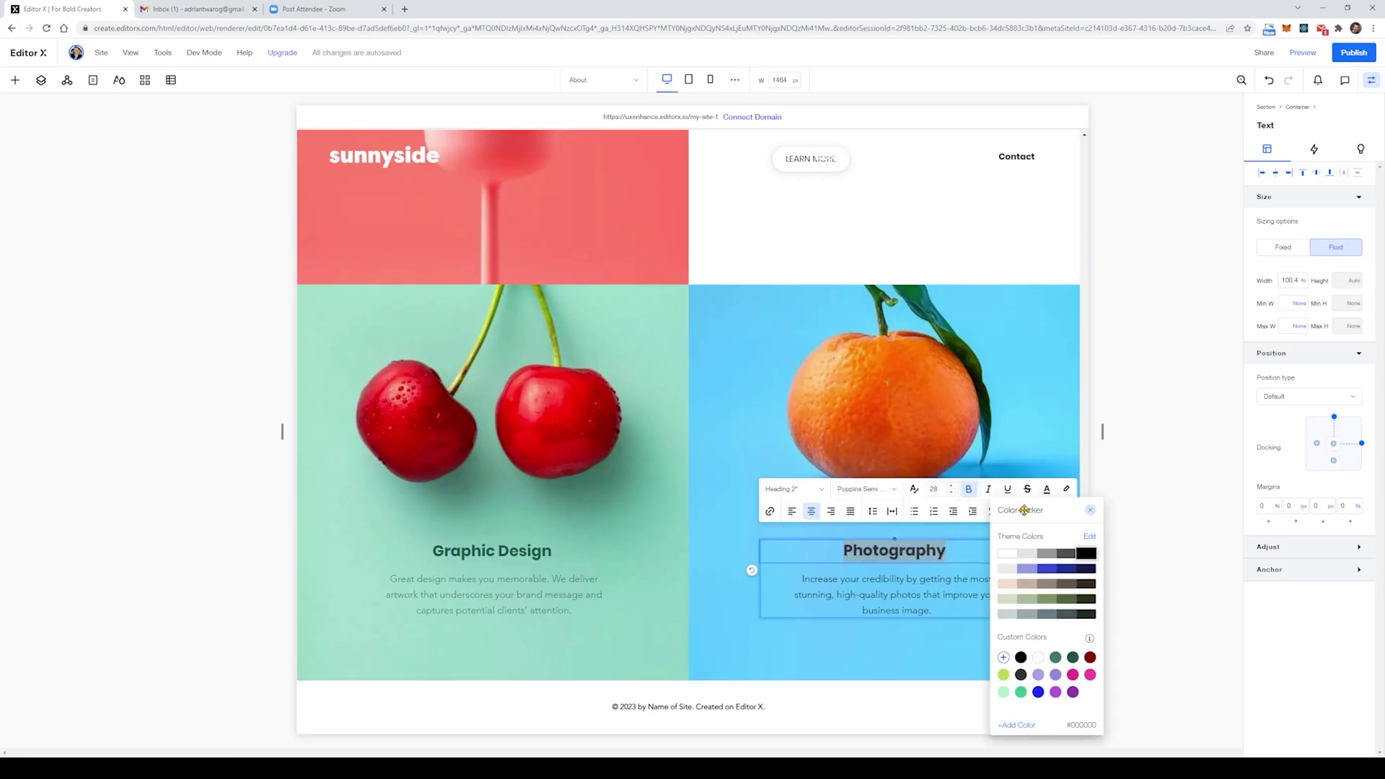
left_click(1014, 727)
double_click(1071, 696)
key("ctrl+v")
left_click(1101, 723)
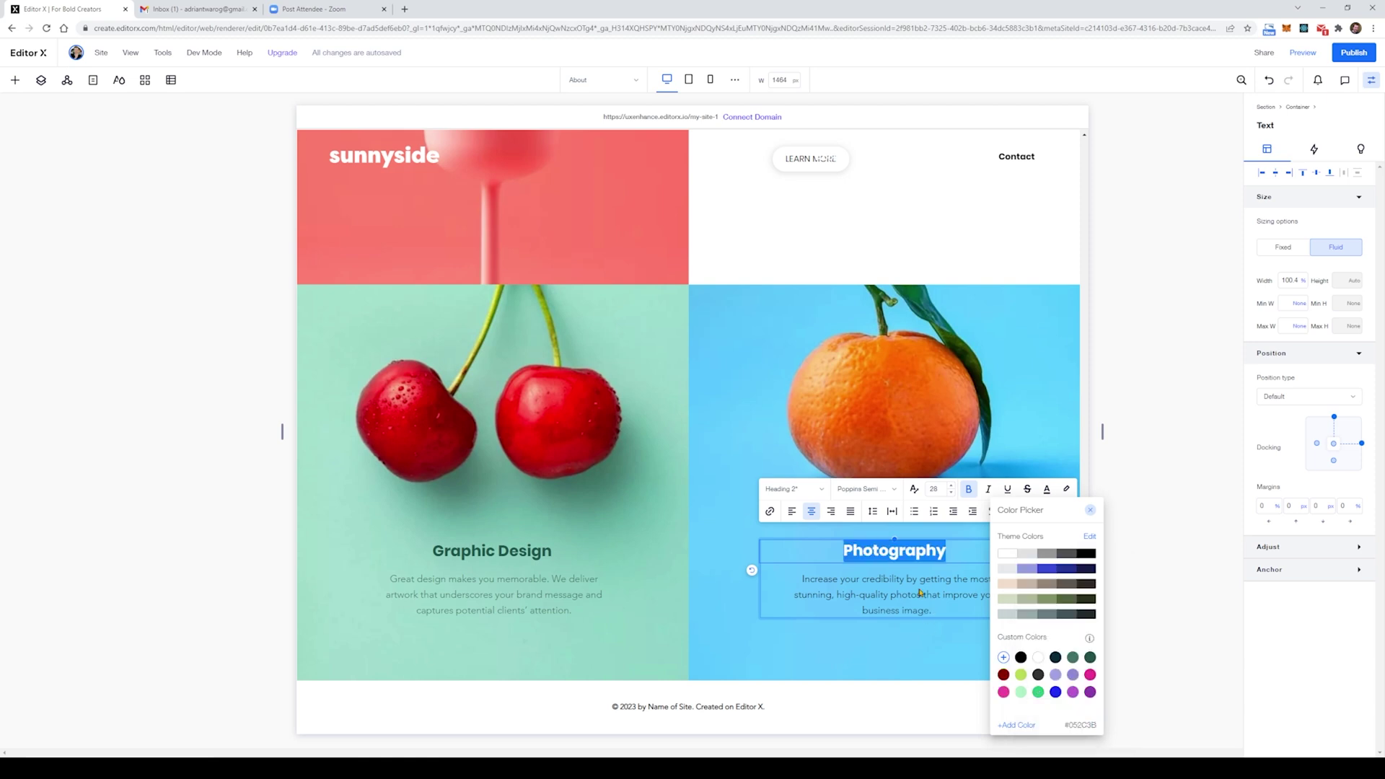
Step: Select the whole paragraph under "Photography" and color it with an added custom color
left_click(909, 584)
left_click(909, 583)
double_click(909, 583)
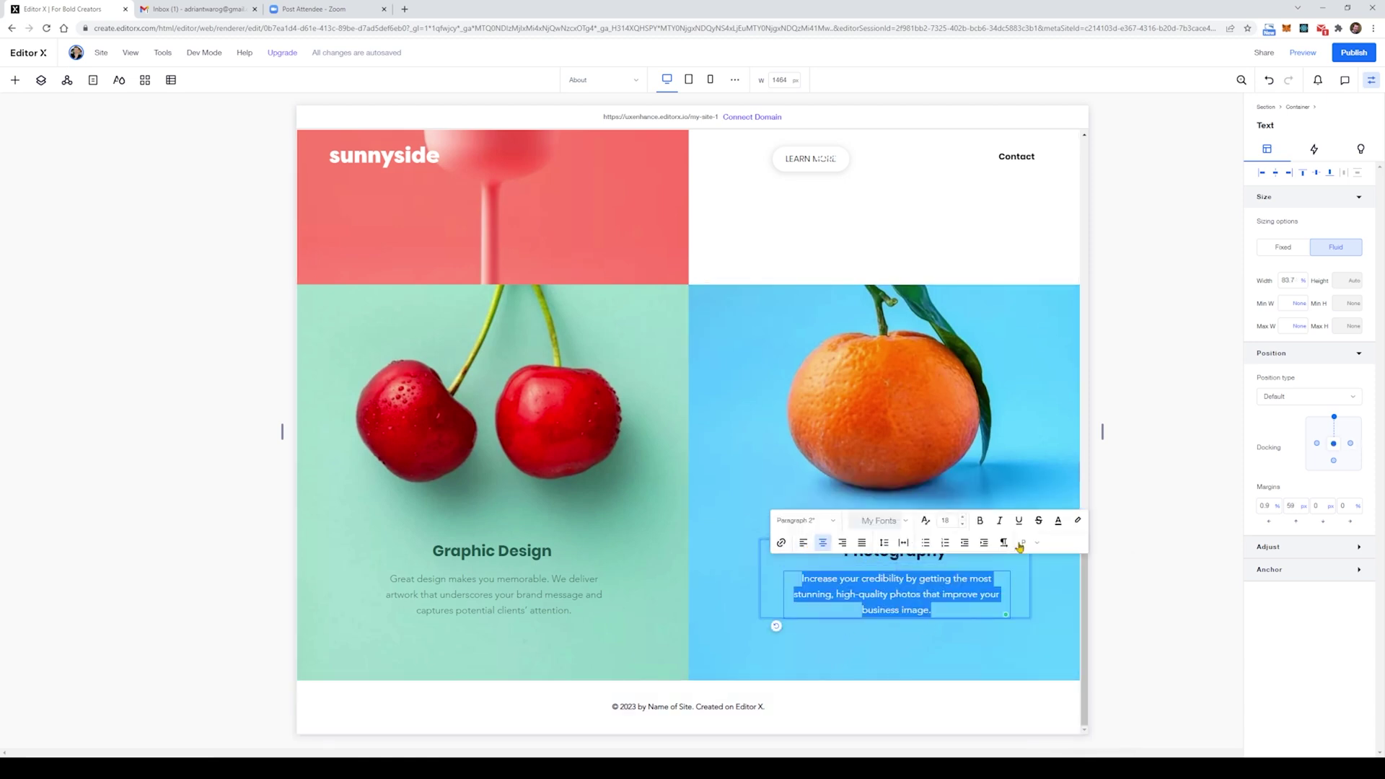
left_click(1060, 522)
left_click(1032, 681)
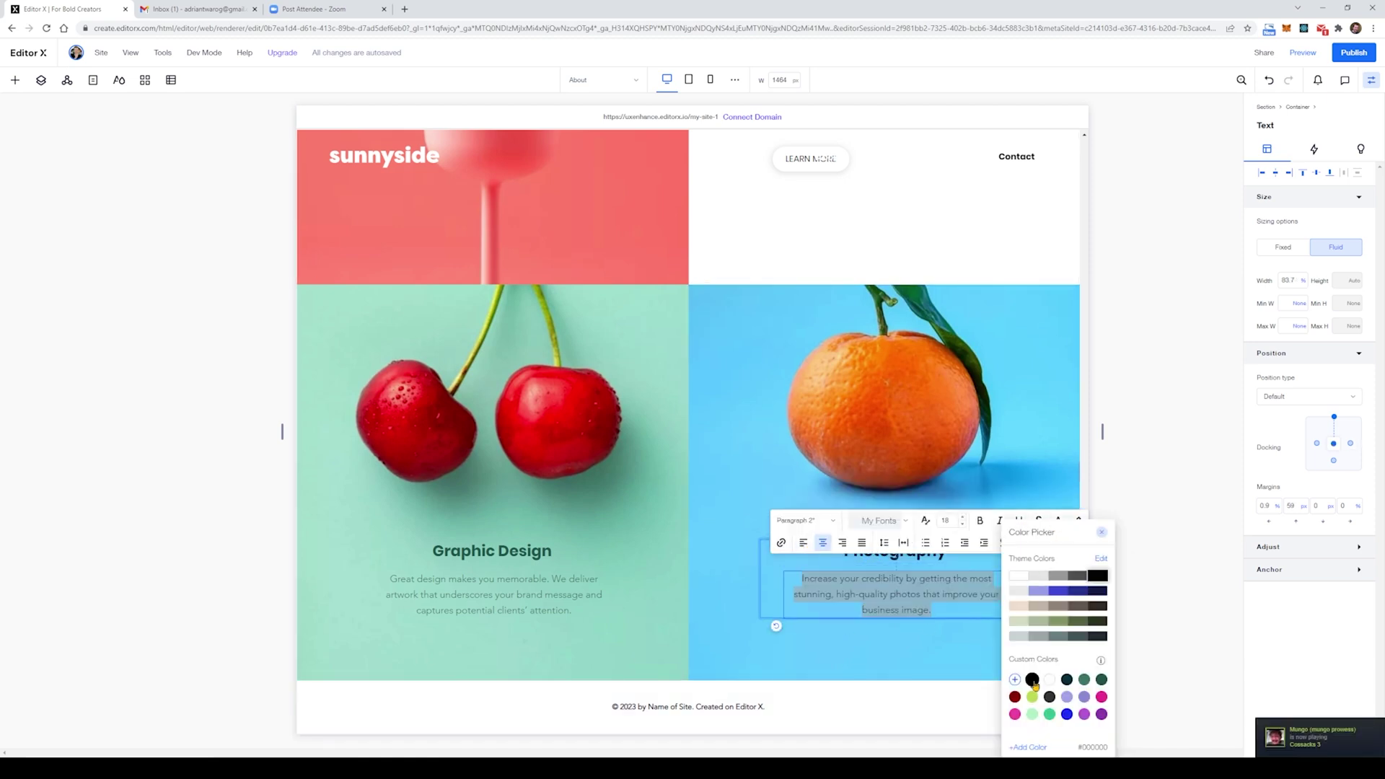
left_click(1026, 747)
left_click(1108, 744)
left_click(916, 647)
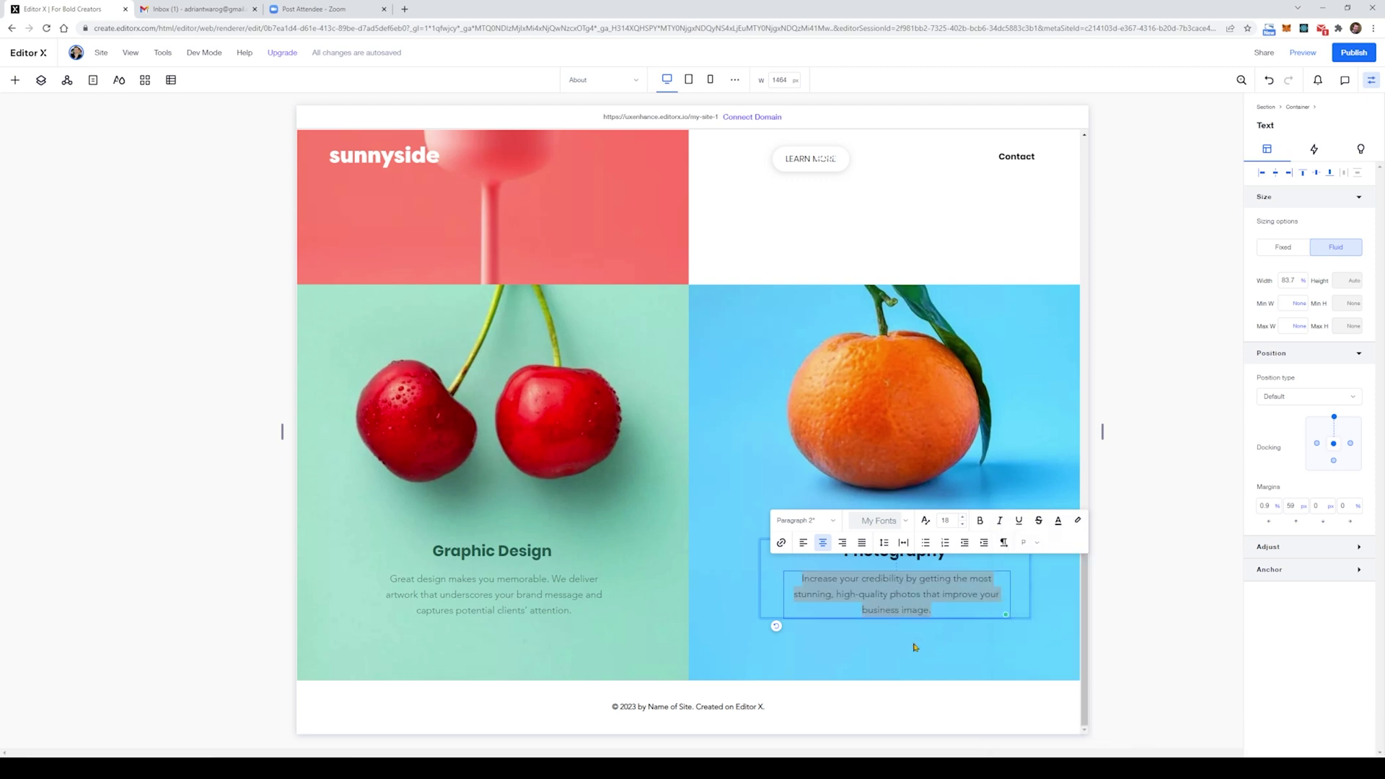
Step: Following the testimonials layout in Adobe XD, add a new section with a 3x1 grid above the footer
left_click(849, 715)
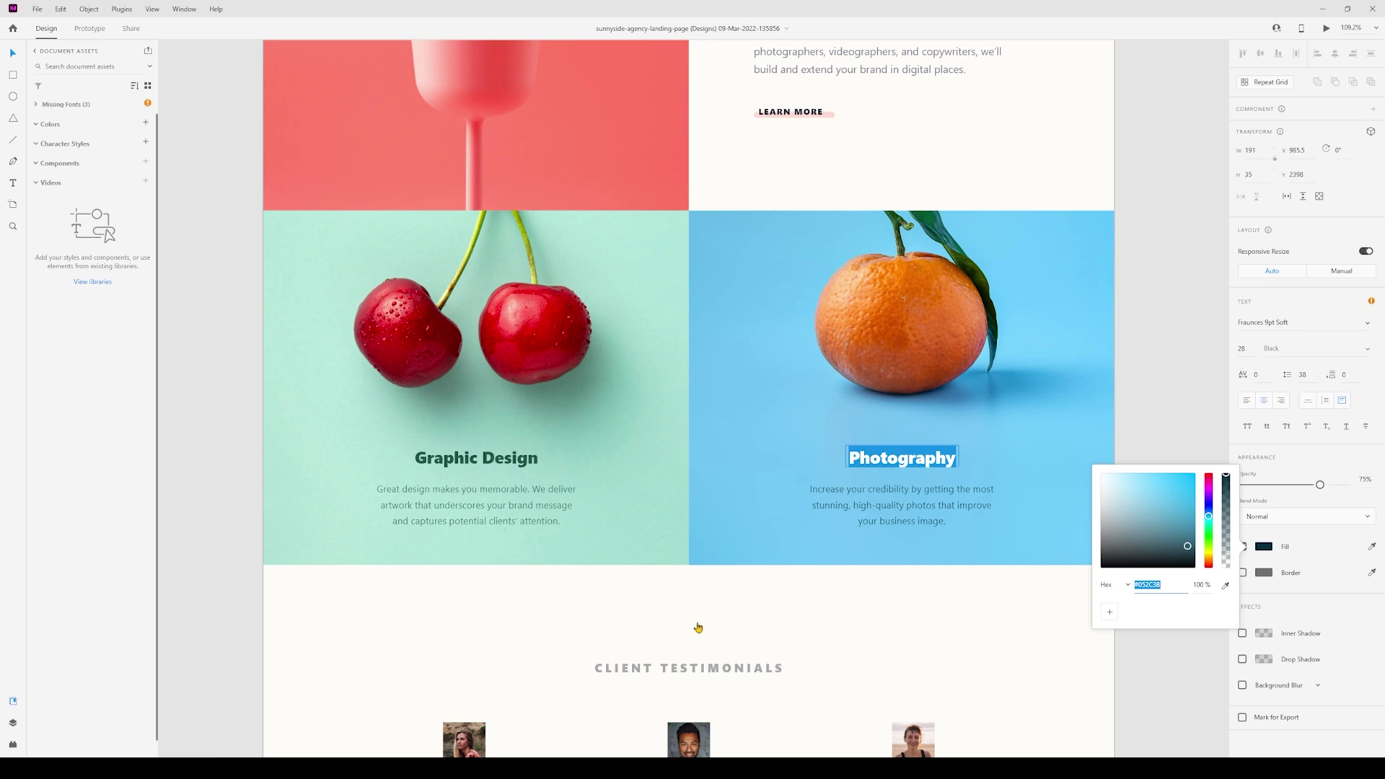
left_click(1208, 427)
scroll(1177, 511, "down", 5)
scroll(1176, 511, "down", 2)
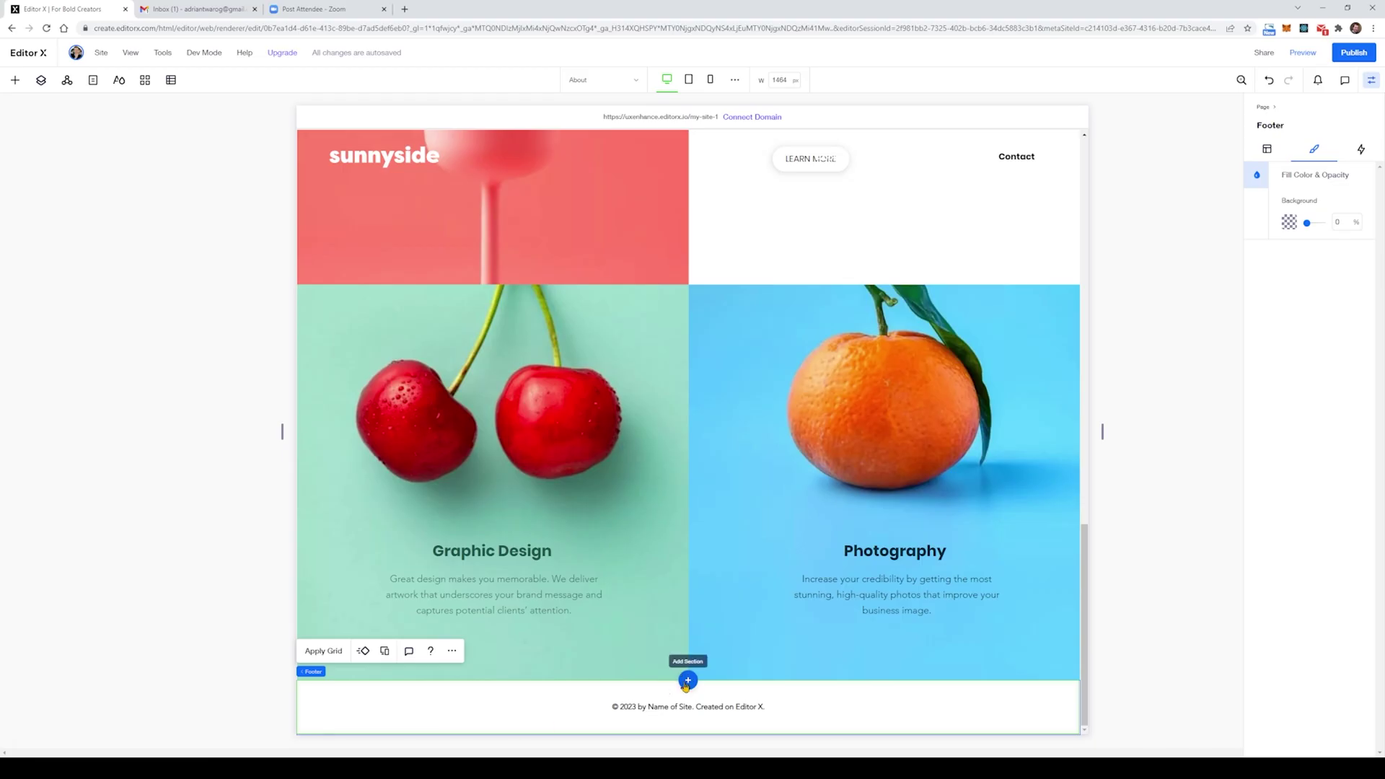
left_click(689, 681)
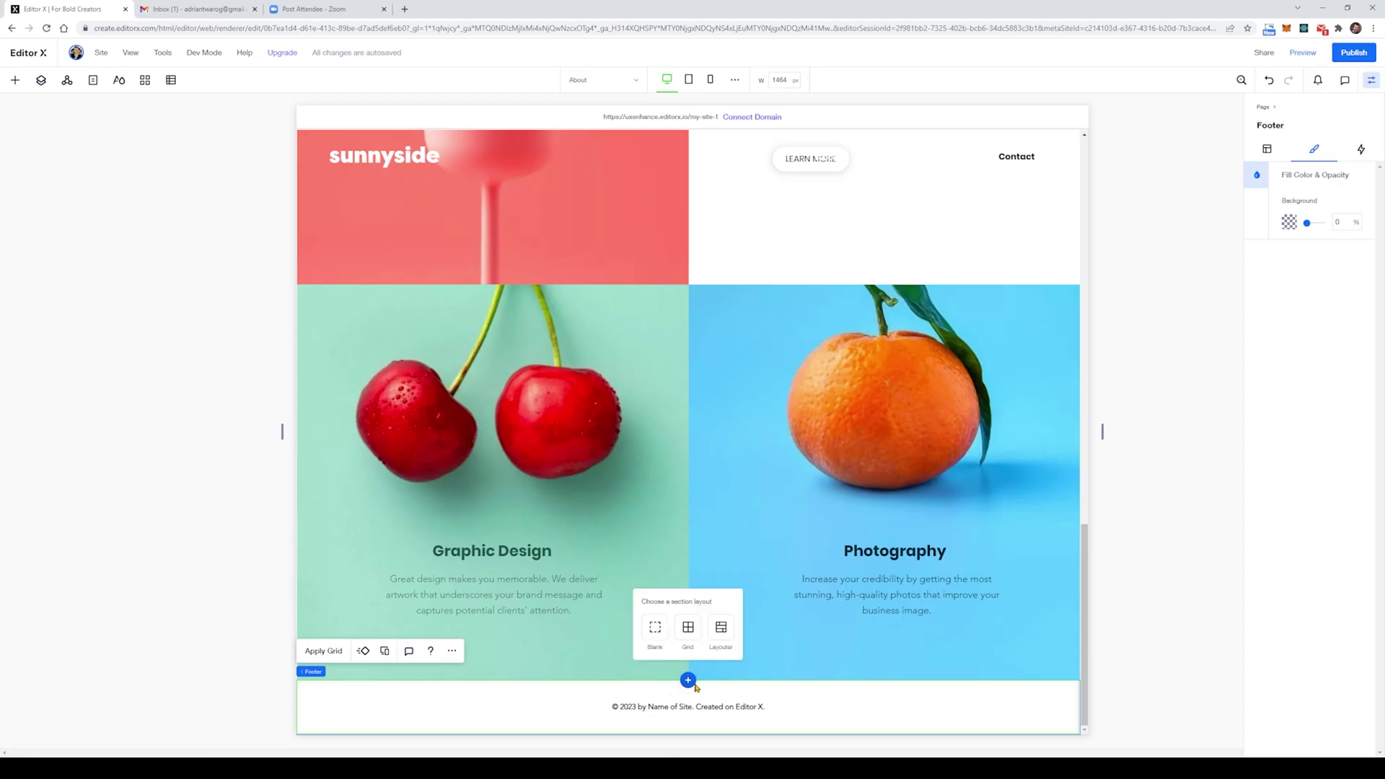
left_click(689, 628)
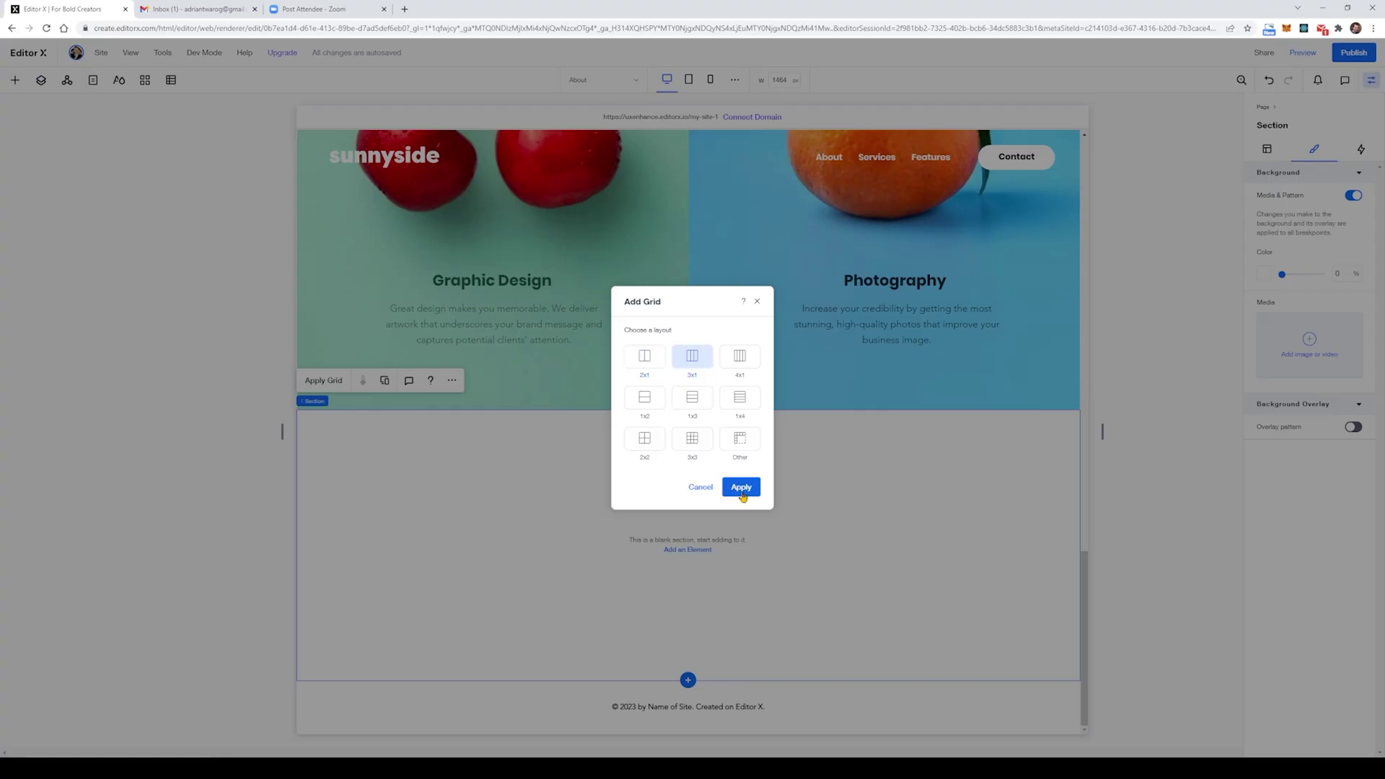
left_click(741, 487)
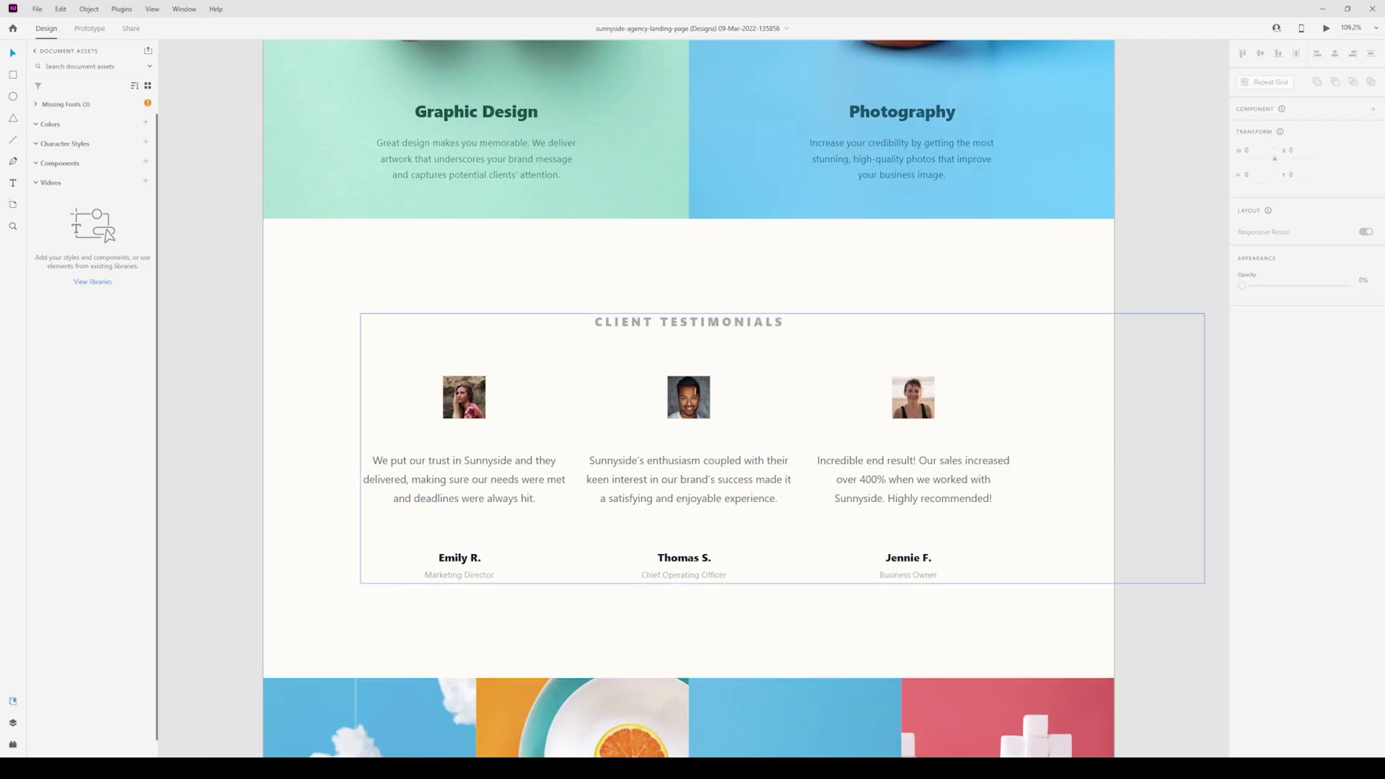
Step: Add a title to the new section, replace its text with "CLIENT TESTIMONIALS" from Adobe XD and center-align it
double_click(688, 321)
double_click(688, 321)
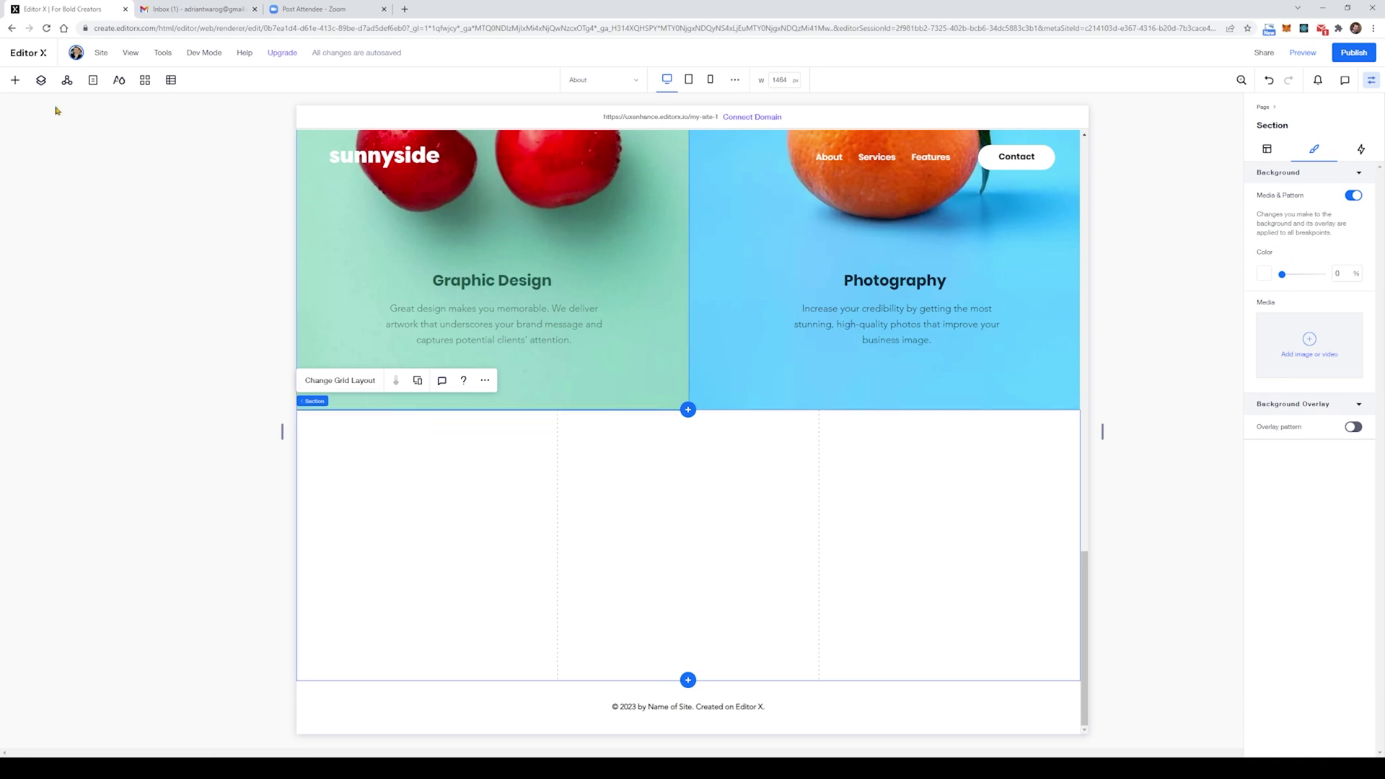
left_click(14, 80)
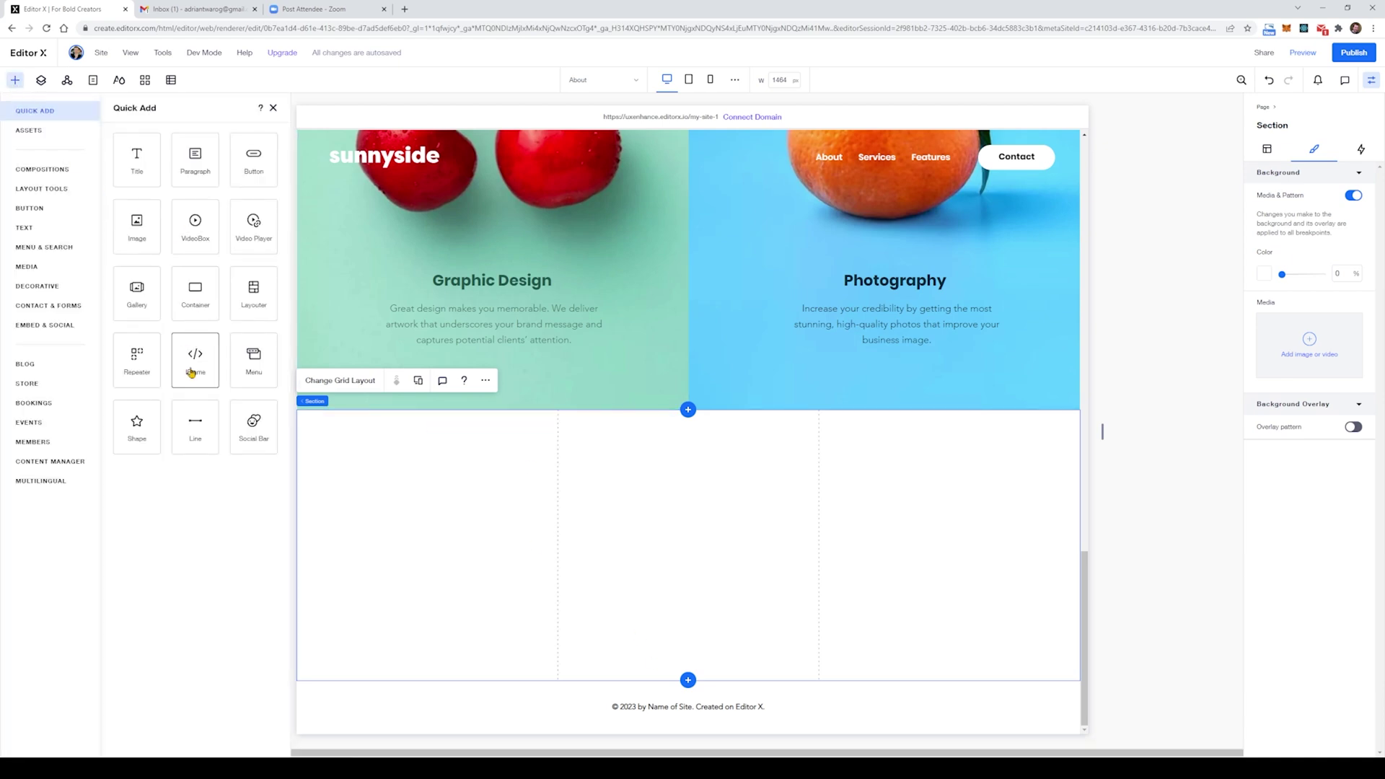
left_click_drag(163, 166, 563, 479)
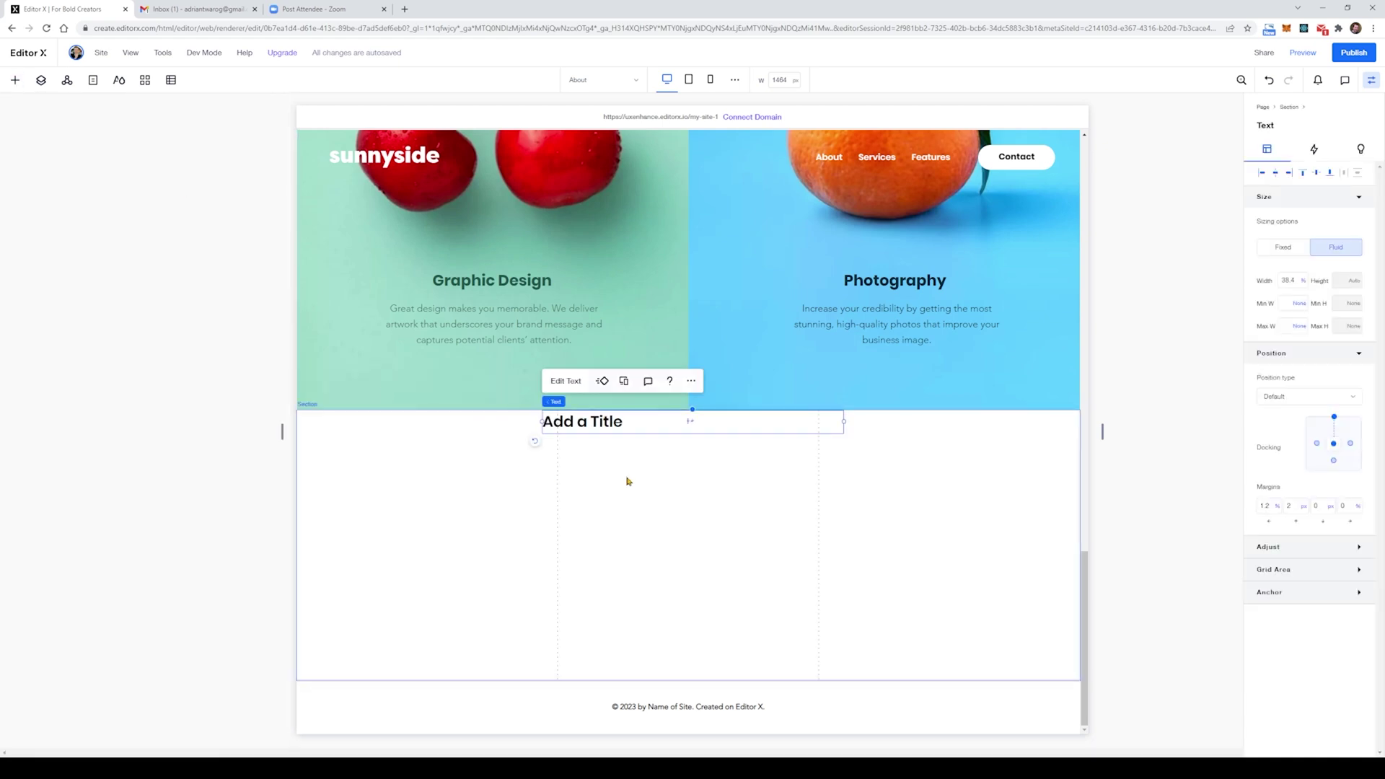
double_click(689, 481)
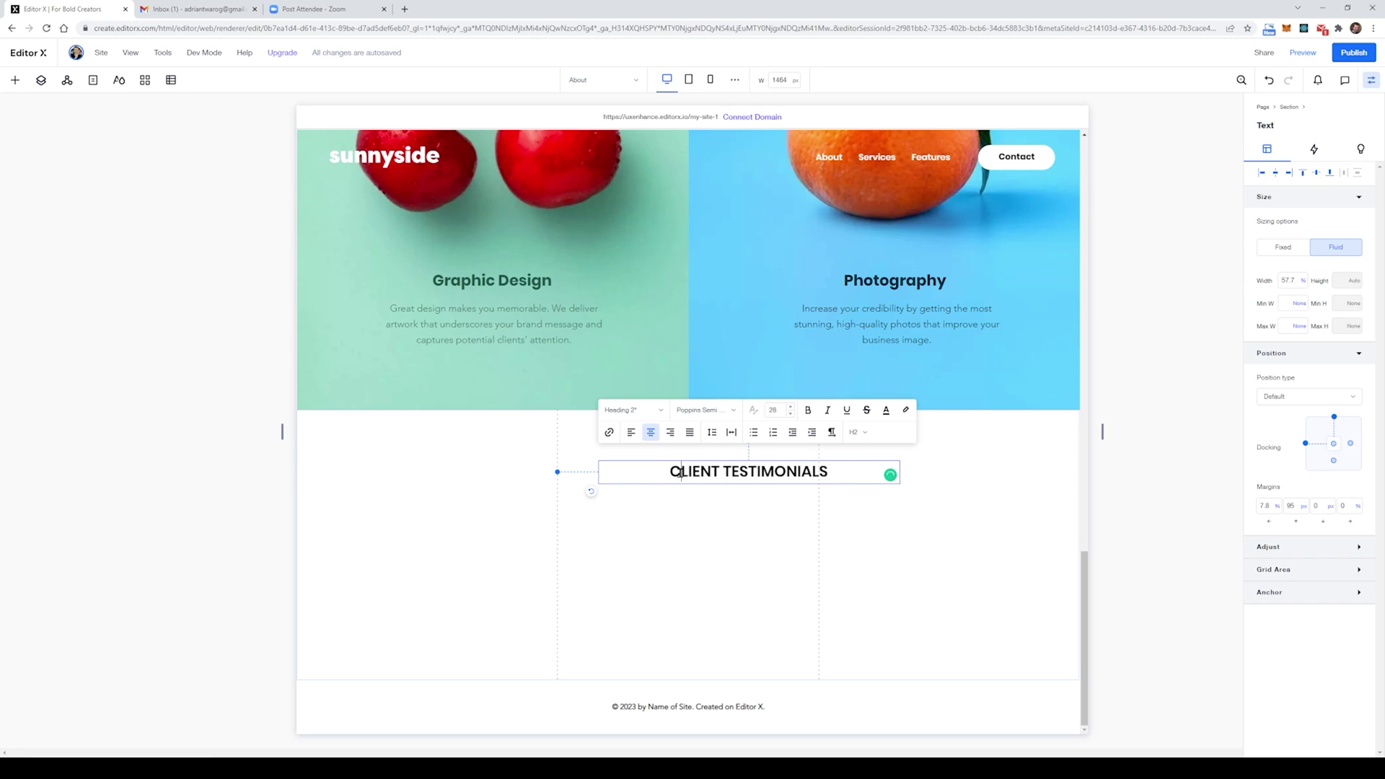
Step: Align the "CLIENT TESTIMONIALS" title with the section's middle column and fit it to the column's full width
left_click(825, 510)
left_click_drag(753, 471, 712, 459)
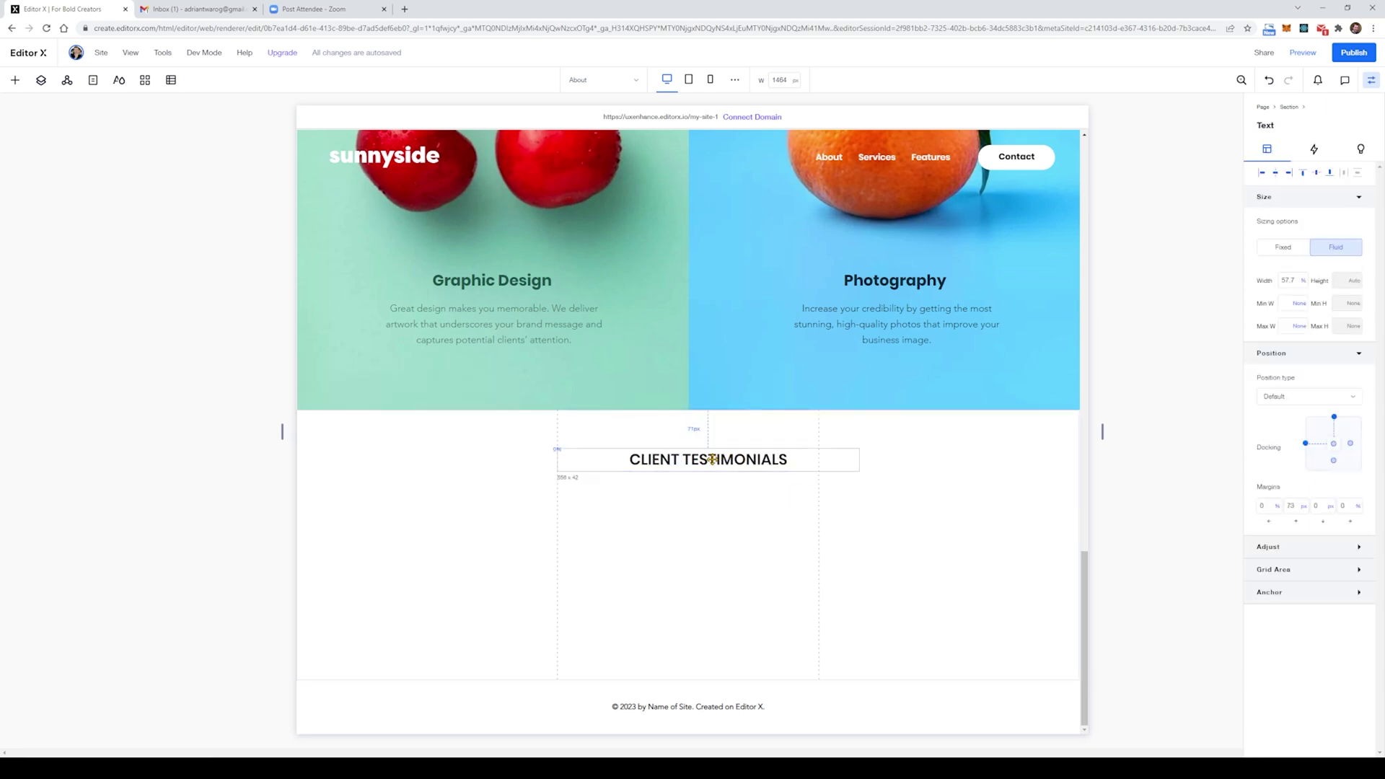
left_click(844, 482)
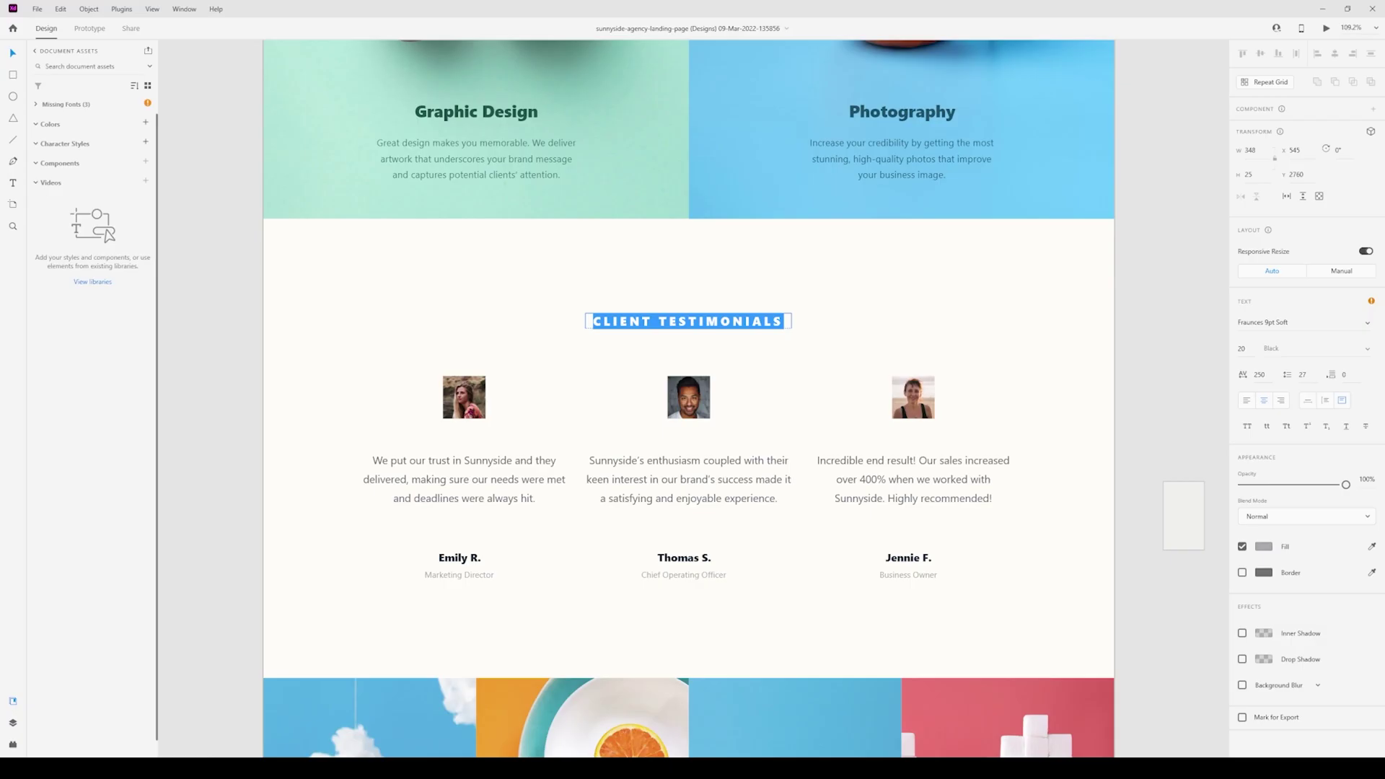
Step: Move the "CLIENT TESTIMONIALS" title lower in the middle column and extend the section's height downward
scroll(666, 485, "down", 1)
left_click(464, 354)
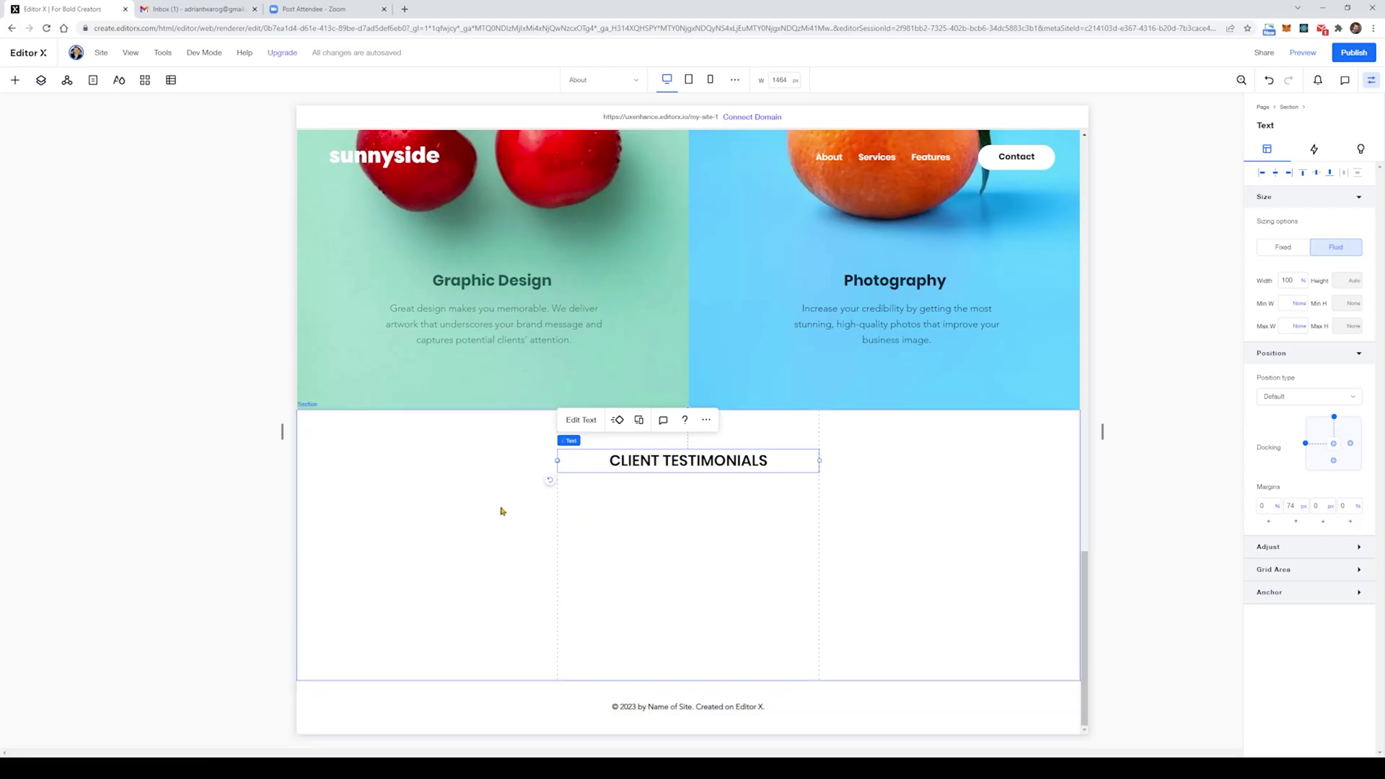
left_click(507, 511)
left_click_drag(675, 462, 675, 512)
left_click(684, 611)
left_click_drag(715, 688, 716, 749)
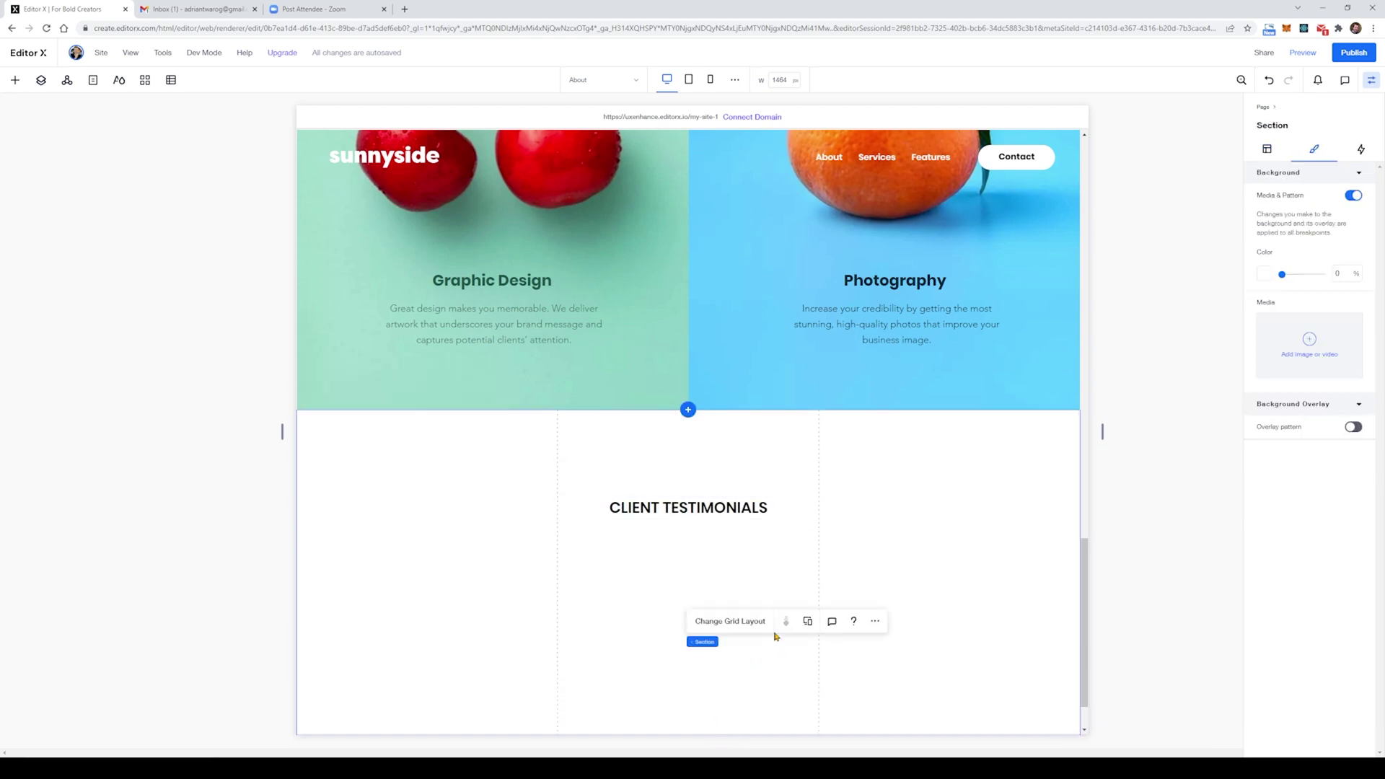
scroll(773, 648, "down", 1)
left_click_drag(742, 685, 734, 720)
scroll(656, 557, "down", 1)
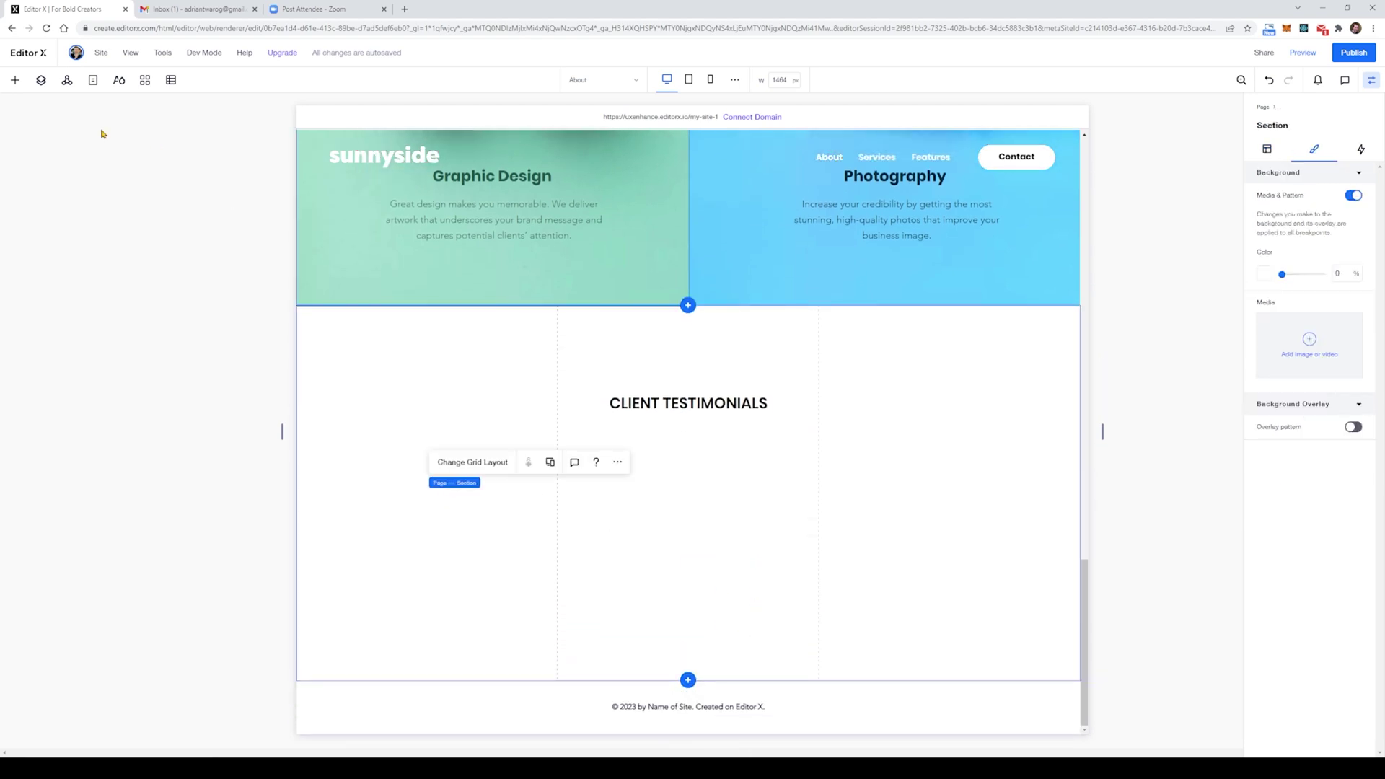
Step: Add a container and center it in the first column of the testimonials section
left_click(15, 80)
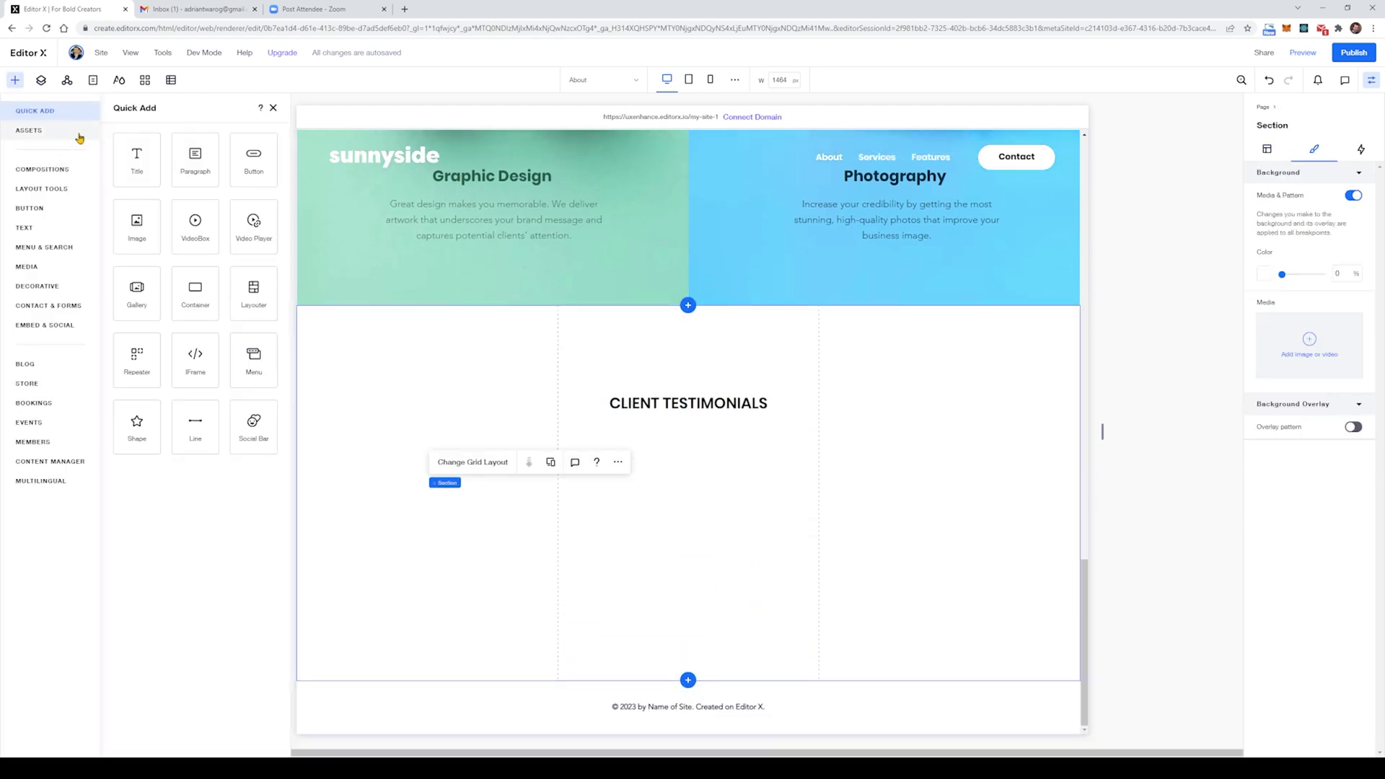
left_click(194, 315)
left_click_drag(699, 451, 501, 482)
left_click_drag(610, 552, 462, 534)
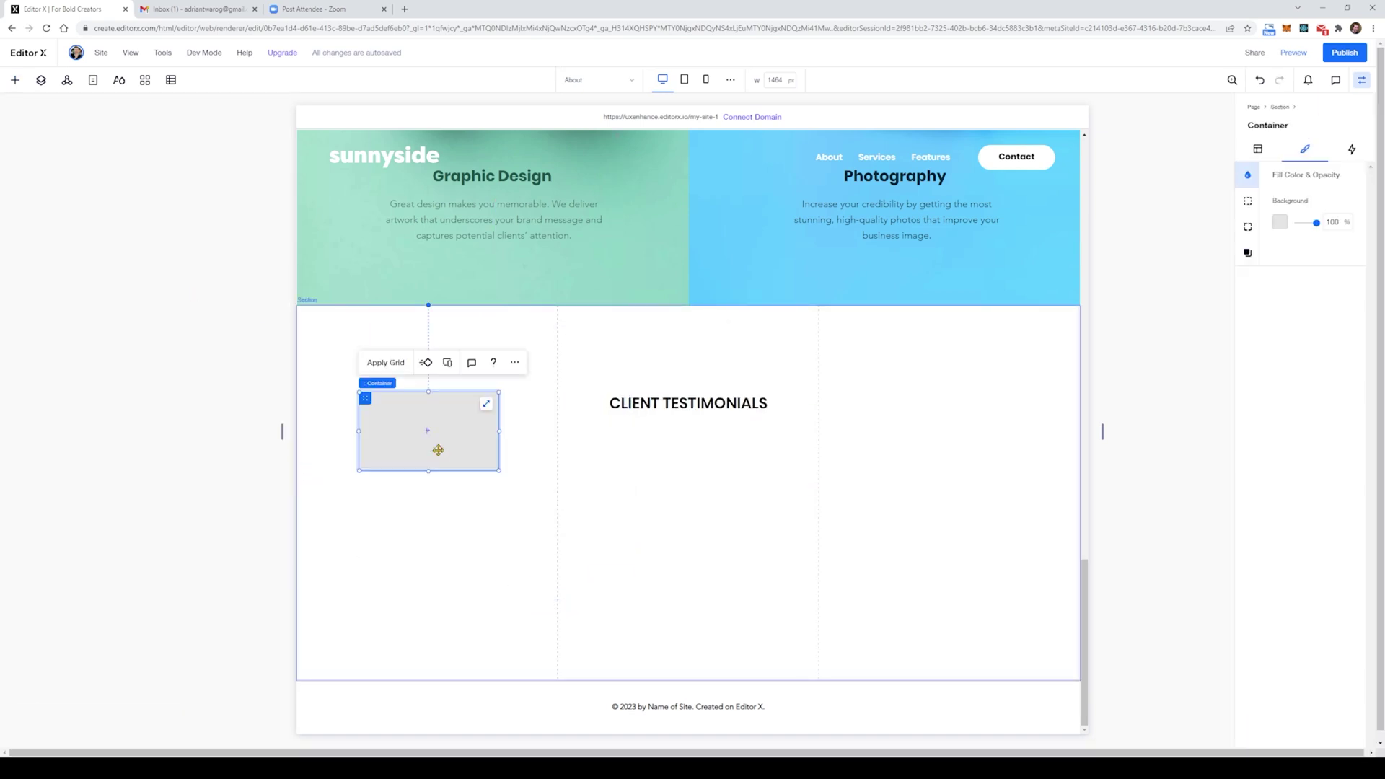
Step: Resize the container to a roughly square card in the first column, reaching from below the title's level to the section's lower edge
left_click_drag(427, 469, 428, 642)
left_click_drag(467, 549, 520, 554)
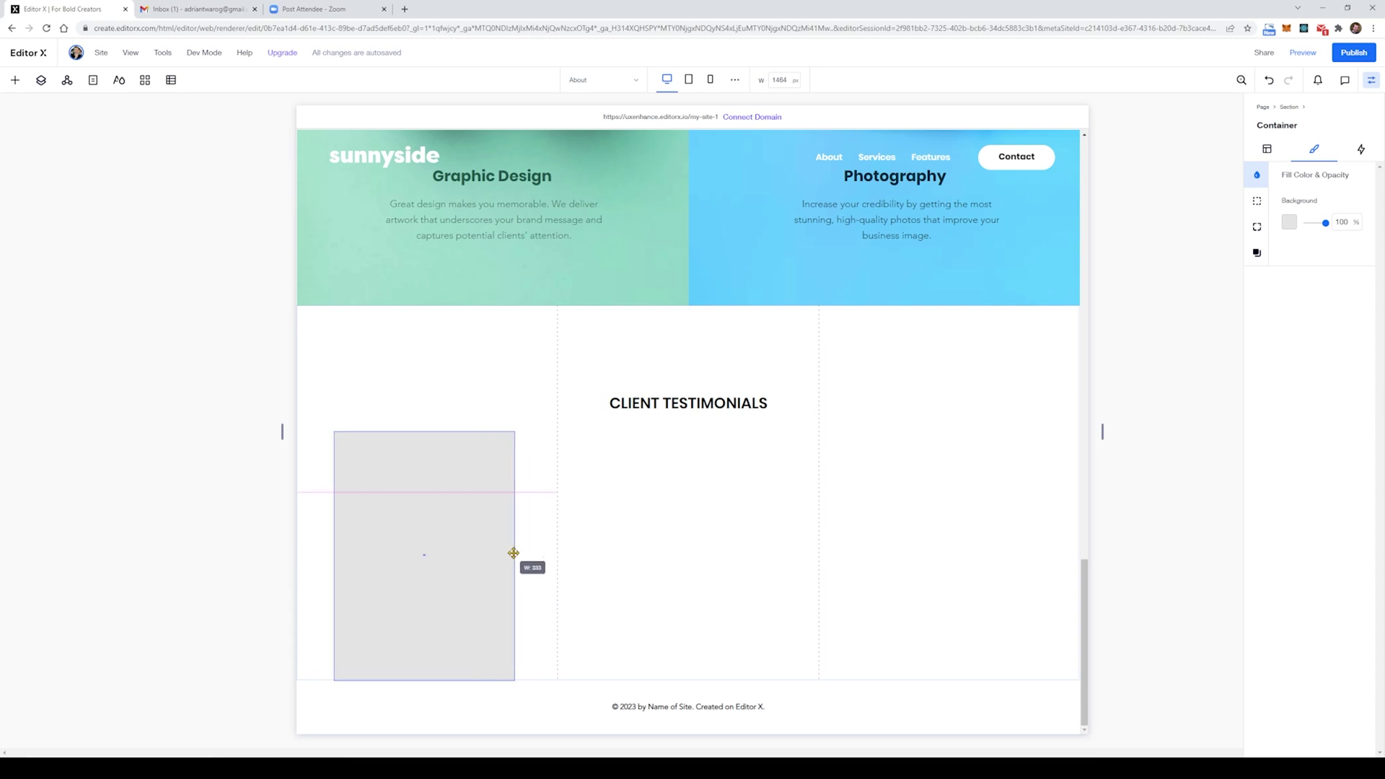
mouse_move(336, 548)
left_mouse_down()
mouse_move(346, 553)
mouse_move(329, 556)
left_mouse_up()
left_click_drag(418, 431, 432, 489)
left_click_drag(513, 572, 529, 587)
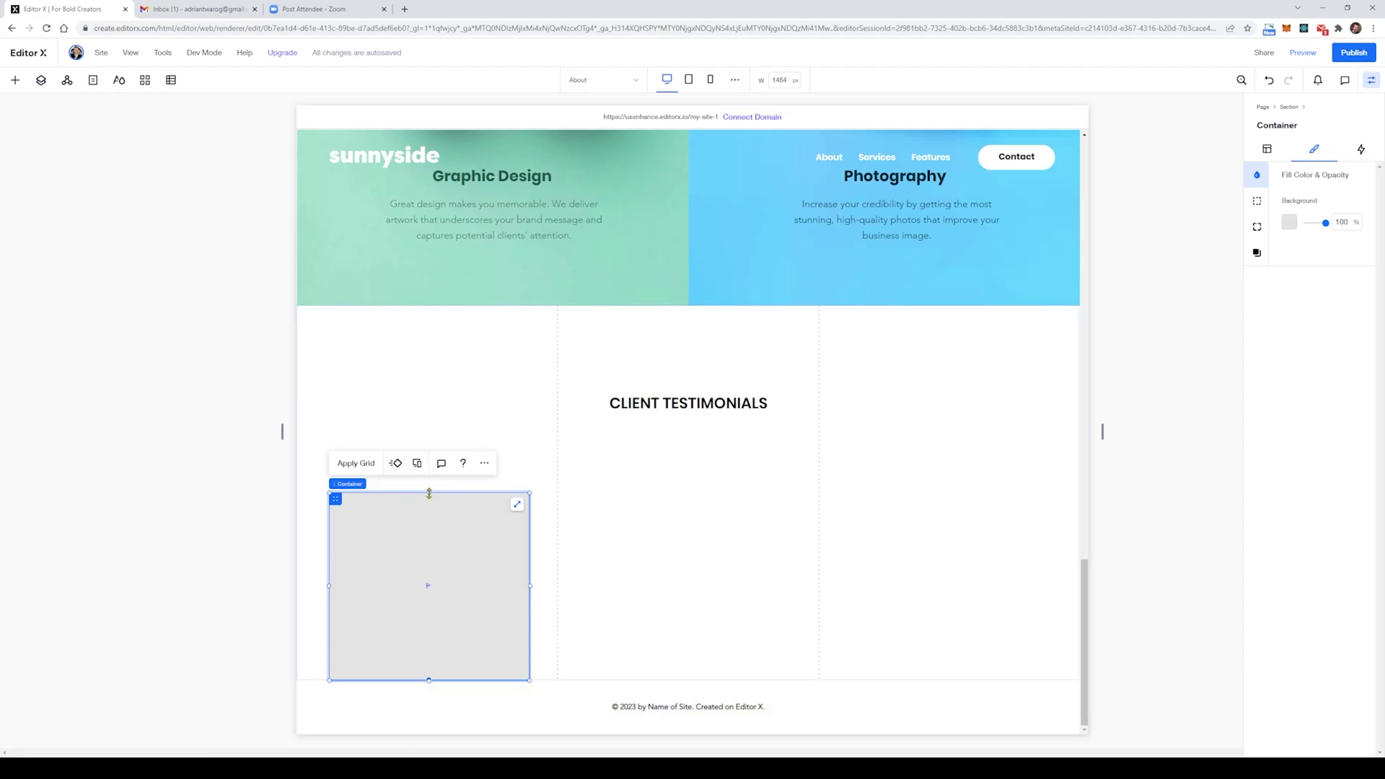
Step: Extend the card container's upper edge to just below the "CLIENT TESTIMONIALS" title
left_click_drag(430, 489, 428, 458)
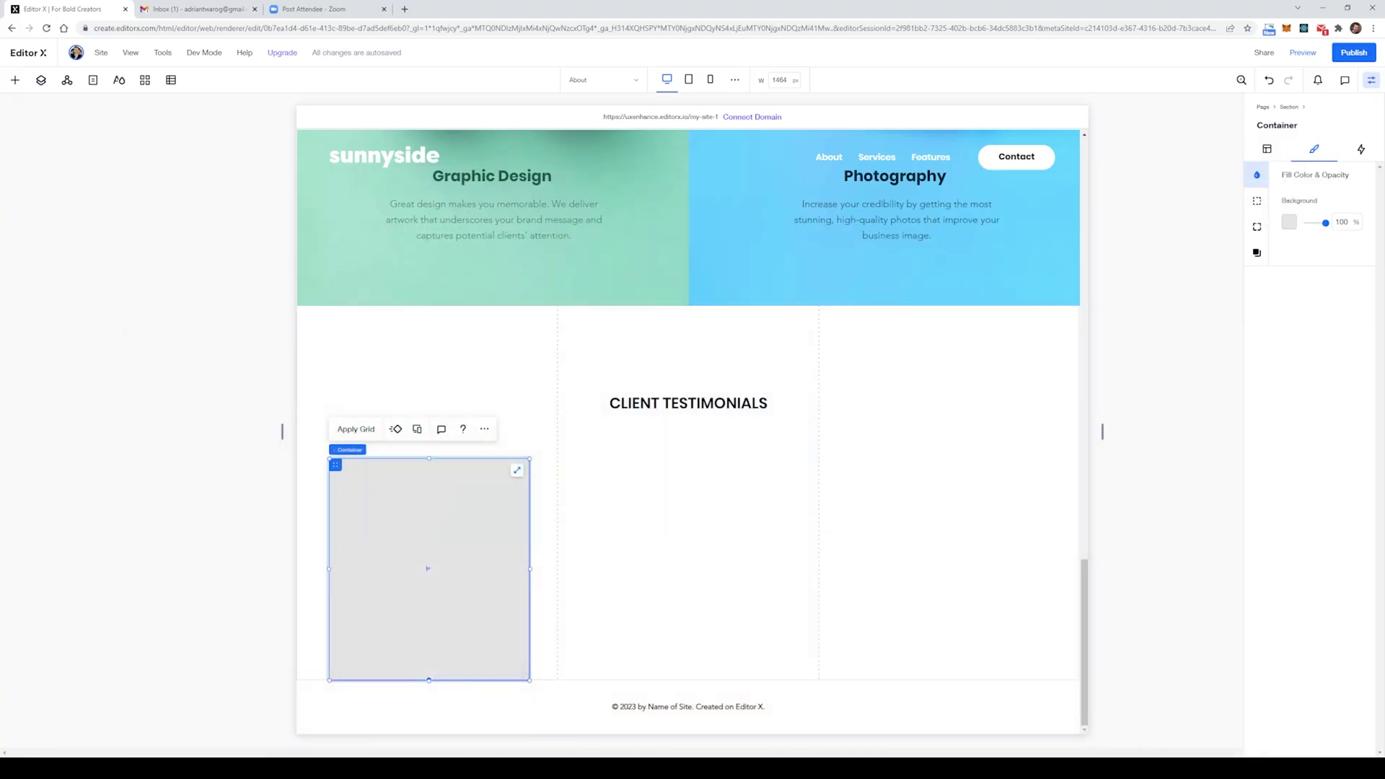
left_click(244, 417)
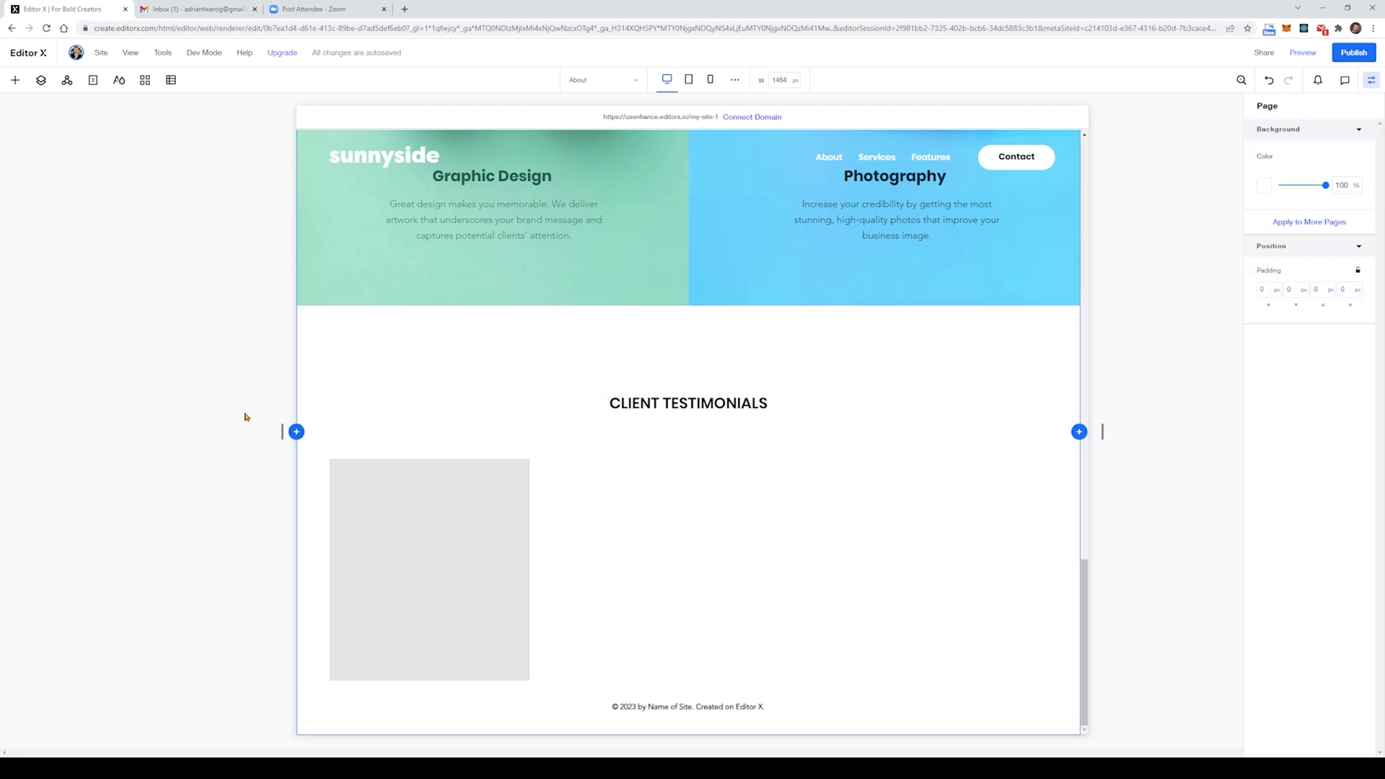
Step: Add an image to the testimonials section and replace its placeholder with an uploaded portrait of the first client
left_click(15, 80)
left_click(195, 225)
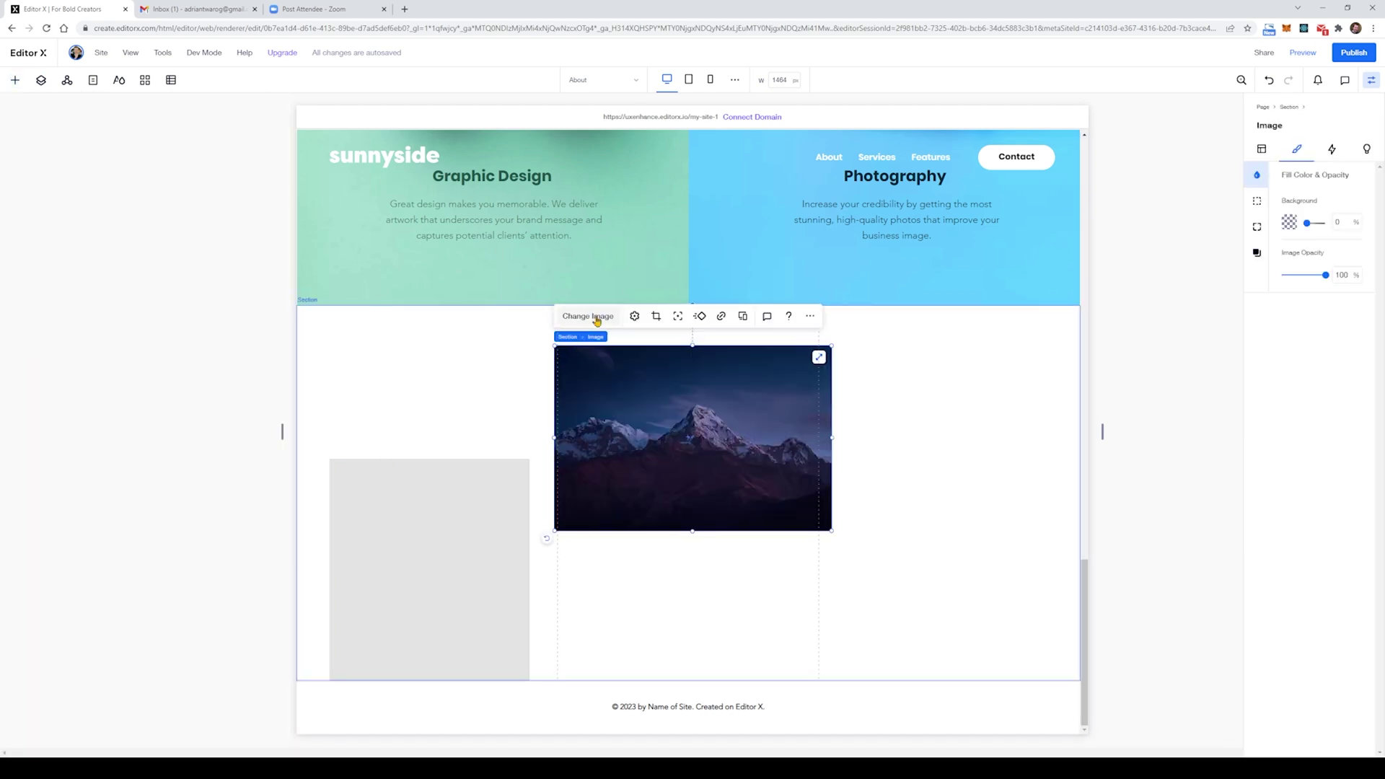
double_click(559, 350)
left_click(311, 212)
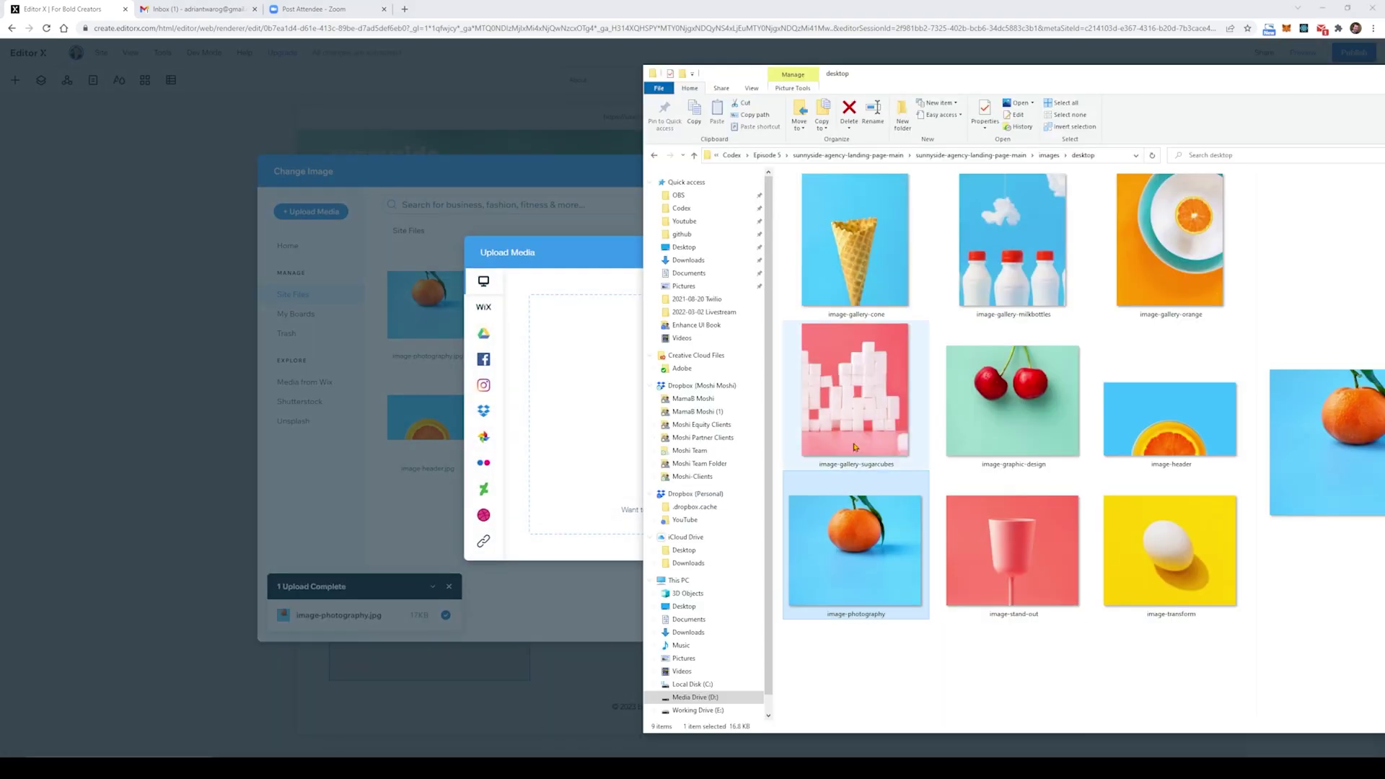
double_click(857, 498)
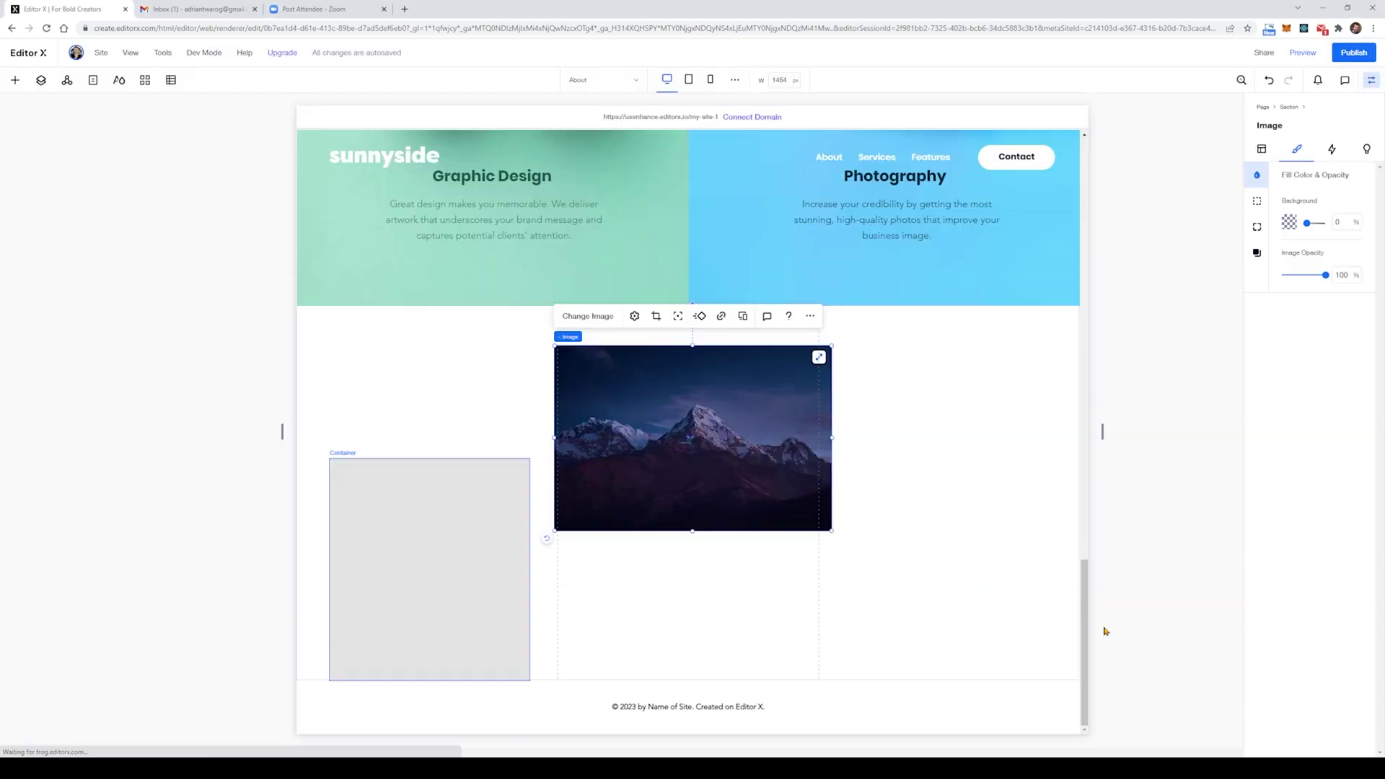
Step: Size the portrait as a square 72 px wide and place it at the top centre of the card container
left_click(1263, 150)
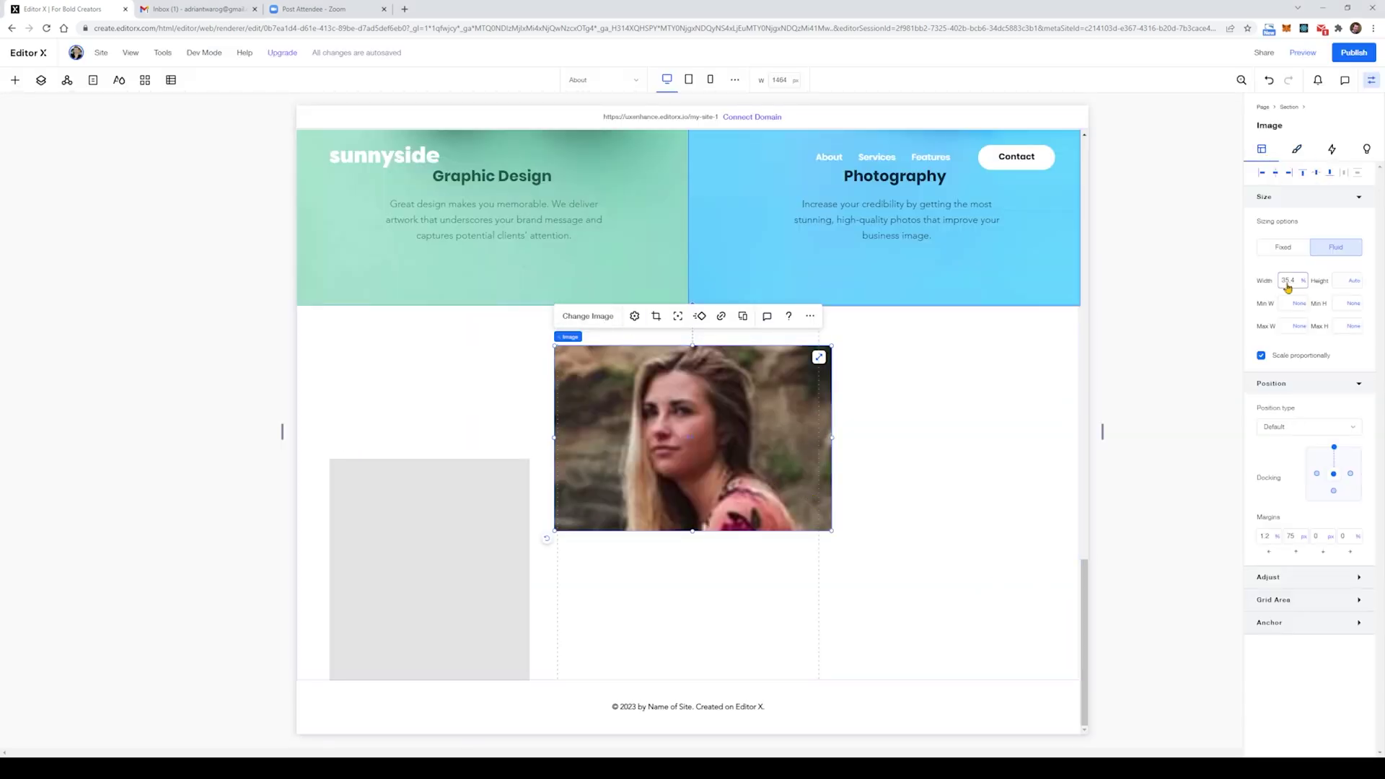
type("72")
key("Return")
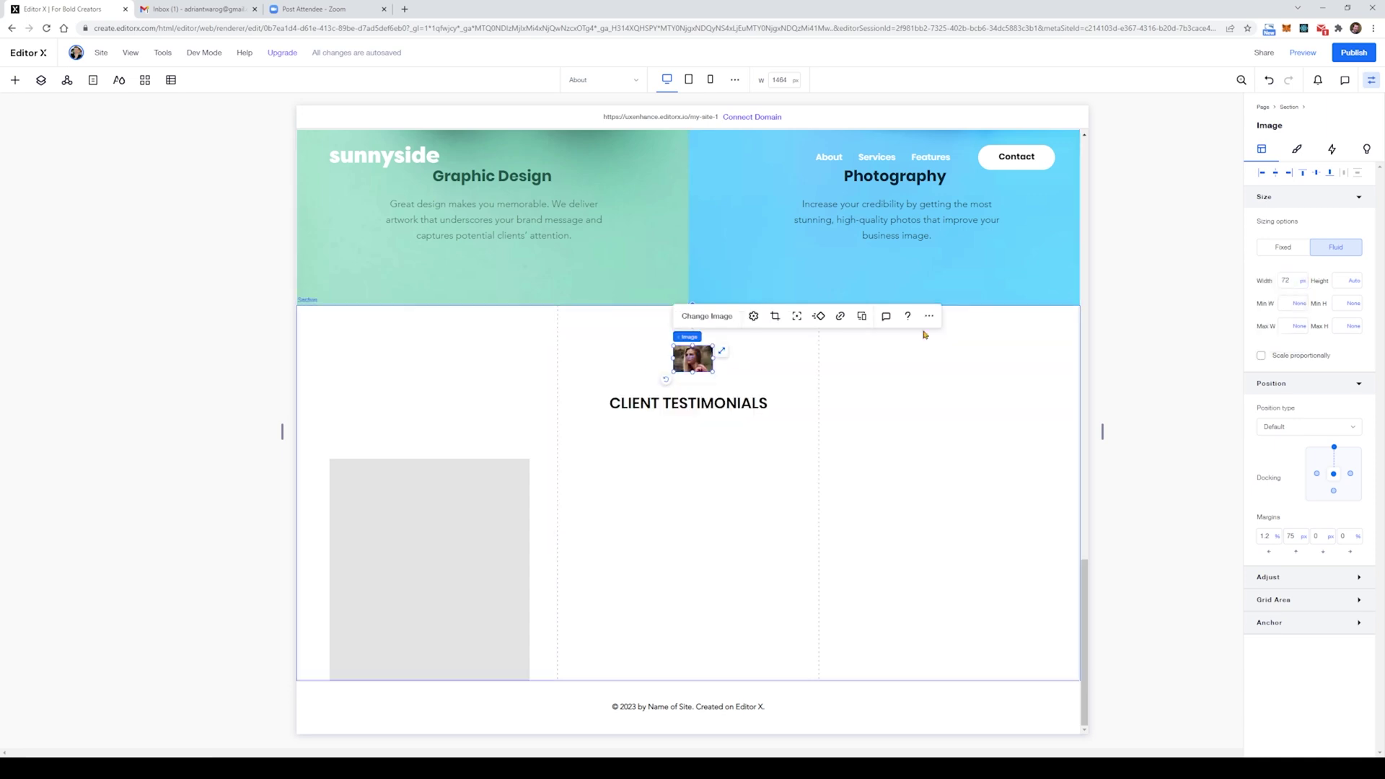
left_click(1298, 303)
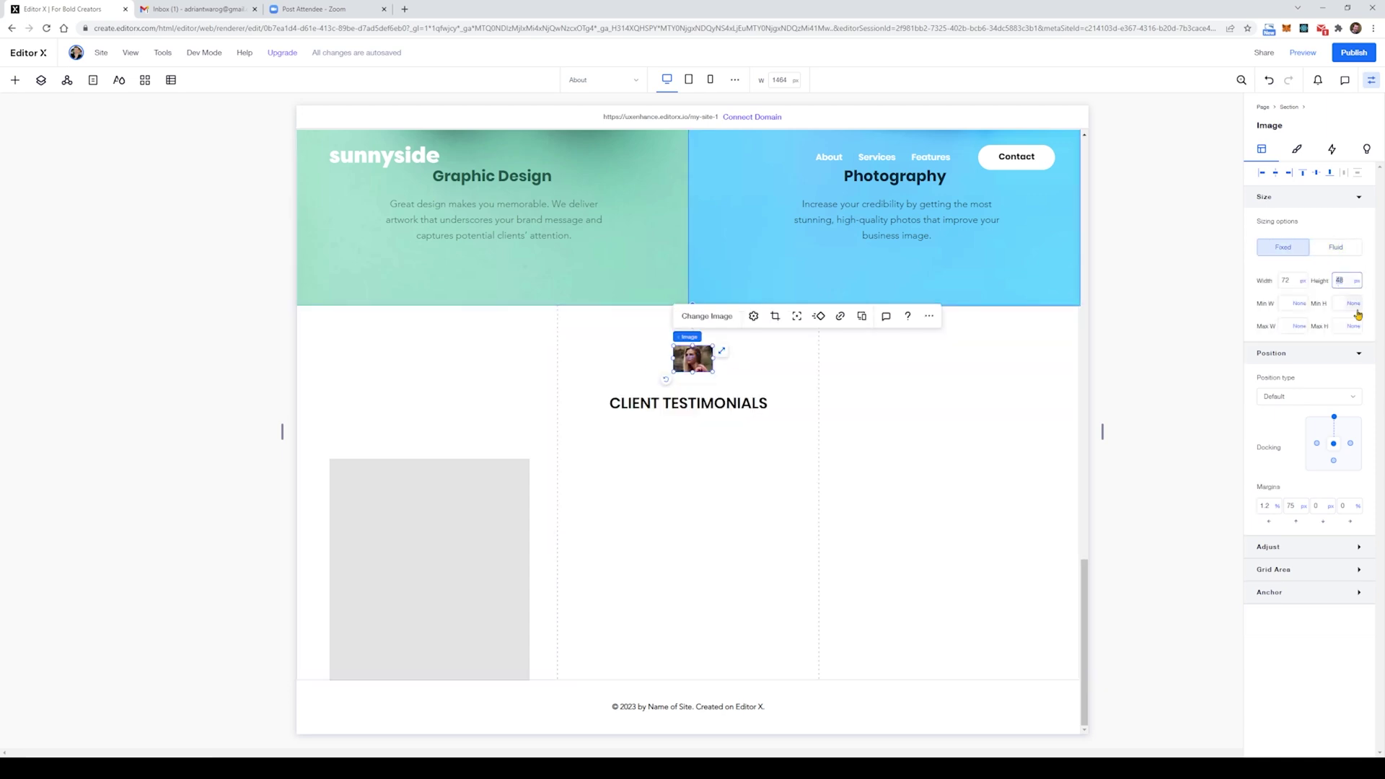
left_click_drag(696, 358, 485, 517)
left_click(486, 516)
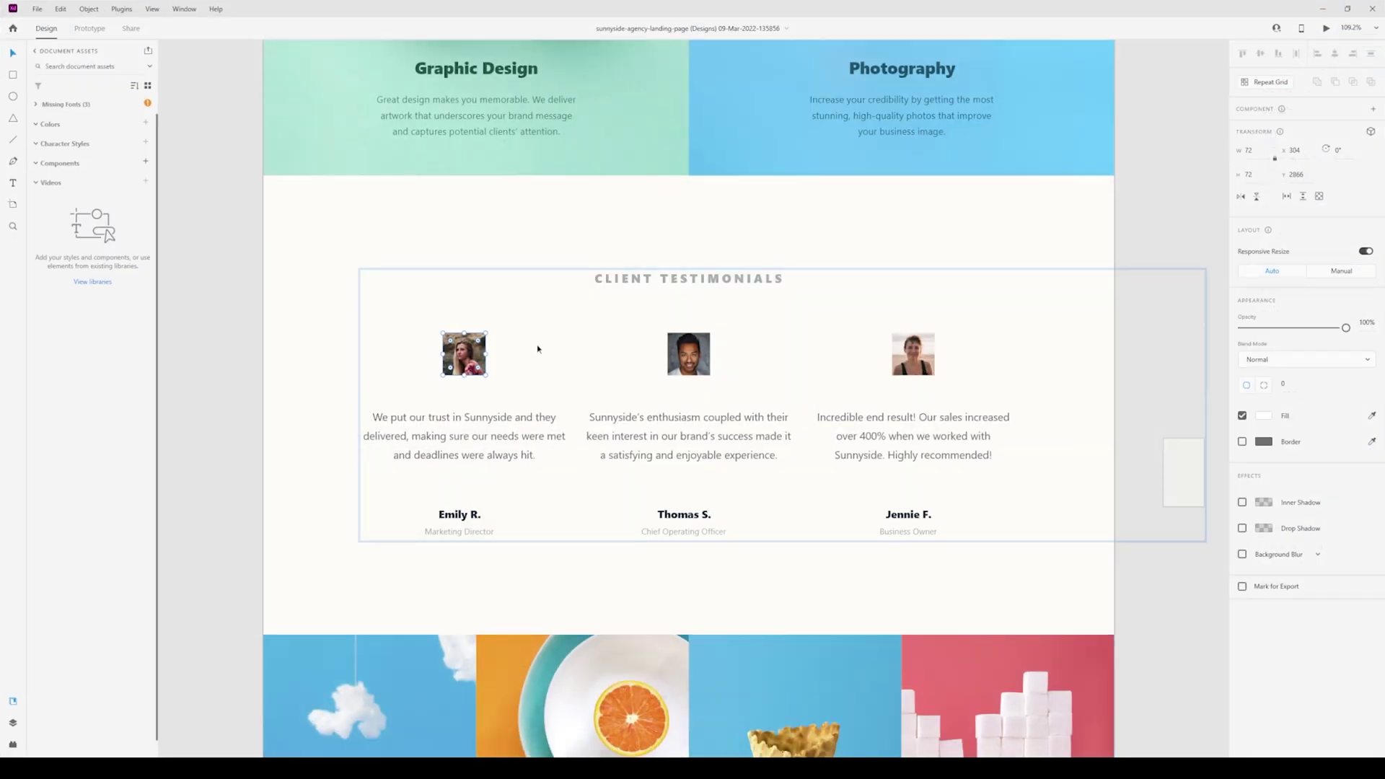
Step: Copy the first client's testimonial quote from the Adobe XD design and paste it into a new text element in the Editor X card
left_click(544, 346)
double_click(464, 439)
double_click(469, 454)
key("ctrl+c")
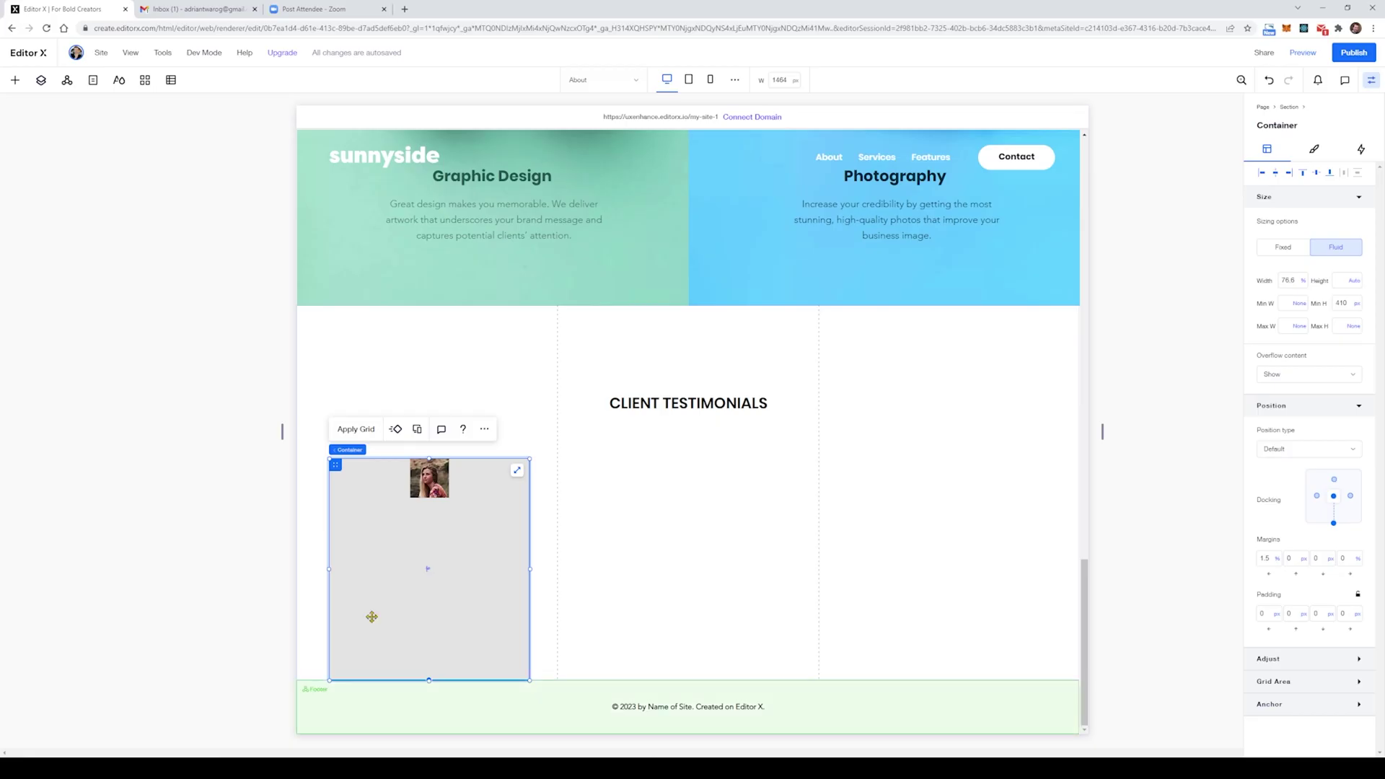
left_click(583, 521)
left_click(16, 81)
left_click(182, 186)
left_click_drag(573, 423, 453, 551)
double_click(454, 551)
key("ctrl+v")
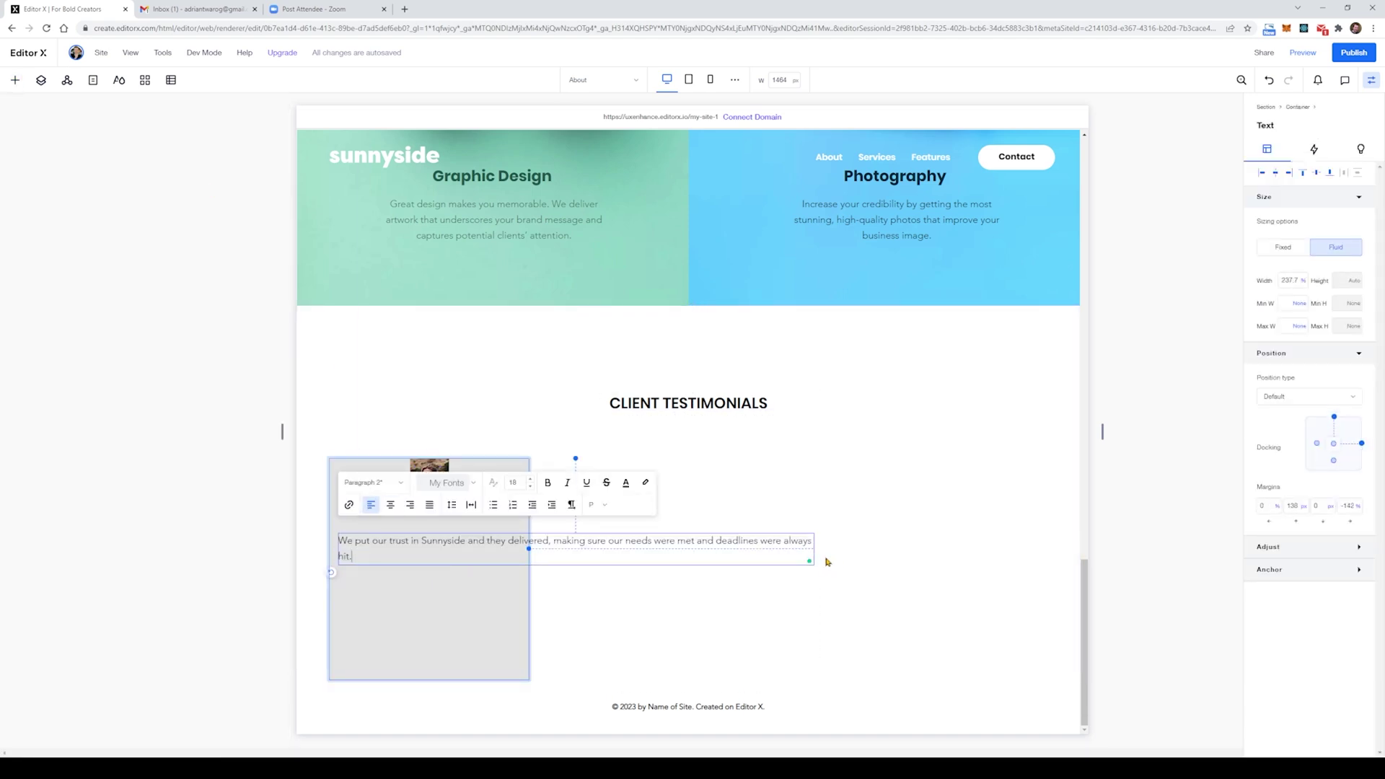
Step: Narrow the quote's text box so that it fits inside the card
left_click(858, 542)
left_click(807, 548)
left_click_drag(814, 548, 508, 550)
key("alt+Tab")
key("alt+Tab")
Step: Centre-align the quote's text and centre the quote and portrait horizontally within the card
left_click(356, 504)
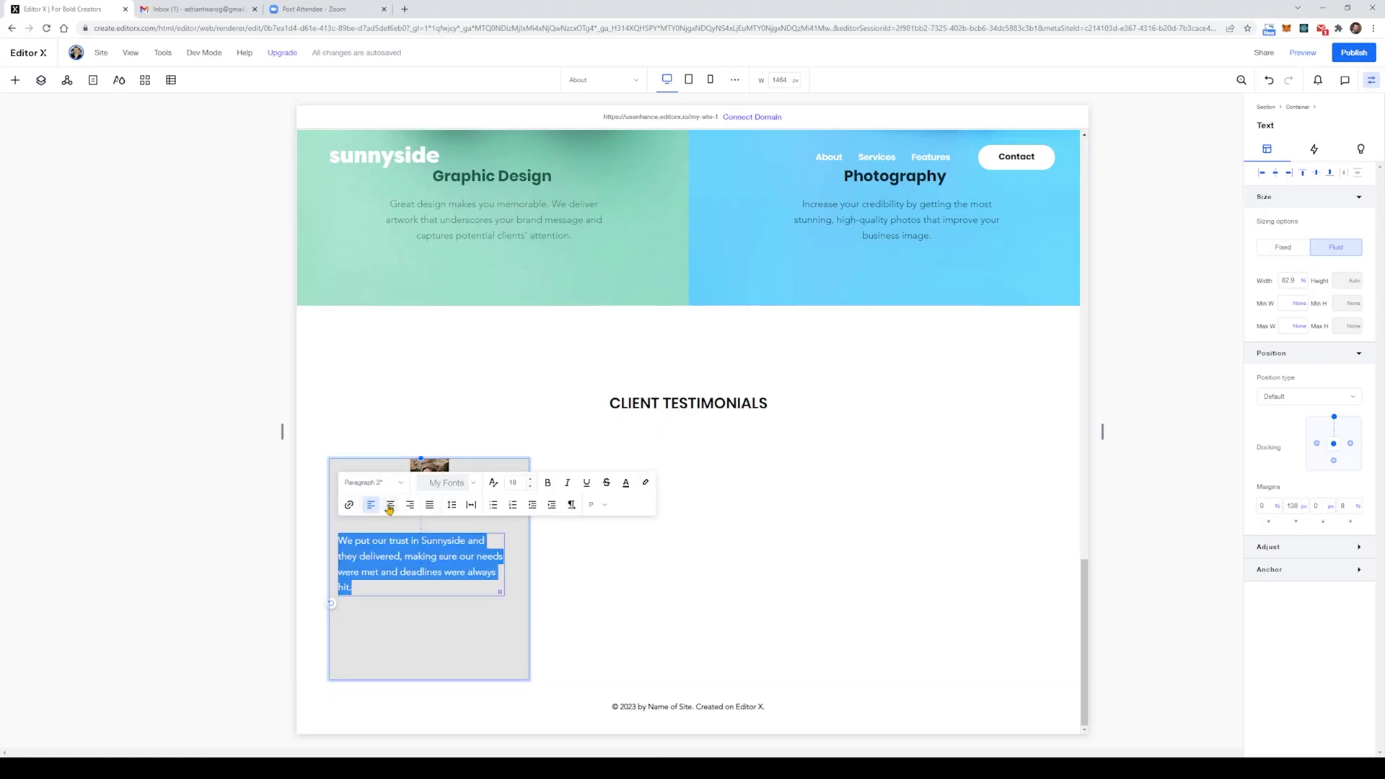
left_click(684, 508)
left_click_drag(437, 555, 446, 556)
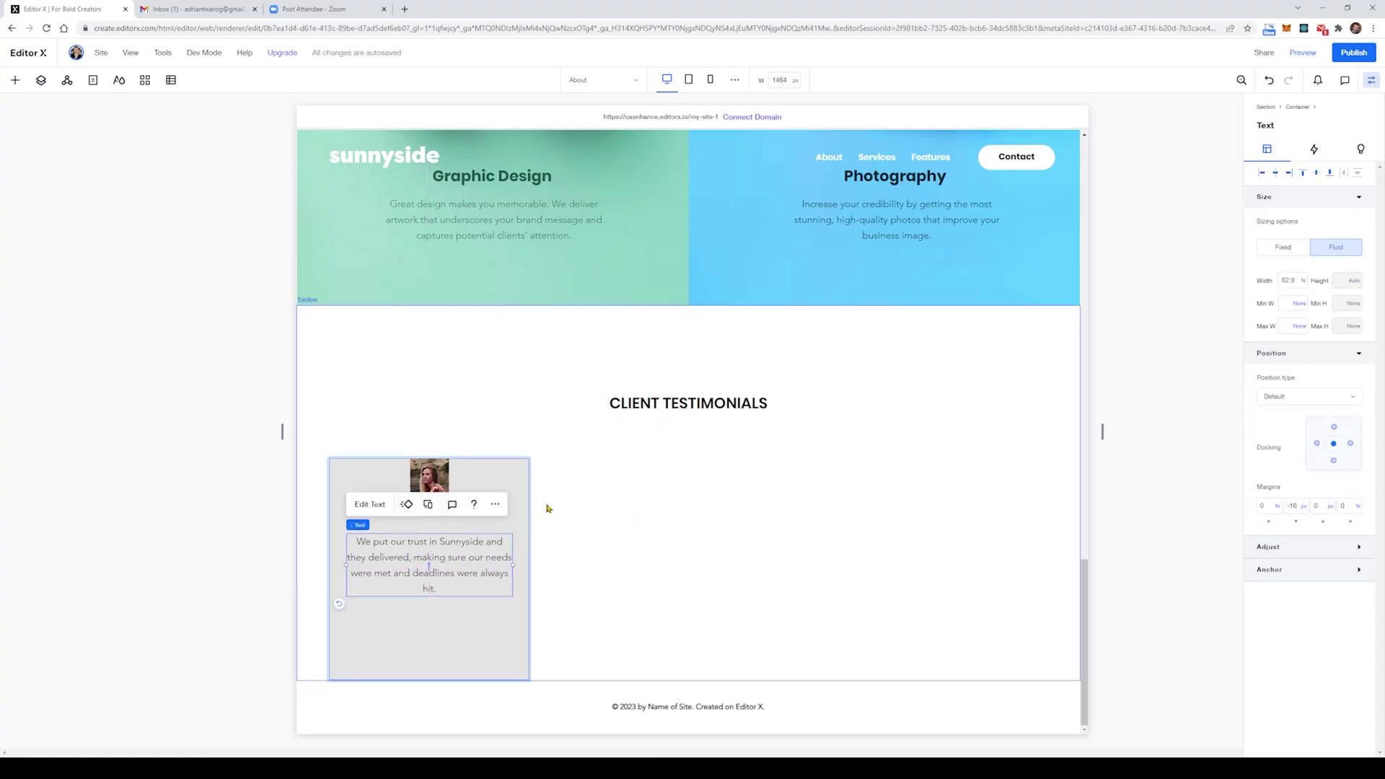
left_click_drag(434, 481, 424, 483)
left_click(680, 560)
Step: Copy the first client's name from the Adobe XD design and return to Editor X
key("alt+Tab")
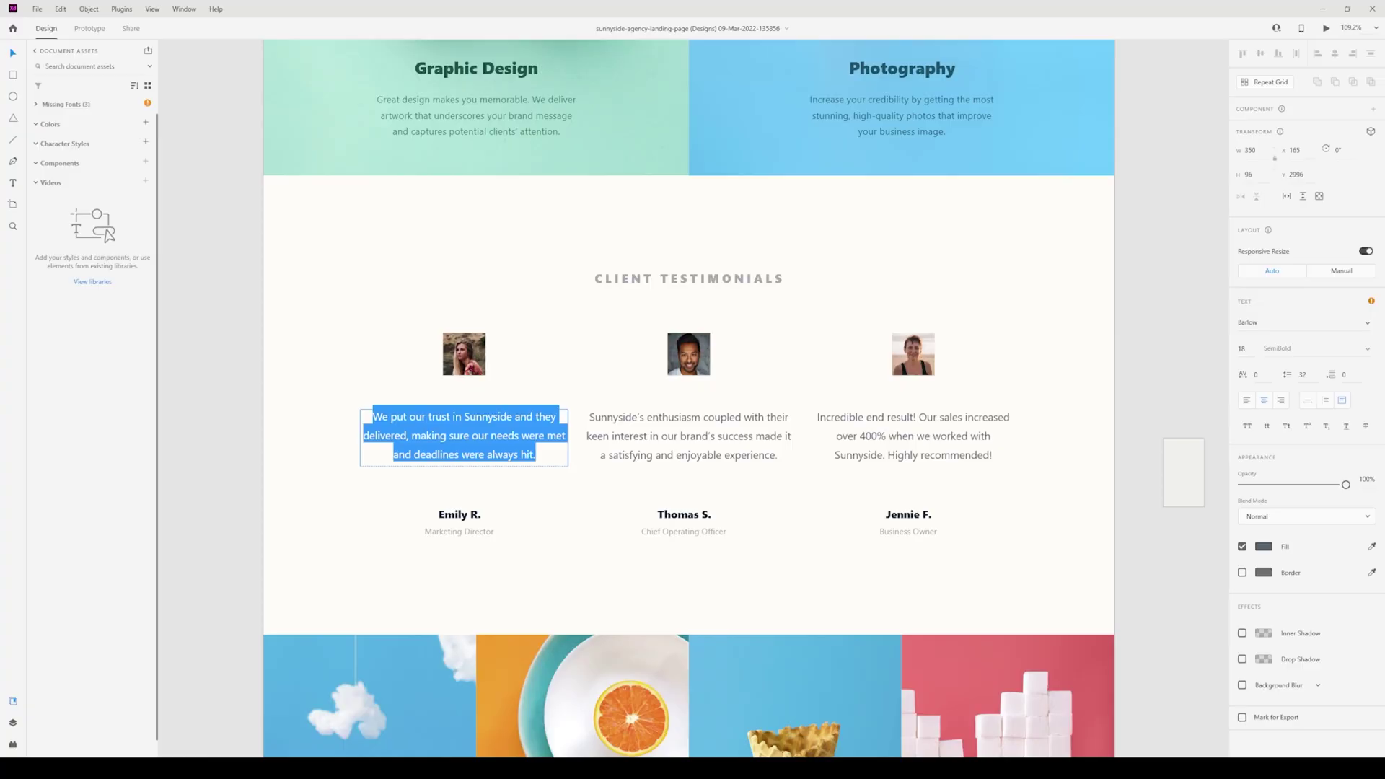
left_click(476, 516)
key("alt+Tab")
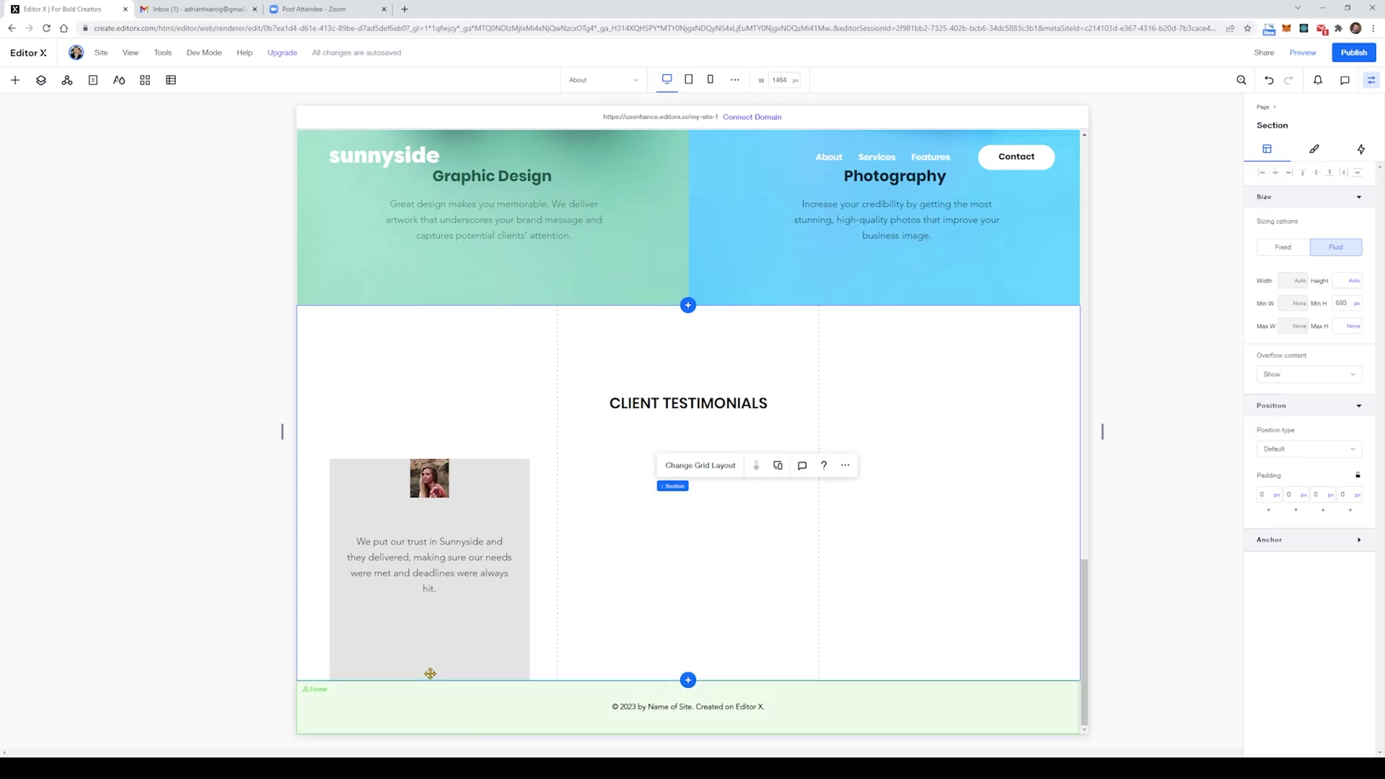
Step: Duplicate the "CLIENT TESTIMONIALS" title, place the copy below the quote in the card and fit it to the card's width
left_click_drag(665, 401, 433, 635)
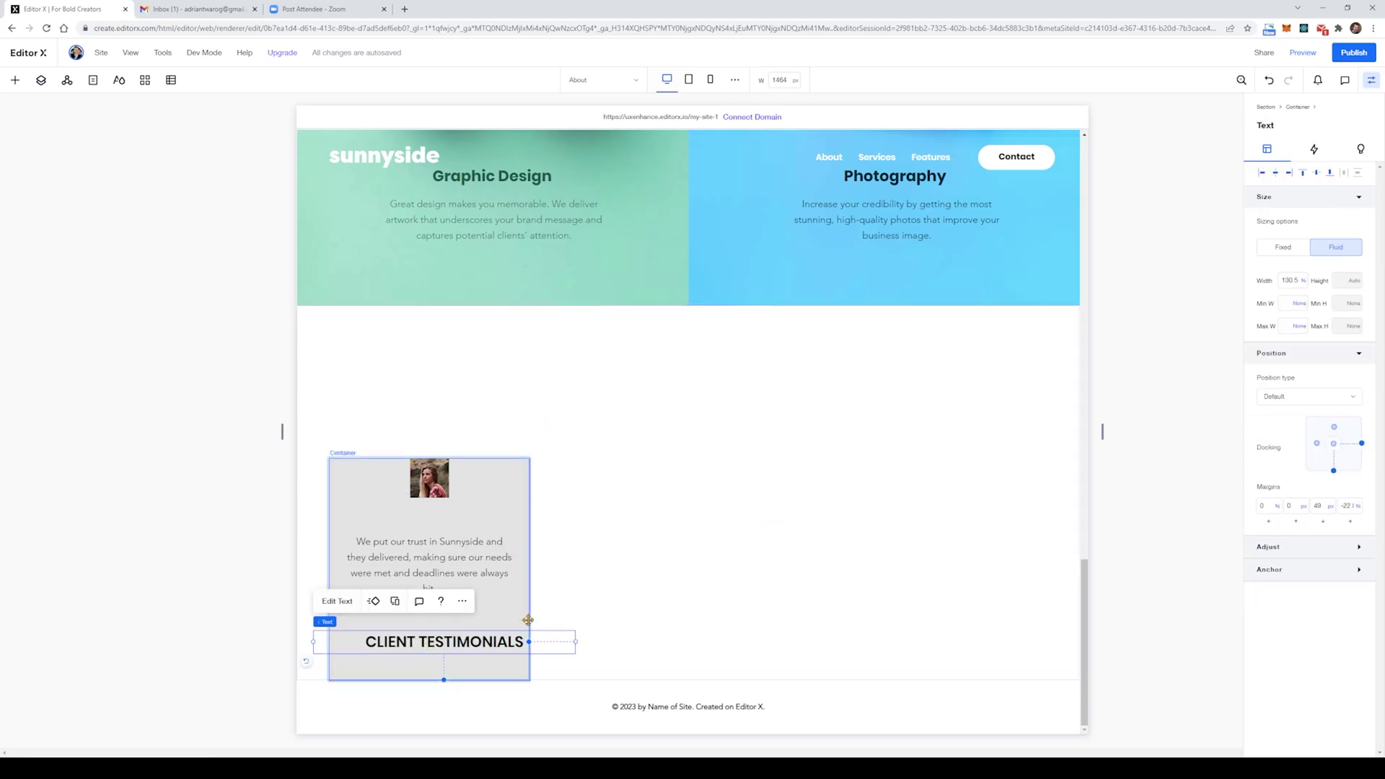
key("ctrl+z")
key("ctrl+d")
left_click_drag(674, 491, 446, 643)
left_click_drag(590, 648, 544, 649)
Step: Replace the duplicated title's text with the first client's name
double_click(440, 647)
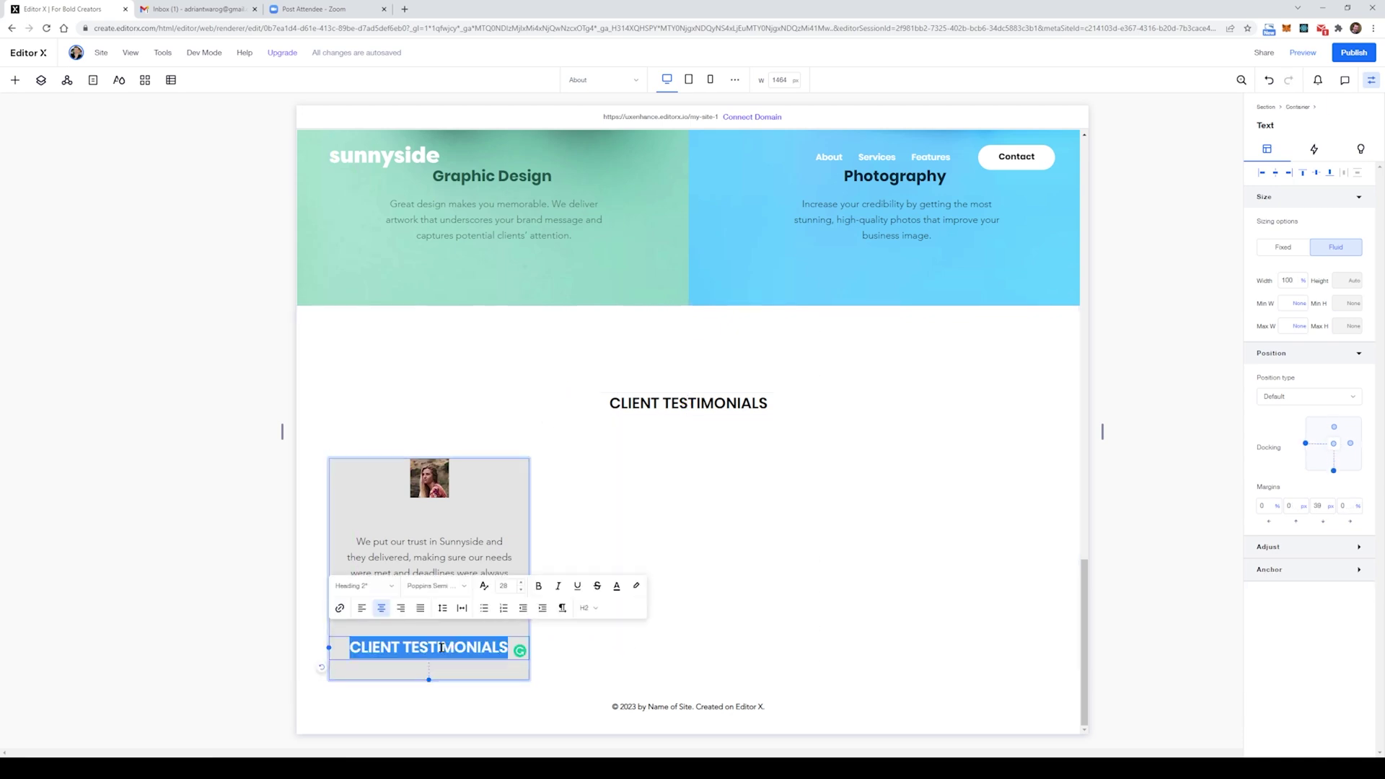
left_click(606, 657)
left_click(429, 647)
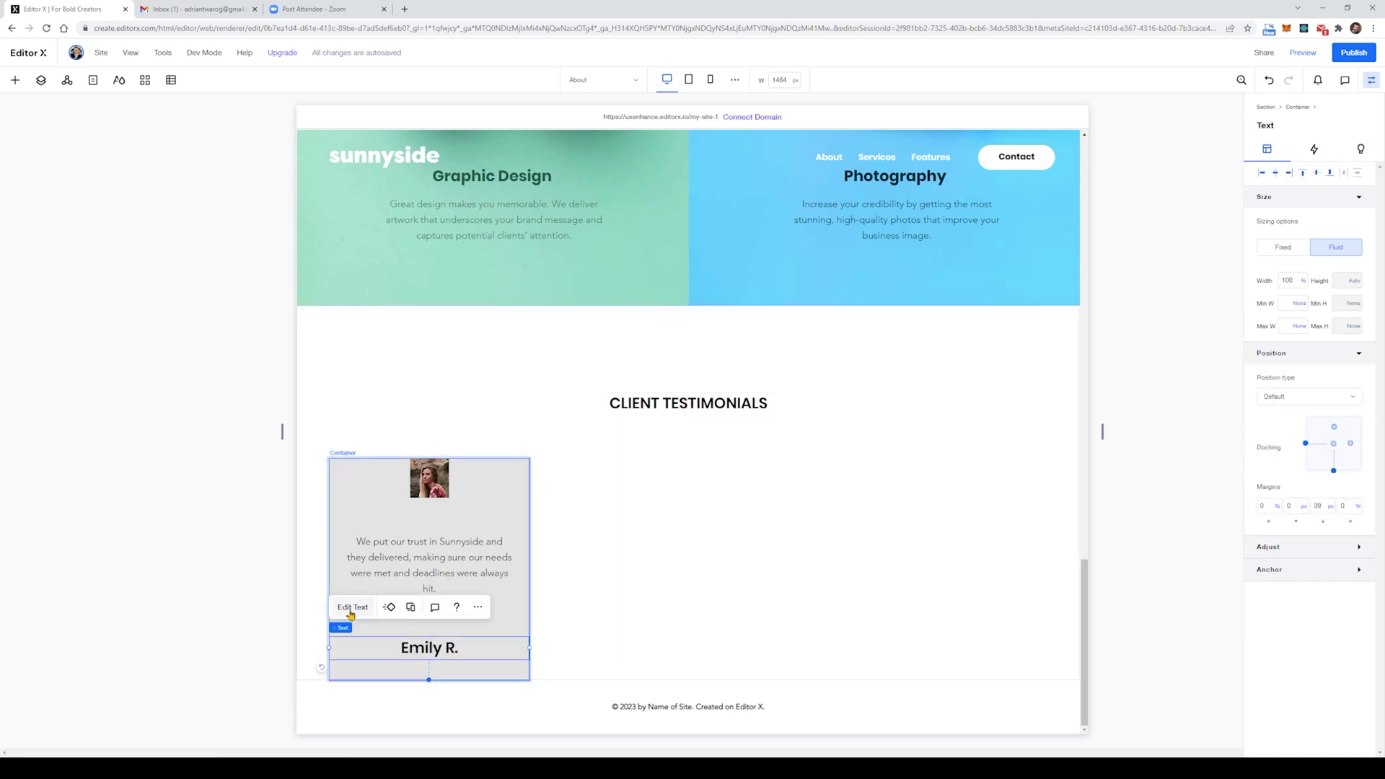
Step: Give the client's name the Heading 3 style at size 24 and move it slightly higher in the card
double_click(429, 647)
left_click(365, 586)
left_click(402, 709)
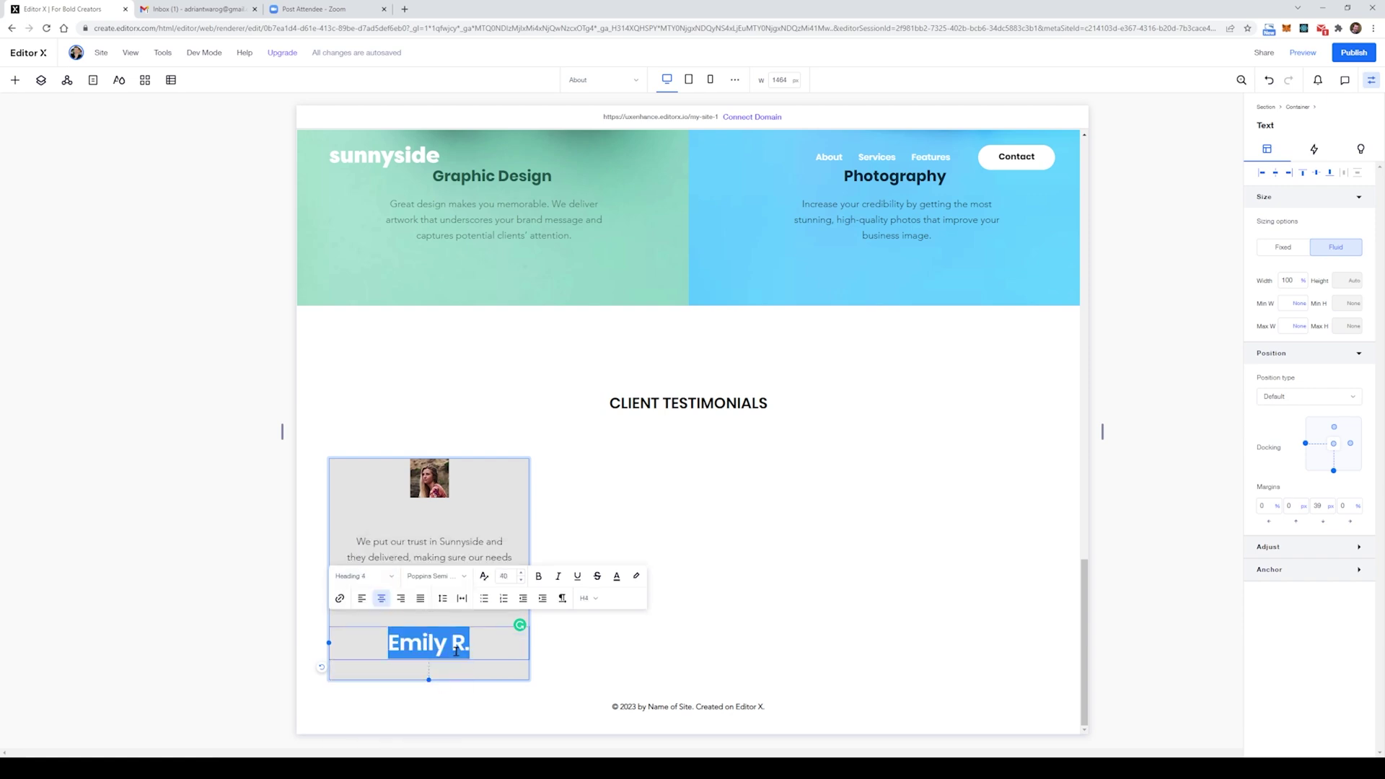
left_click(377, 575)
left_click(381, 663)
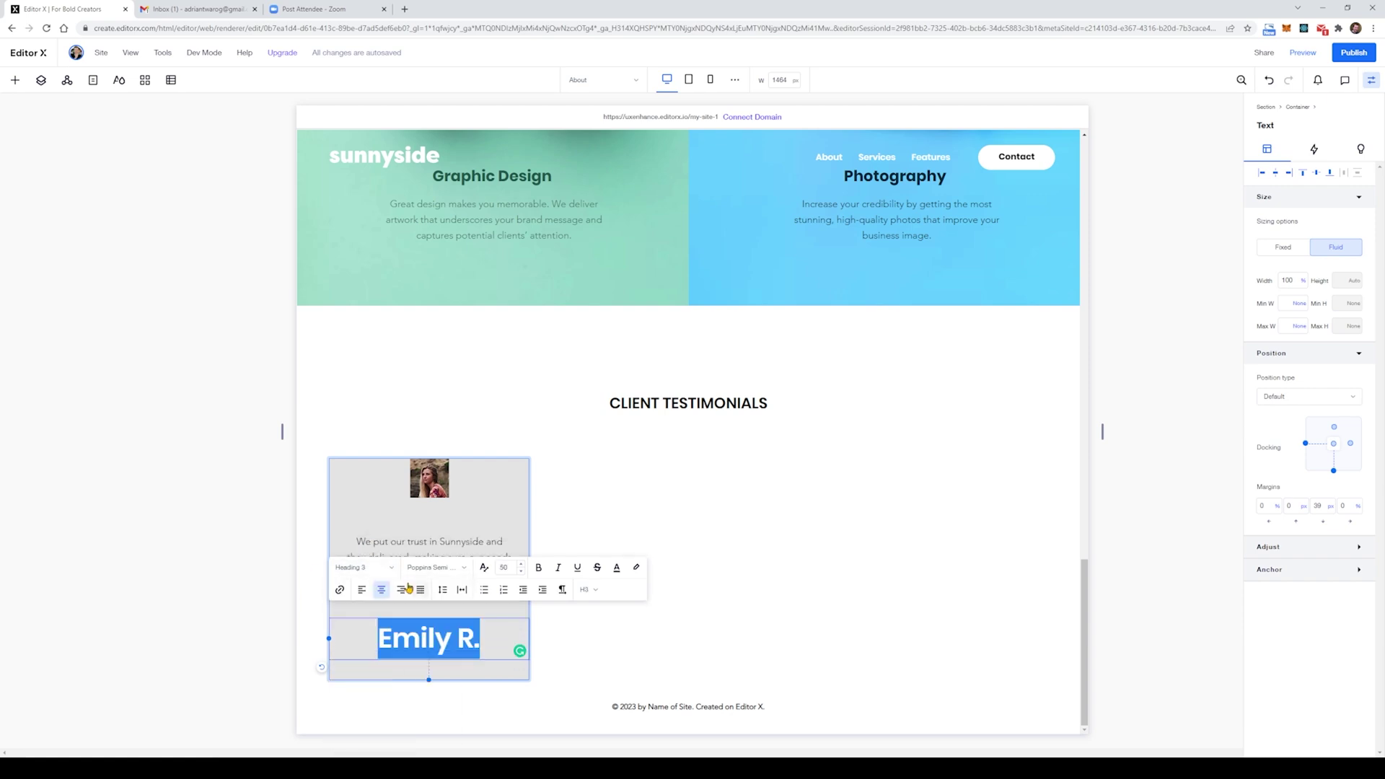
type("24")
left_click(513, 572)
left_click_drag(433, 654, 431, 638)
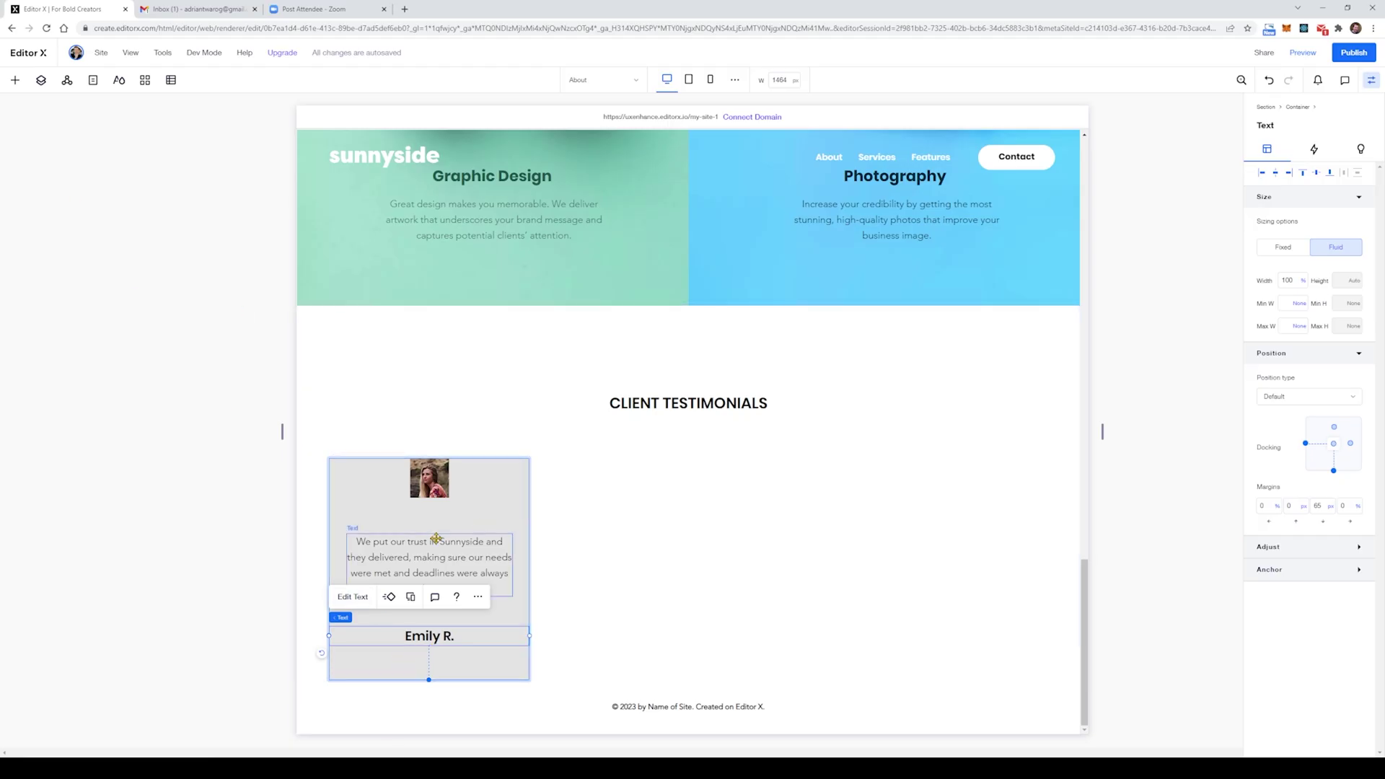
Step: Duplicate the quote text, change the copy to "Marketing Director" and centre it directly below the client's name
mouse_move(436, 539)
left_mouse_down()
mouse_move(431, 635)
mouse_move(433, 555)
left_mouse_up()
key("ctrl+d")
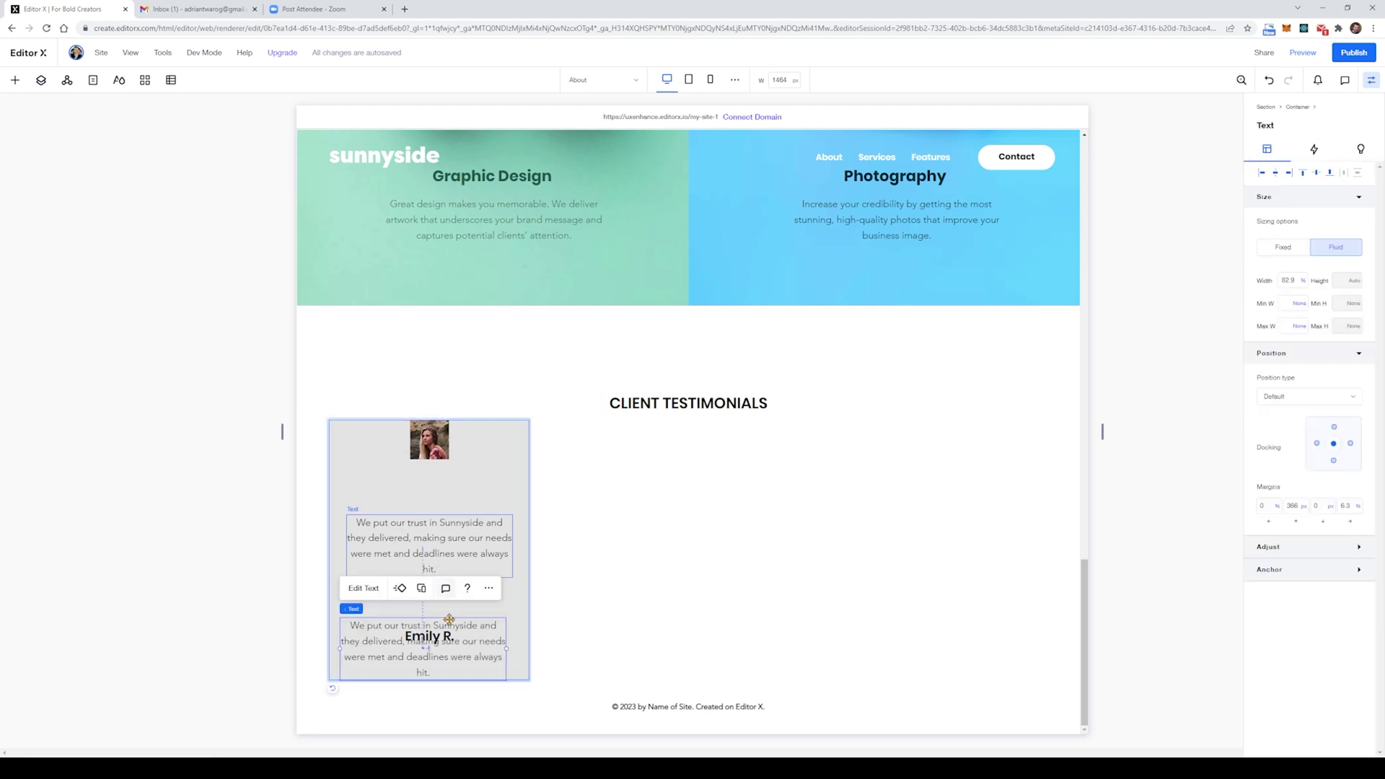
double_click(419, 667)
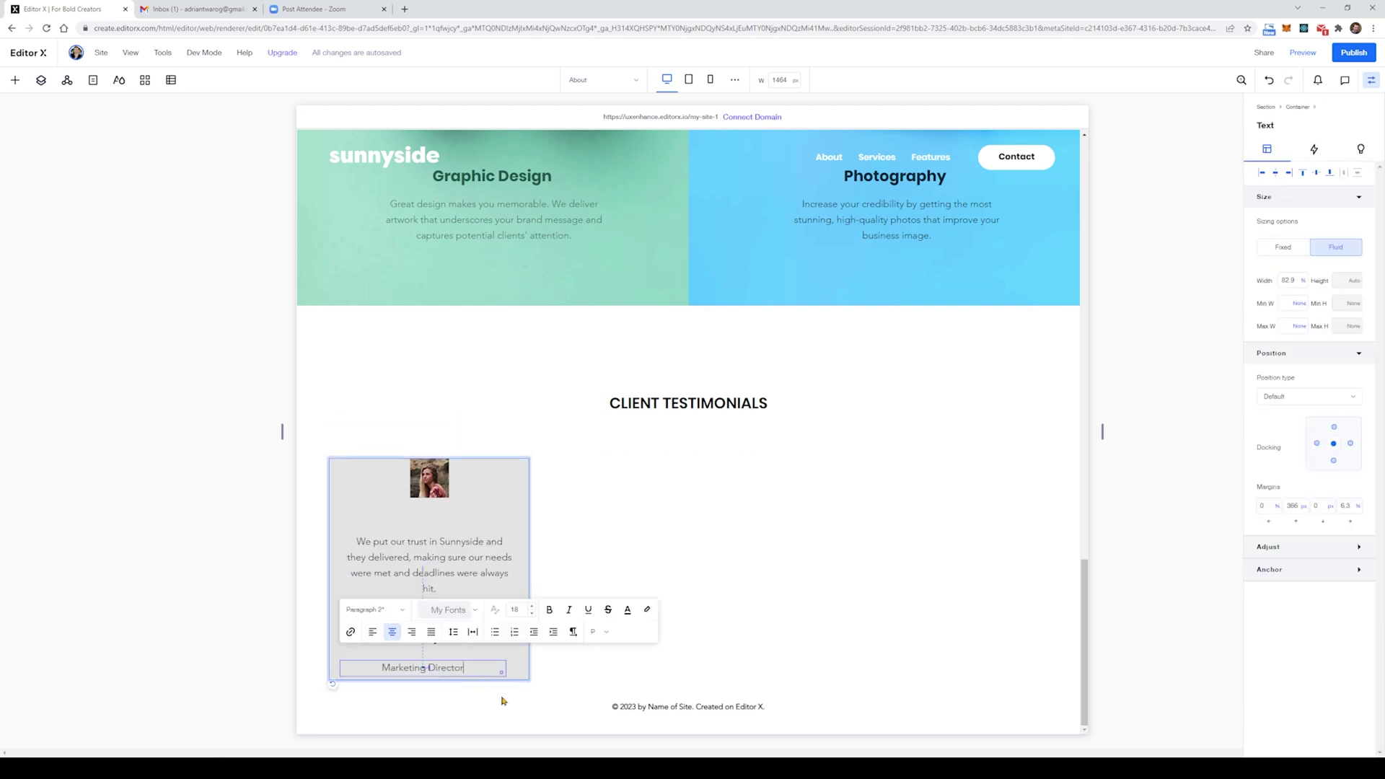
left_click(503, 701)
left_click_drag(442, 671, 450, 660)
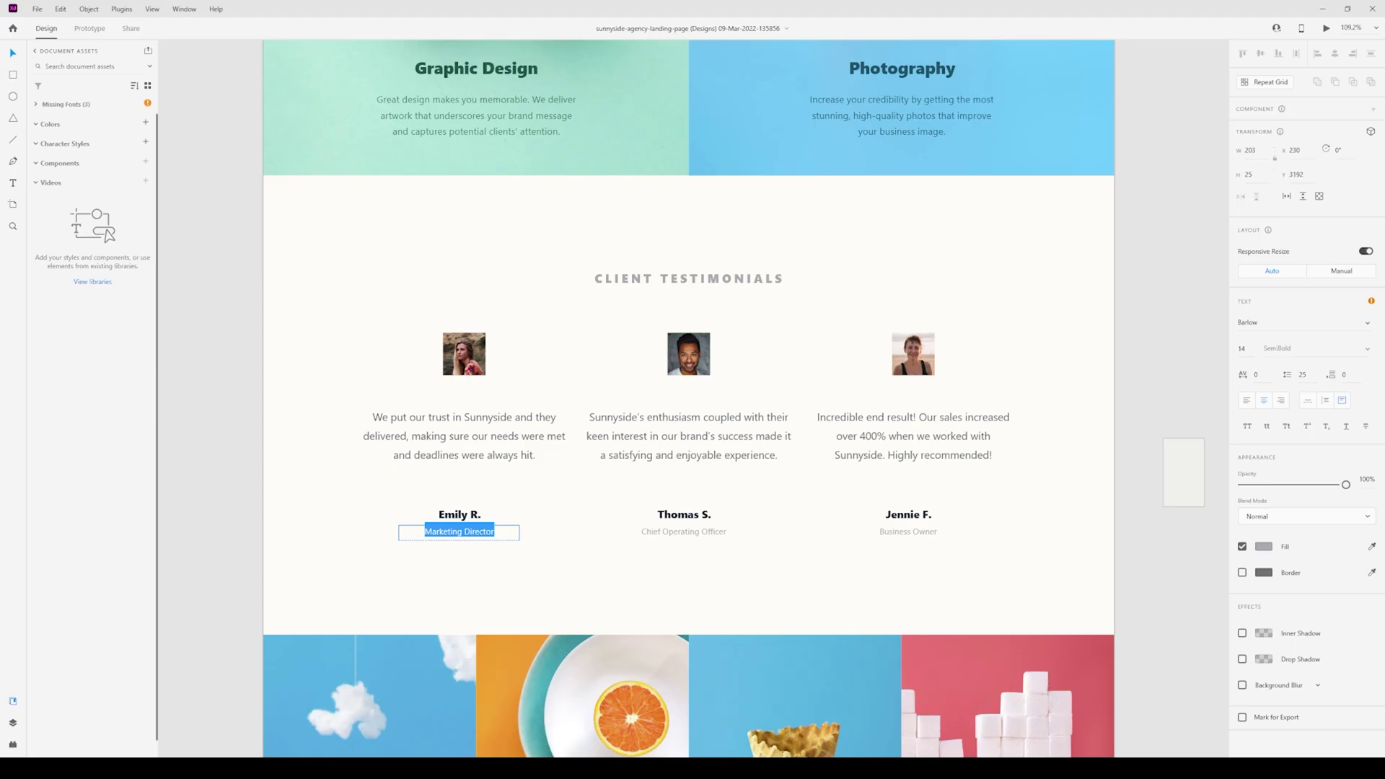
Step: Apply the Adobe XD design's grey #A7AAAD to the "Marketing Director" text in the Editor X card
left_click(1263, 547)
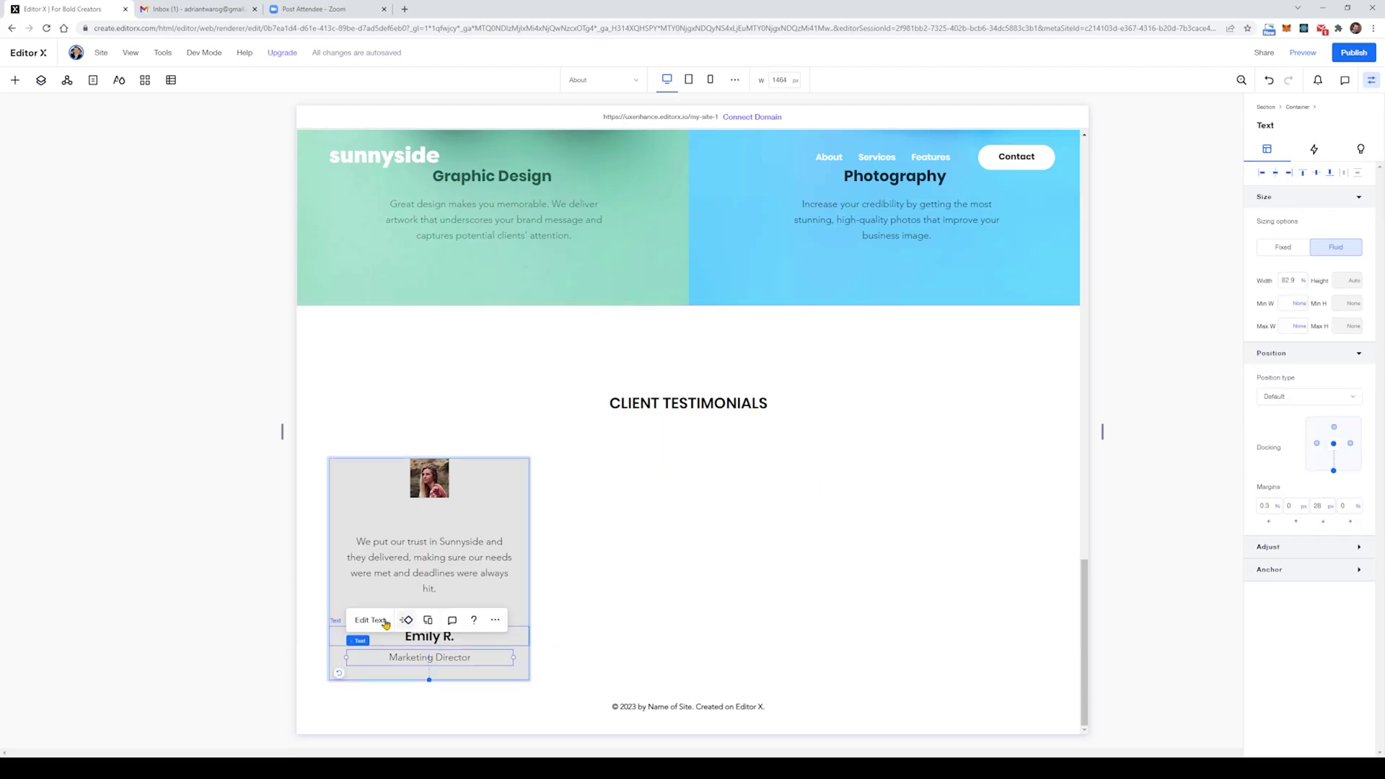
double_click(429, 656)
left_click(634, 600)
left_click(606, 747)
left_click(662, 714)
key("ctrl+v")
left_click(689, 744)
left_click(788, 578)
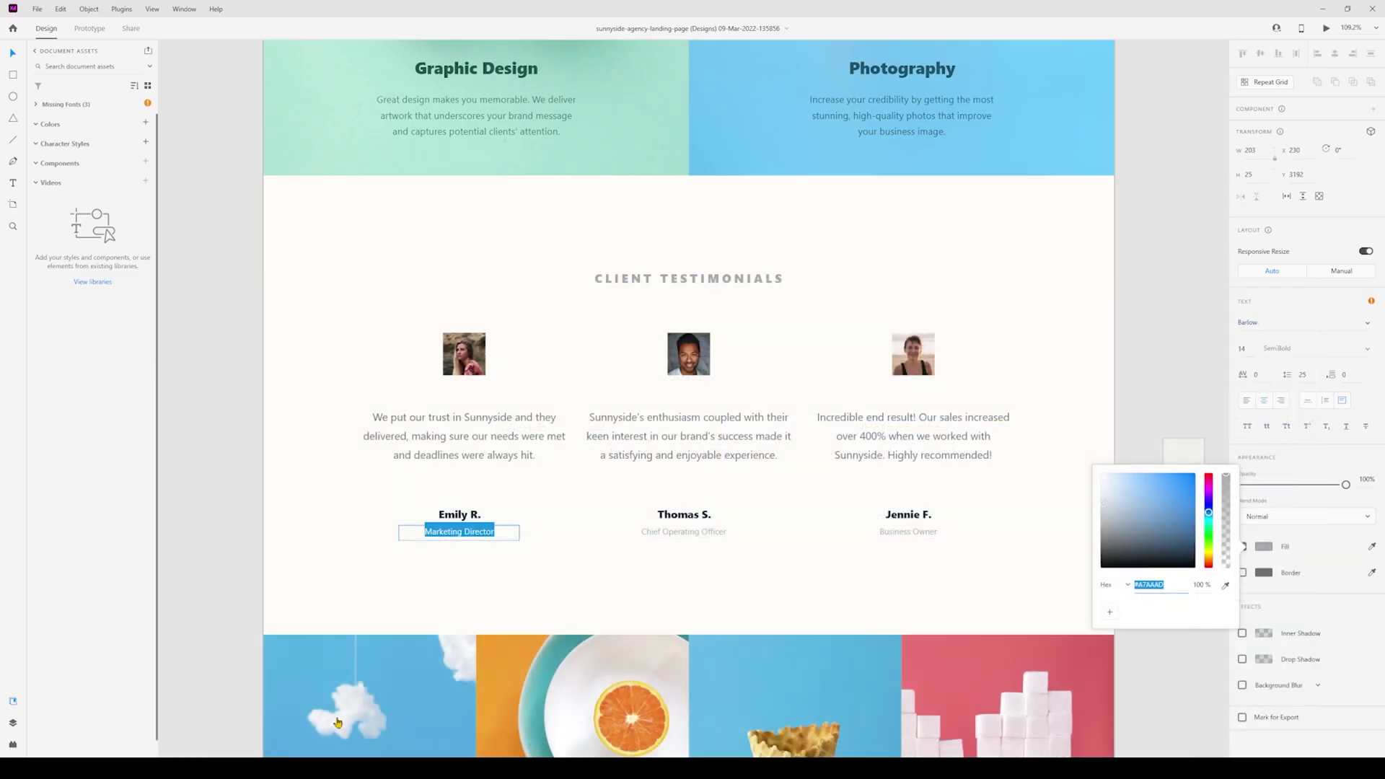
Step: Take the testimonial quote's fill colour from the Adobe XD design and apply it to the quote text in the Editor X card
key("Escape")
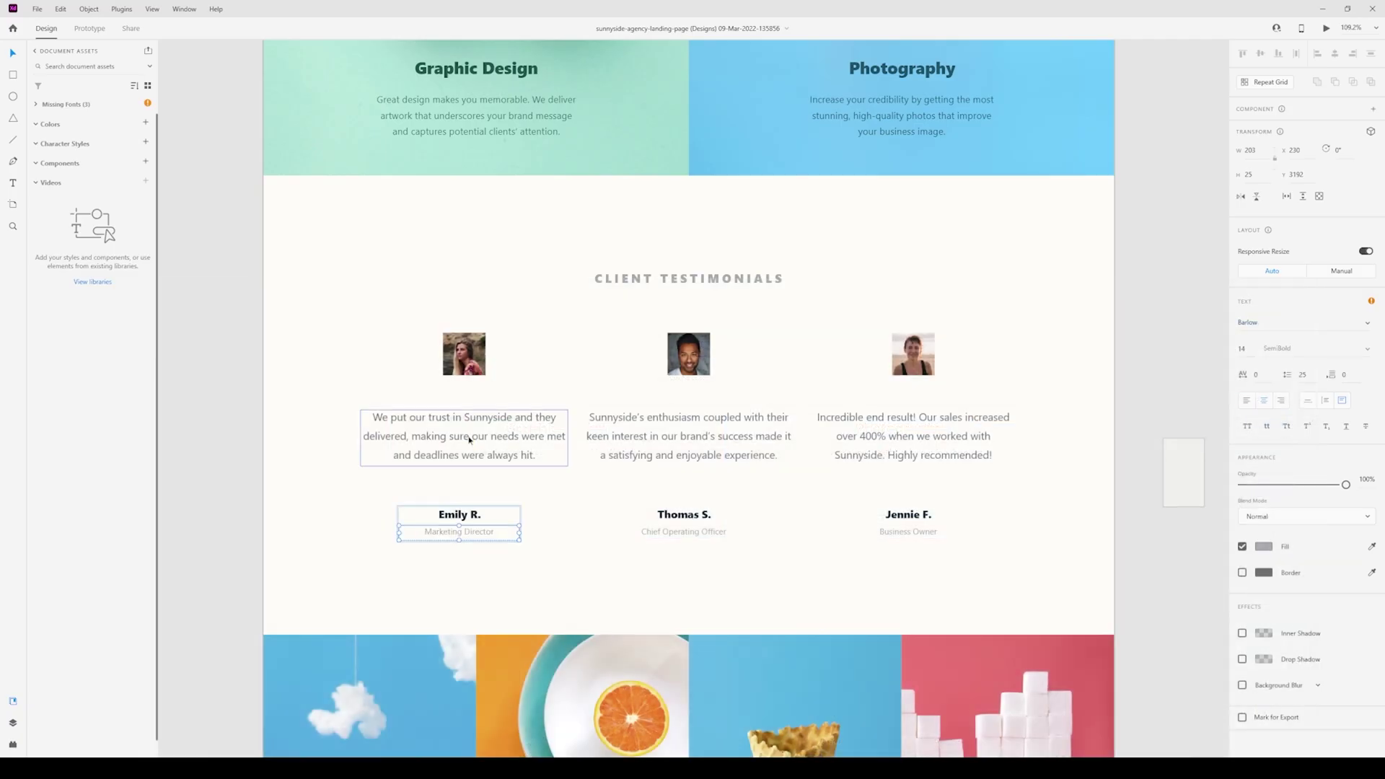
double_click(470, 440)
left_click(1264, 546)
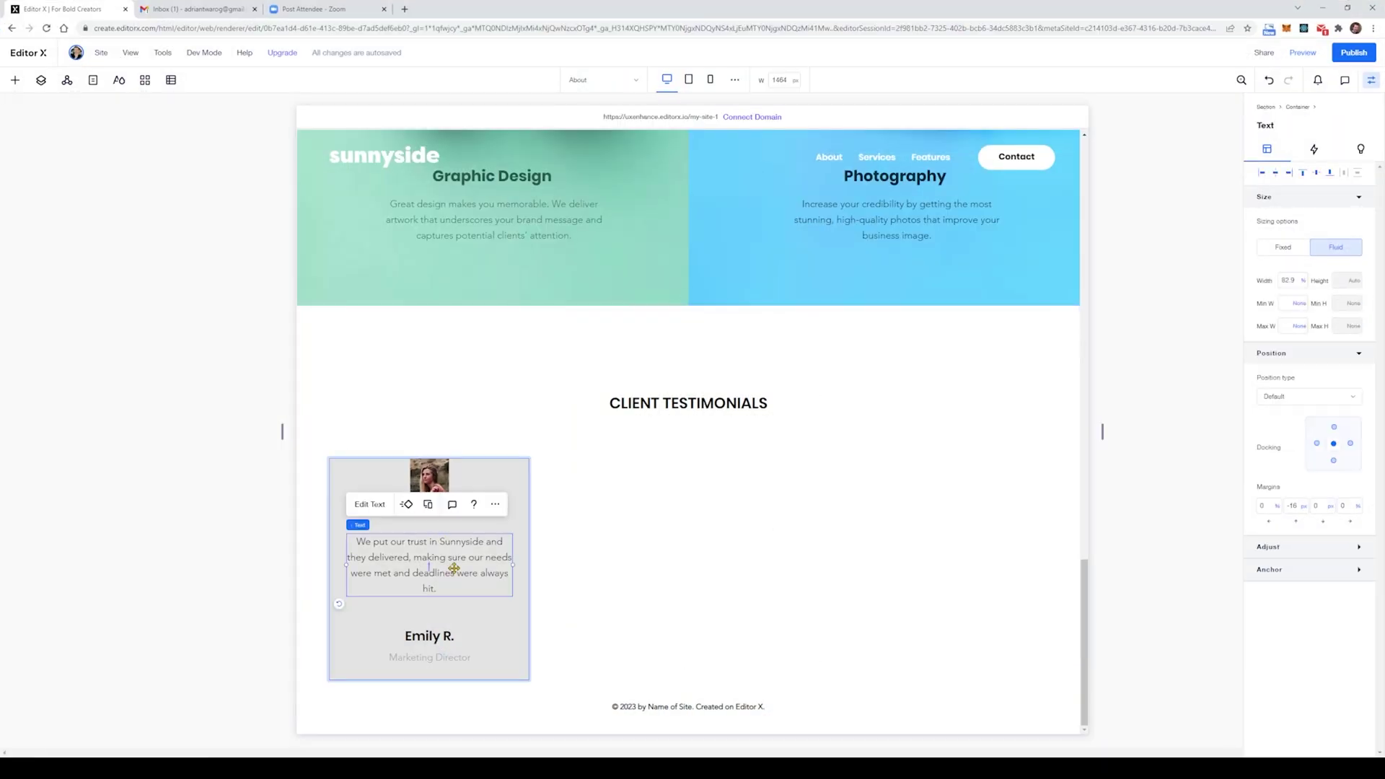
double_click(470, 560)
left_click(633, 483)
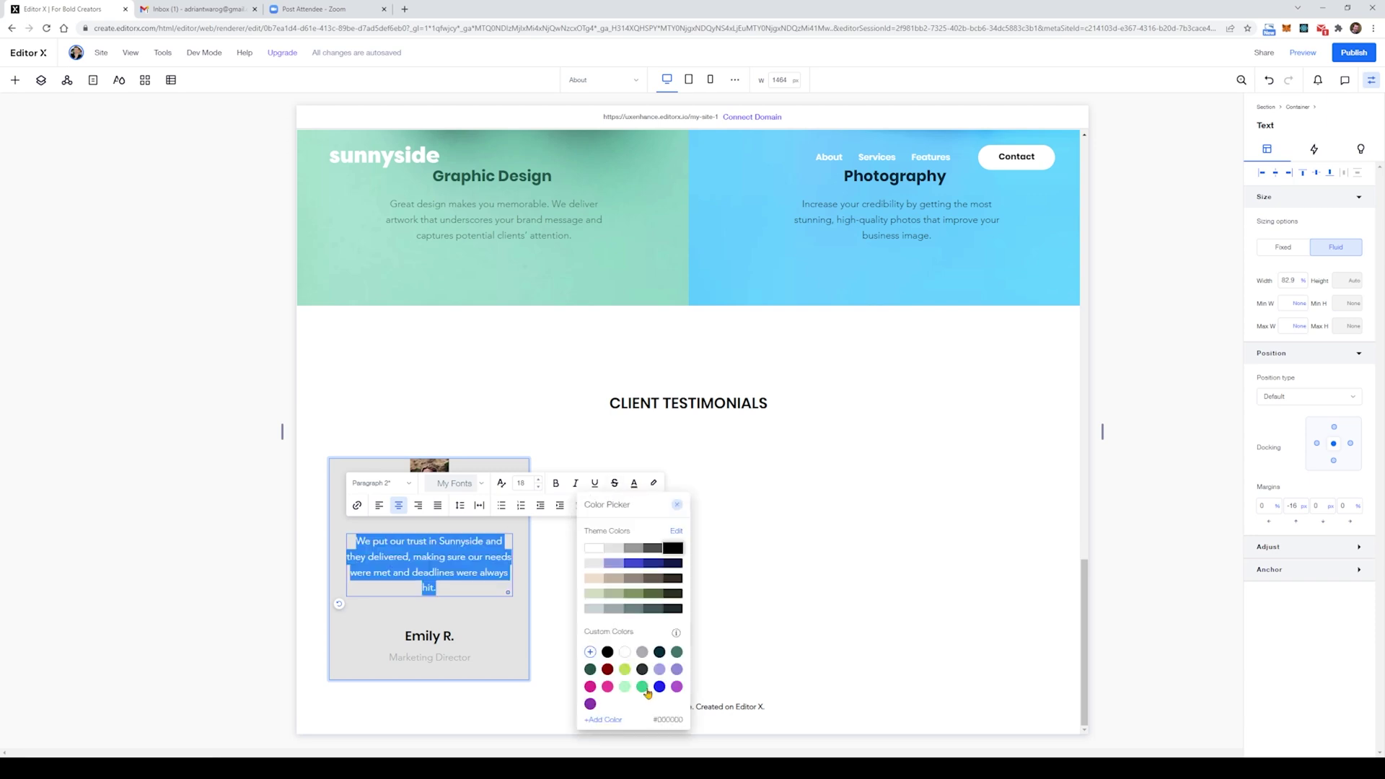
left_click(593, 719)
left_click(689, 717)
left_click(577, 560)
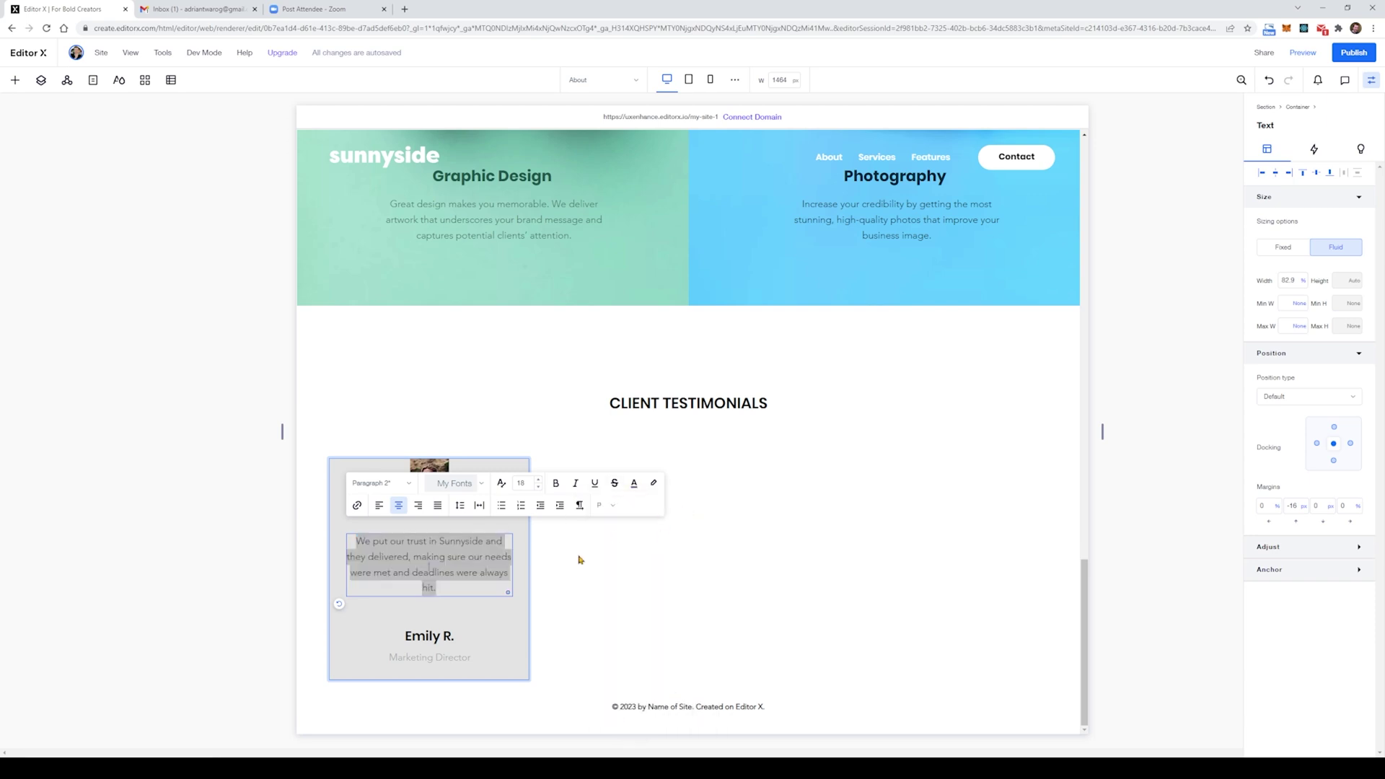
Step: Set the card container's background opacity to 0%
left_click(517, 510)
left_click(1313, 149)
left_click_drag(1326, 223, 1285, 223)
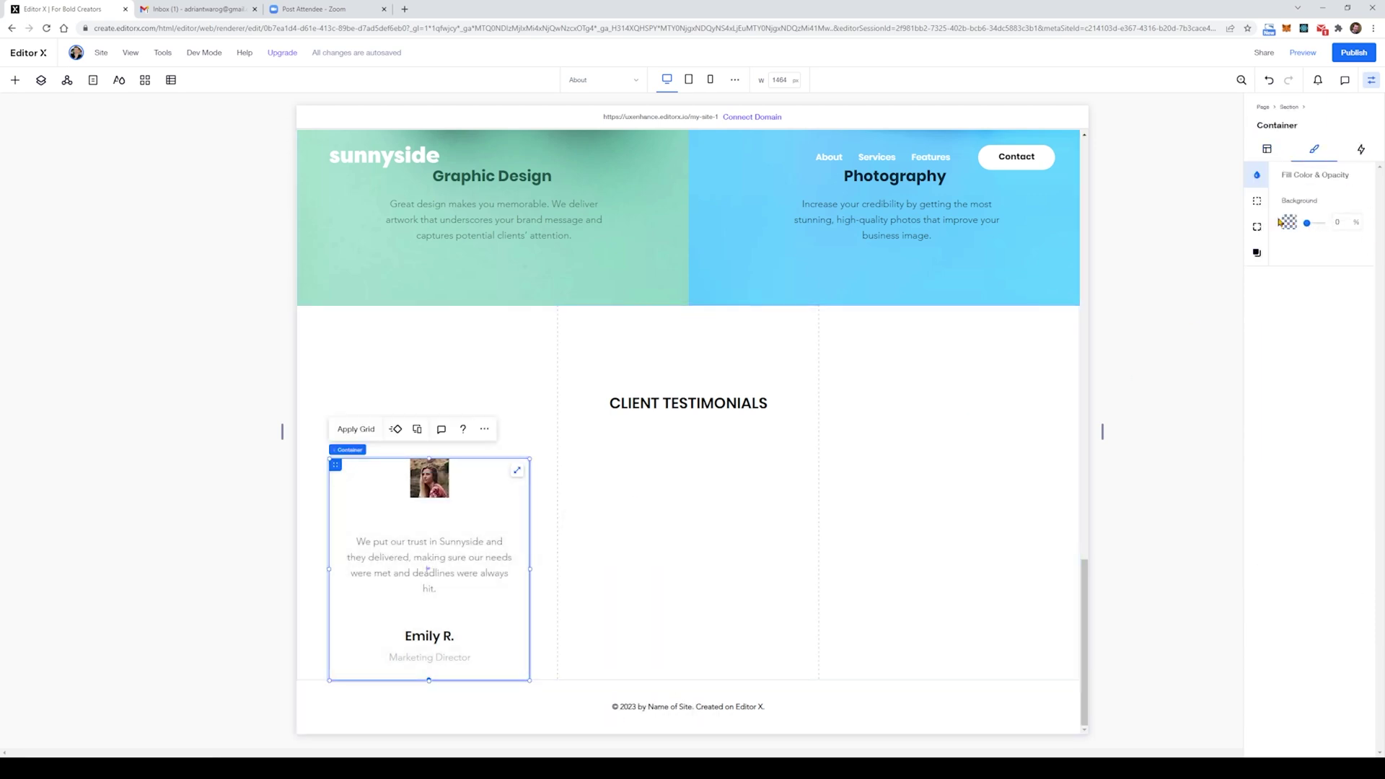
left_click(750, 524)
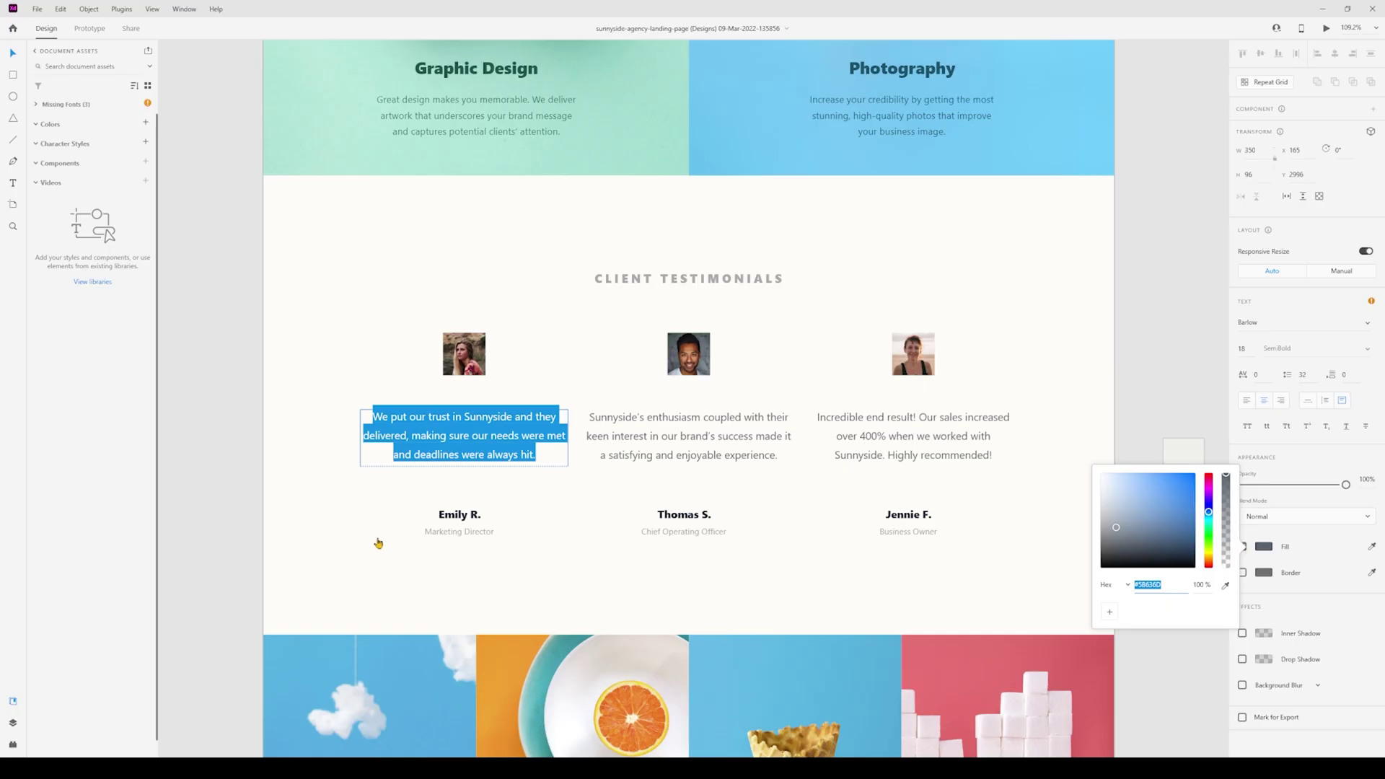
Step: Return to Editor X, move the testimonial quote up beneath the photo and widen it to the full card width
key("Escape")
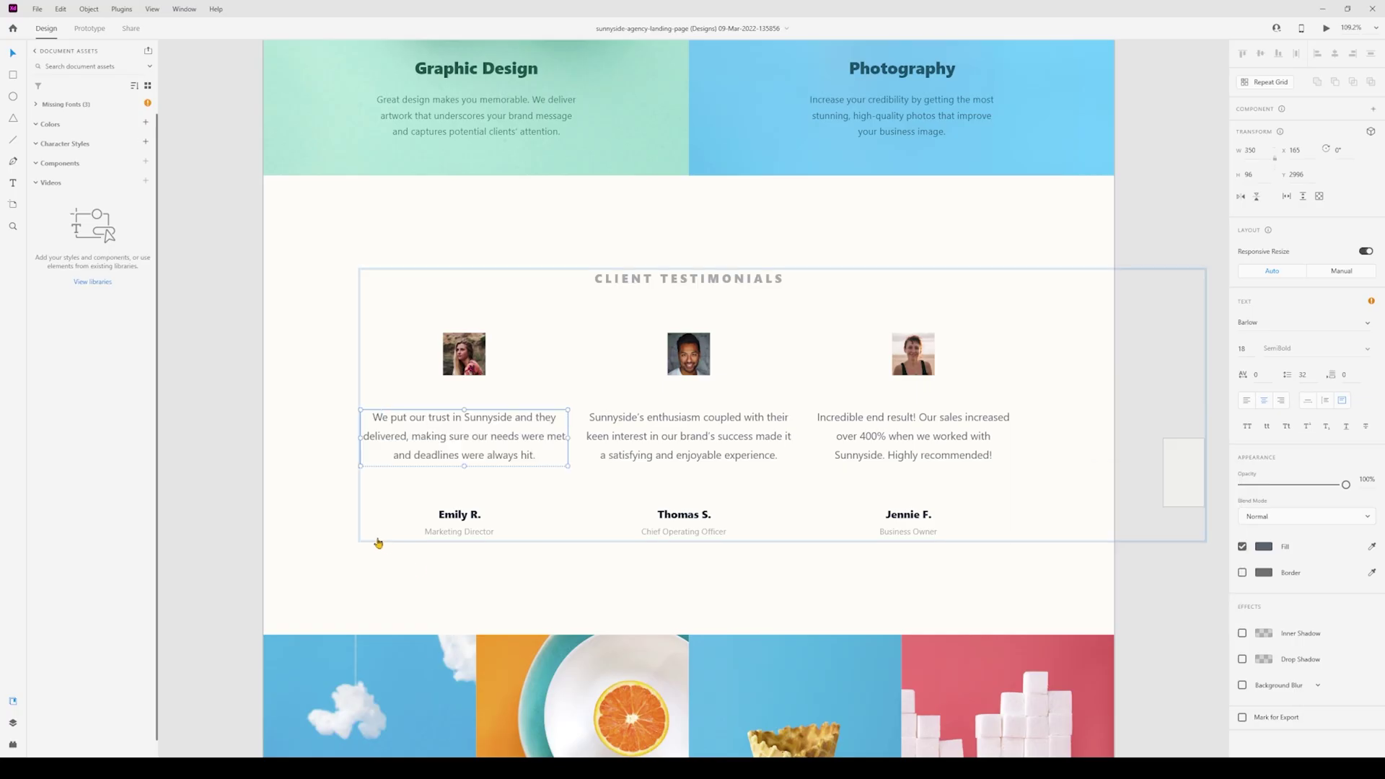
key("Escape")
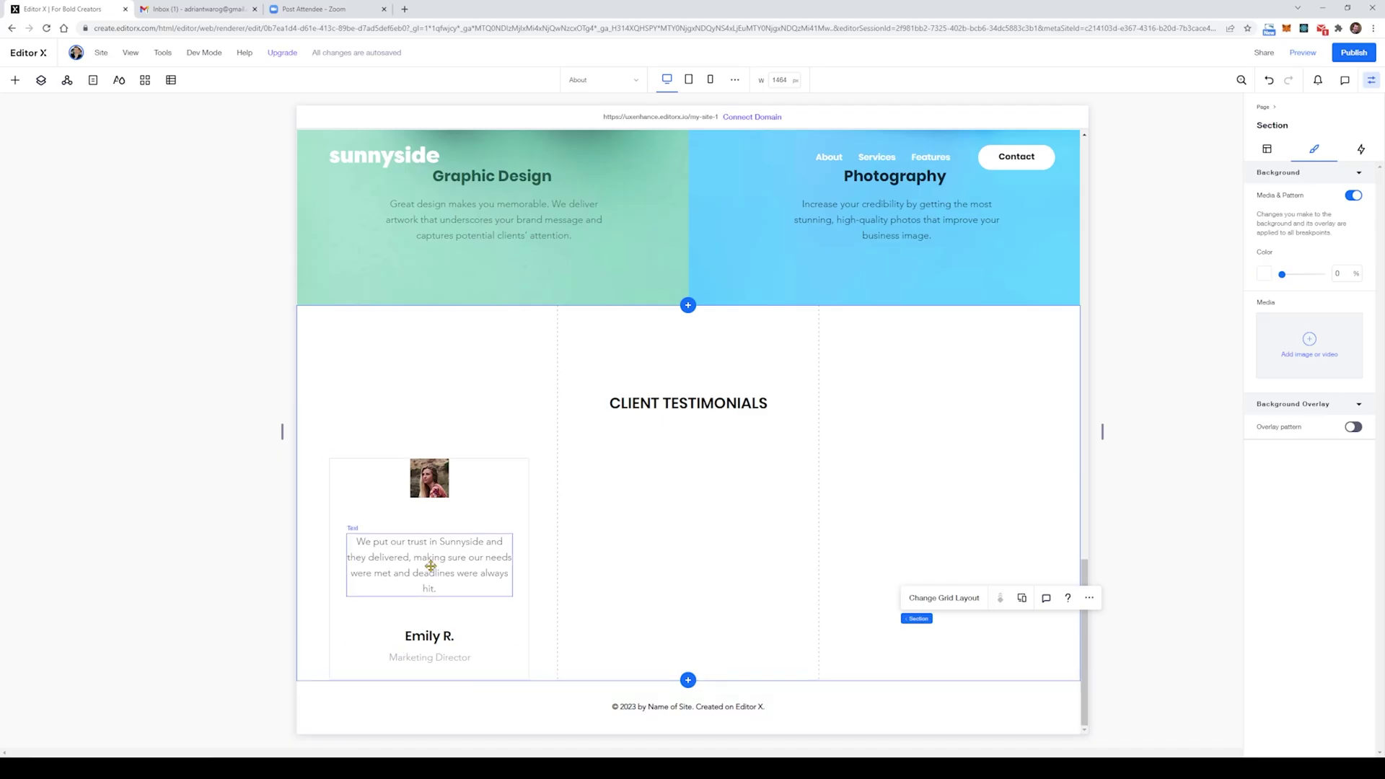
left_click(431, 554)
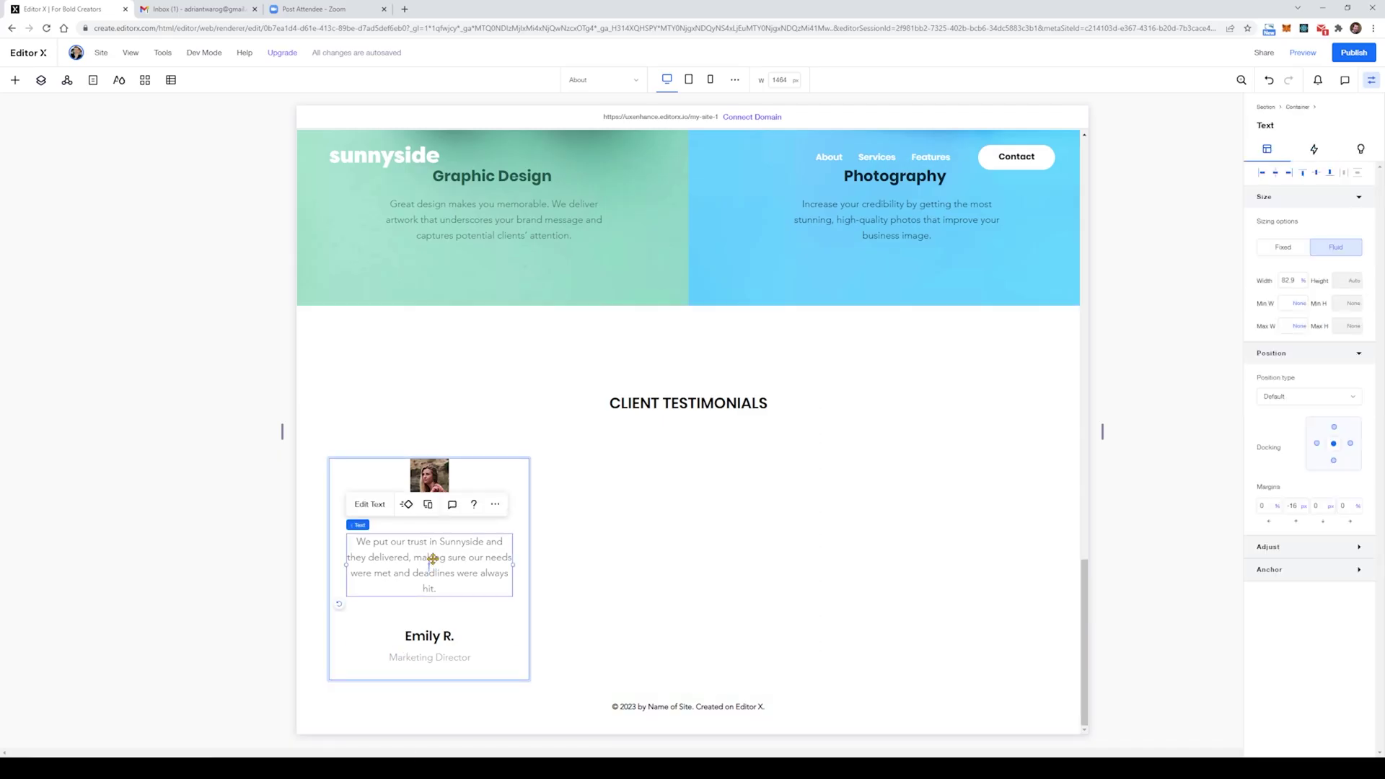
left_click_drag(435, 554, 437, 548)
left_click_drag(347, 548, 330, 548)
key("ctrl+z")
left_click_drag(512, 548, 529, 541)
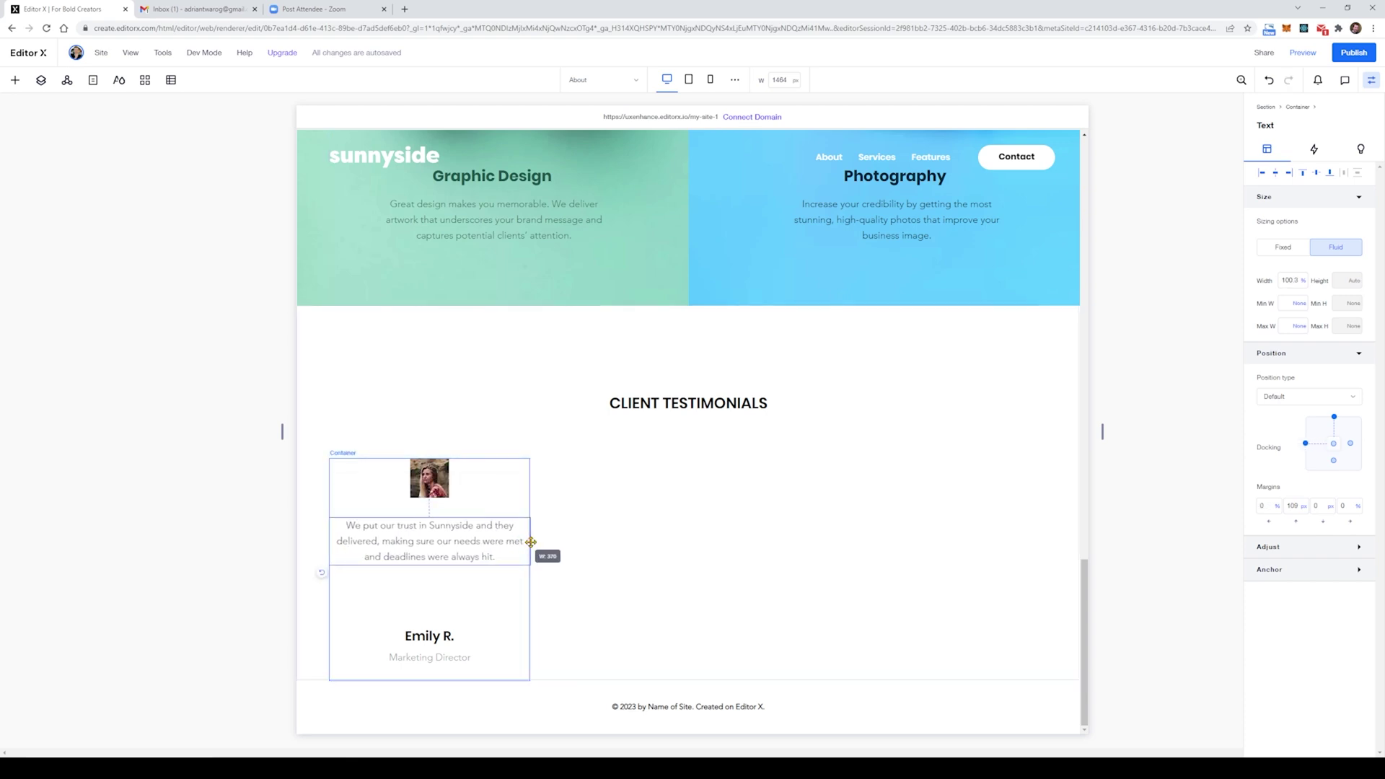
Step: Move the client's name and the "Marketing Director" text up below the quote
left_click_drag(448, 636, 444, 595)
left_click_drag(430, 657, 436, 620)
left_click(640, 591)
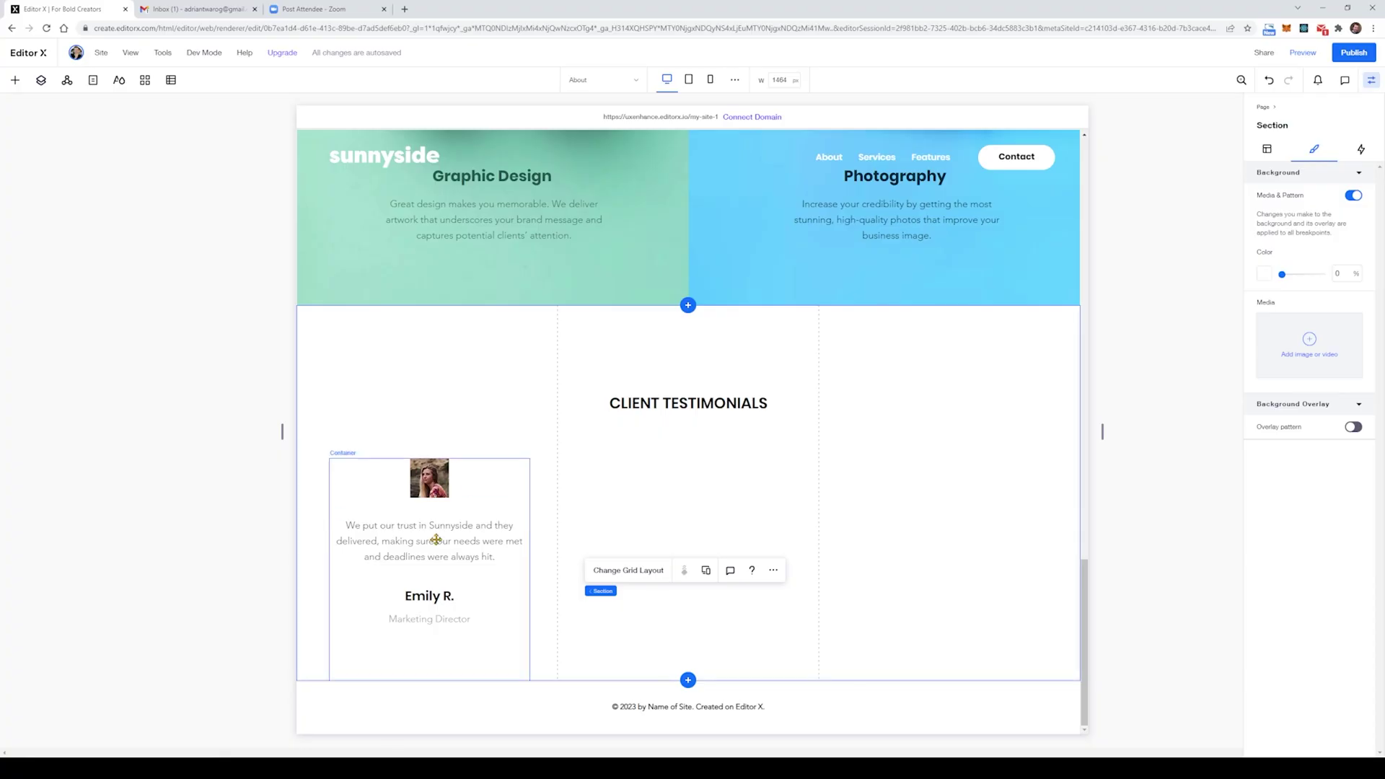
Step: Darken the card's quote text with the fill colour taken from the Adobe XD design
left_click(411, 526)
double_click(411, 526)
left_click(596, 567)
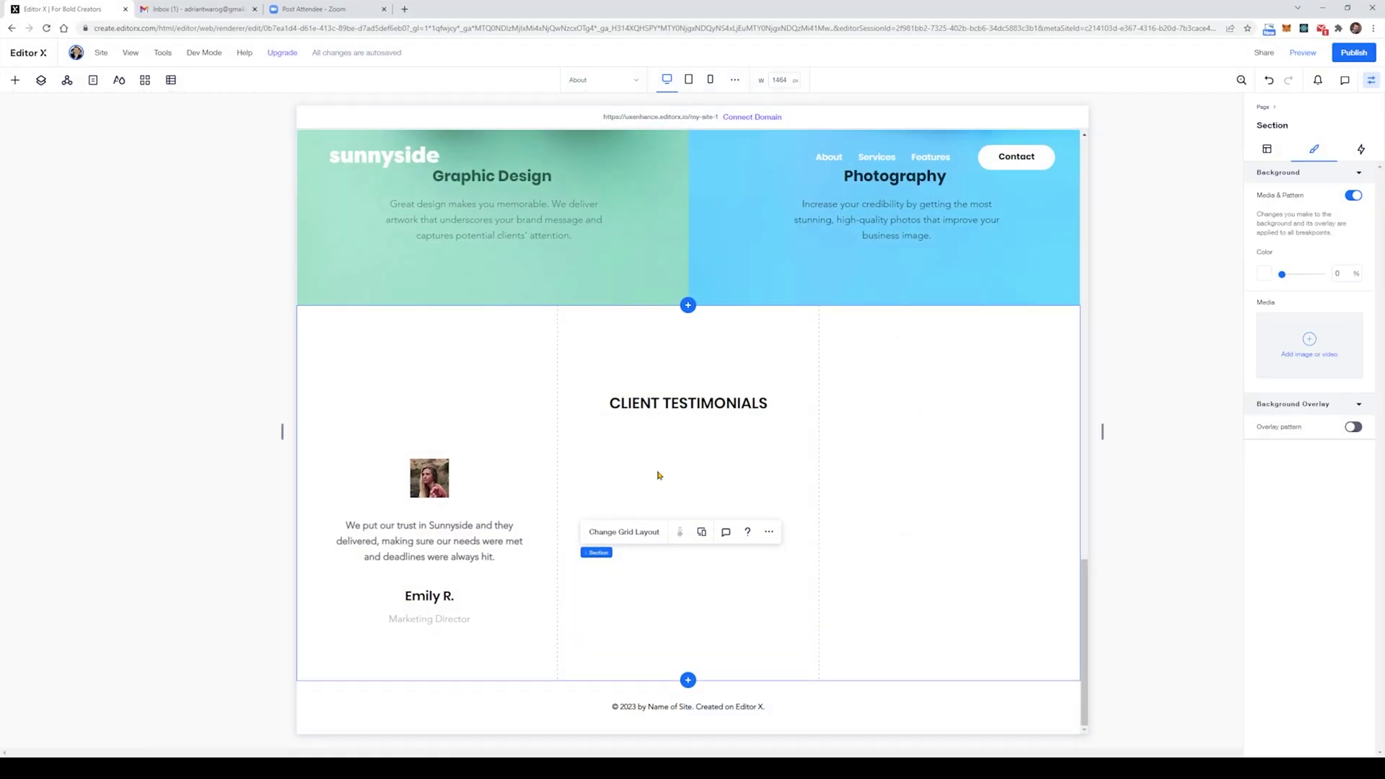
left_click(517, 500)
left_click_drag(516, 500, 557, 488)
key("ctrl+z")
Step: Nudge the job title closer to the client's name and copy the finished card into the other two section columns
left_click(442, 618)
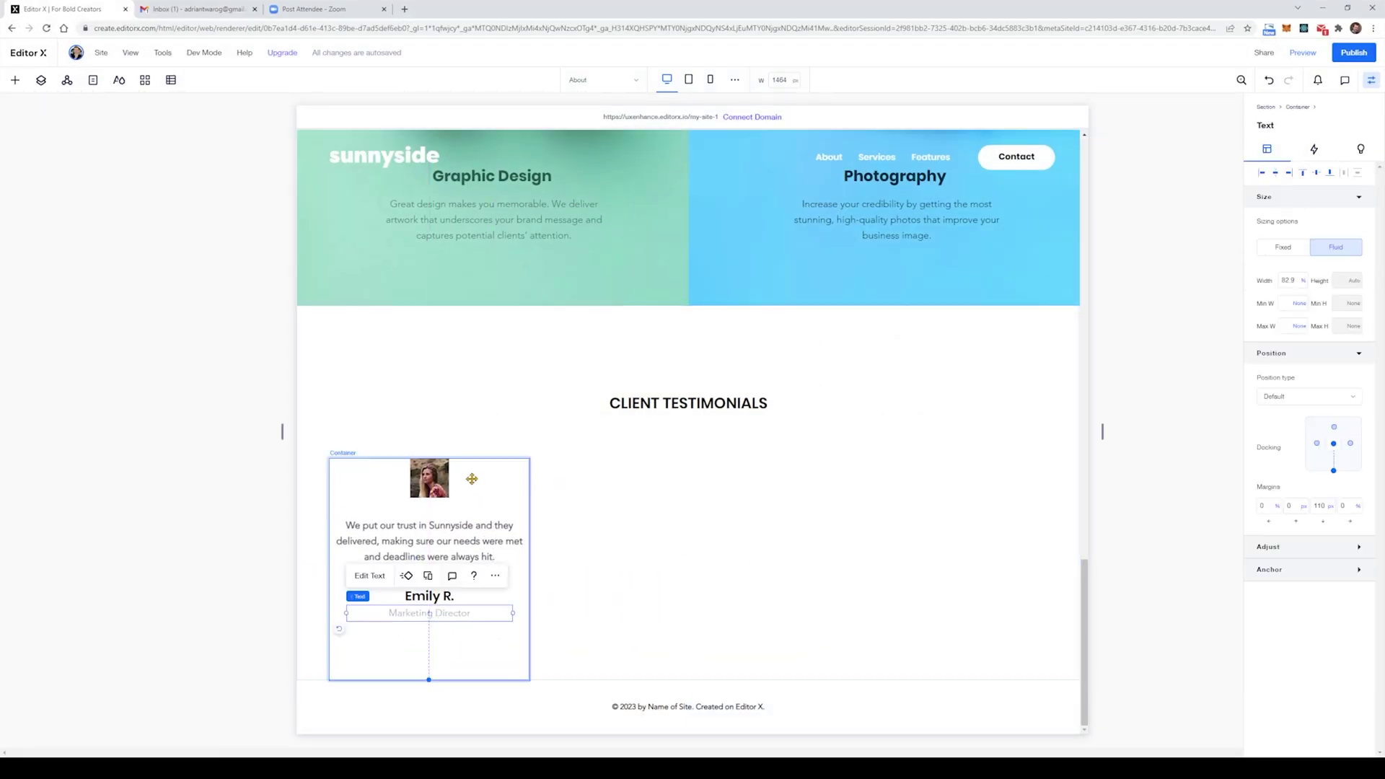
left_click(500, 484)
key("ctrl+c")
key("ctrl+v")
left_click_drag(743, 429, 1000, 493)
key("ctrl+d")
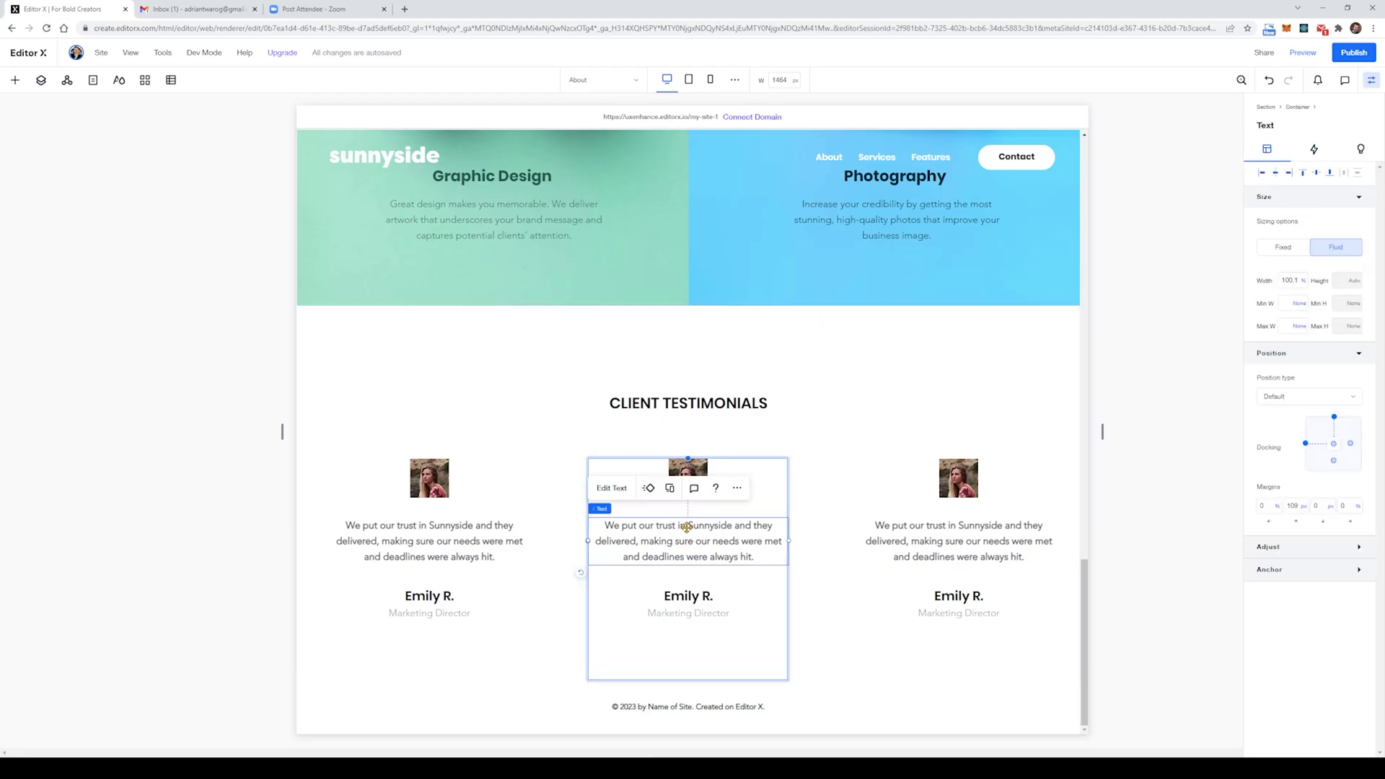
Step: Replace the quotes, client names, job titles and photos in the second and third cards with those from the Adobe XD design
double_click(691, 521)
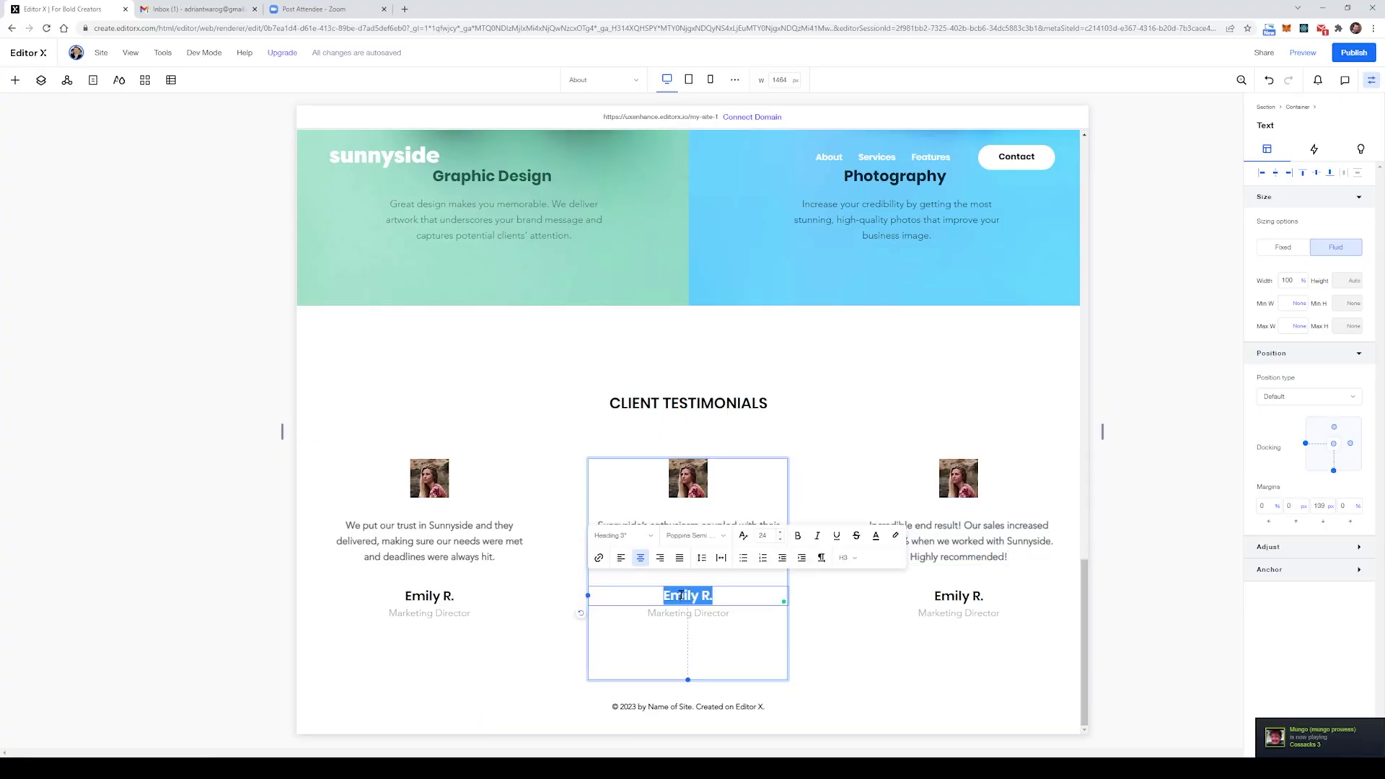
left_click(907, 534)
double_click(908, 534)
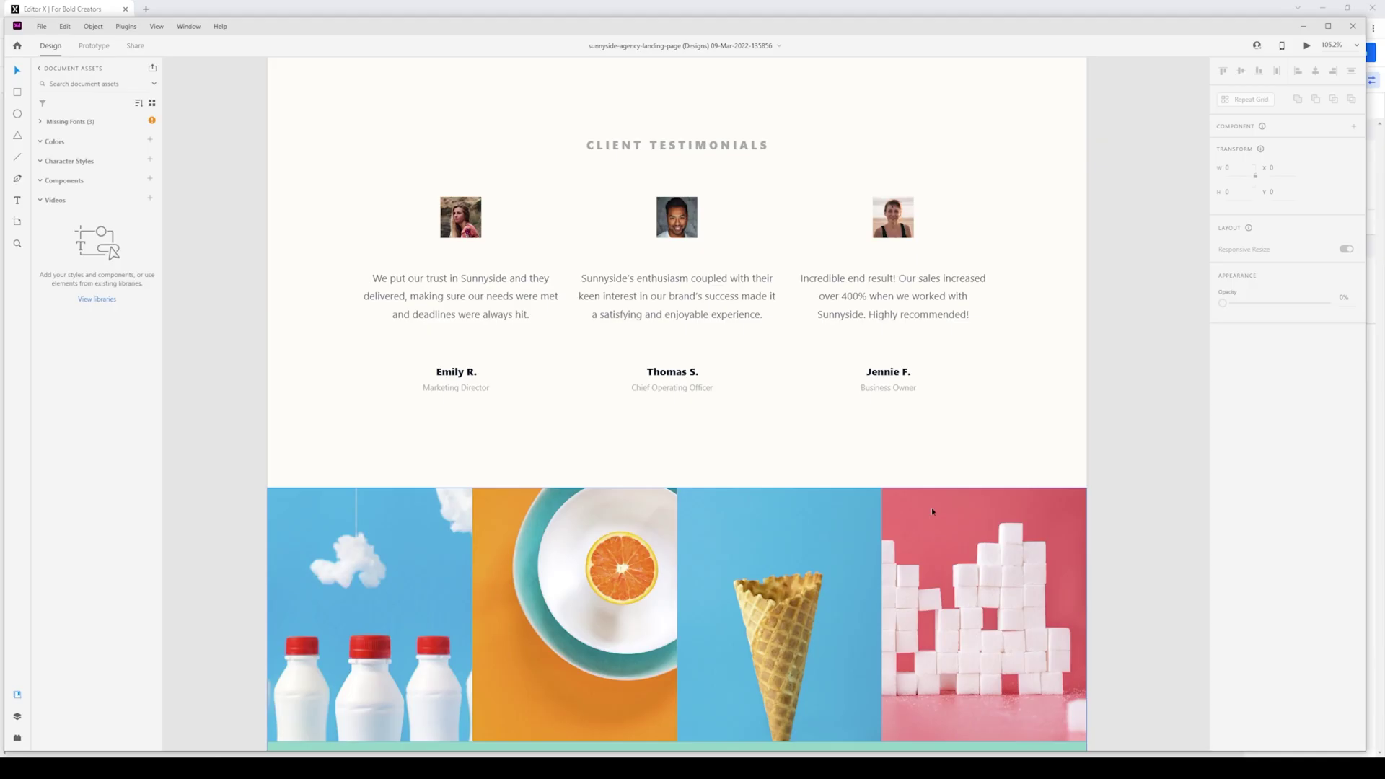
Step: Add a four-column (4x1) grid section between the Client Testimonials section and the footer
scroll(940, 510, "down", 5)
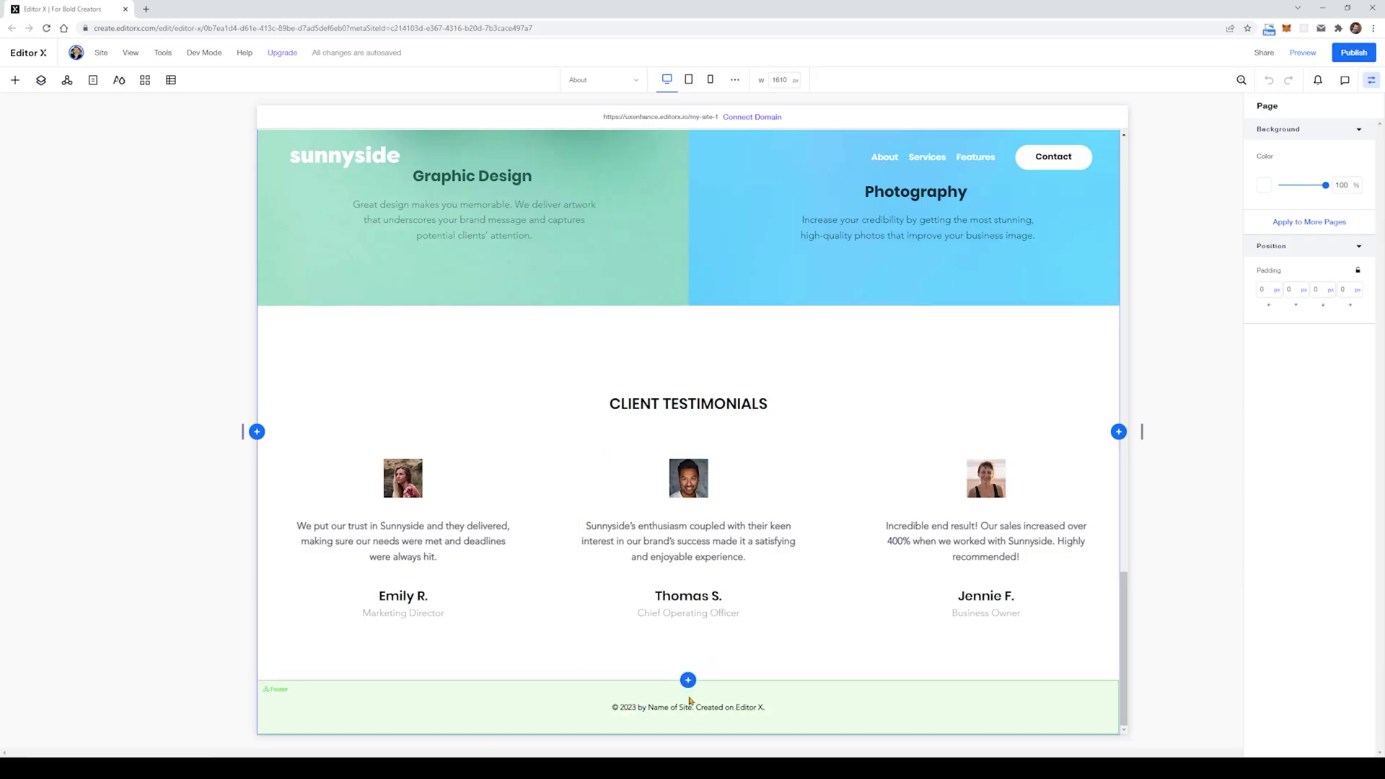
left_click(688, 679)
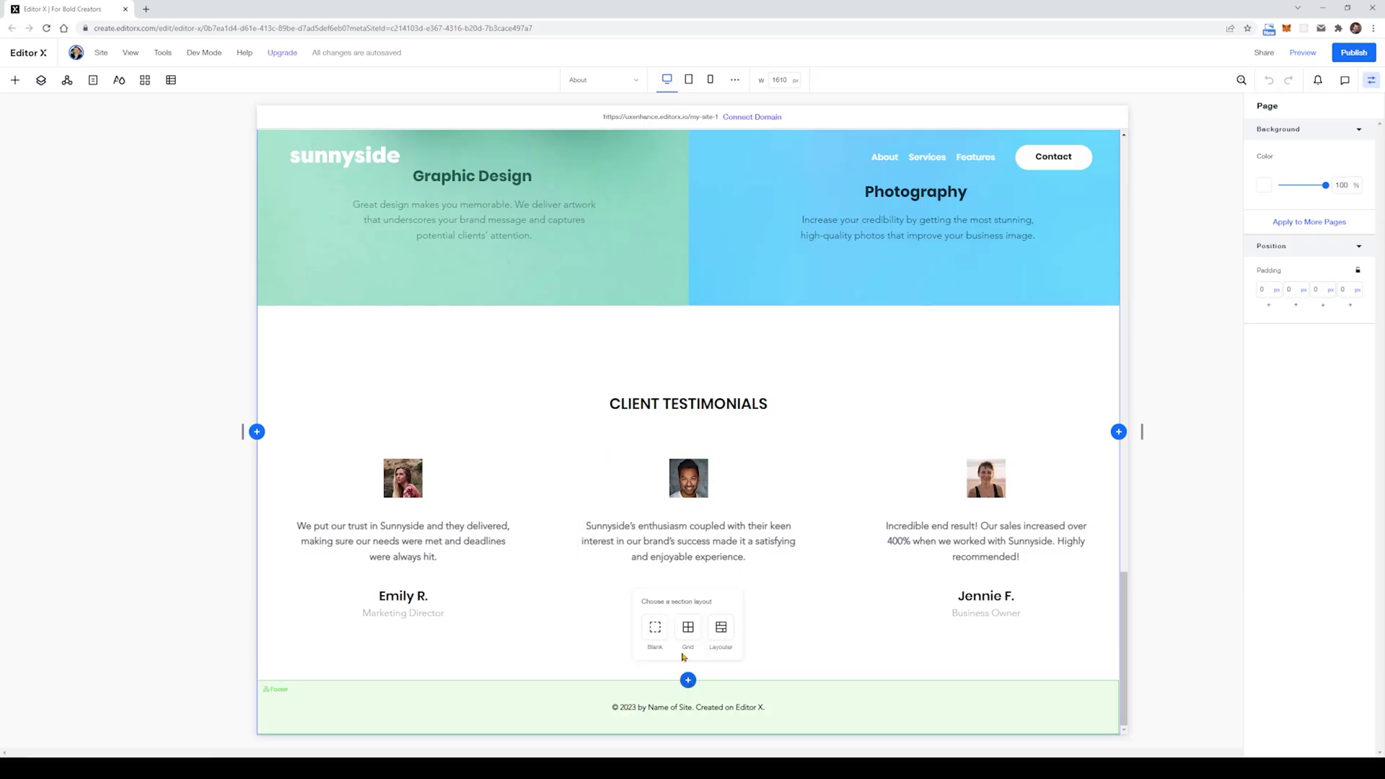
left_click(688, 627)
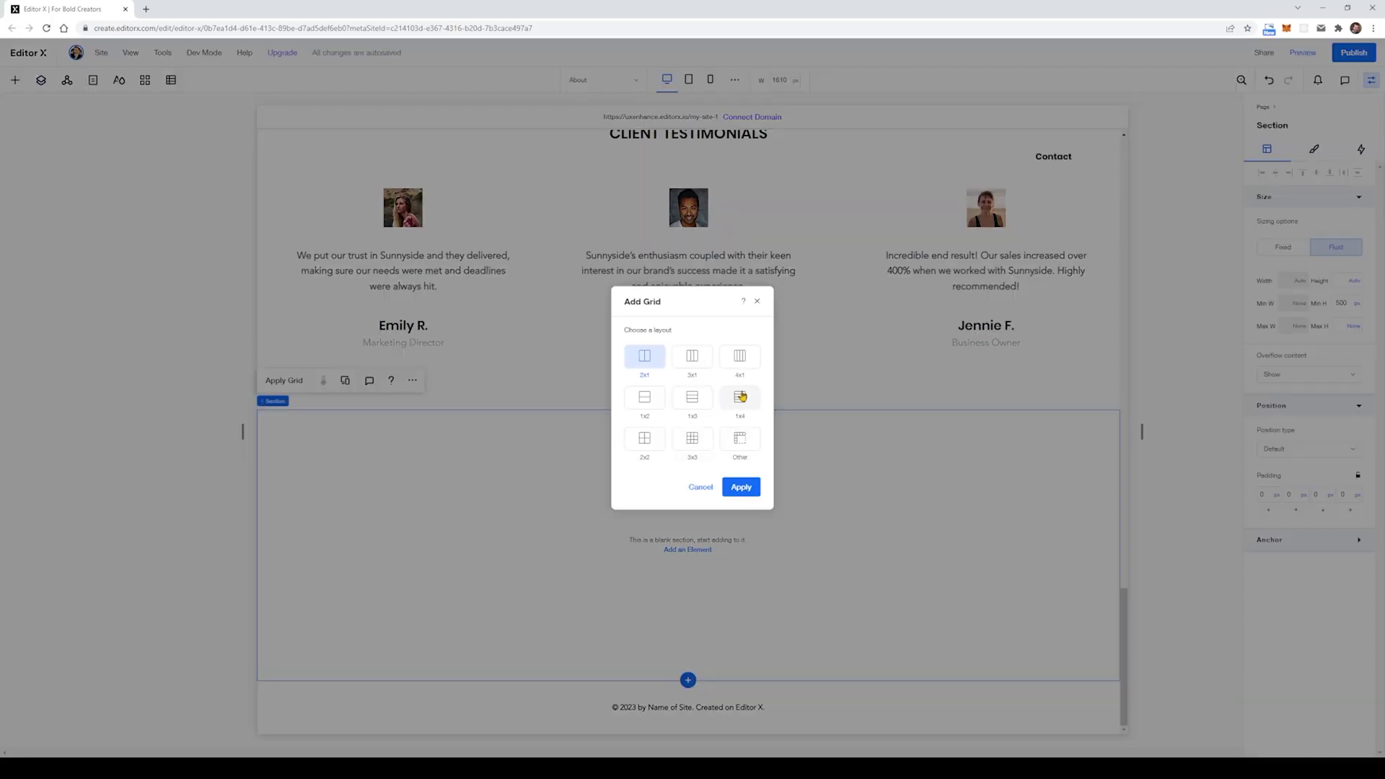
left_click(743, 488)
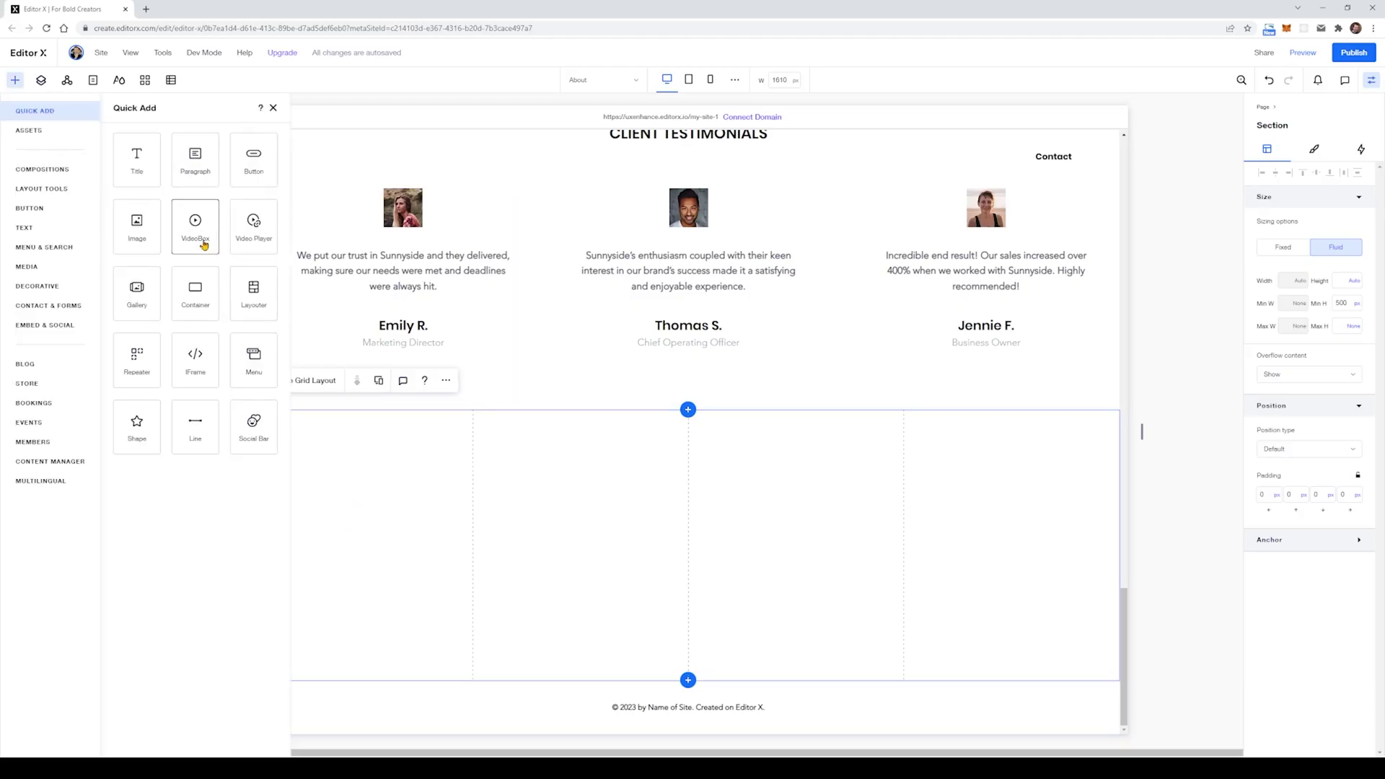
Step: Fill the four grid columns with the milk bottles, orange, waffle cone and sugar cube images
left_click(137, 226)
left_click_drag(703, 497, 440, 633)
left_click(313, 452)
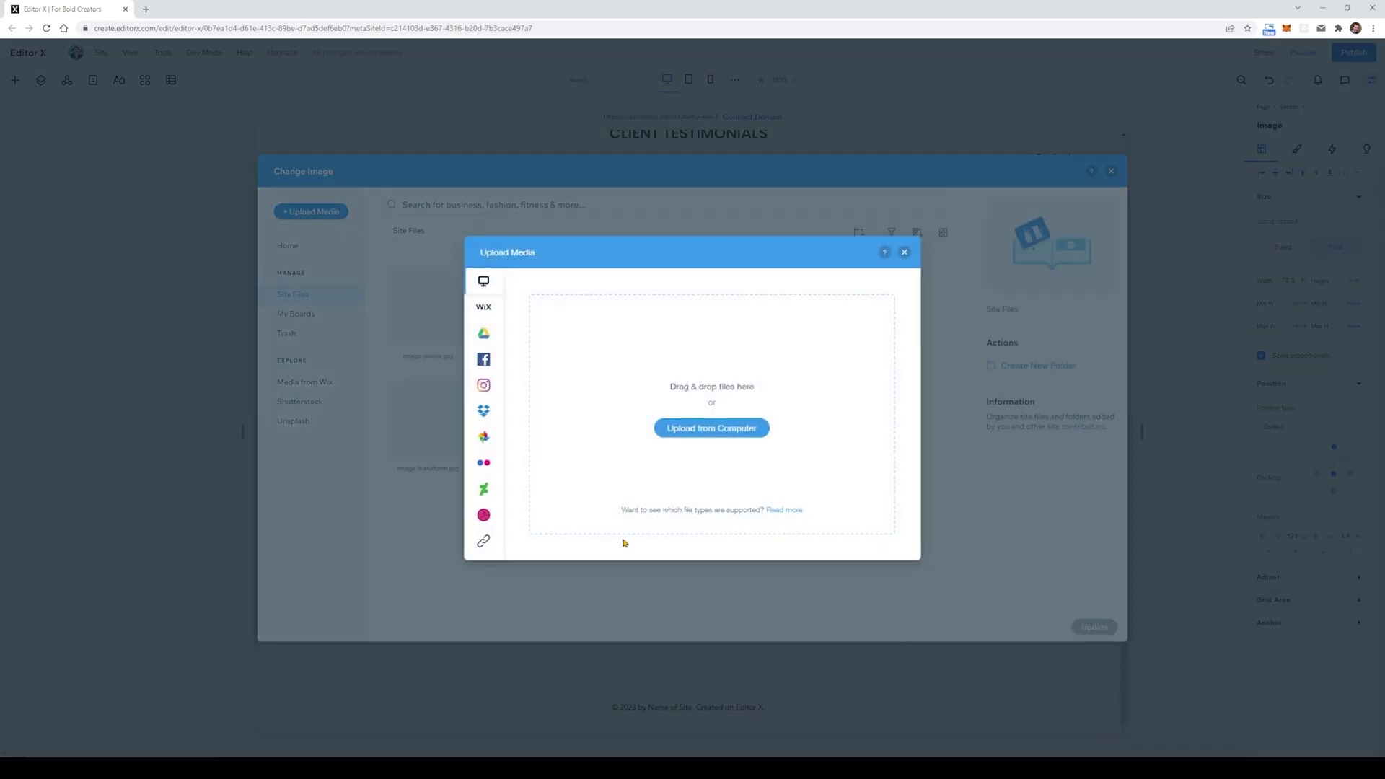
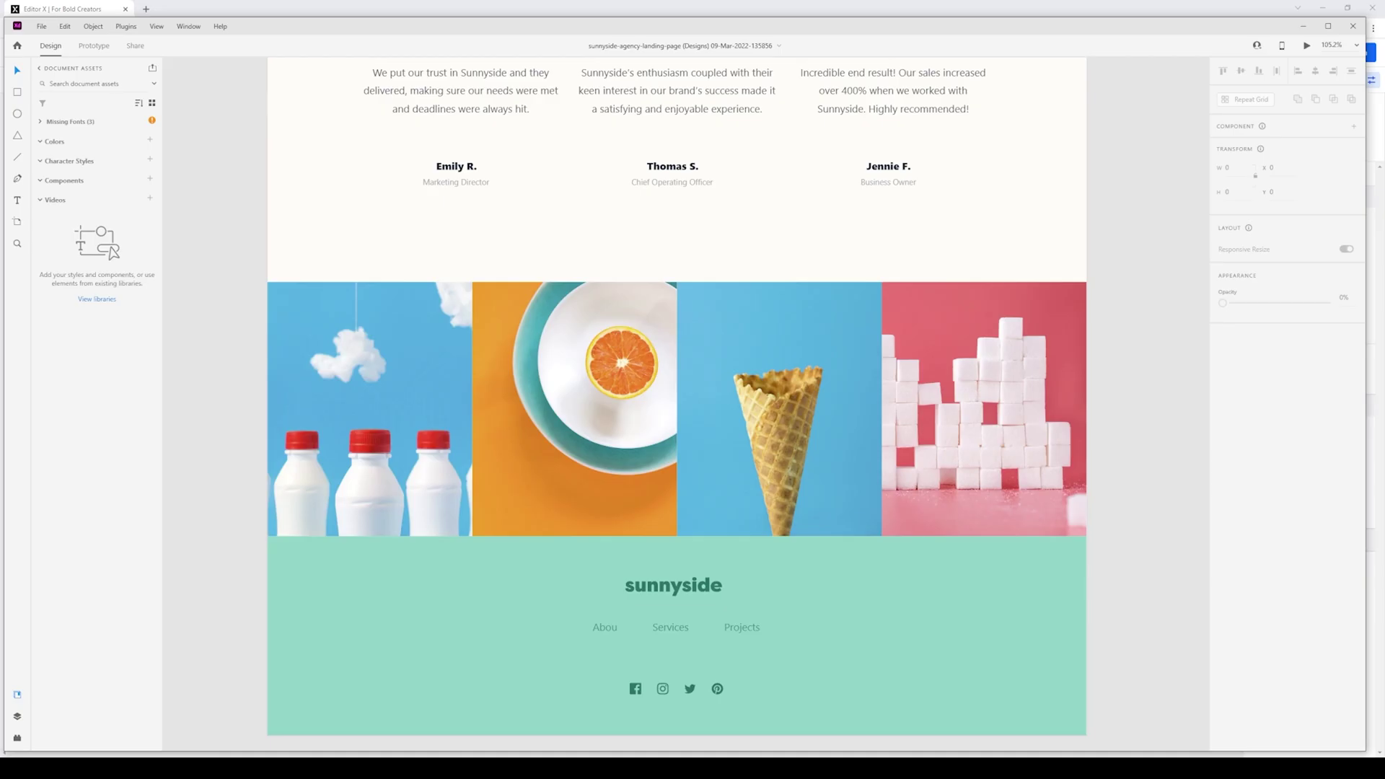
Step: Copy the green fill colour of the footer background from the Adobe XD design
left_click(541, 563)
scroll(534, 596, "down", 1)
double_click(534, 595)
left_click(1245, 435)
left_click(1137, 596)
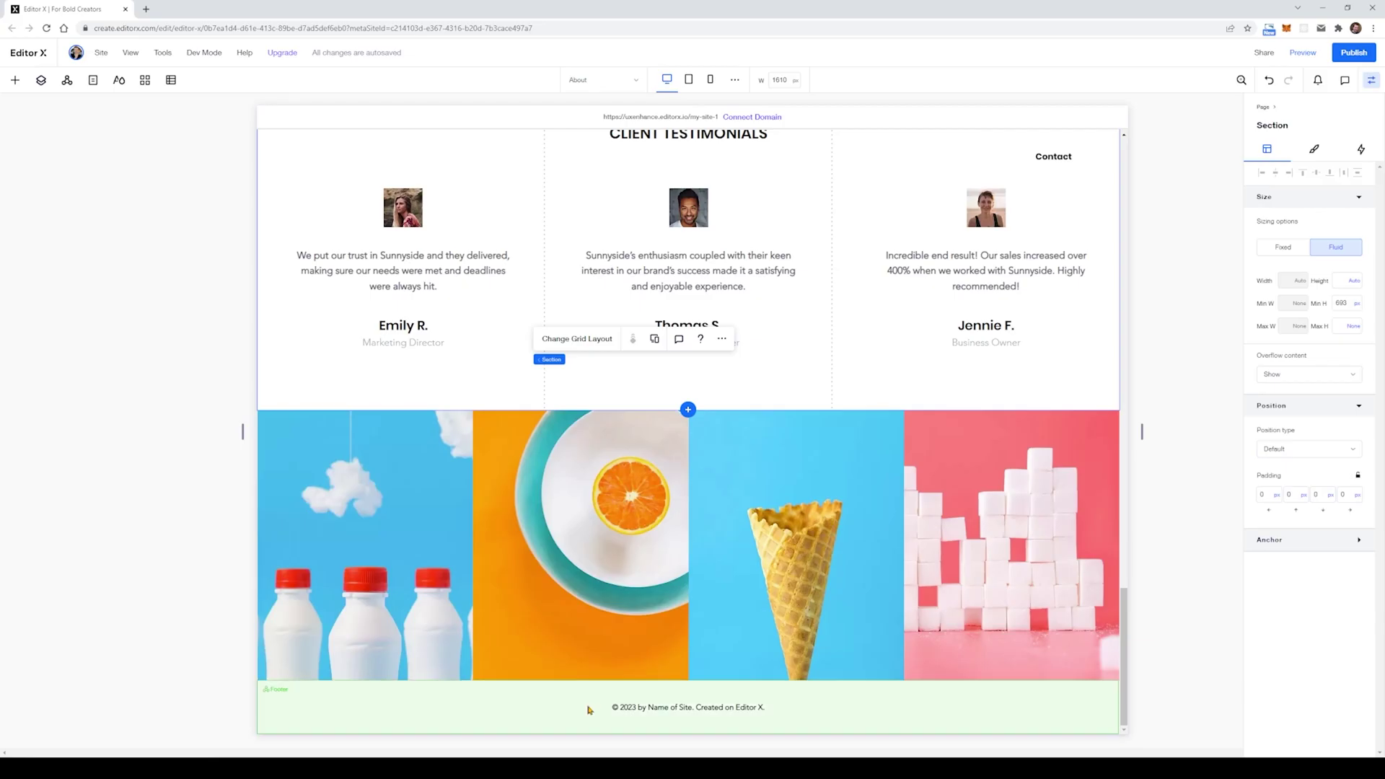
Step: Apply the copied green to the Editor X footer's background at 100% opacity
left_click(446, 714)
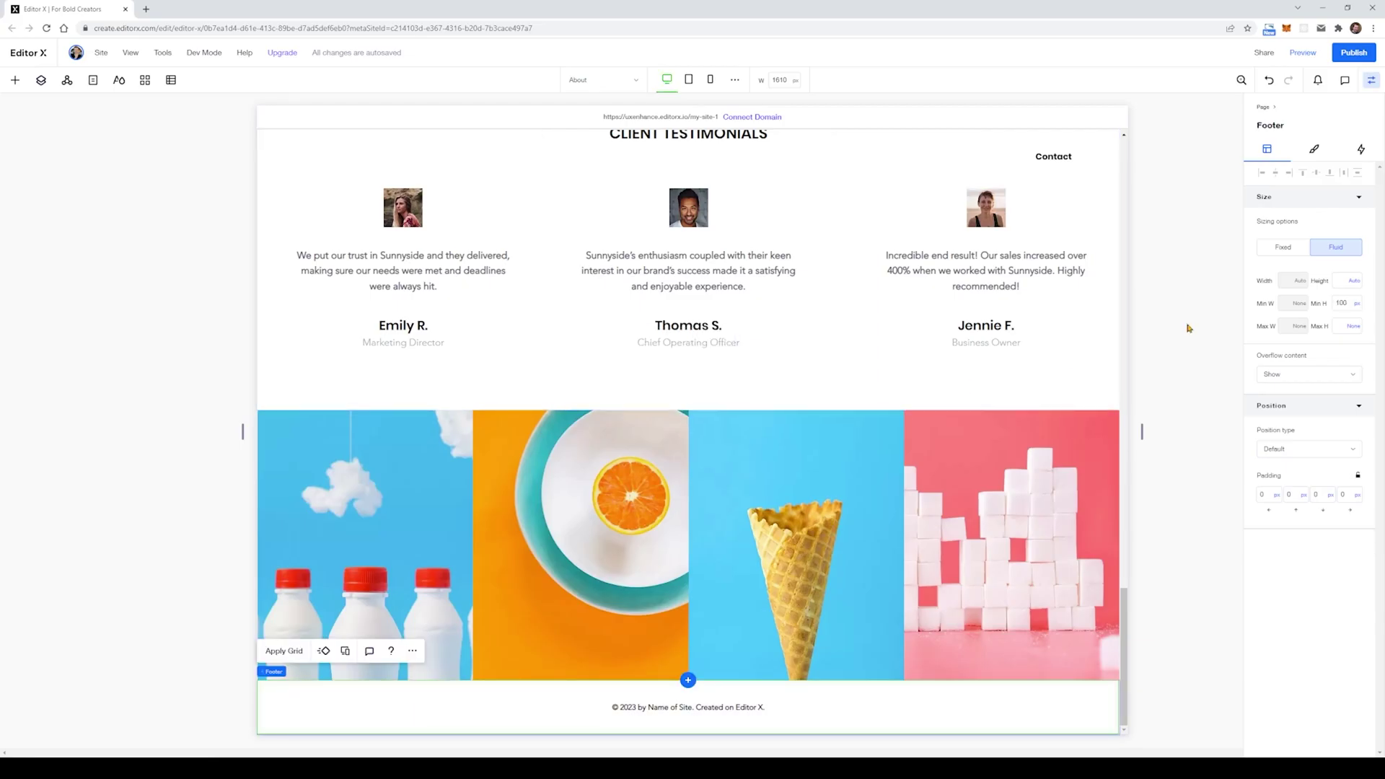
left_click(1317, 150)
left_click(1289, 223)
left_click(1302, 452)
left_click(1355, 444)
left_click(1373, 237)
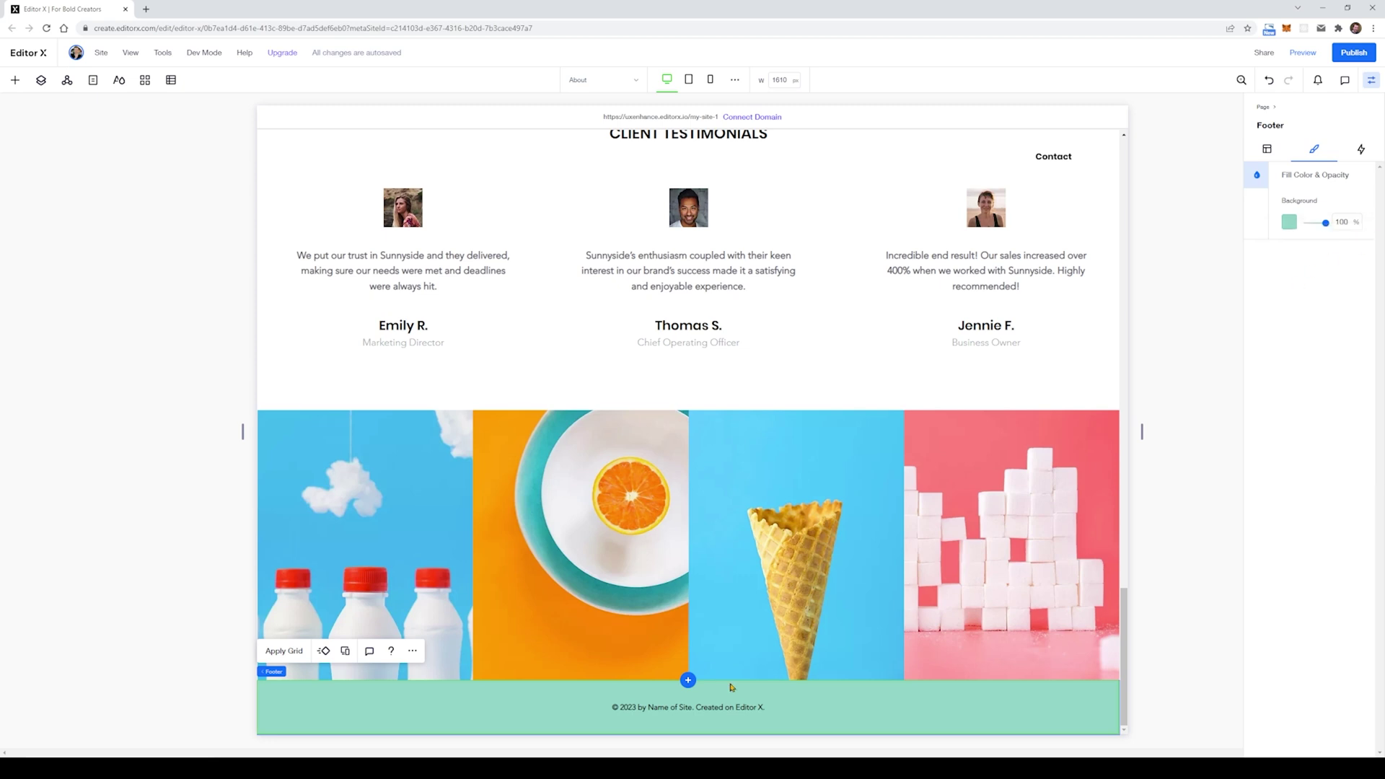
Step: Increase the footer's height to about three times its size, keeping the copyright text centred in it
left_click(605, 706)
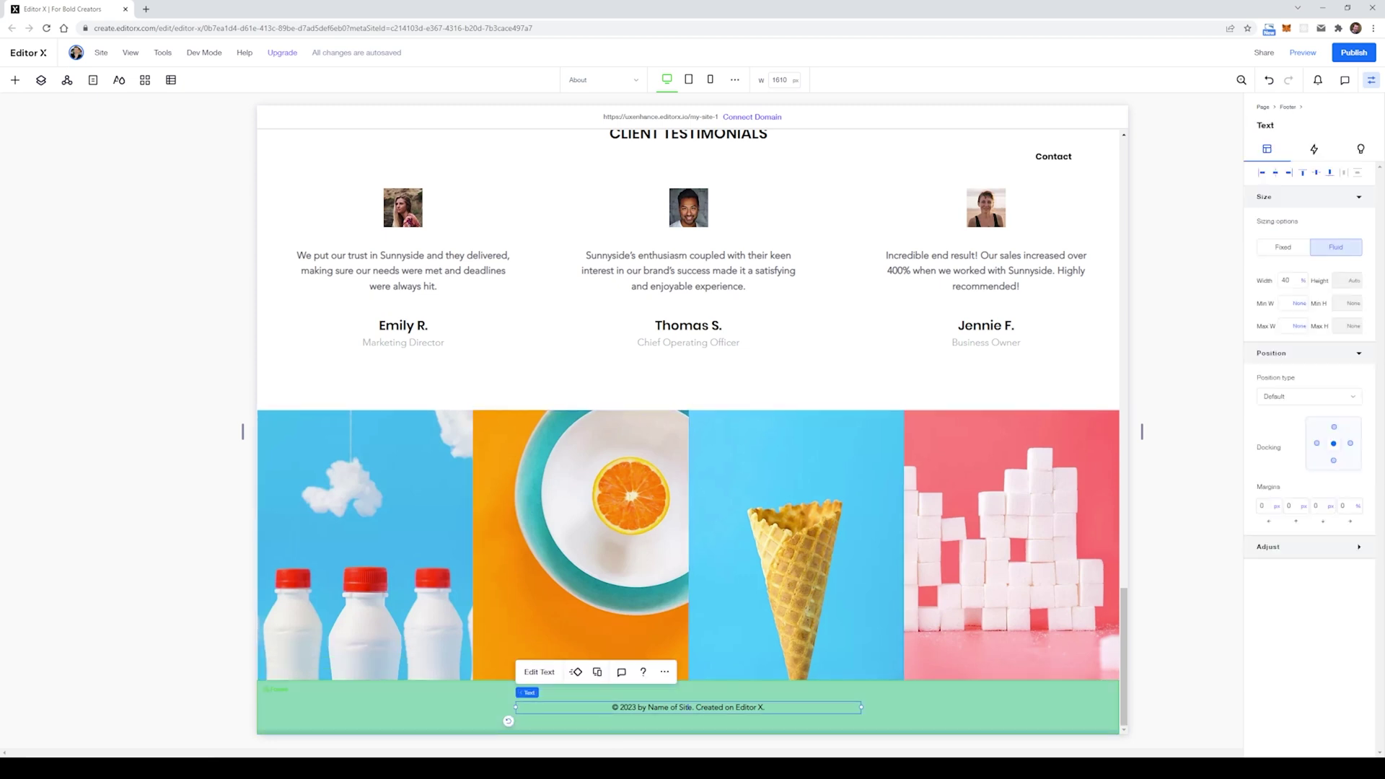
left_click_drag(610, 734, 610, 776)
left_click(720, 743)
scroll(911, 643, "down", 1)
left_click(949, 664)
scroll(794, 667, "down", 2)
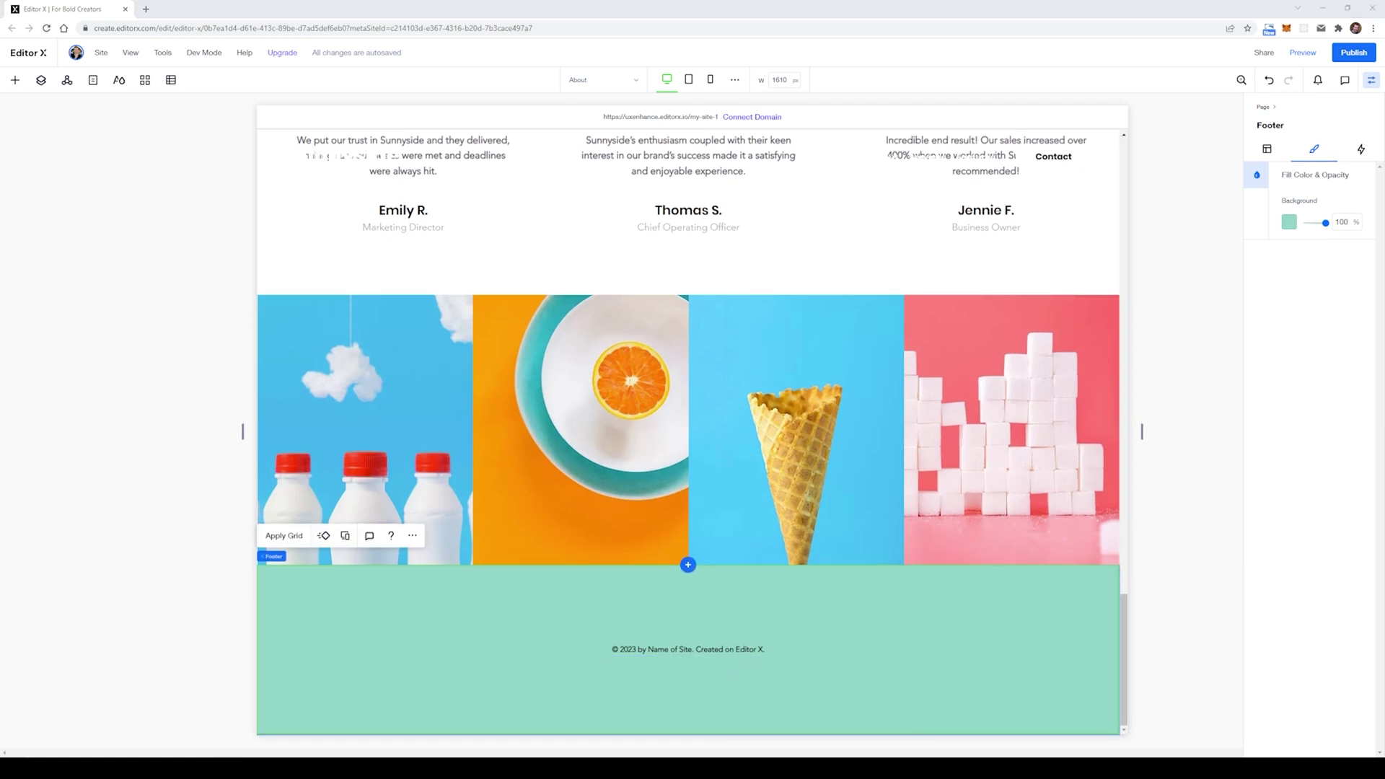
Step: Examine the footer's logo, links and social icons in the Adobe XD design and return to Editor X
key("alt+Tab")
double_click(678, 548)
double_click(678, 549)
double_click(678, 548)
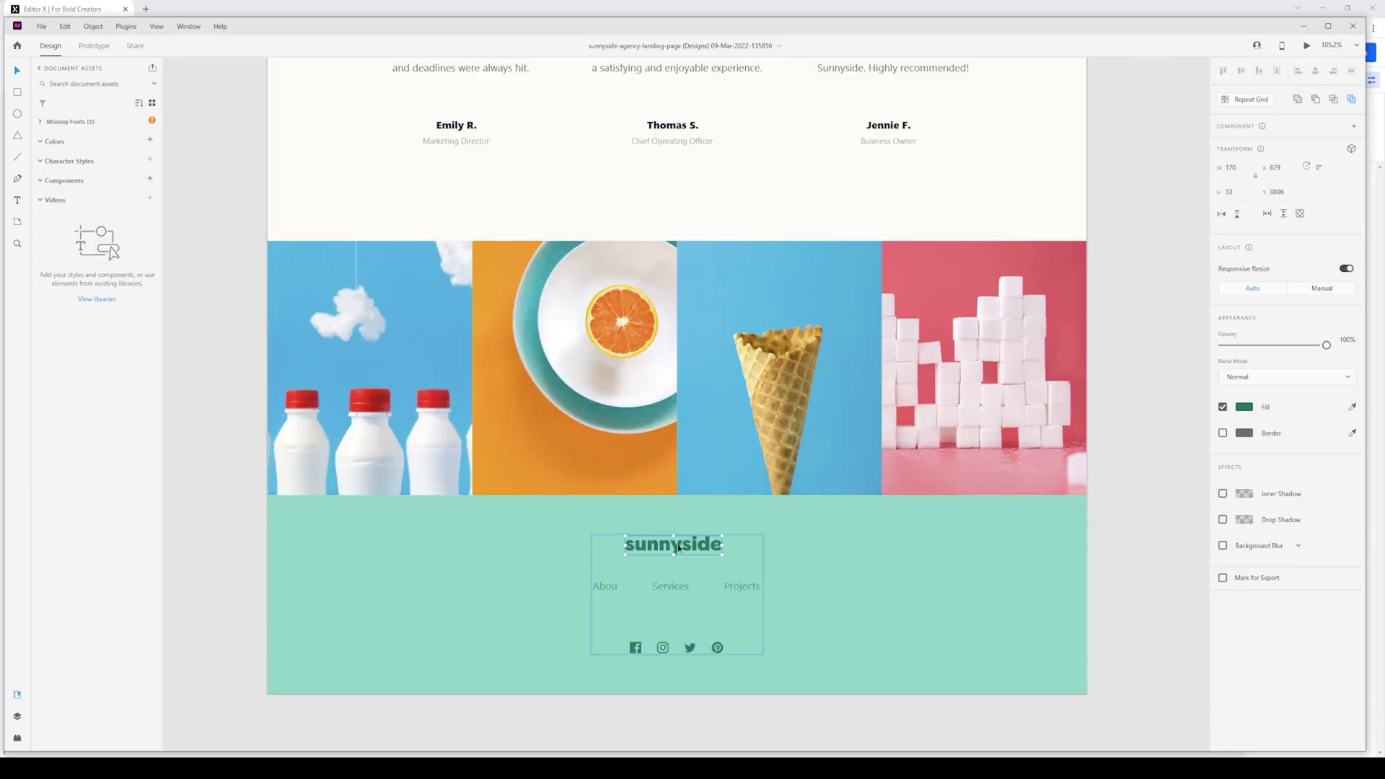
key("alt+Tab")
key("alt+Left")
scroll(1082, 486, "down", 2)
scroll(1089, 486, "up", 2)
key("alt+Tab")
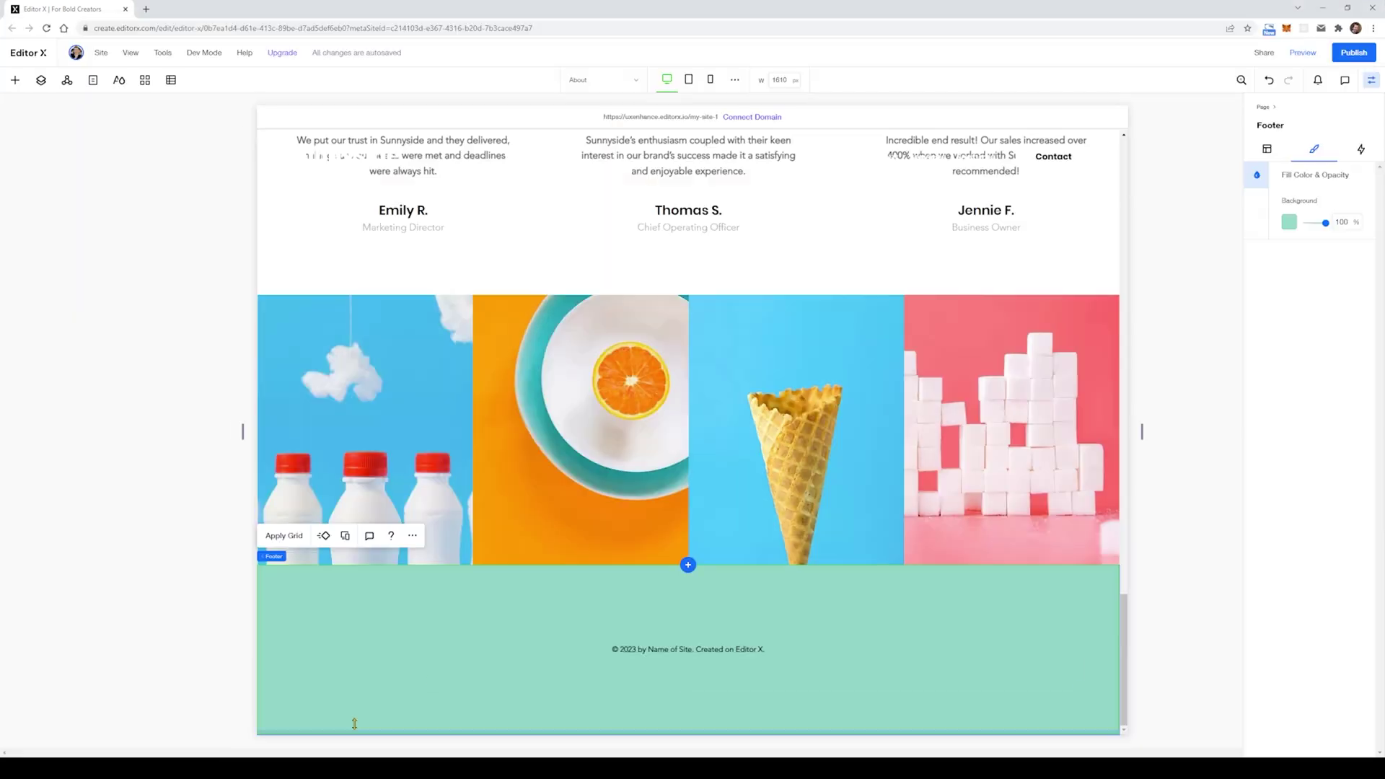
Step: Copy the sunnyside logo from the page header into the footer, centred above the copyright text
left_click_drag(1124, 617, 1152, 124)
left_click(347, 155)
key("ctrl+c")
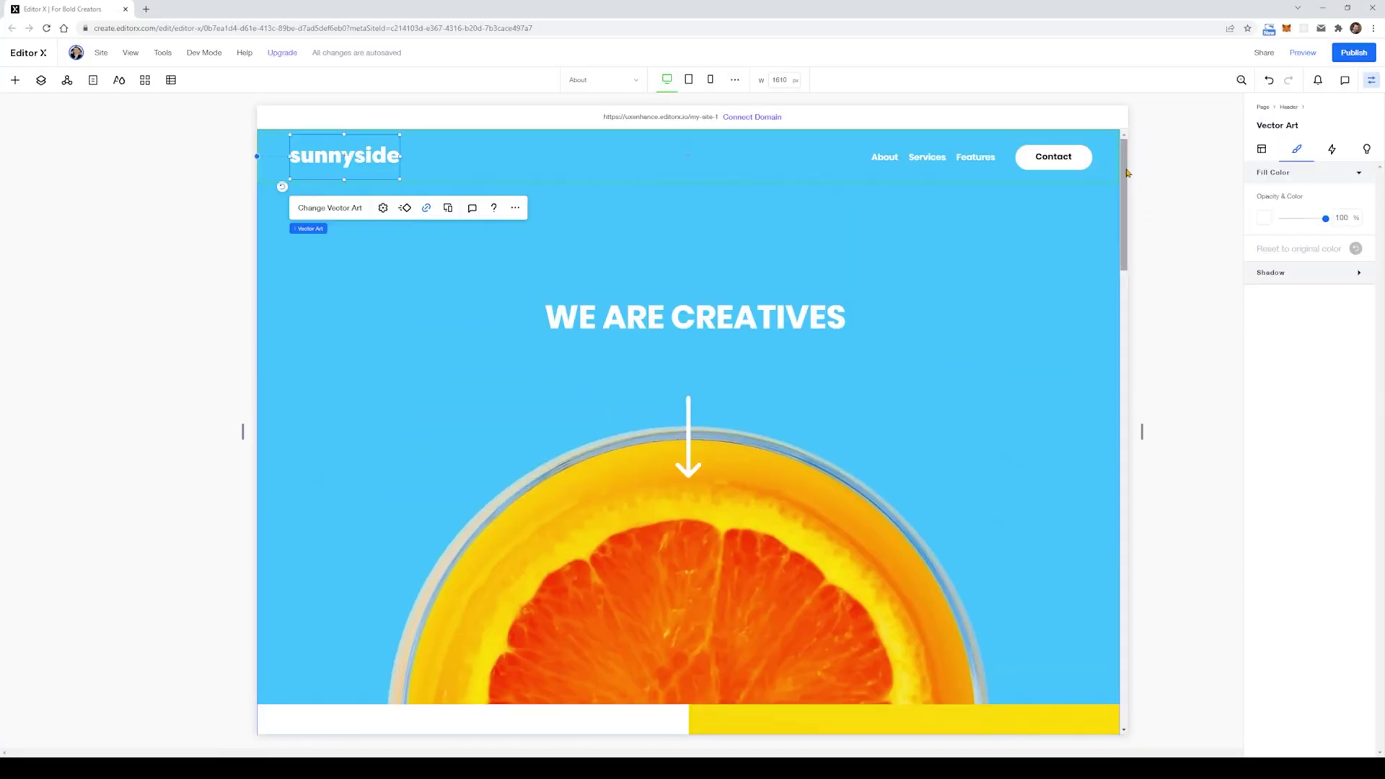
left_click_drag(1125, 170, 1111, 656)
left_click(776, 642)
key("ctrl+v")
left_click_drag(726, 635, 689, 619)
Step: Take the footer logo's green #2C7566 from the Adobe XD design and apply it to the Editor X footer logo
left_click(1264, 218)
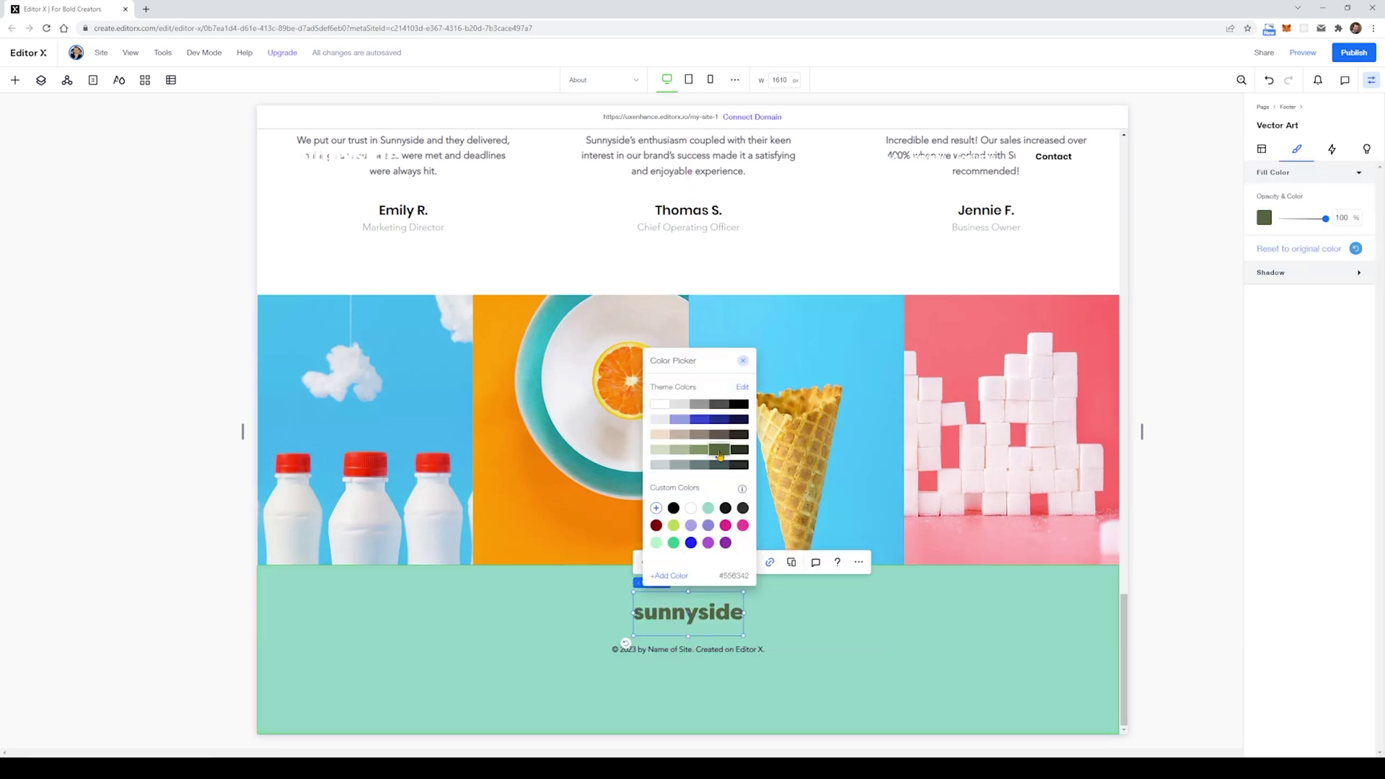
key("alt+Tab")
left_click(686, 546)
double_click(686, 547)
left_click(1242, 410)
key("alt+Tab")
left_click(669, 575)
left_click(754, 575)
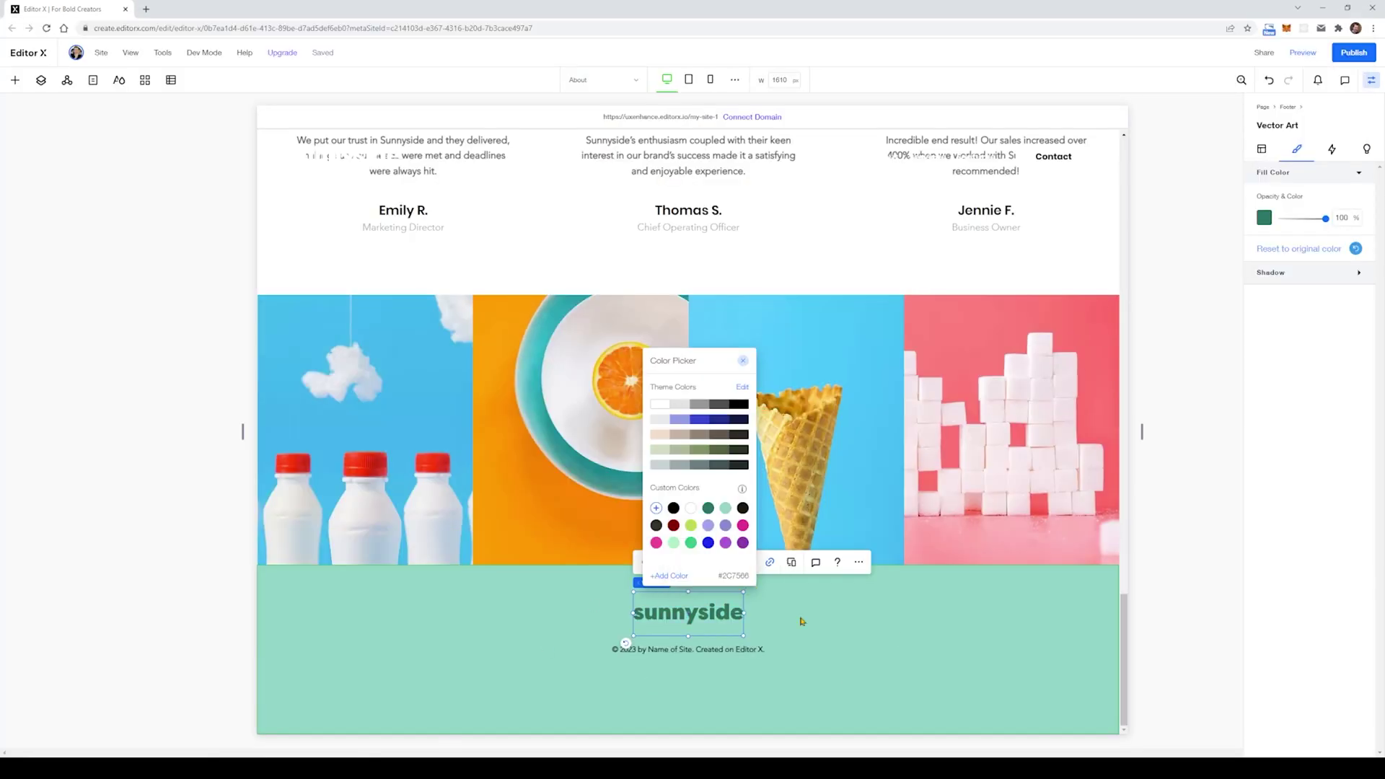
Step: Apply the green #2C7566 to the footer's copyright text, keeping its wording
left_click(828, 626)
left_click(721, 654)
left_click(535, 614)
key("ctrl+v")
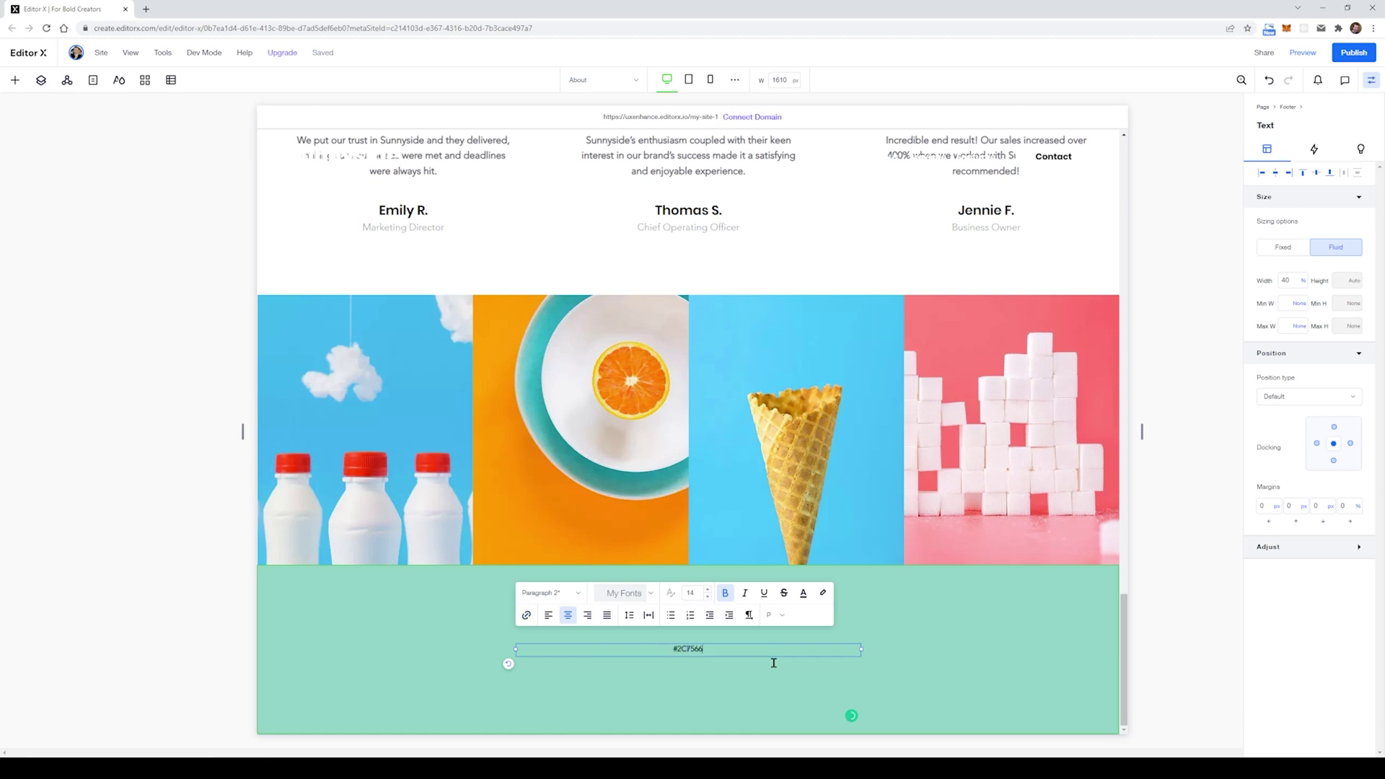
left_click(802, 594)
left_click(773, 747)
left_click(828, 712)
key("ctrl+v")
left_click(857, 742)
left_click(901, 610)
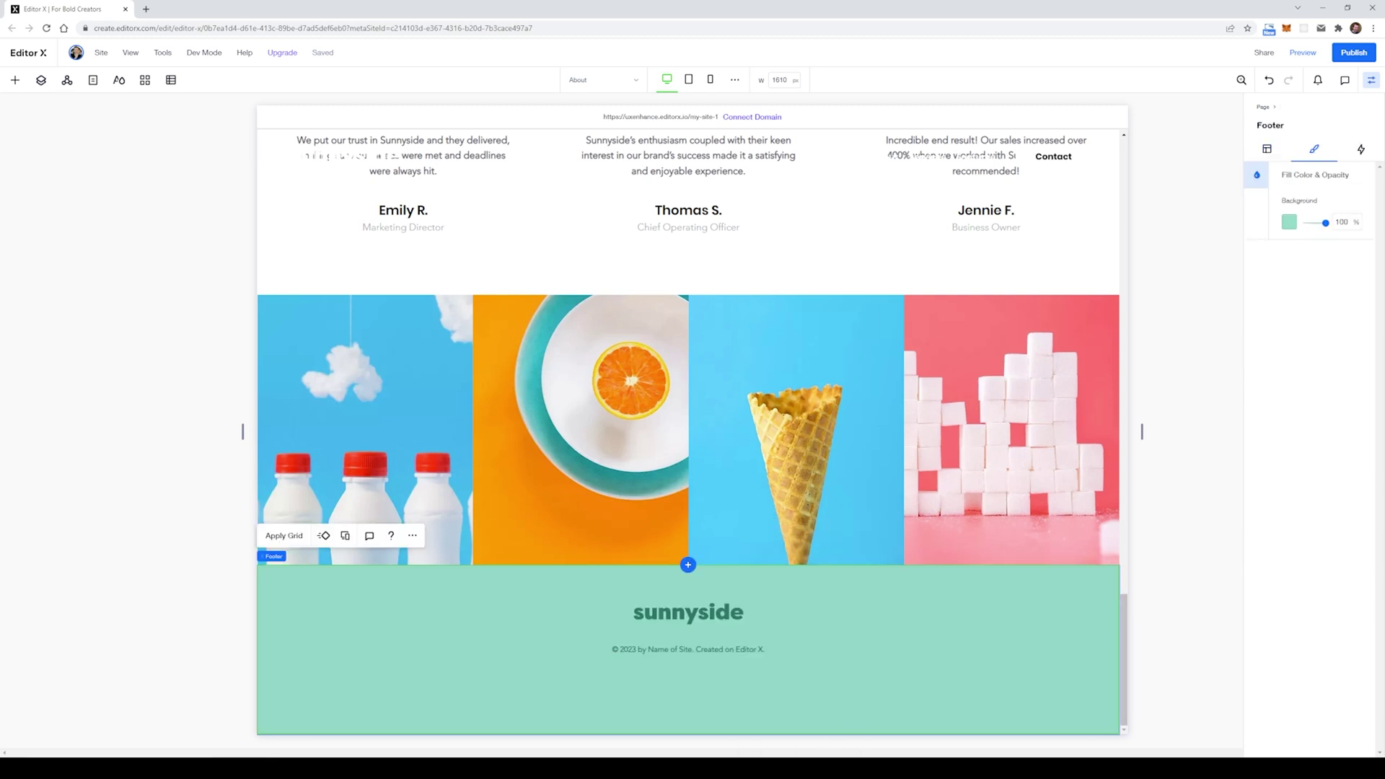
Step: Move the copyright text down near the footer's lower edge
left_click(684, 649)
left_click_drag(683, 650, 746, 699)
left_click(696, 612)
Step: Copy the header's About, Services and Features menu into the footer below the logo and centre its items
scroll(869, 274, "up", 1)
left_click(861, 260)
left_click(1038, 156)
scroll(770, 655, "down", 1)
left_click(780, 640)
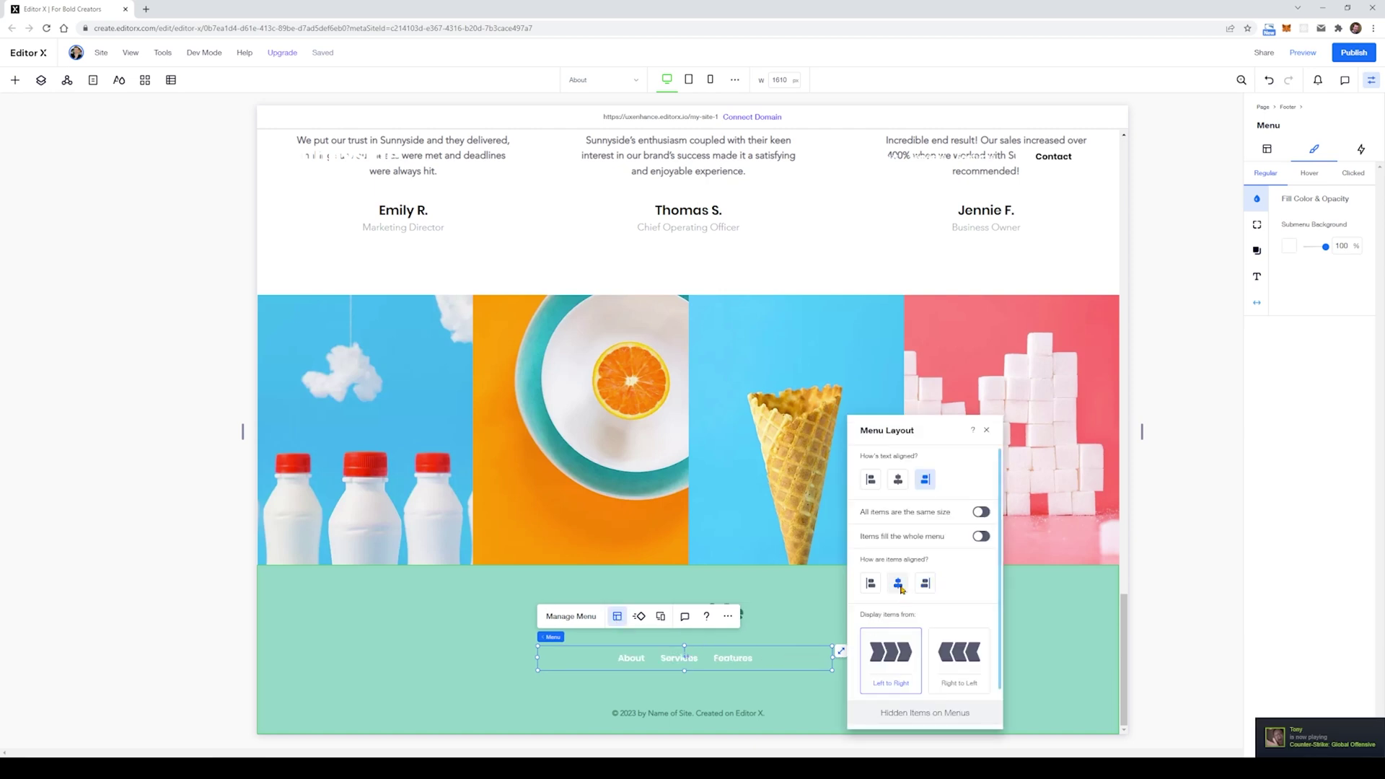
left_click(986, 430)
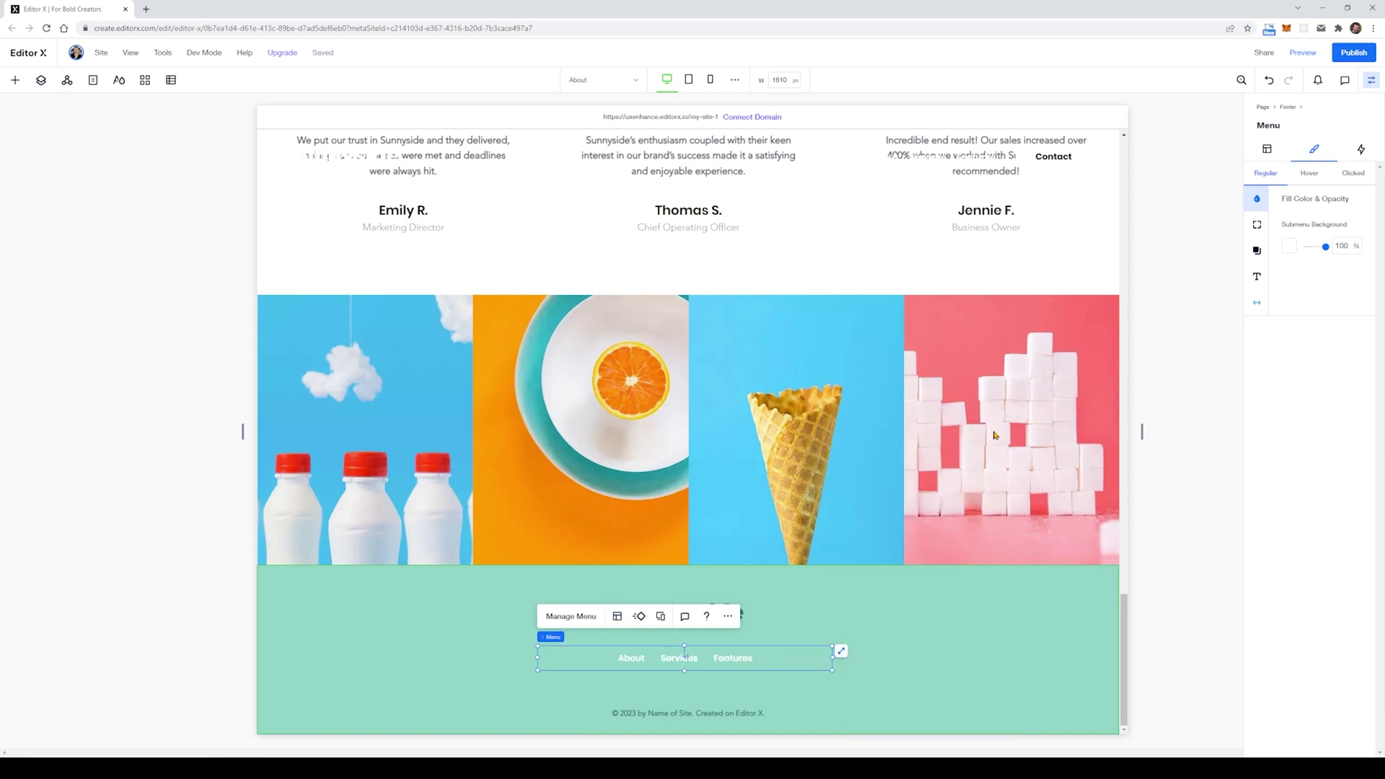
Step: Set the footer menu's regular submenu background colour to #2C7566
left_click(1289, 248)
left_click(1297, 481)
left_click(1326, 446)
key("ctrl+v")
left_click(1358, 476)
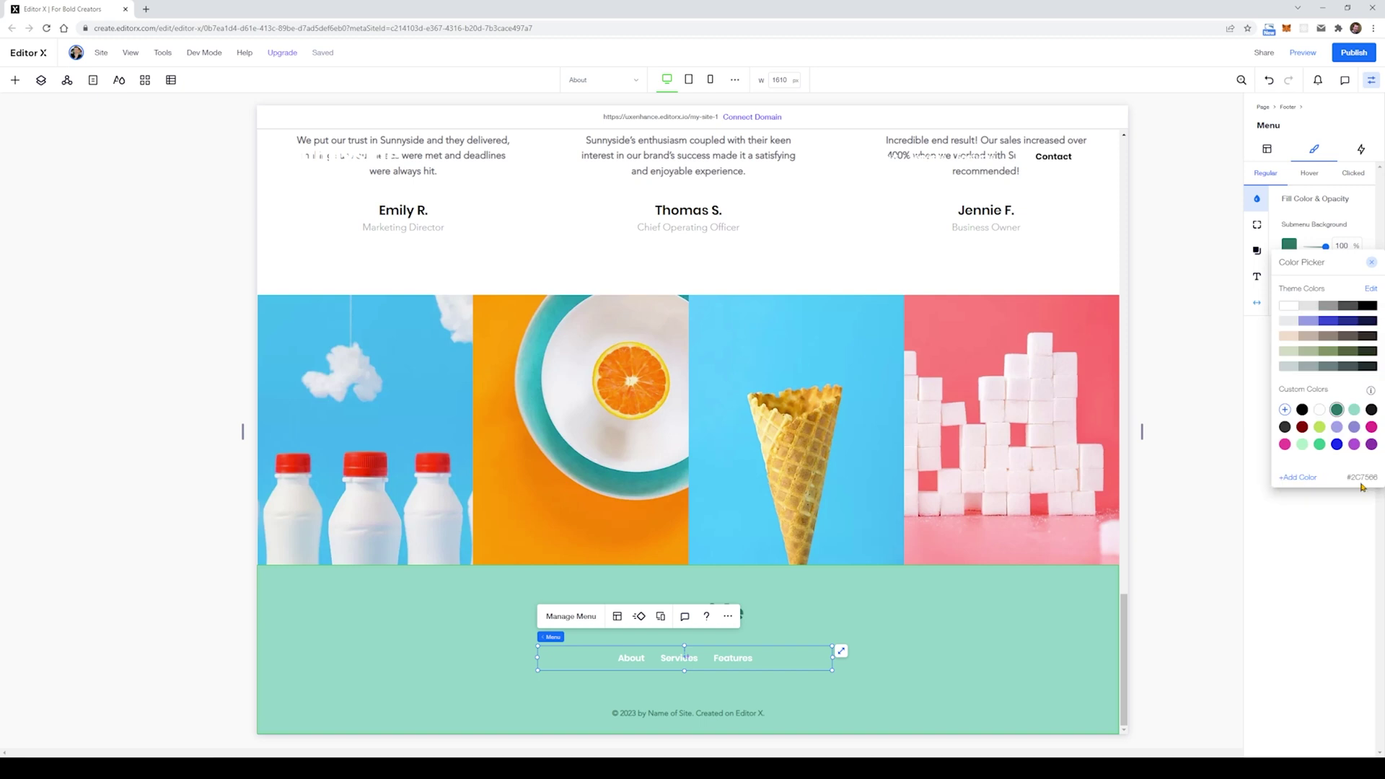
left_click(1371, 262)
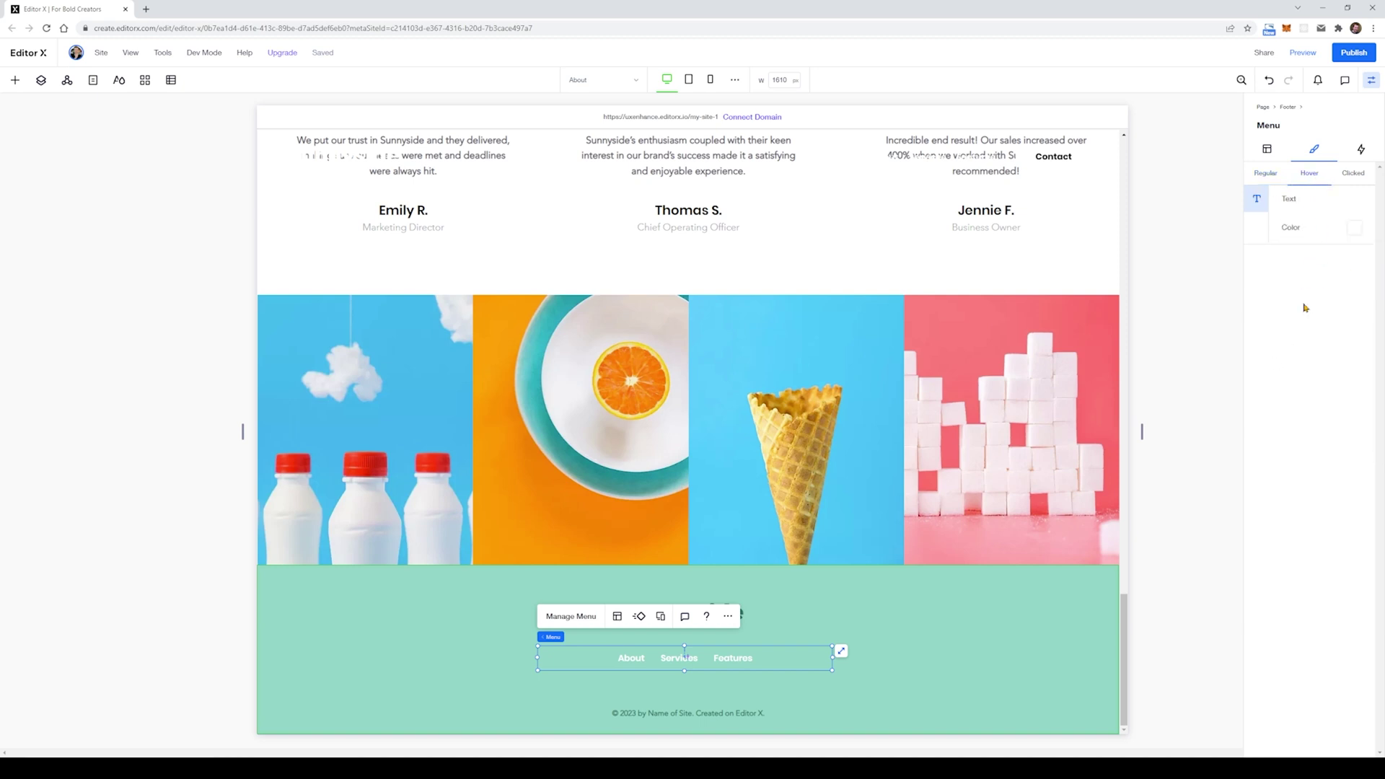
Step: Set the footer menu's hover text colour to #2C7566
left_click(1354, 228)
left_click(1299, 458)
left_click(1357, 456)
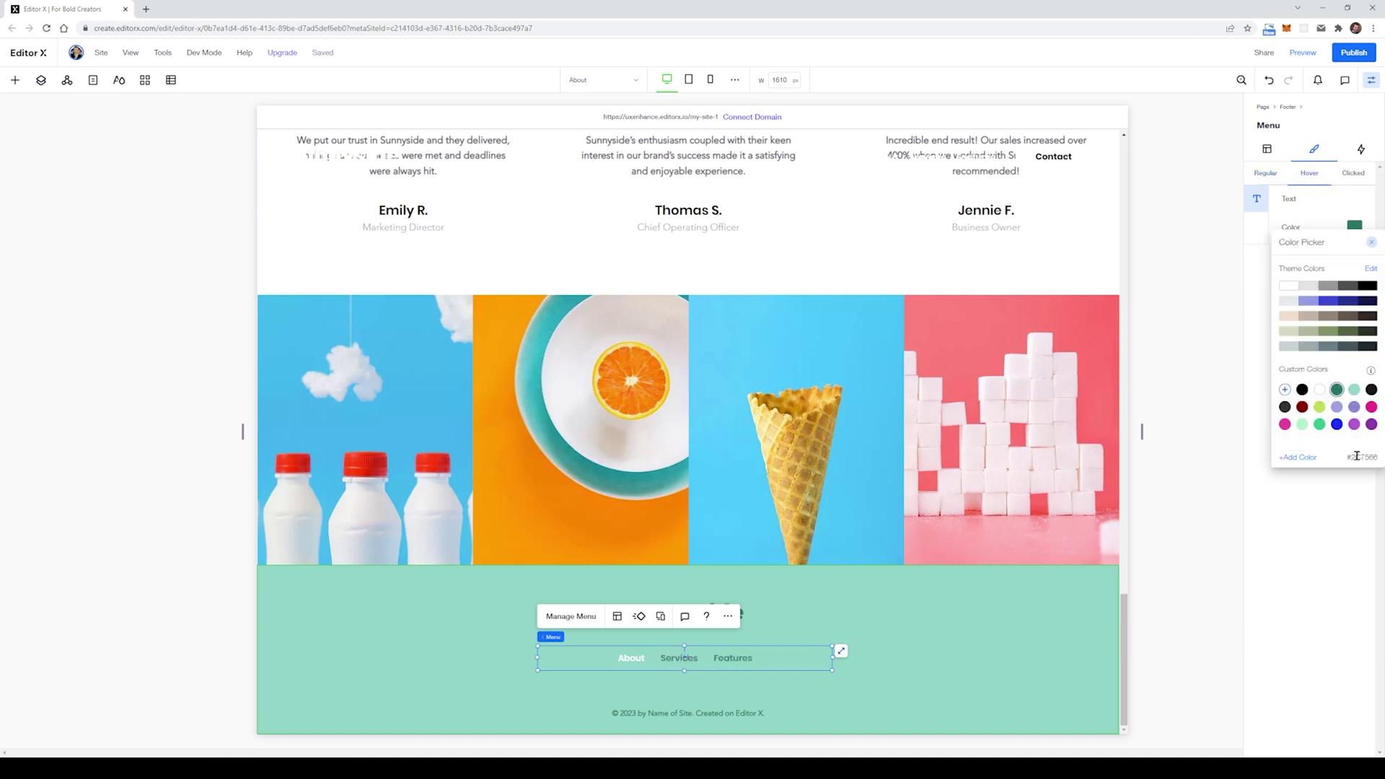
left_click(1372, 242)
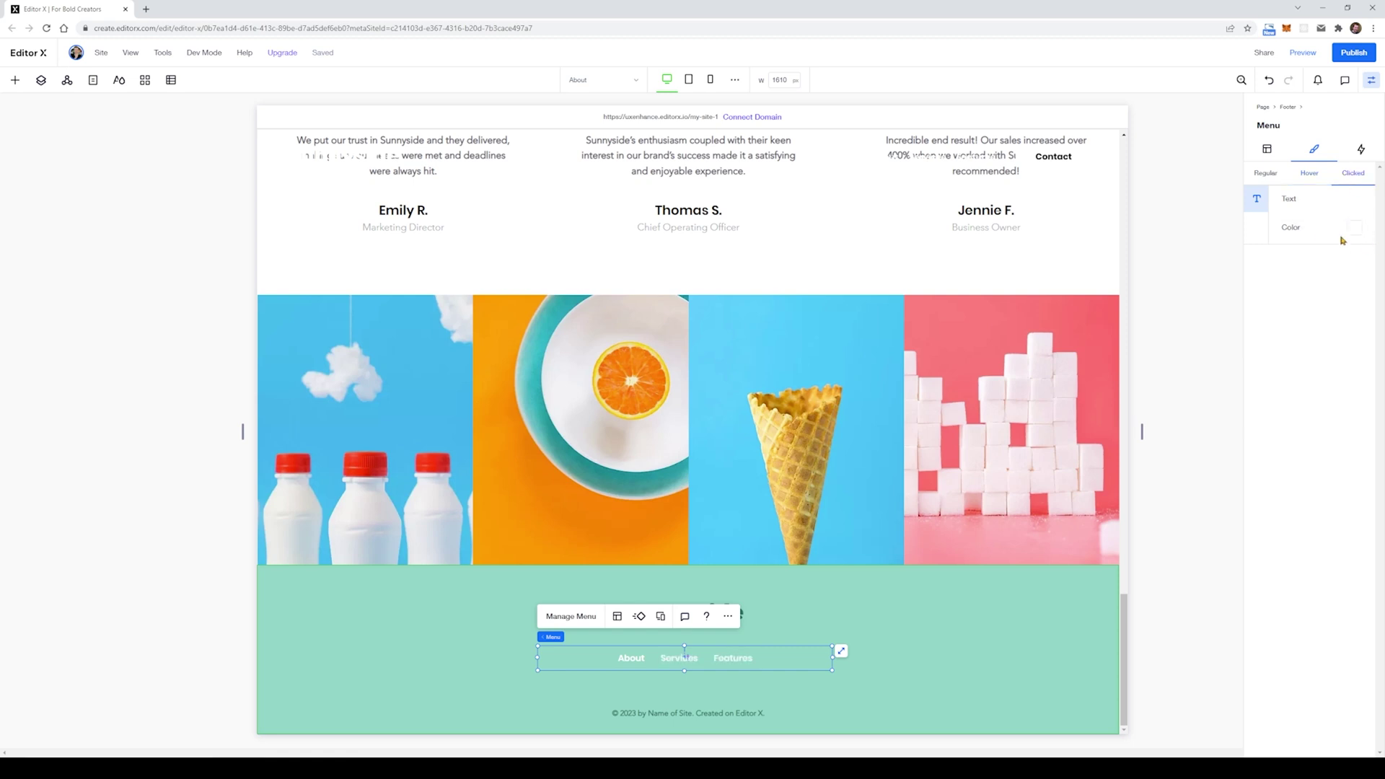
Step: Set the text colour of the footer menu's clicked state to #2C7566
left_click(1354, 228)
left_click(1297, 452)
left_click(1324, 420)
key("ctrl+v")
left_click(1355, 450)
left_click(804, 588)
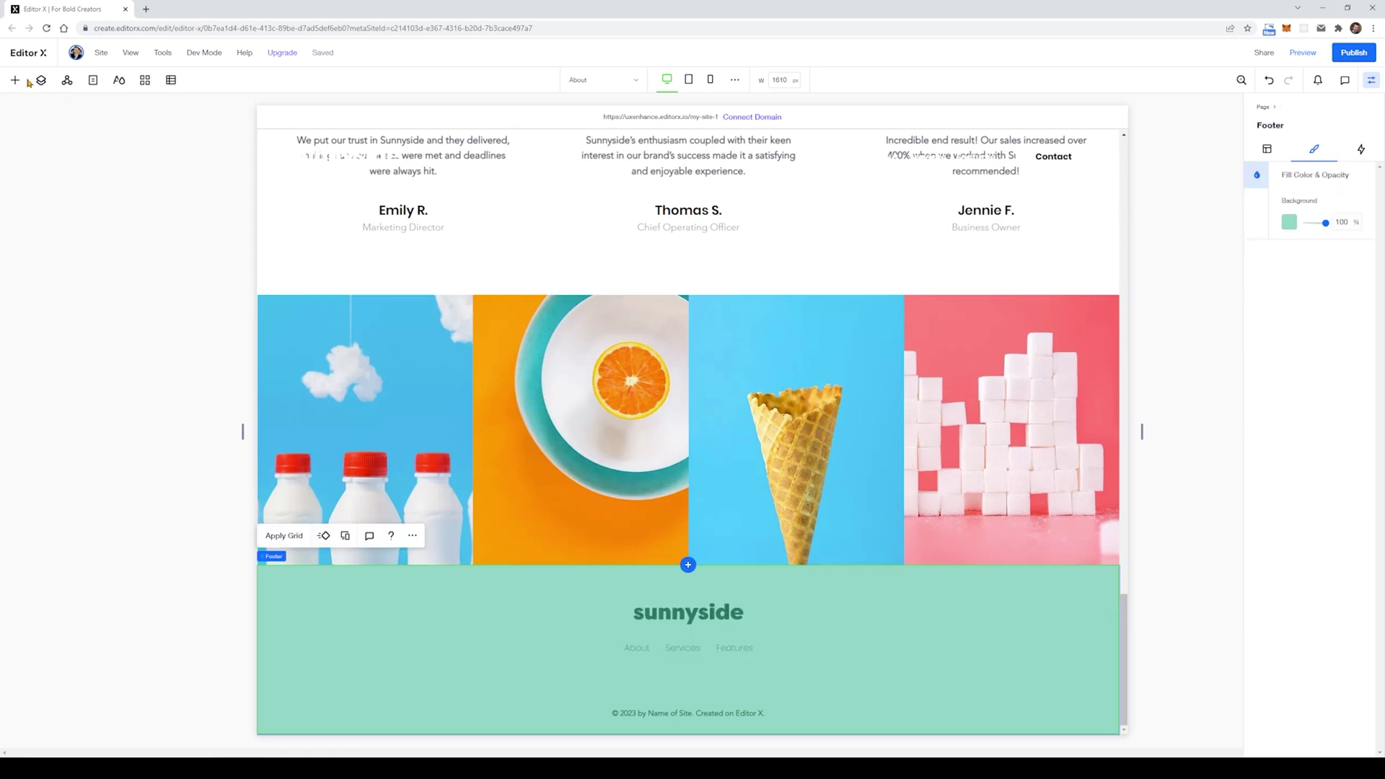
Step: Add a container centred in the footer between the menu and the copyright line and divide it into four grid columns
left_click(16, 80)
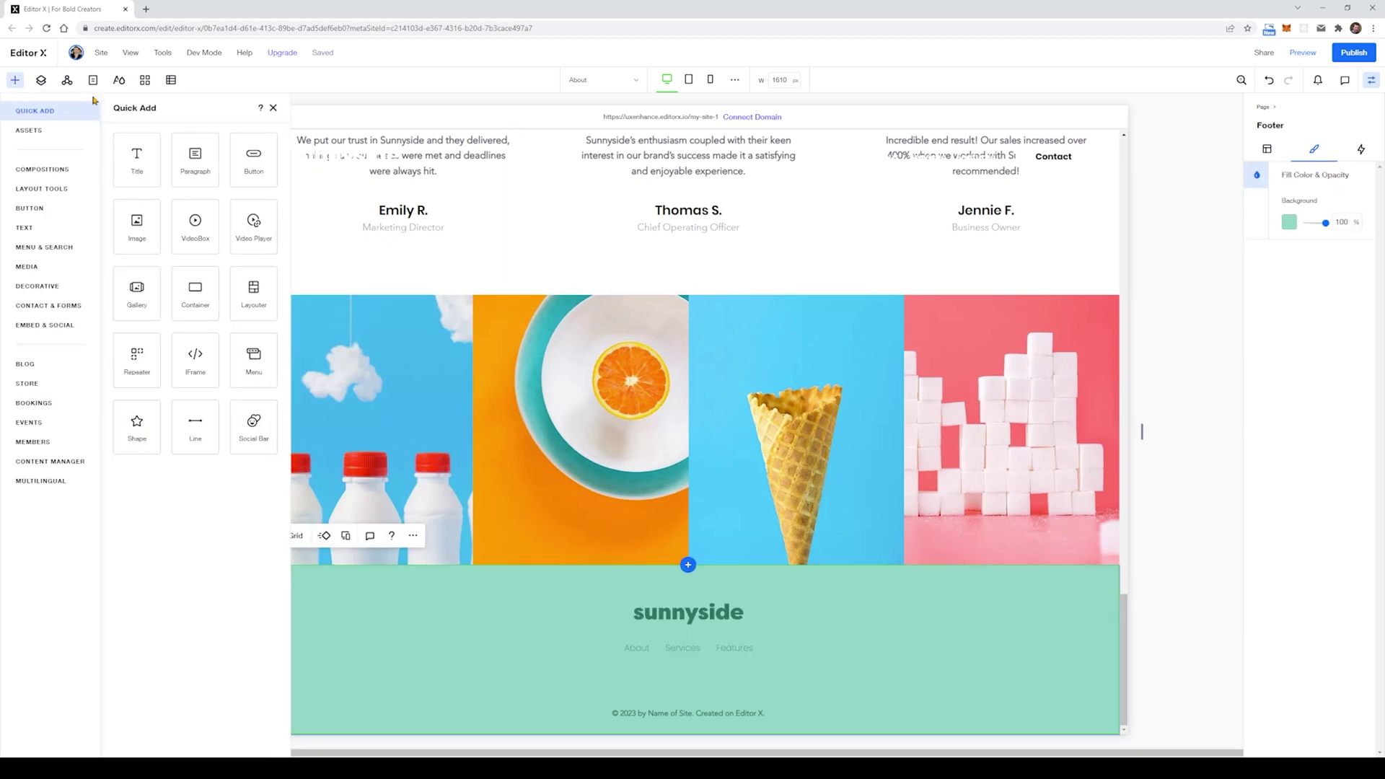
left_click(202, 296)
left_click_drag(686, 433, 619, 678)
left_click_drag(713, 676, 715, 676)
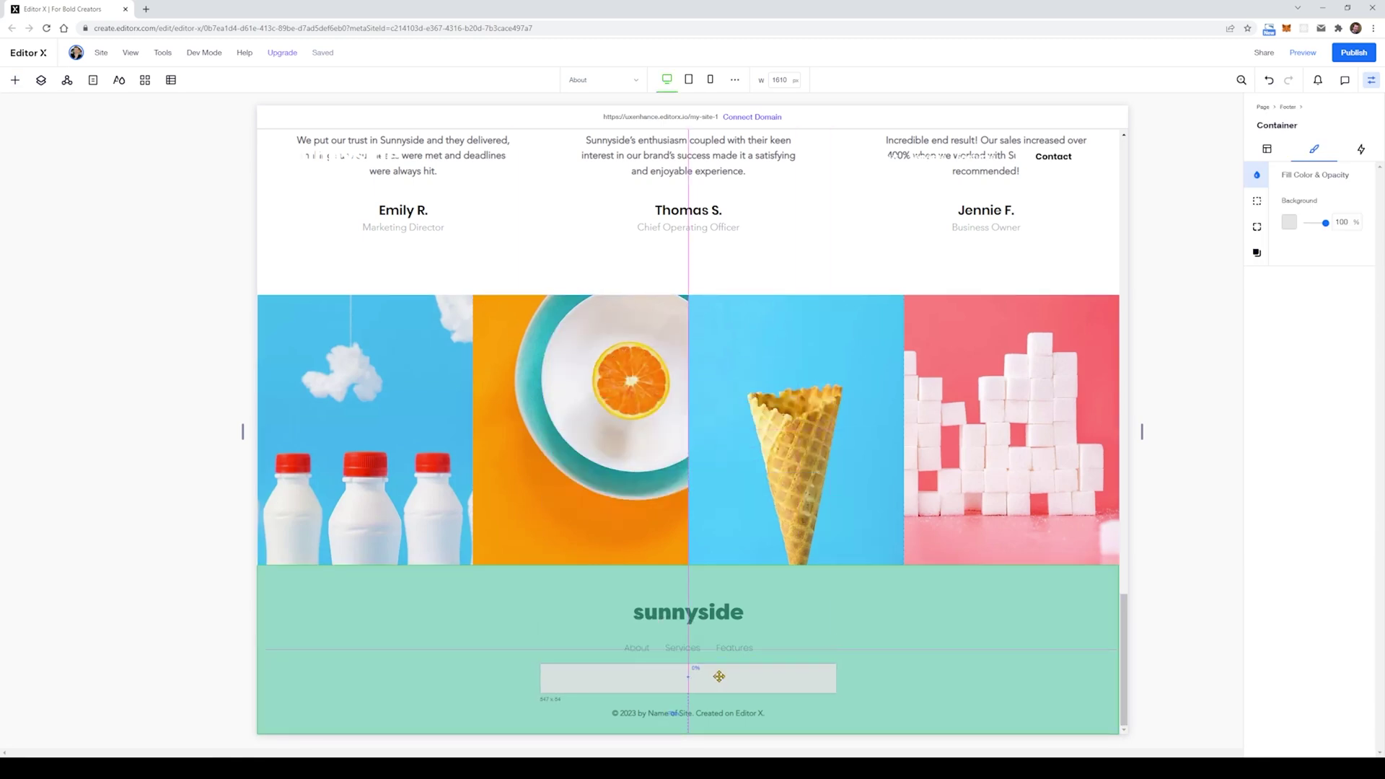
left_click(565, 635)
left_click(742, 488)
Step: Upload icon-facebook.svg from the images folder as vector art and add it to the page
key("alt+Tab")
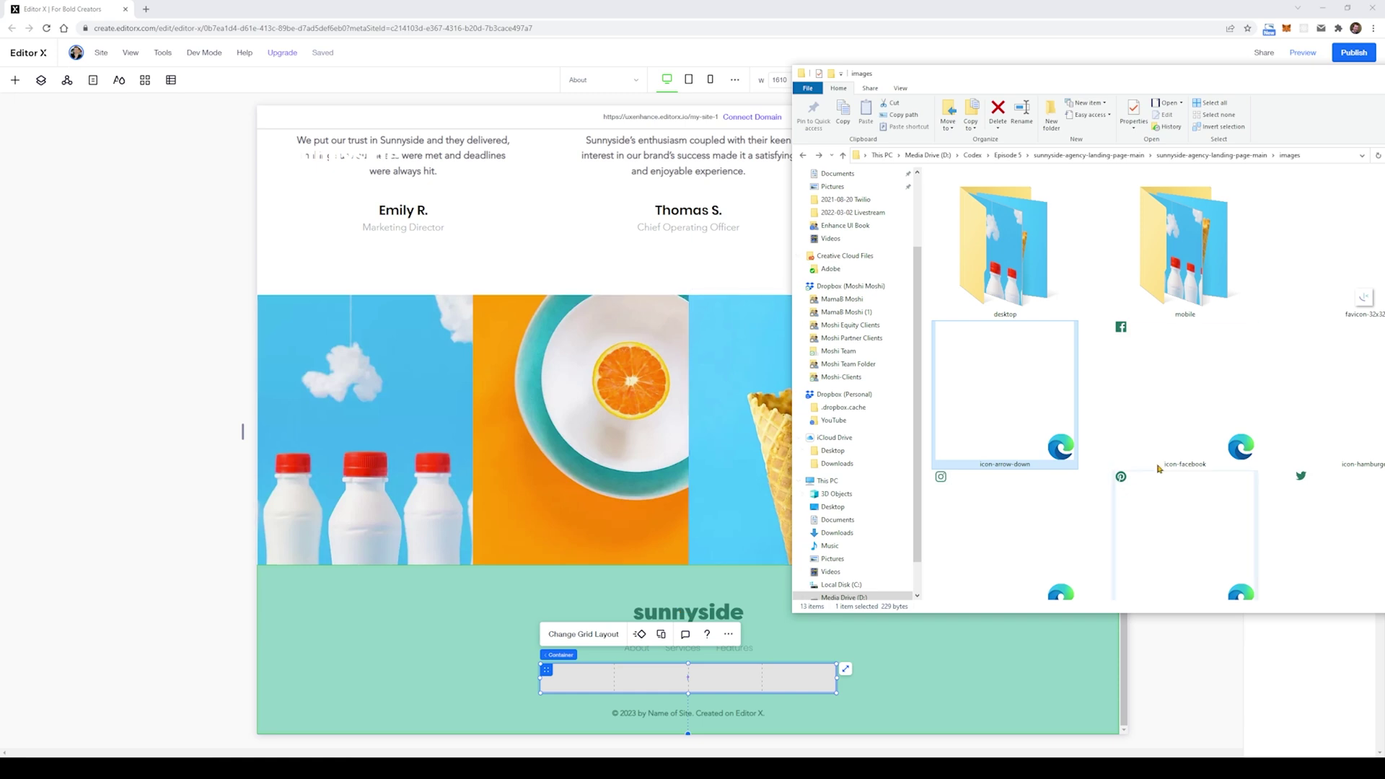
left_click(470, 658)
left_click(14, 79)
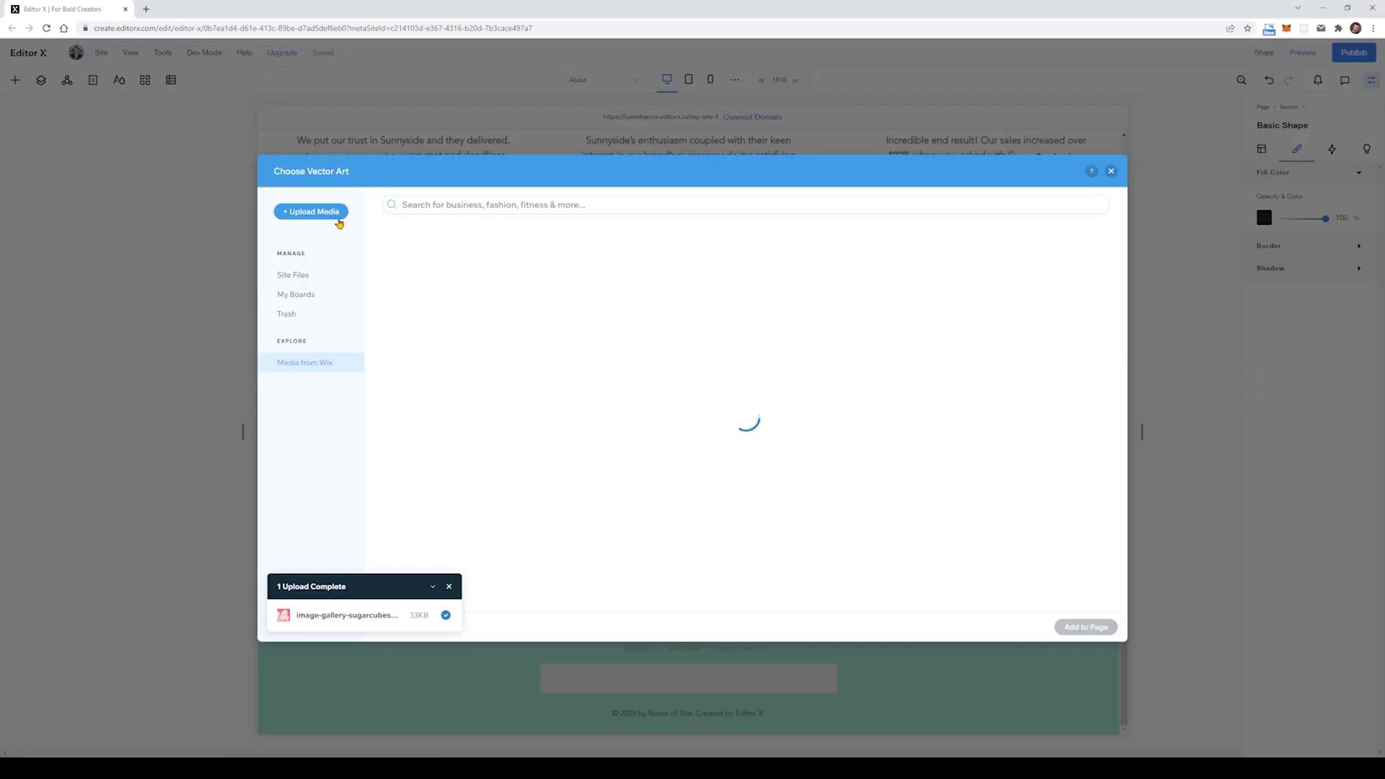
left_click(311, 211)
key("alt+Tab")
left_click_drag(1107, 460, 714, 396)
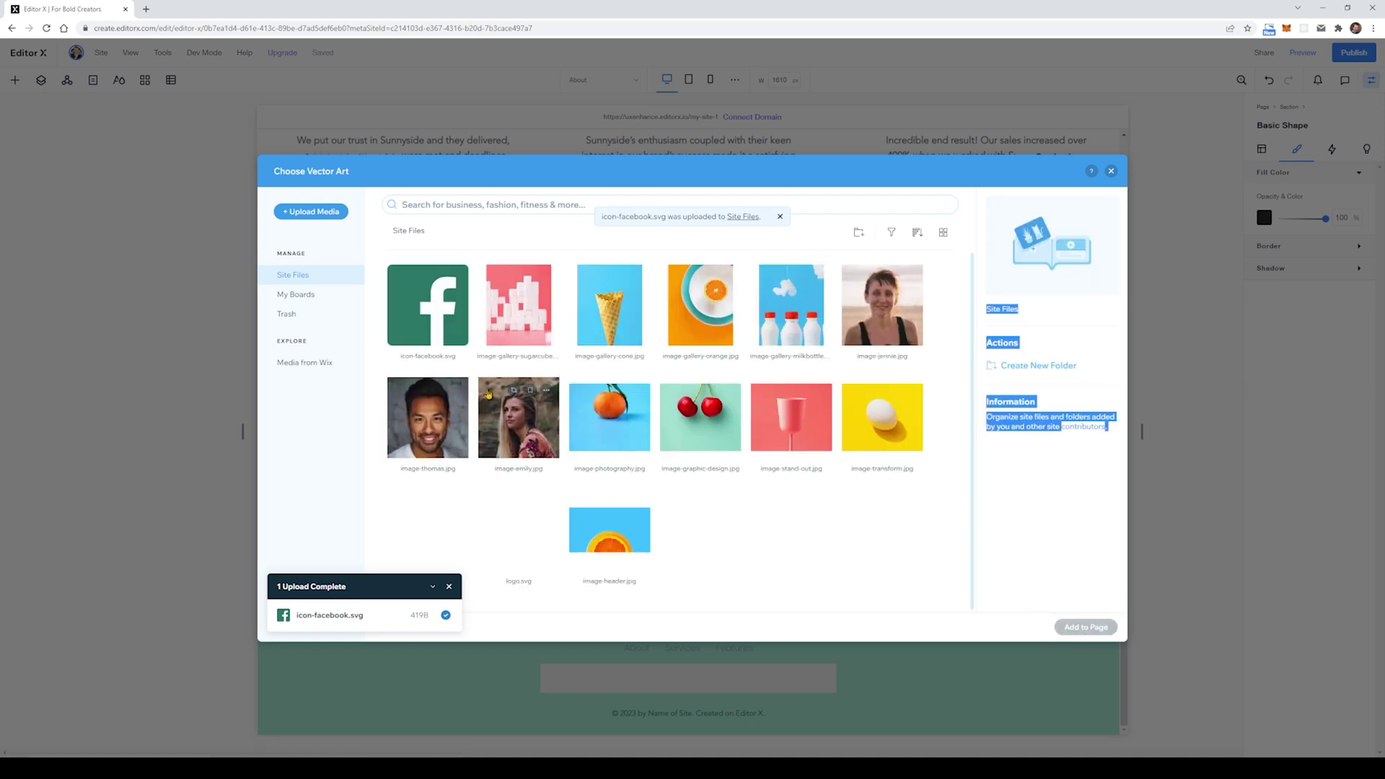
left_click(1086, 627)
Step: Place the Facebook icon in the footer container's first column, check the icon in the XD design, and set its width to 20 px
left_click_drag(648, 370, 570, 670)
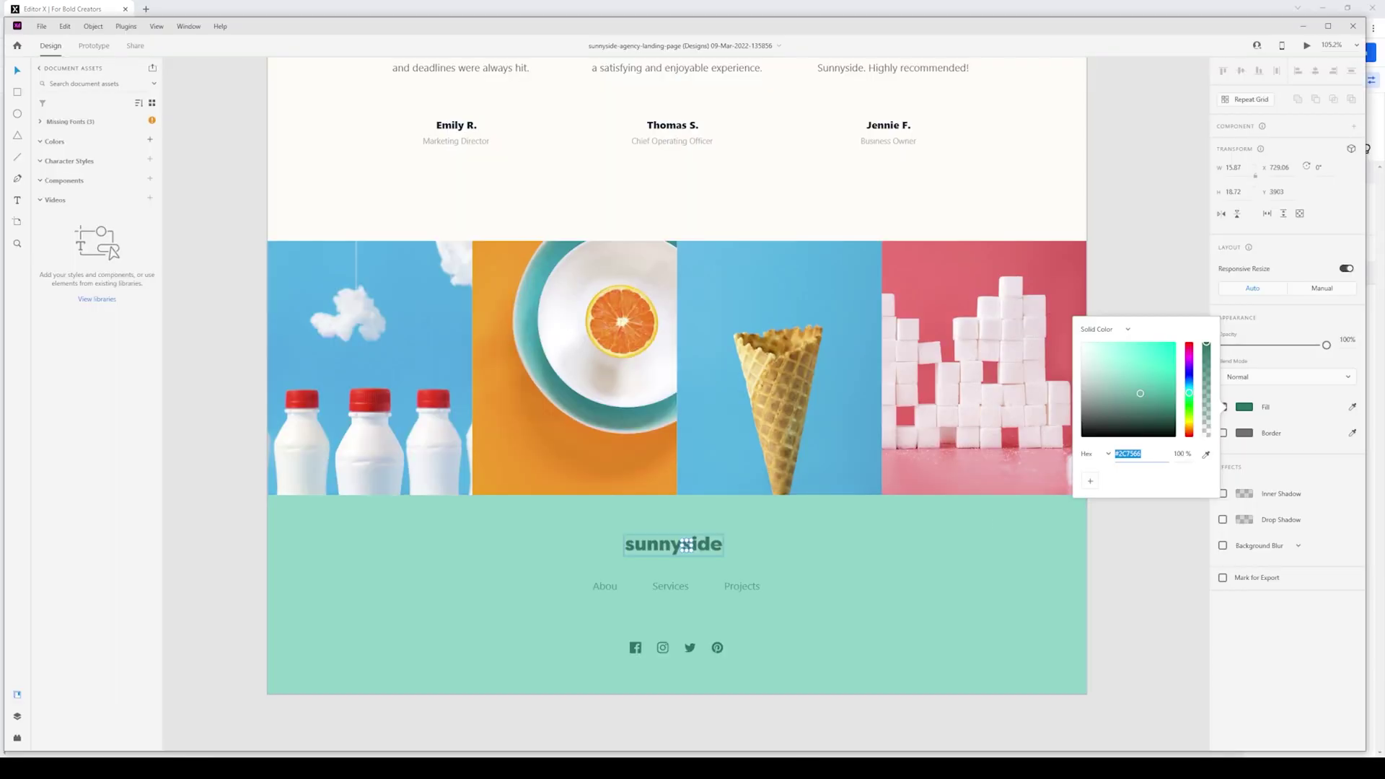
left_click(933, 596)
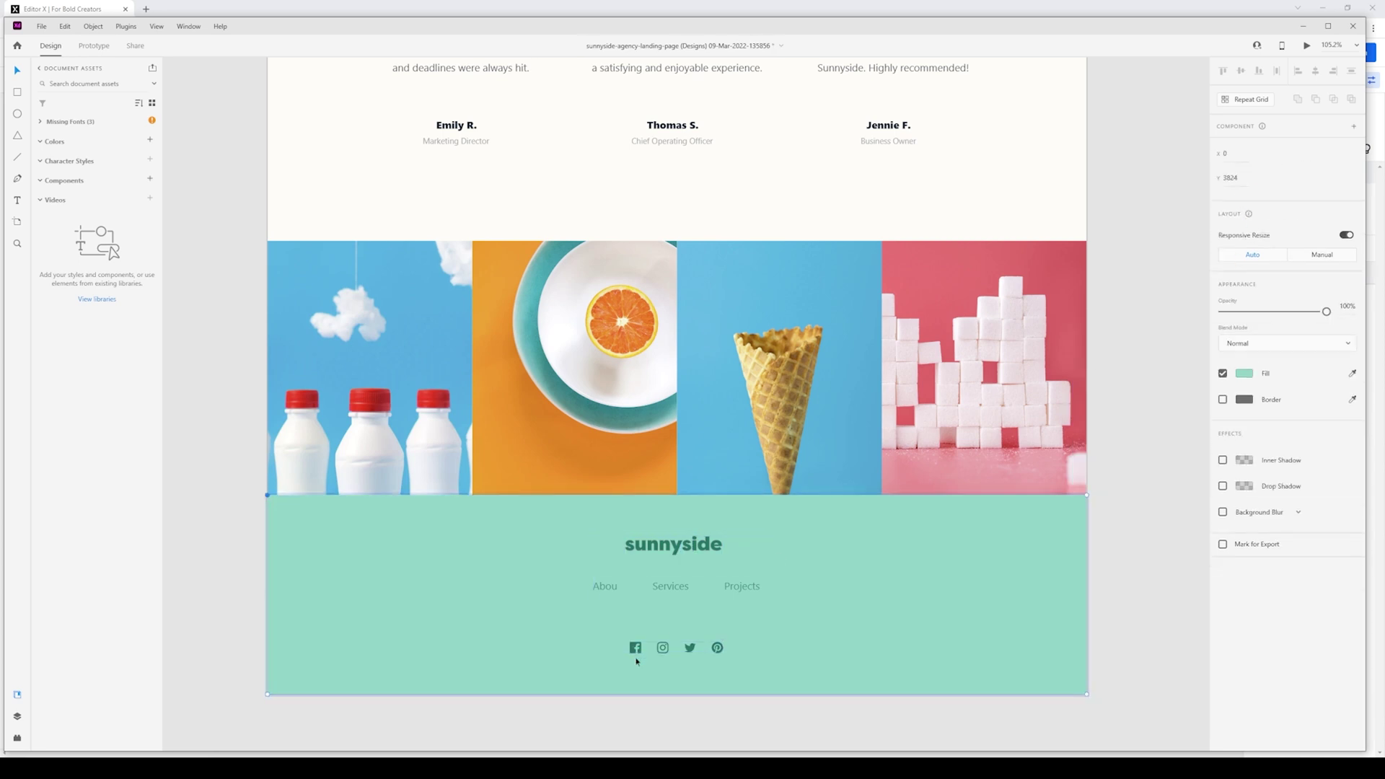
scroll(635, 656, "up", 4)
left_click(635, 636, "ctrl")
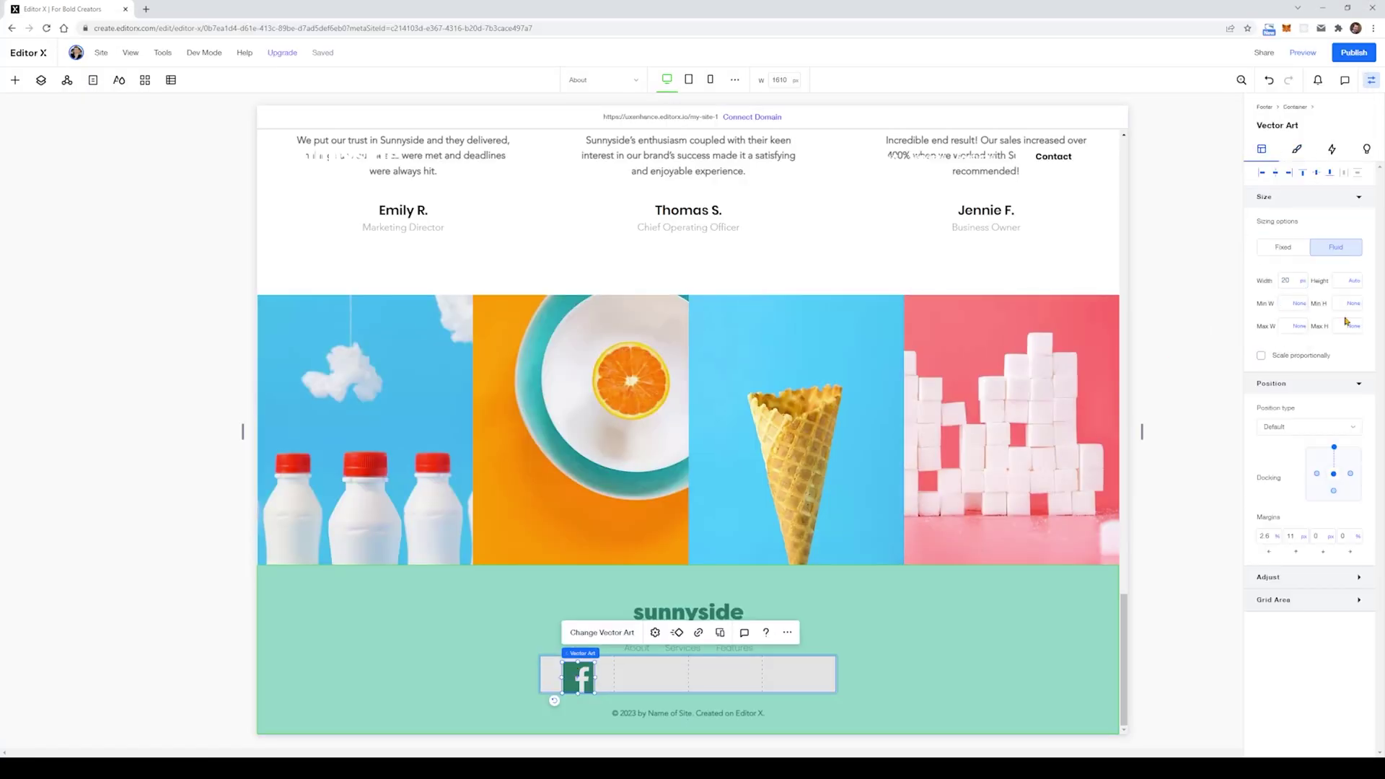
left_click(649, 675)
Step: Narrow the footer's icon container from both sides to about 12.5% width, keeping it centred under the menu
left_click_drag(540, 675, 629, 677)
left_click_drag(837, 677, 739, 678)
left_click(915, 684)
scroll(914, 683, "up", 1)
scroll(915, 684, "down", 1)
left_click(685, 677)
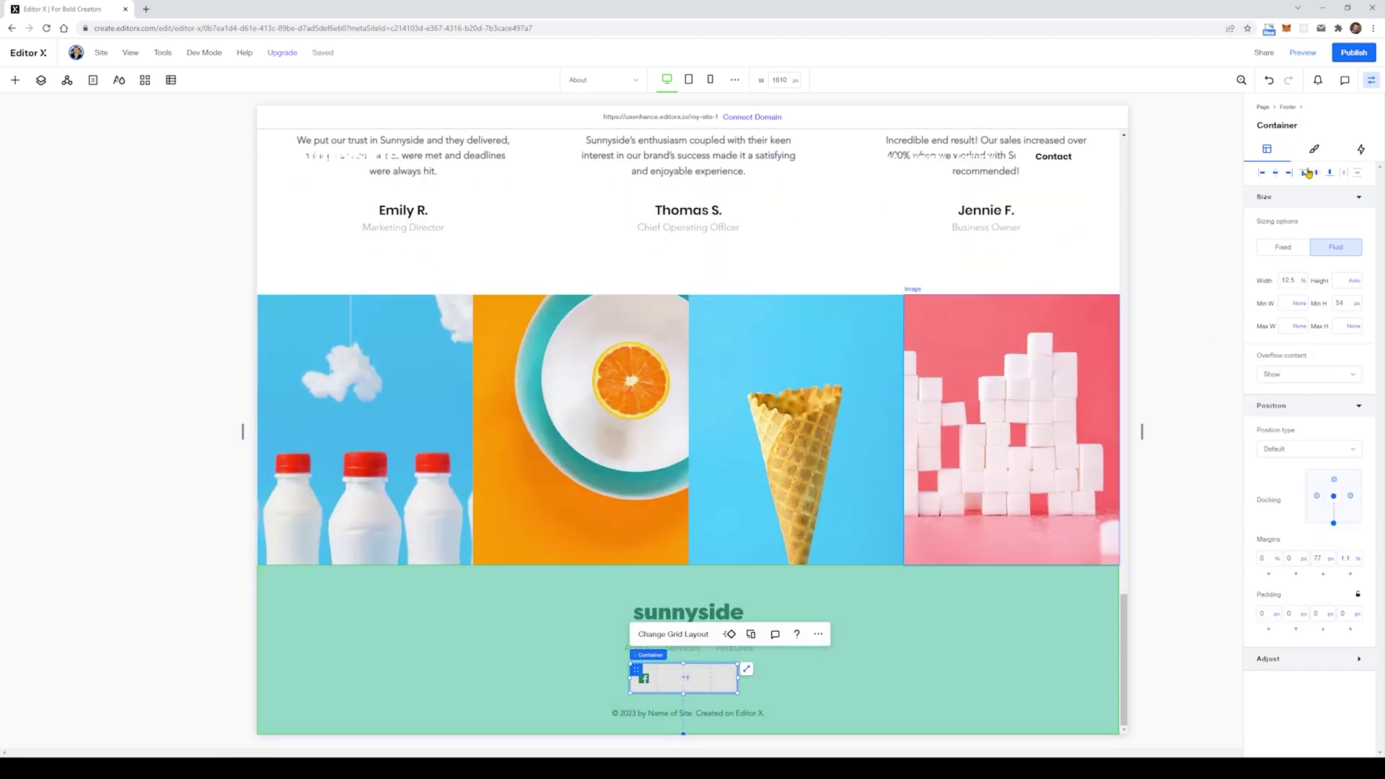
Step: Add a social bar and place it centred in the footer between the menu and the copyright line
left_click(15, 81)
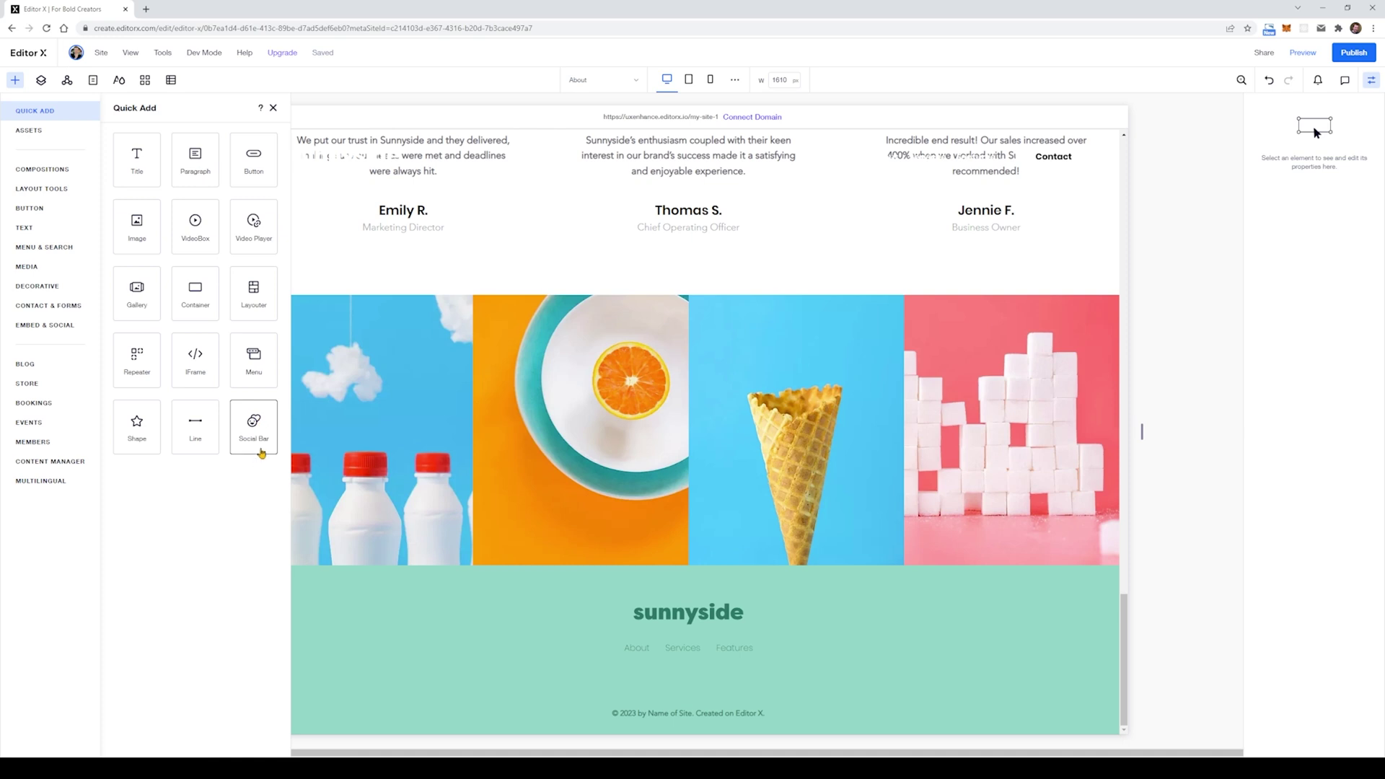
left_click(261, 452)
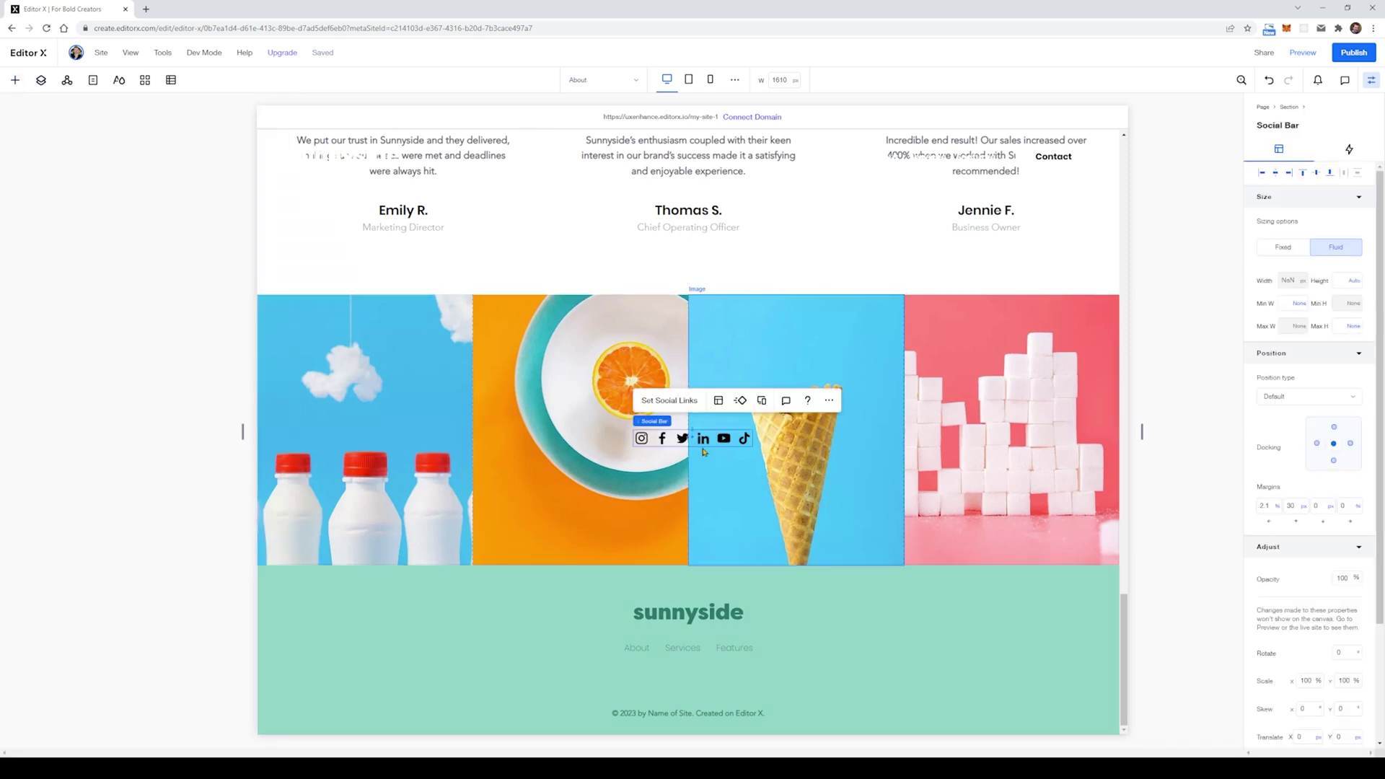
left_click_drag(704, 564, 696, 675)
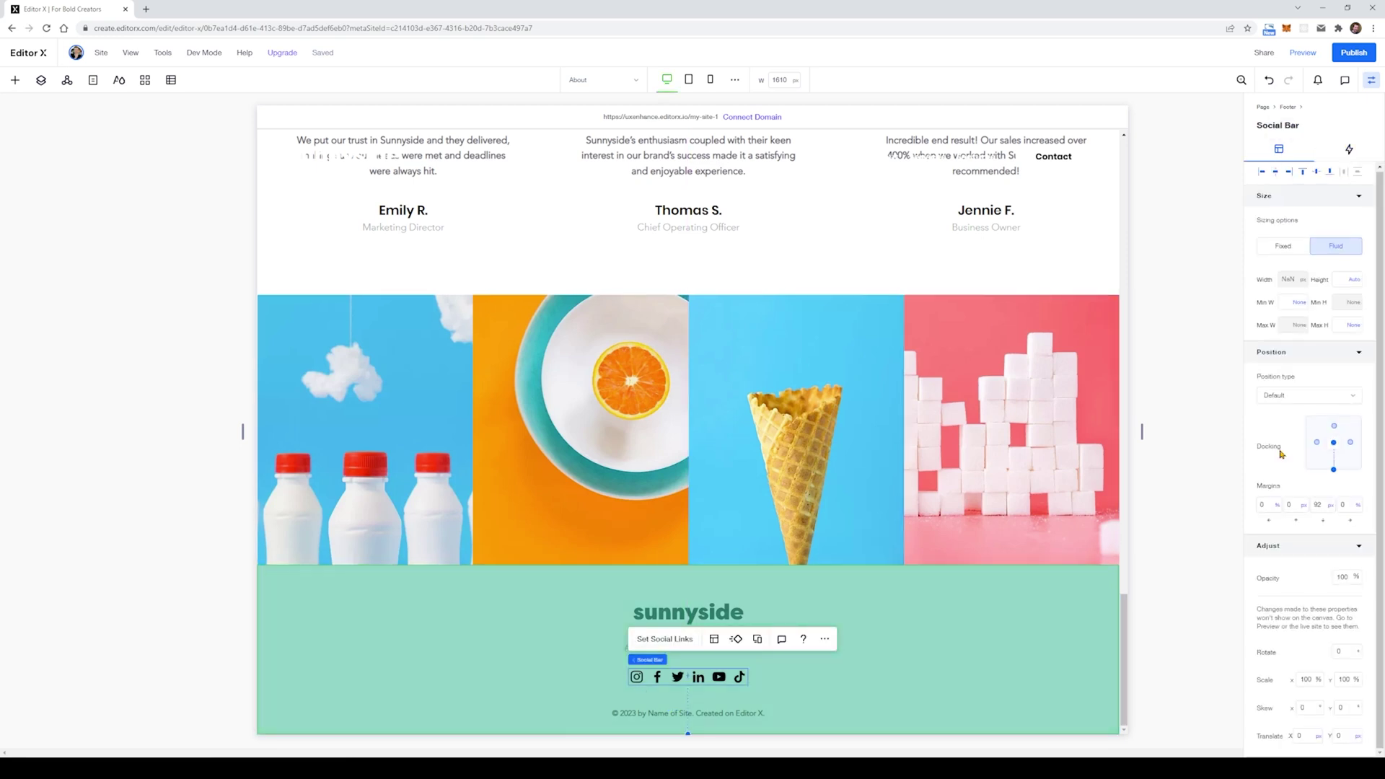
Step: Remove the TikTok, LinkedIn and YouTube icons from the social bar and reorder the rest so Facebook comes first
left_click(714, 639)
left_click(664, 639)
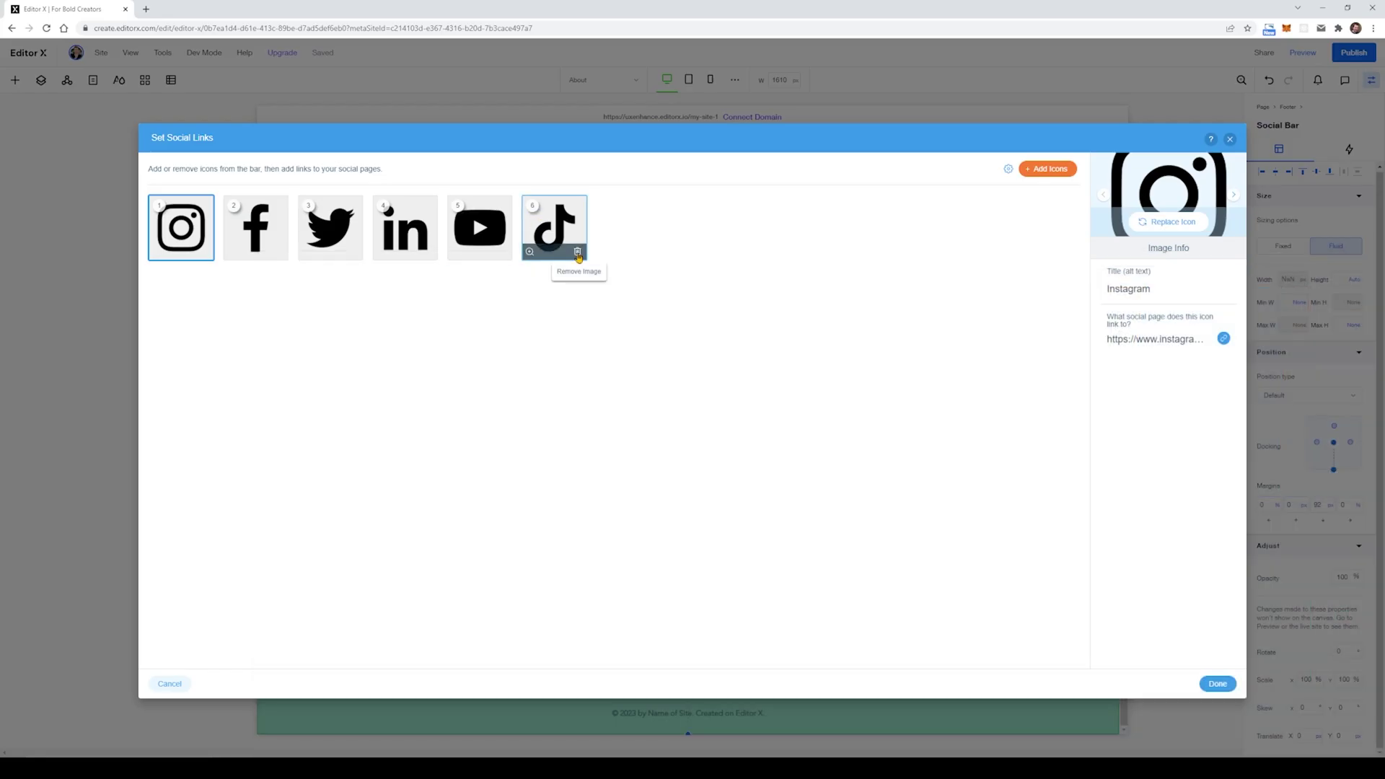
left_click(575, 254)
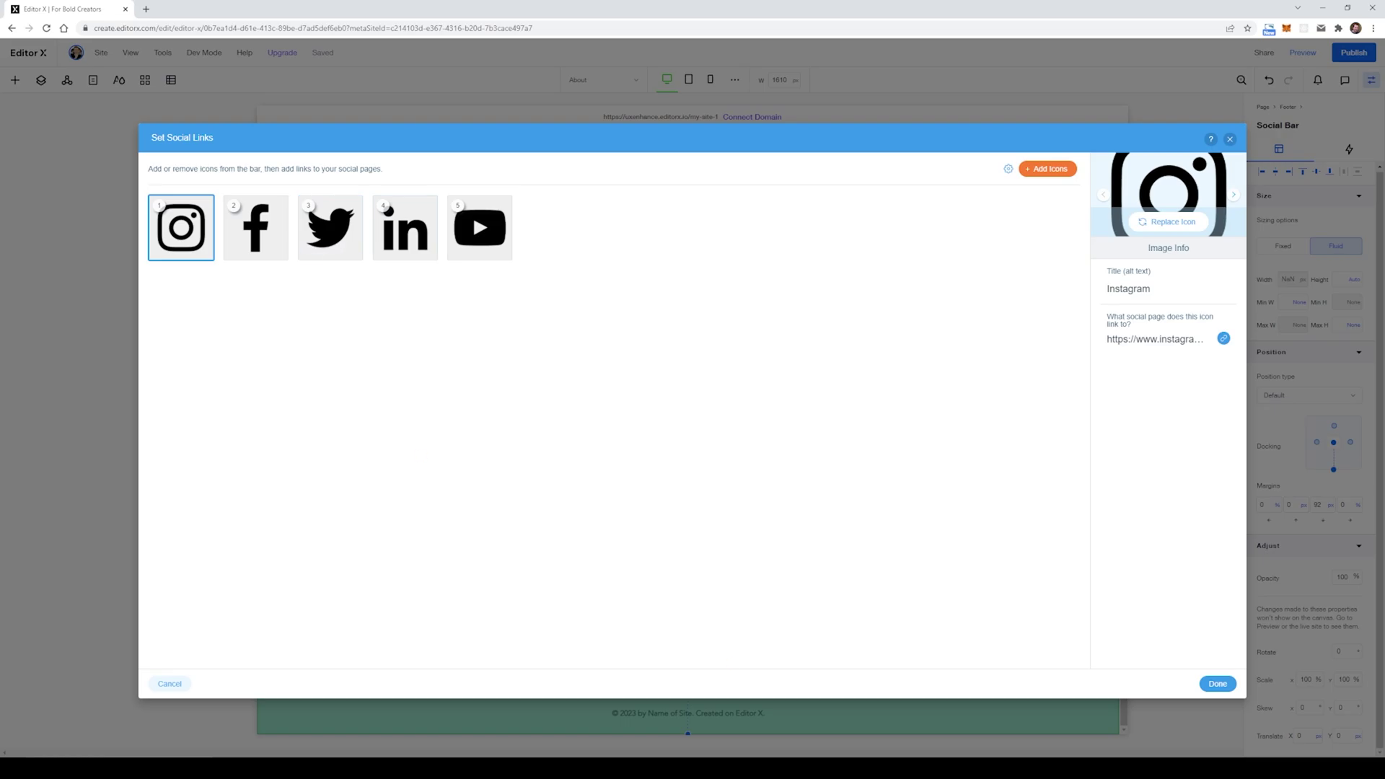
left_click_drag(257, 226, 167, 229)
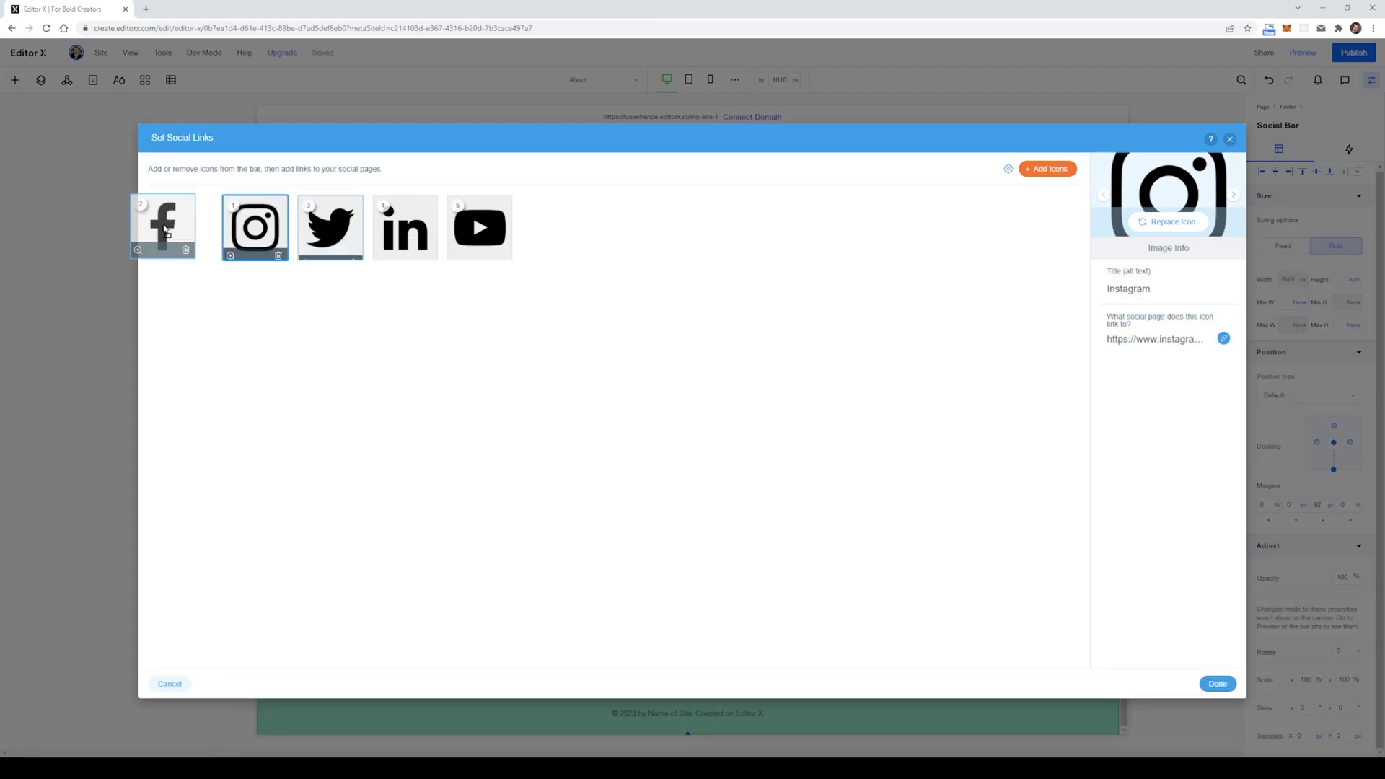
left_click(429, 255)
left_click(429, 256)
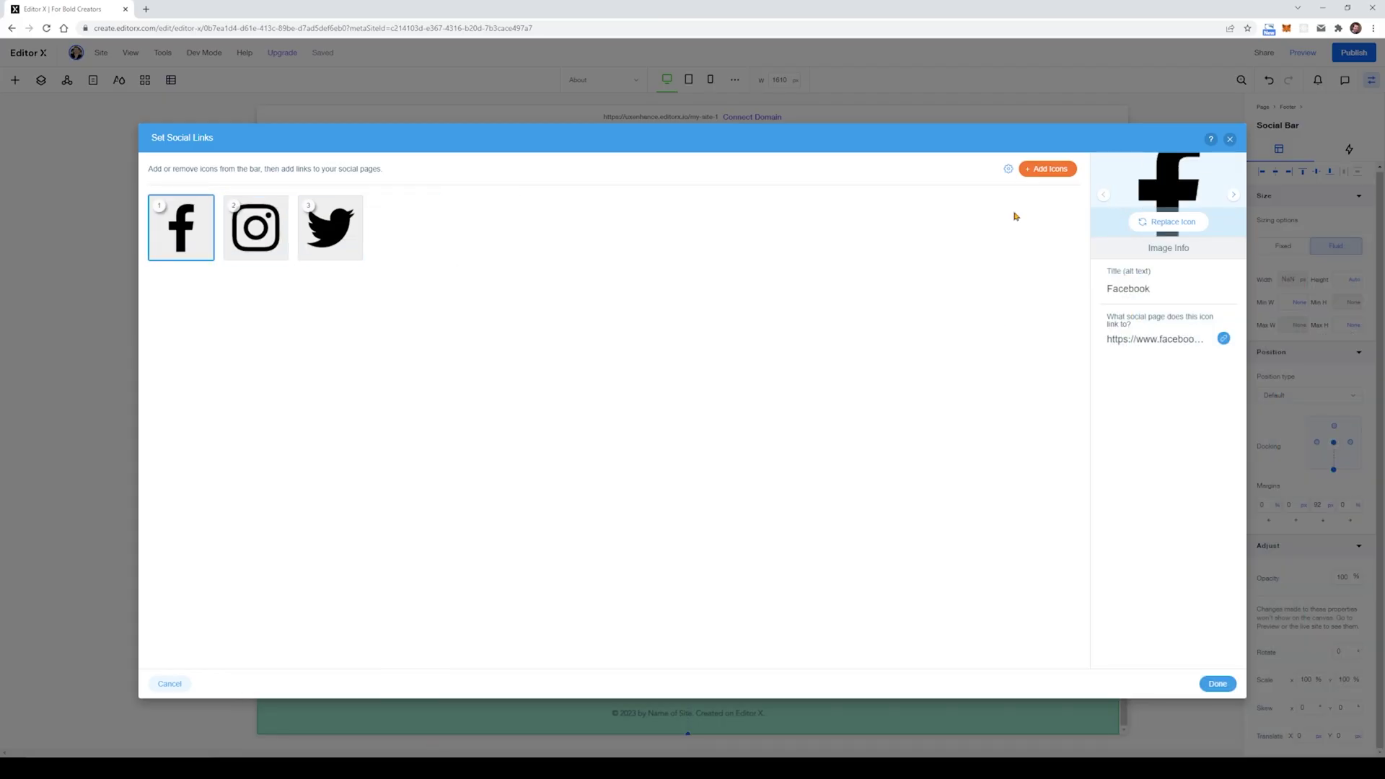
Step: Search the icon library for "pint" and add a Pinterest icon to the end of the social bar
left_click(1047, 168)
left_click(461, 201)
type("pint")
key("Return")
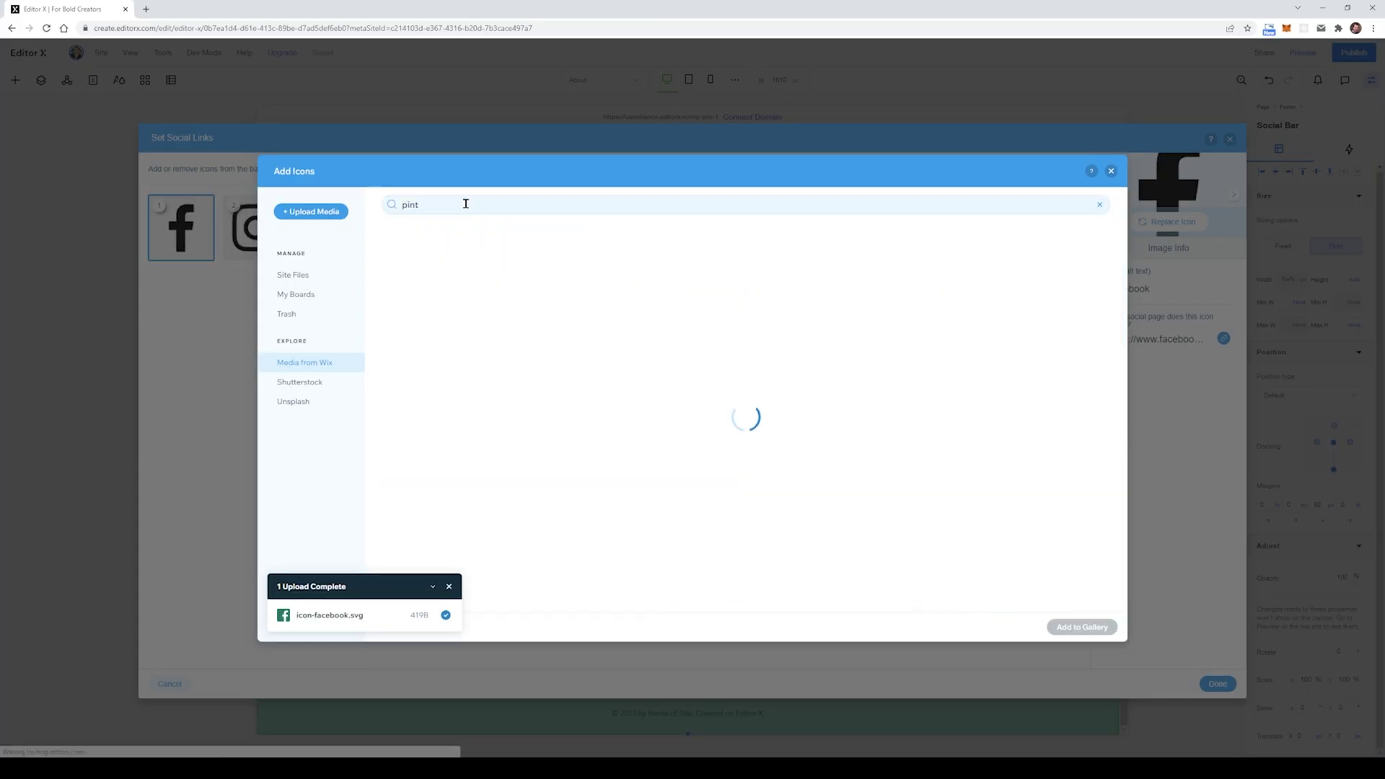
left_click(870, 381)
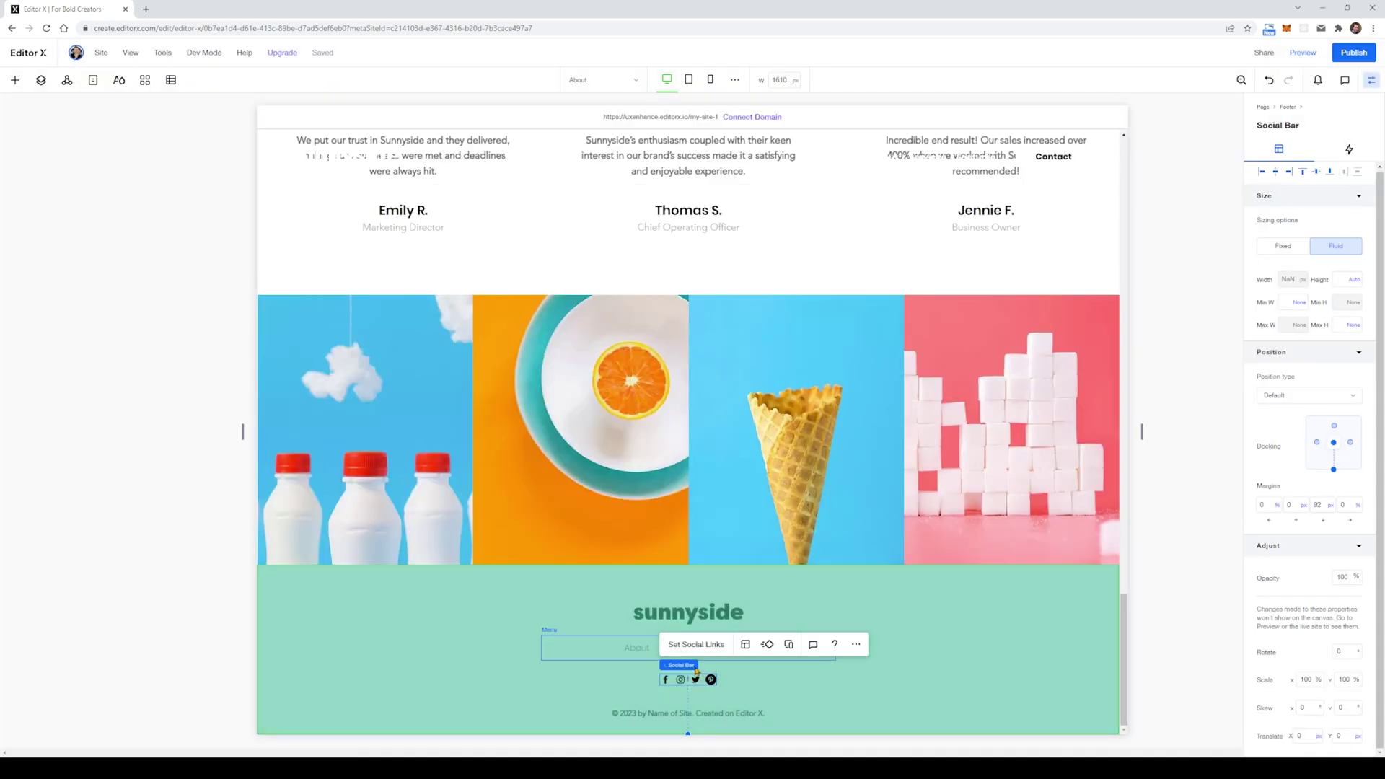
Step: Set the social bar's opacity to 60% and move it slightly lower in the footer
left_click(1346, 576)
left_click(1095, 574)
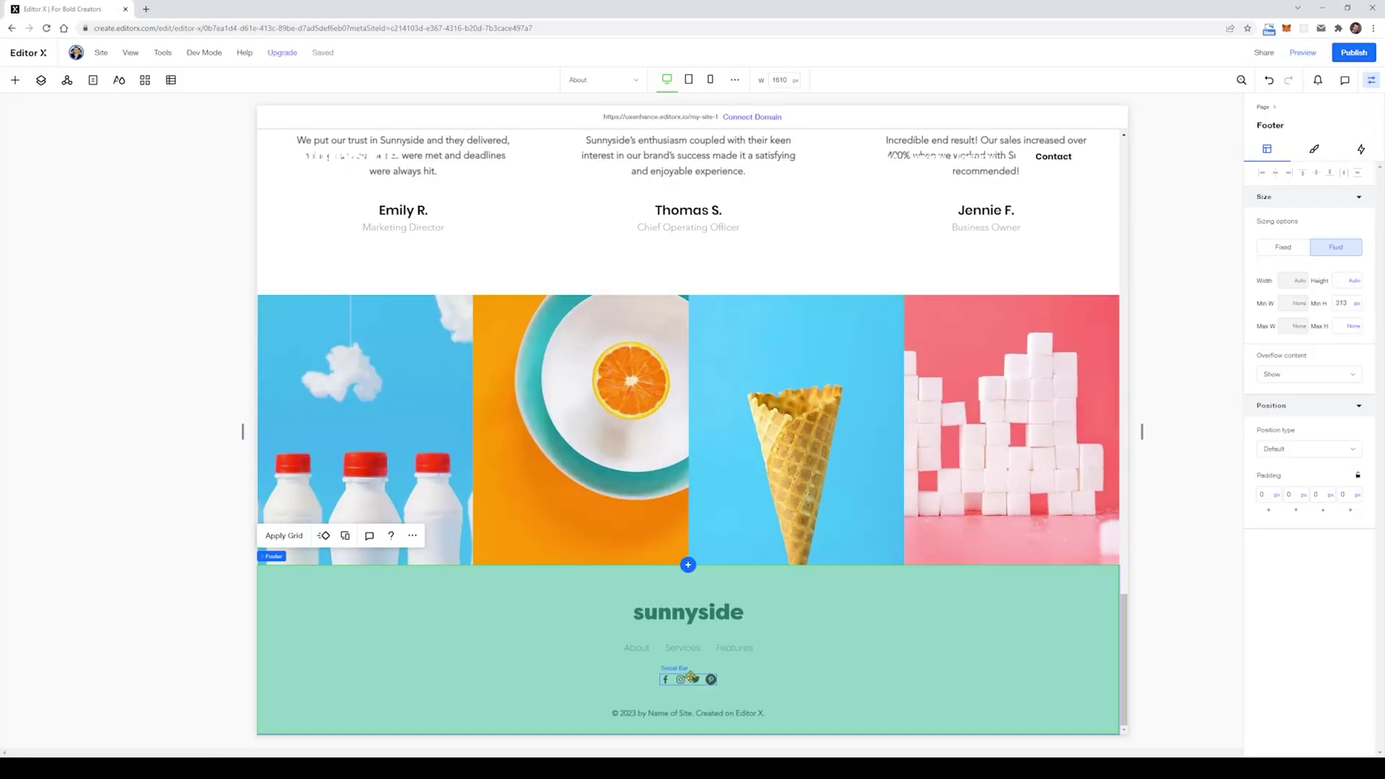
left_click(690, 676)
left_click(1137, 647)
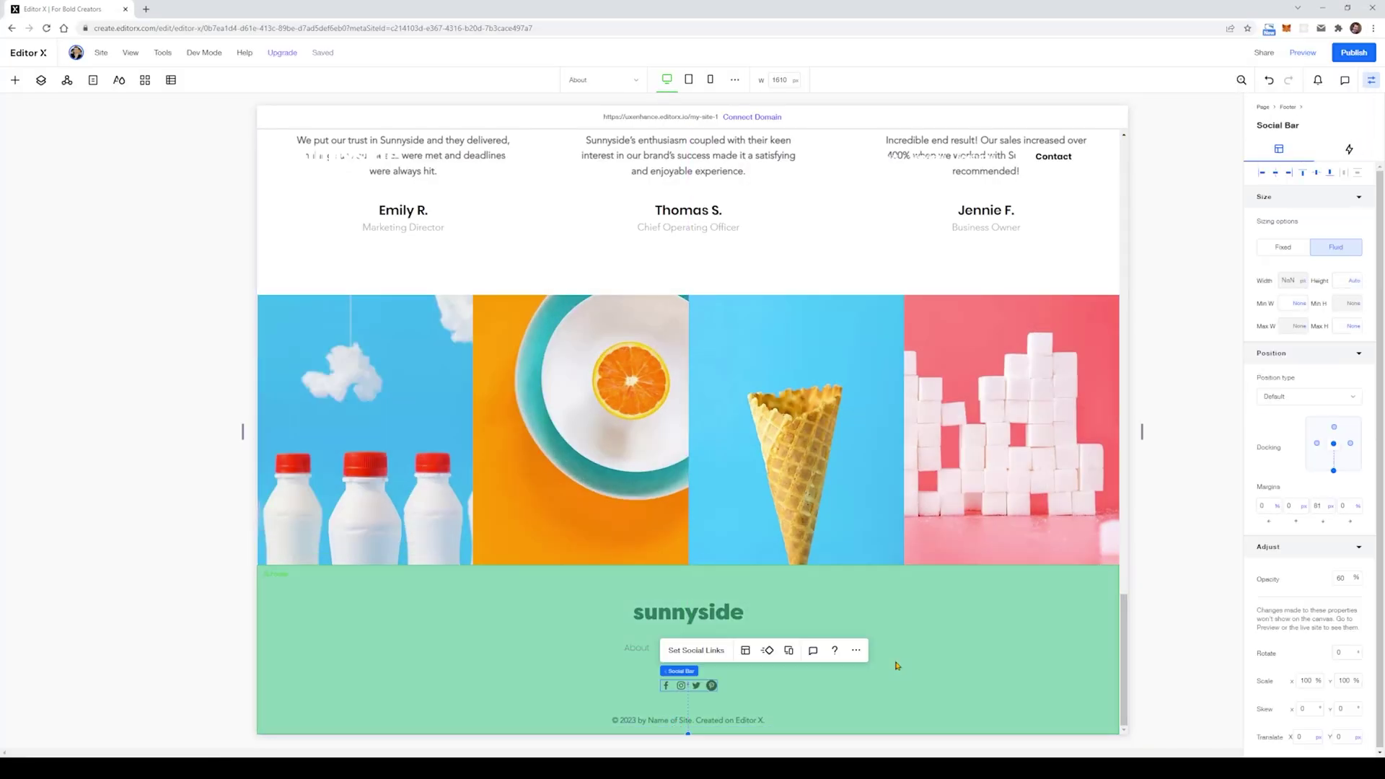
left_click(1144, 412)
Step: Compare the built page with the XD design side by side, section by section from the header to the footer
scroll(1143, 412, "up", 15)
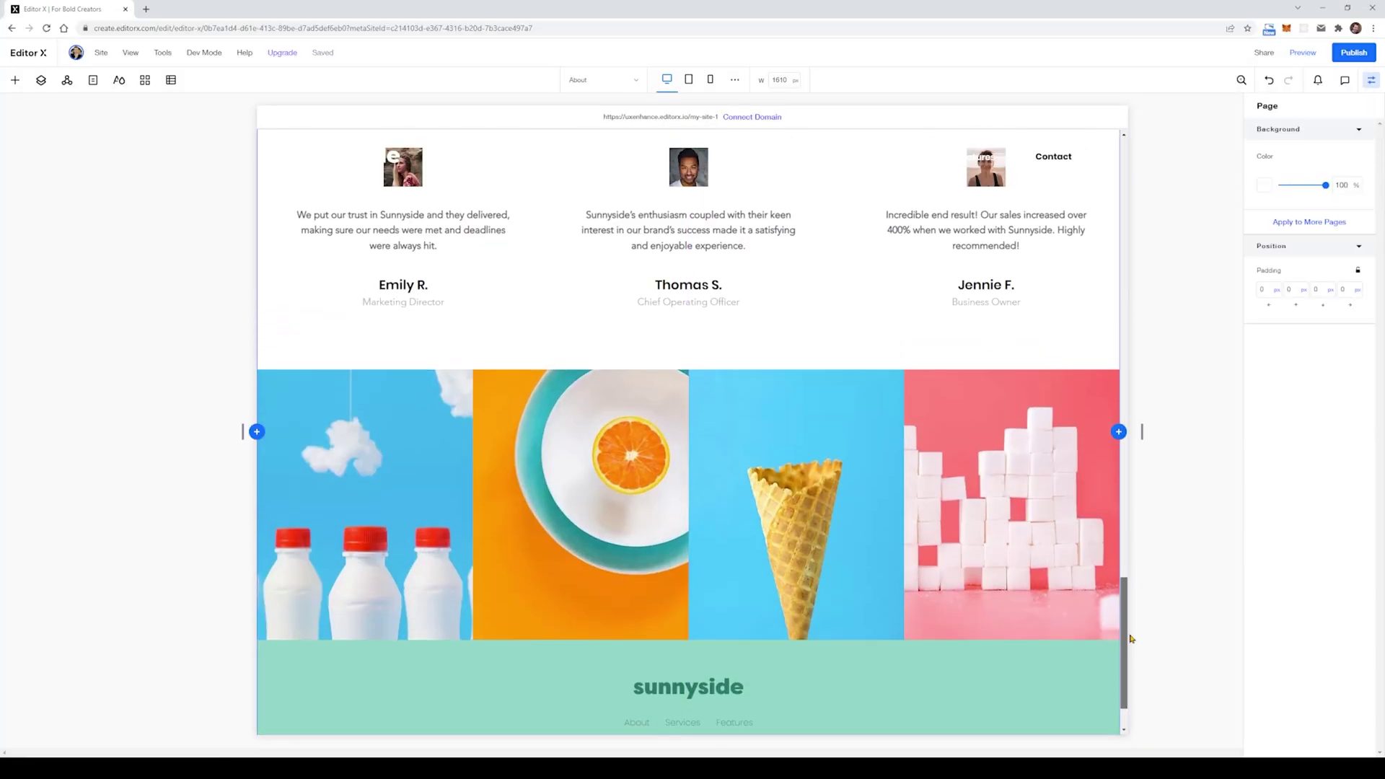
scroll(1143, 412, "up", 10)
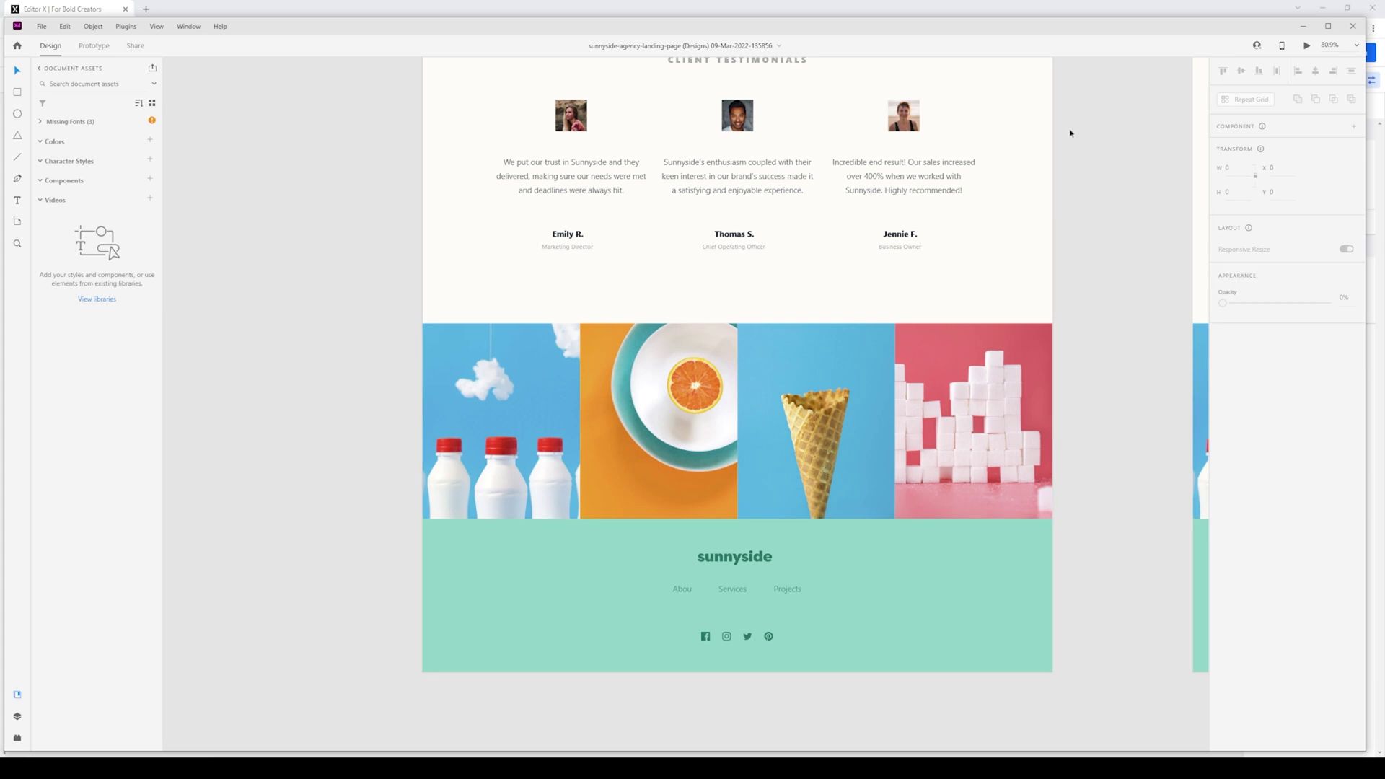
scroll(1073, 142, "up", 10)
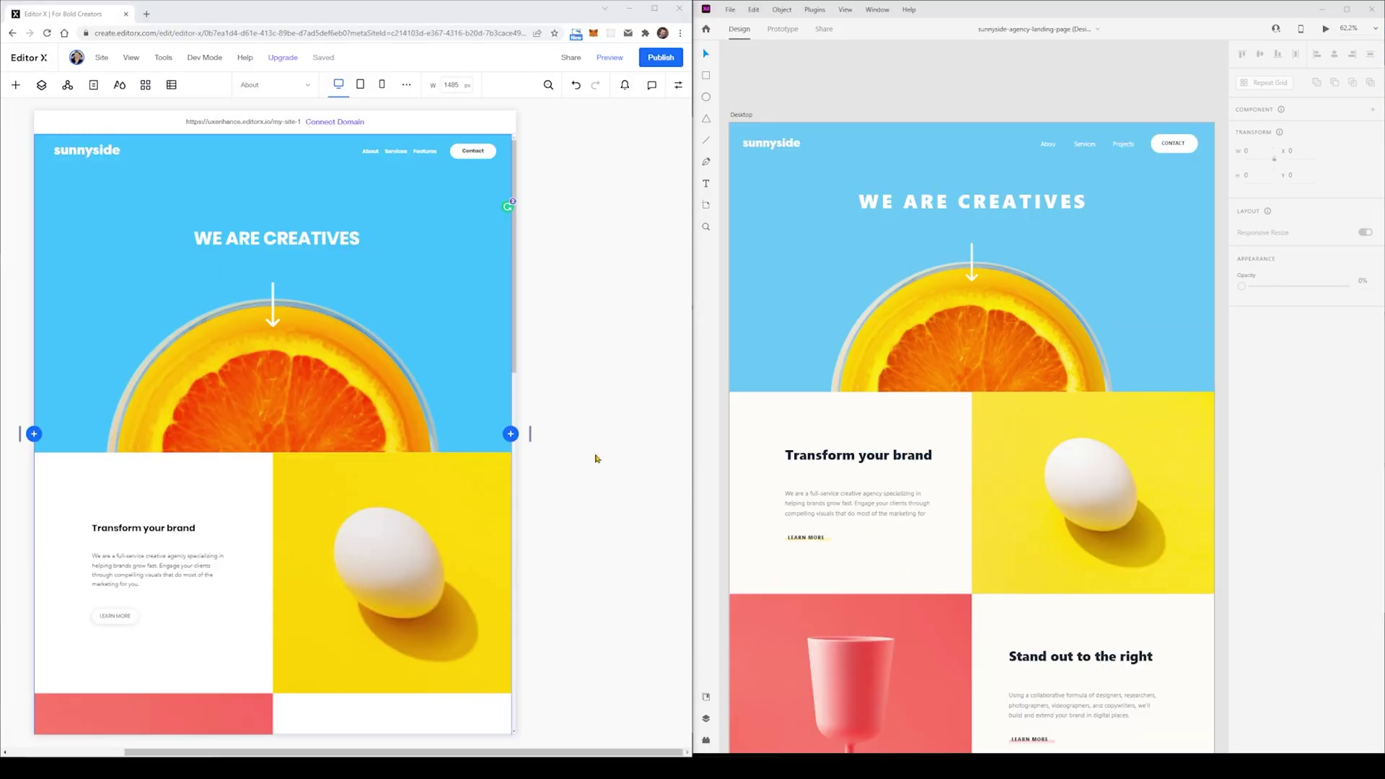
left_click(589, 287)
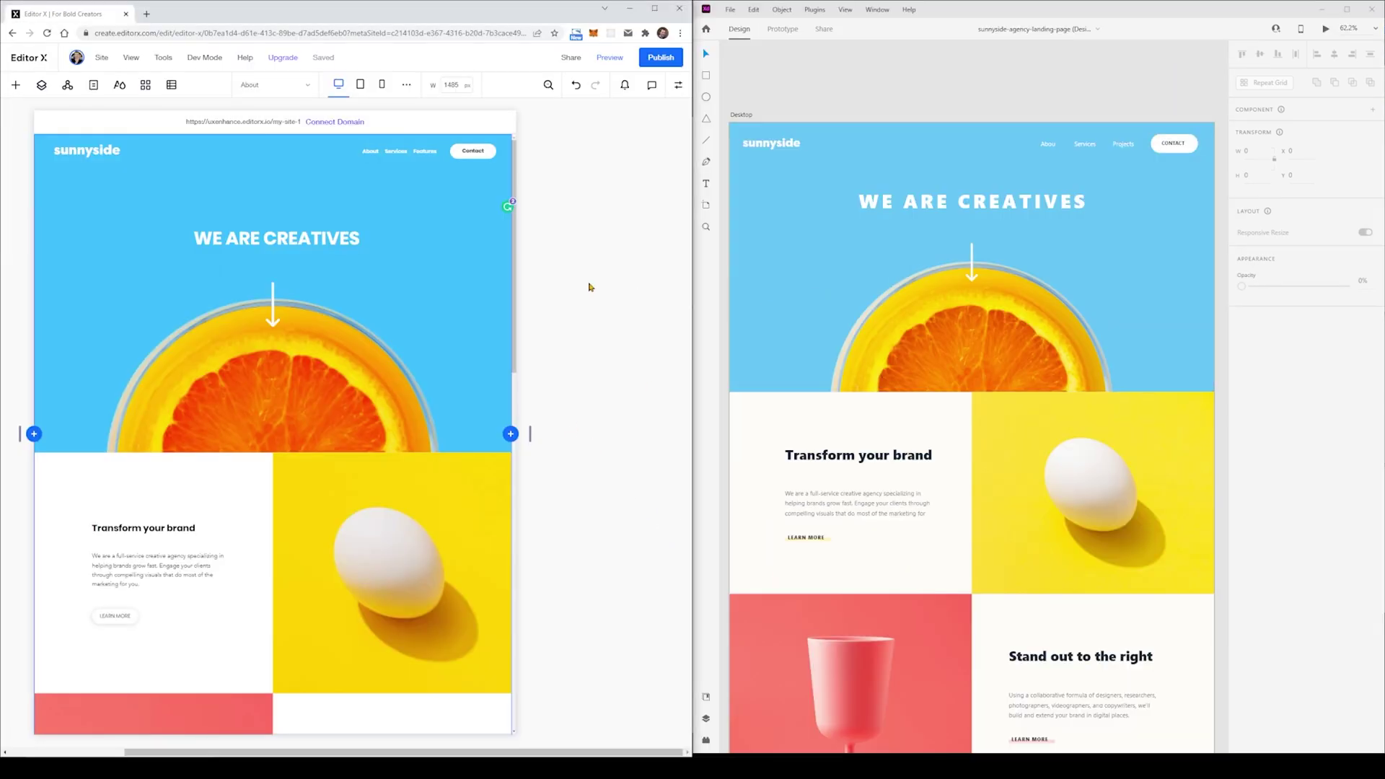
scroll(462, 336, "down", 5)
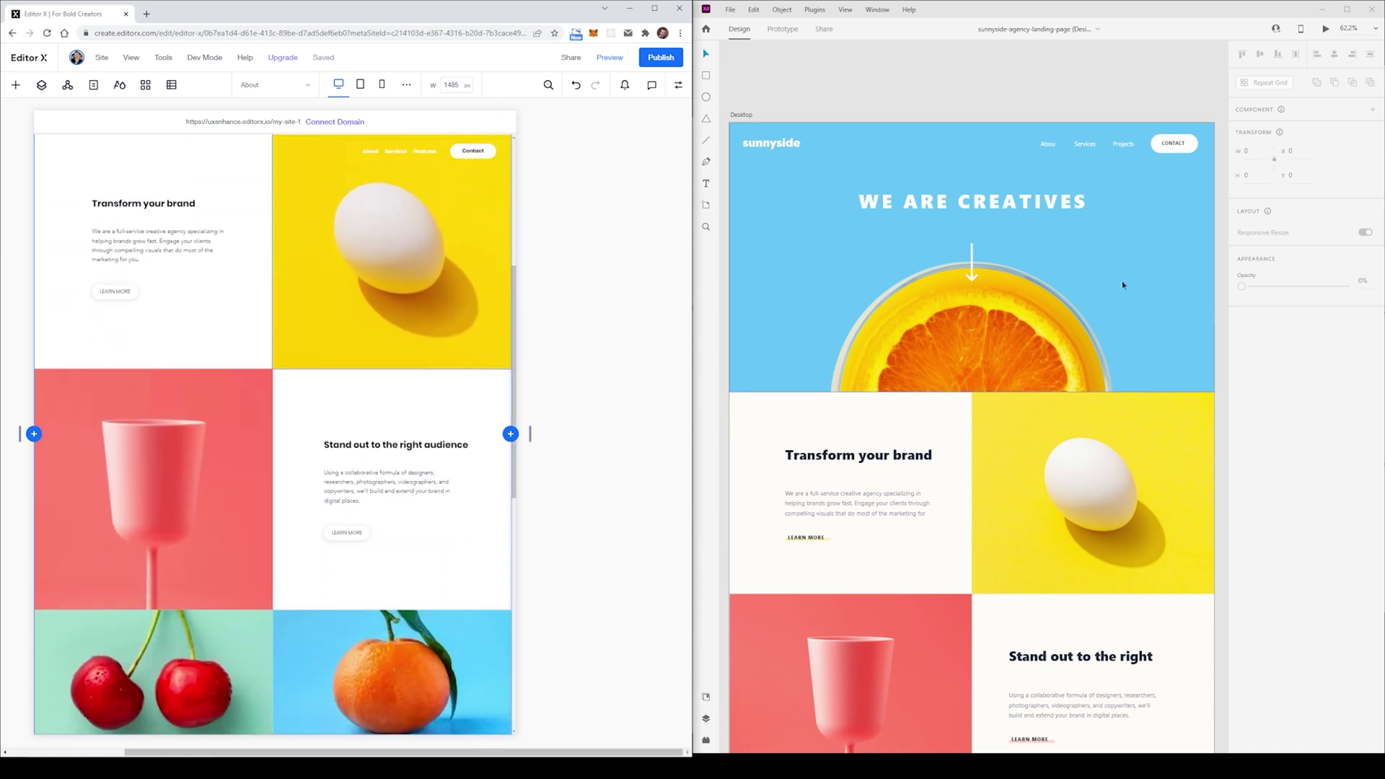
scroll(1078, 311, "down", 5)
scroll(1074, 342, "down", 1)
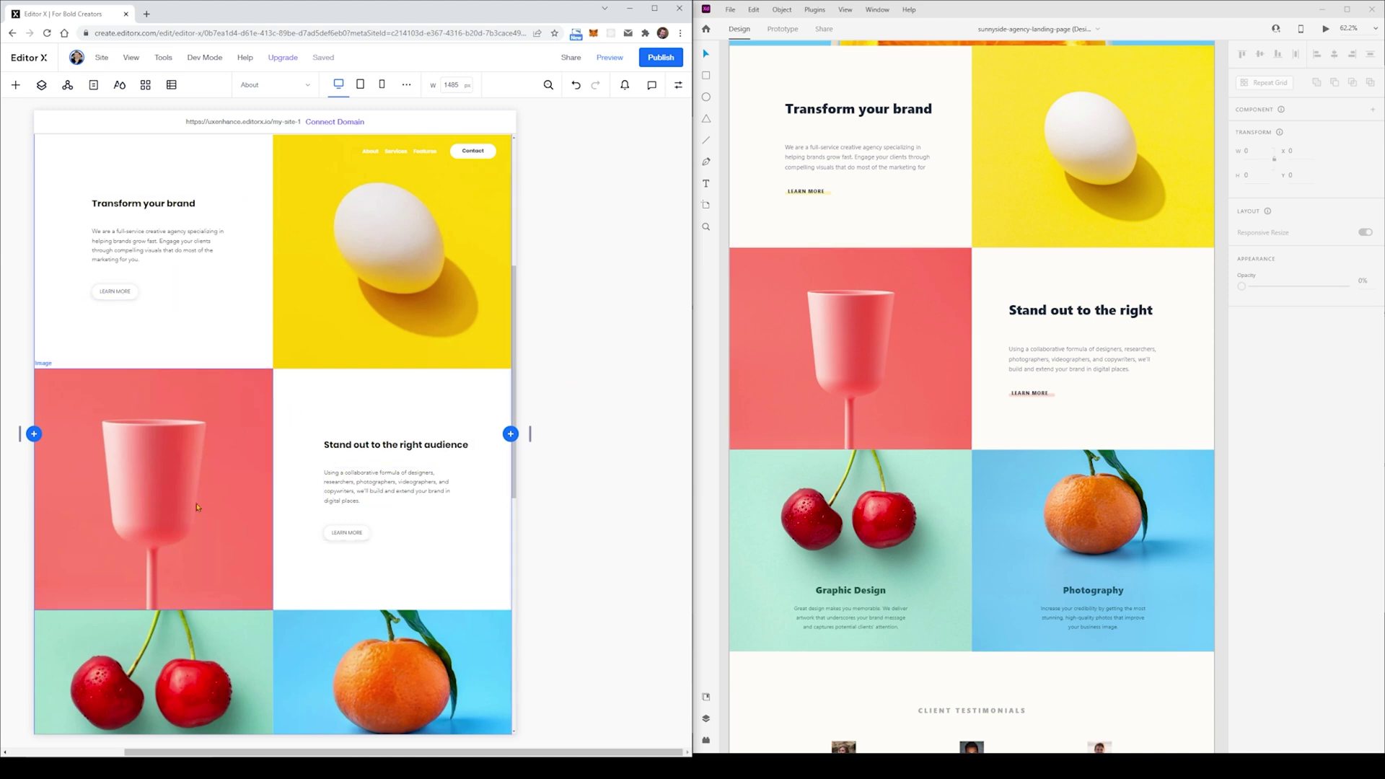
scroll(386, 521, "down", 6)
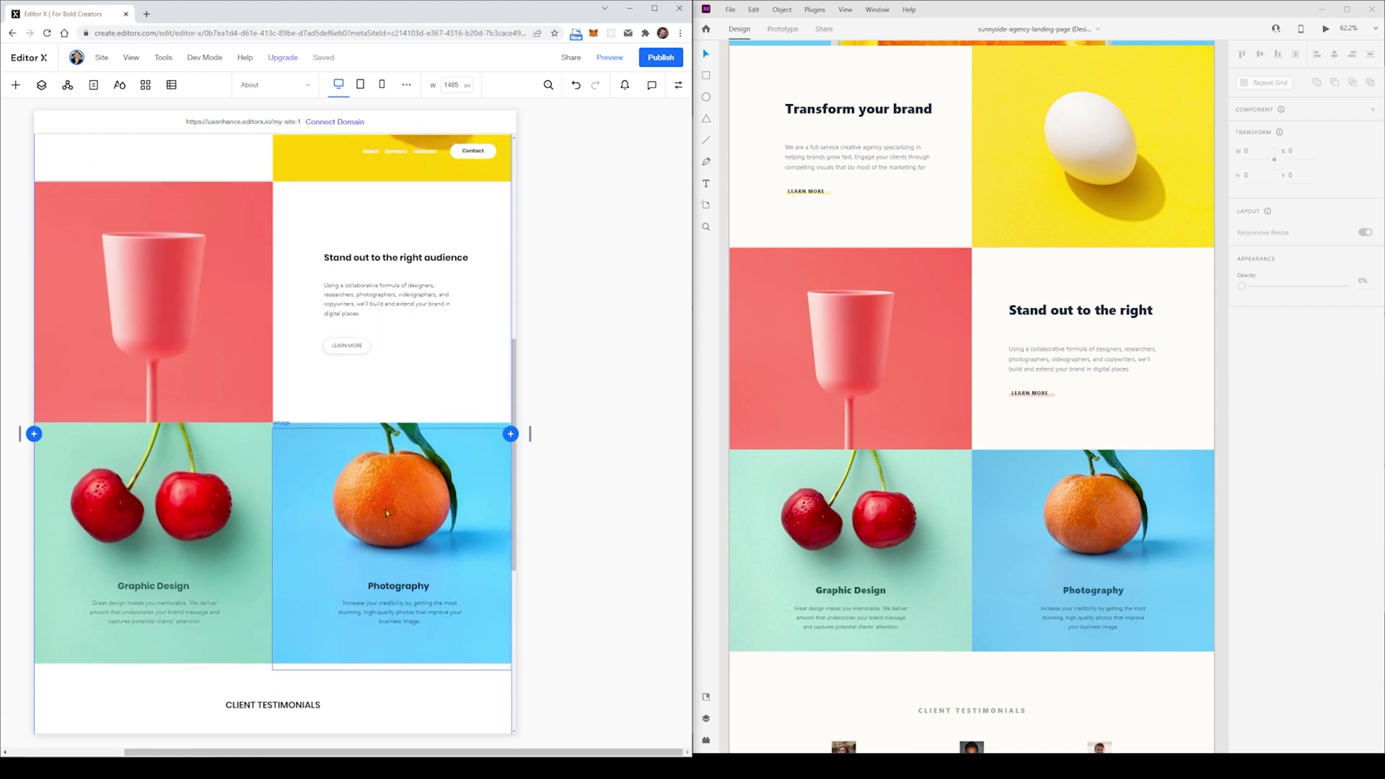
scroll(945, 443, "down", 5)
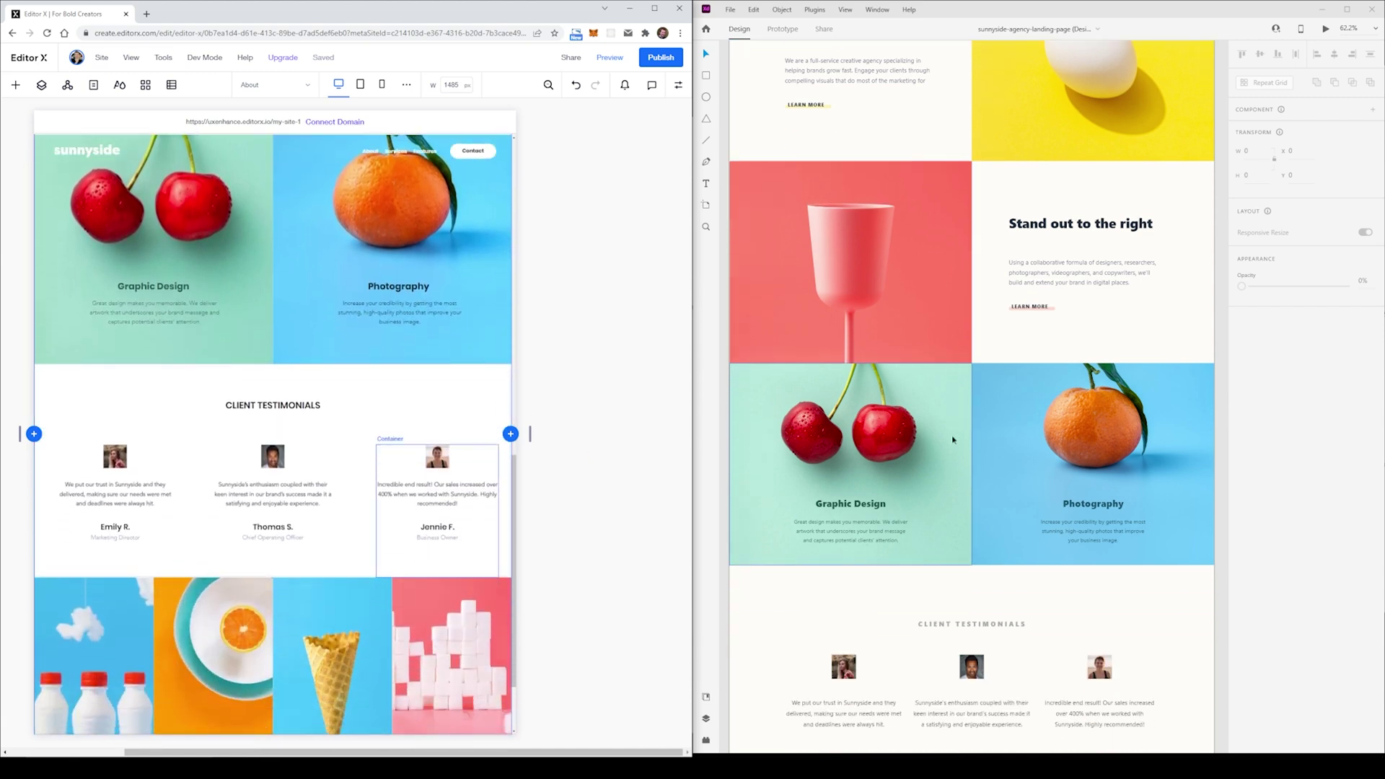
scroll(933, 466, "down", 2)
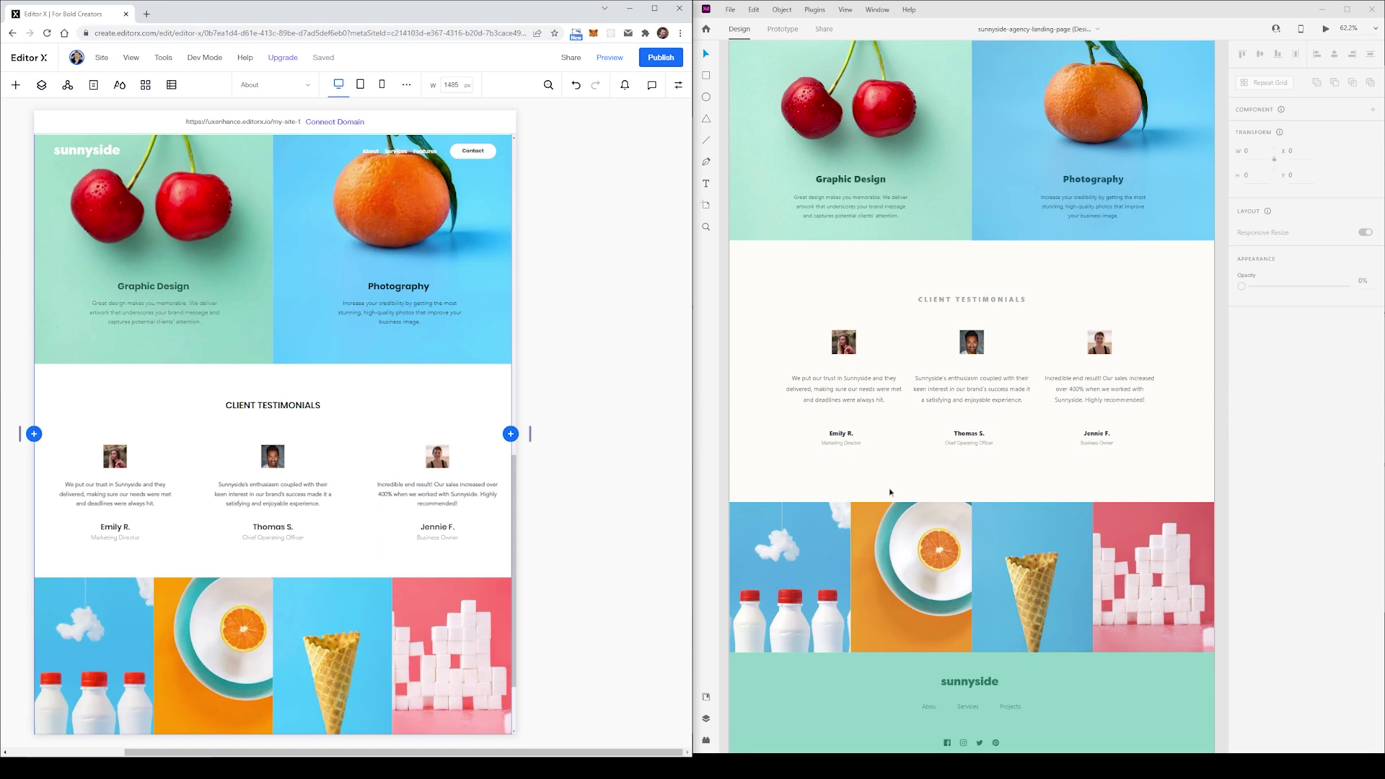
scroll(422, 448, "down", 2)
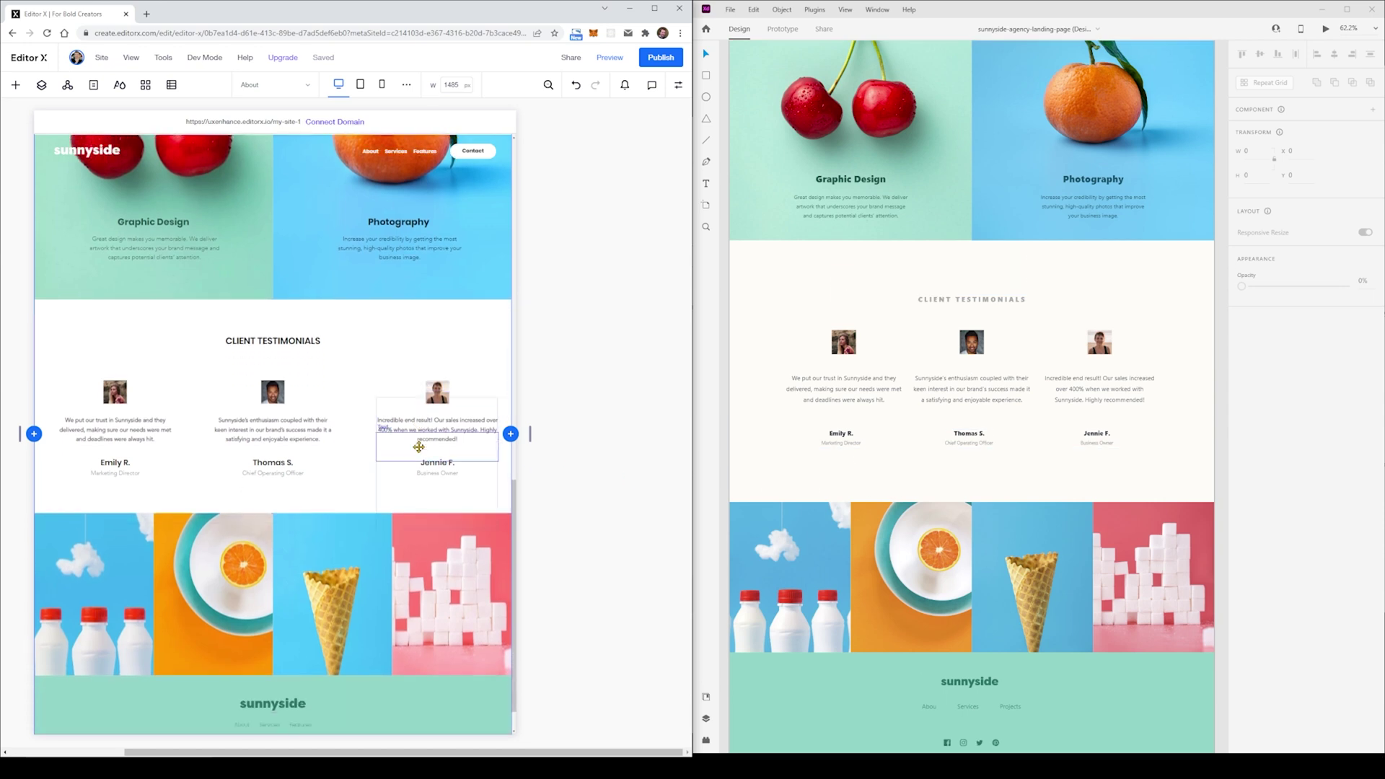